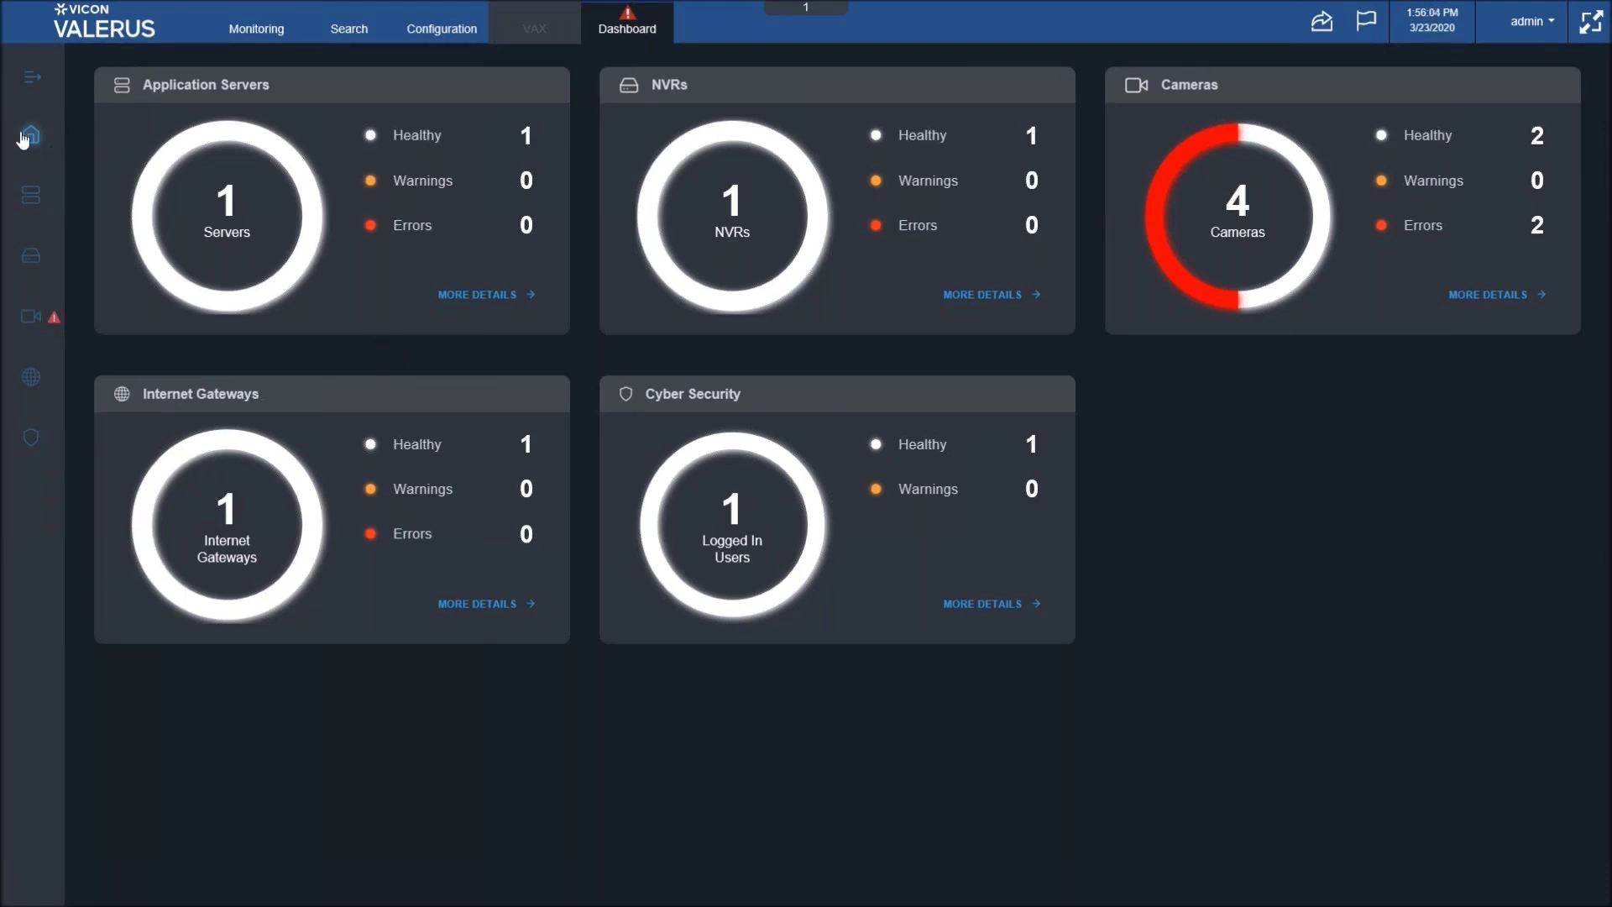
- Expand the left navigation bar so each section's name appears beside its icon
click(25, 80)
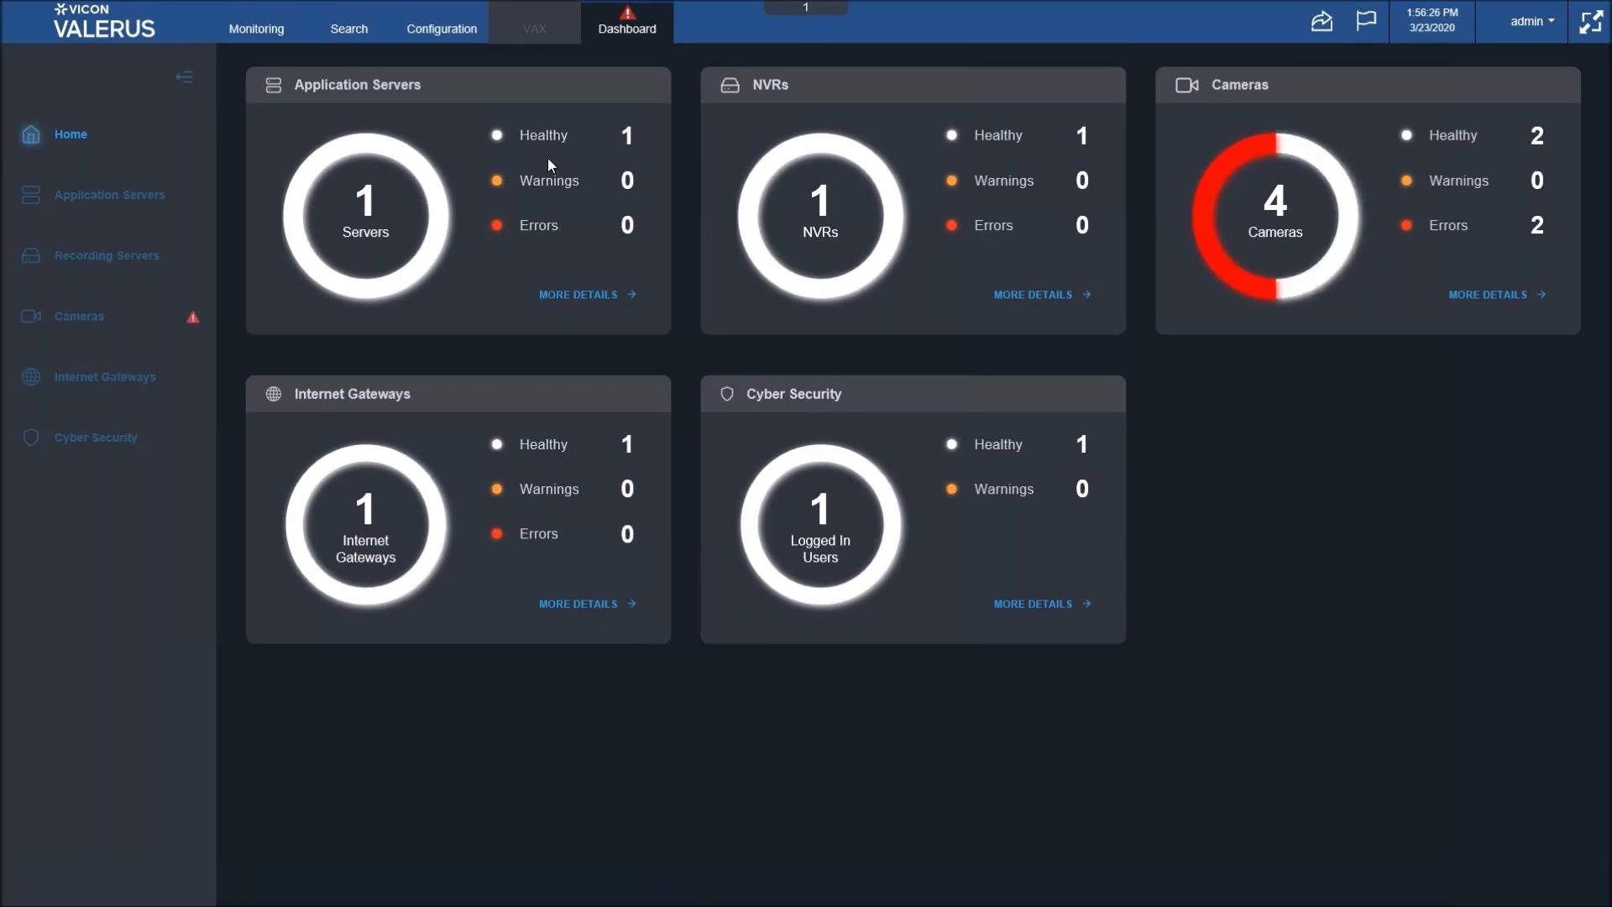
- Open the Application Servers details and view their statistics: 1 server, 4 cameras, RAM 50%, CPU 28%
click(578, 298)
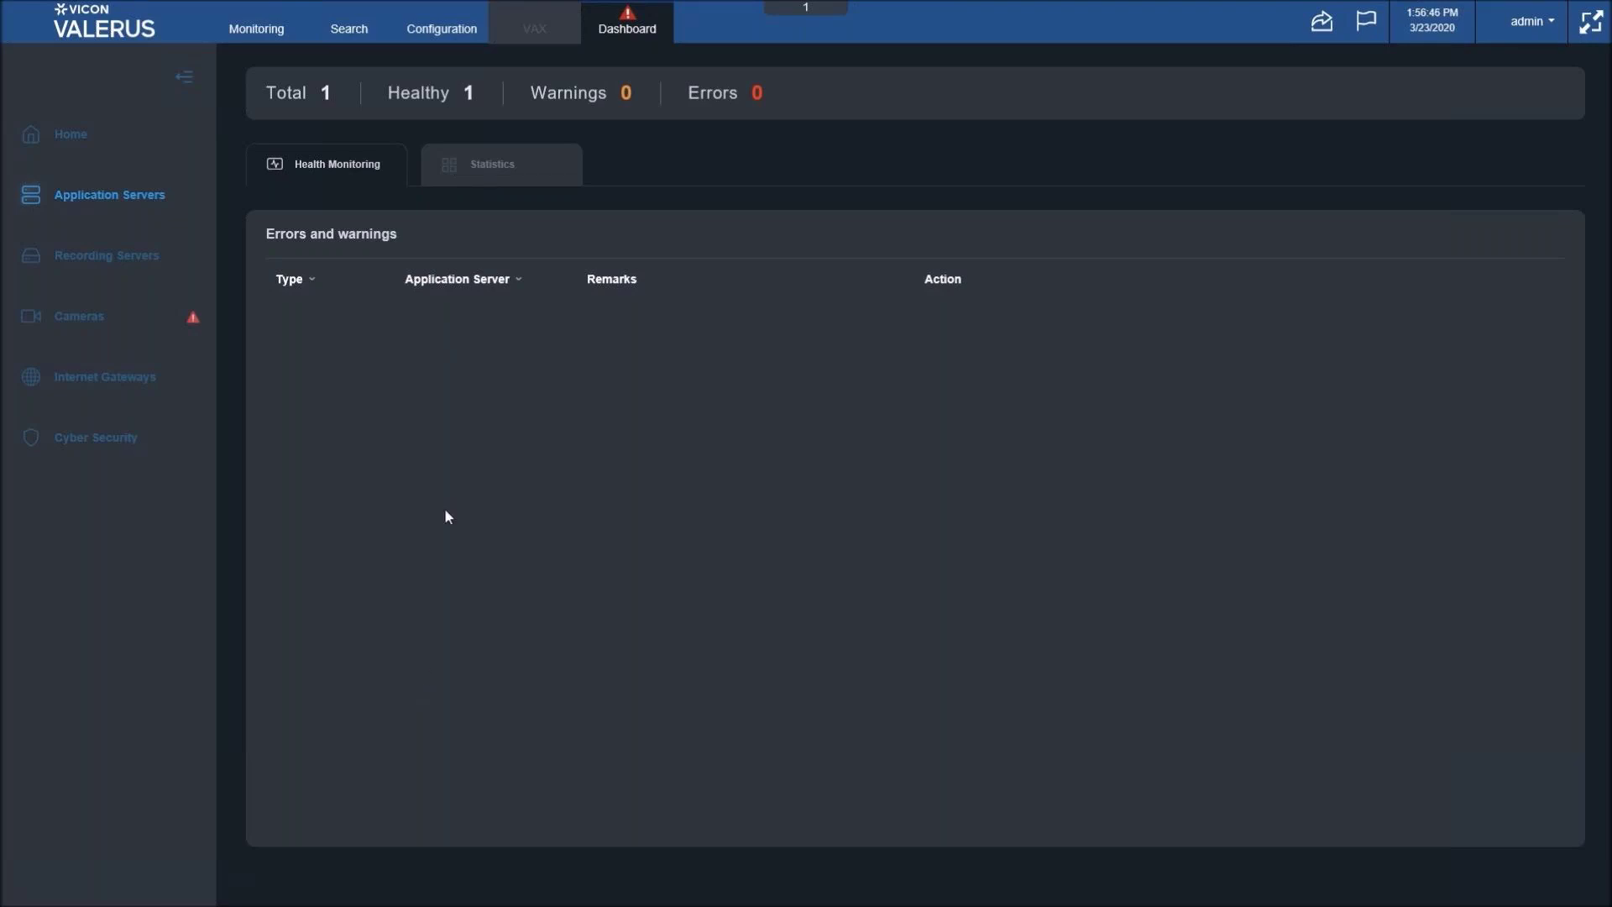
click(498, 176)
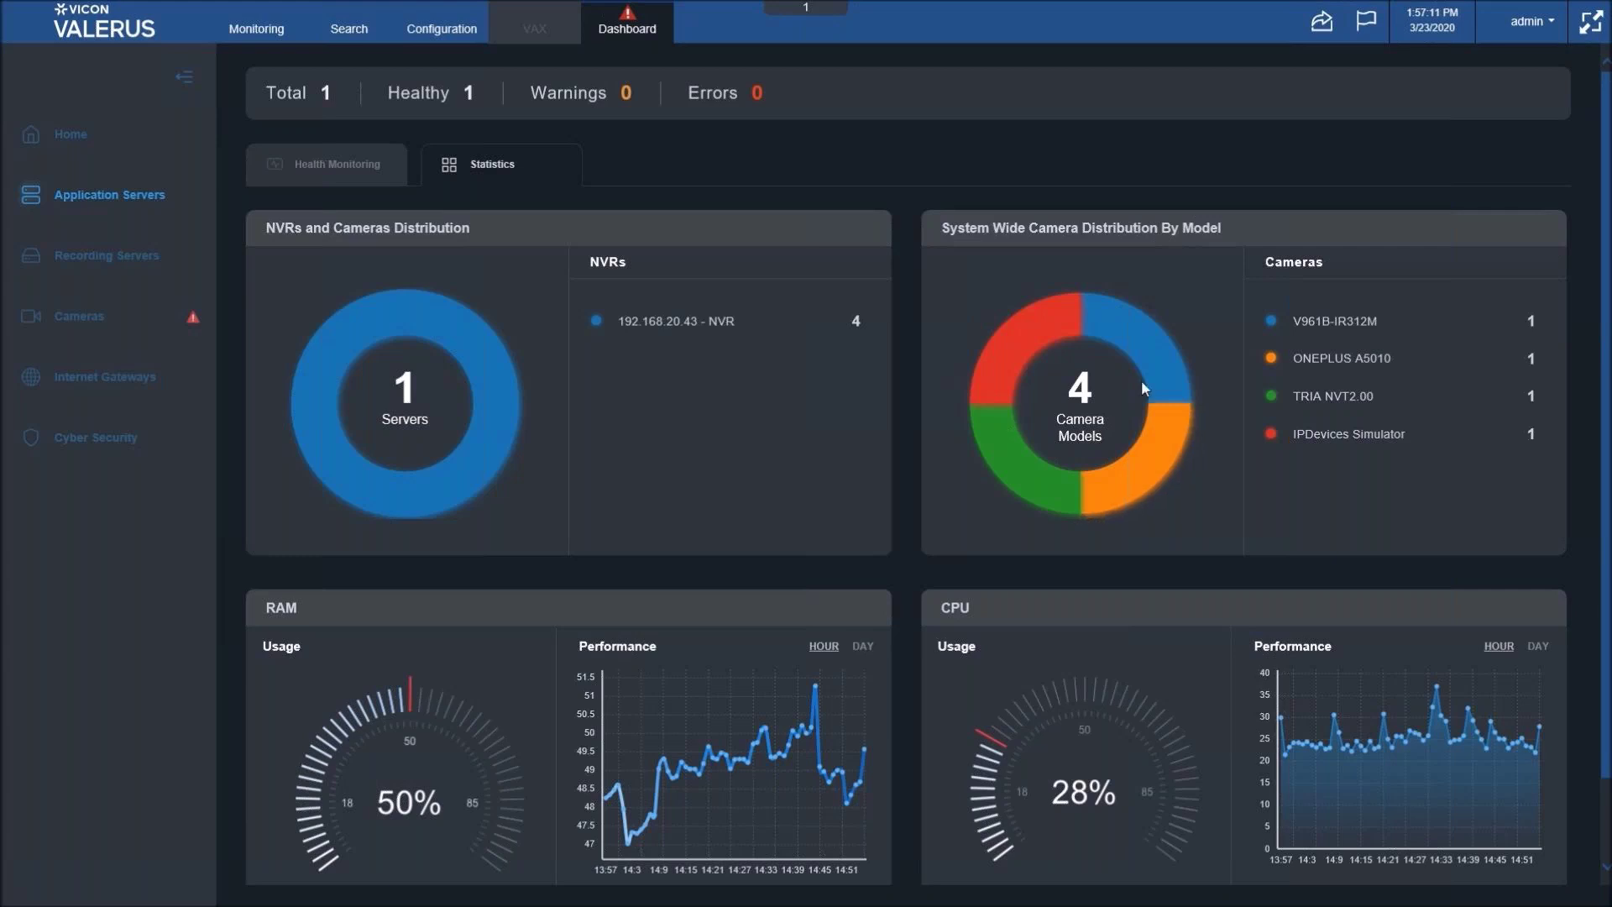
- Scroll down to the CPU Performance chart and inspect its data points, with CPU history shown by day
scroll(1140, 380, down, 1)
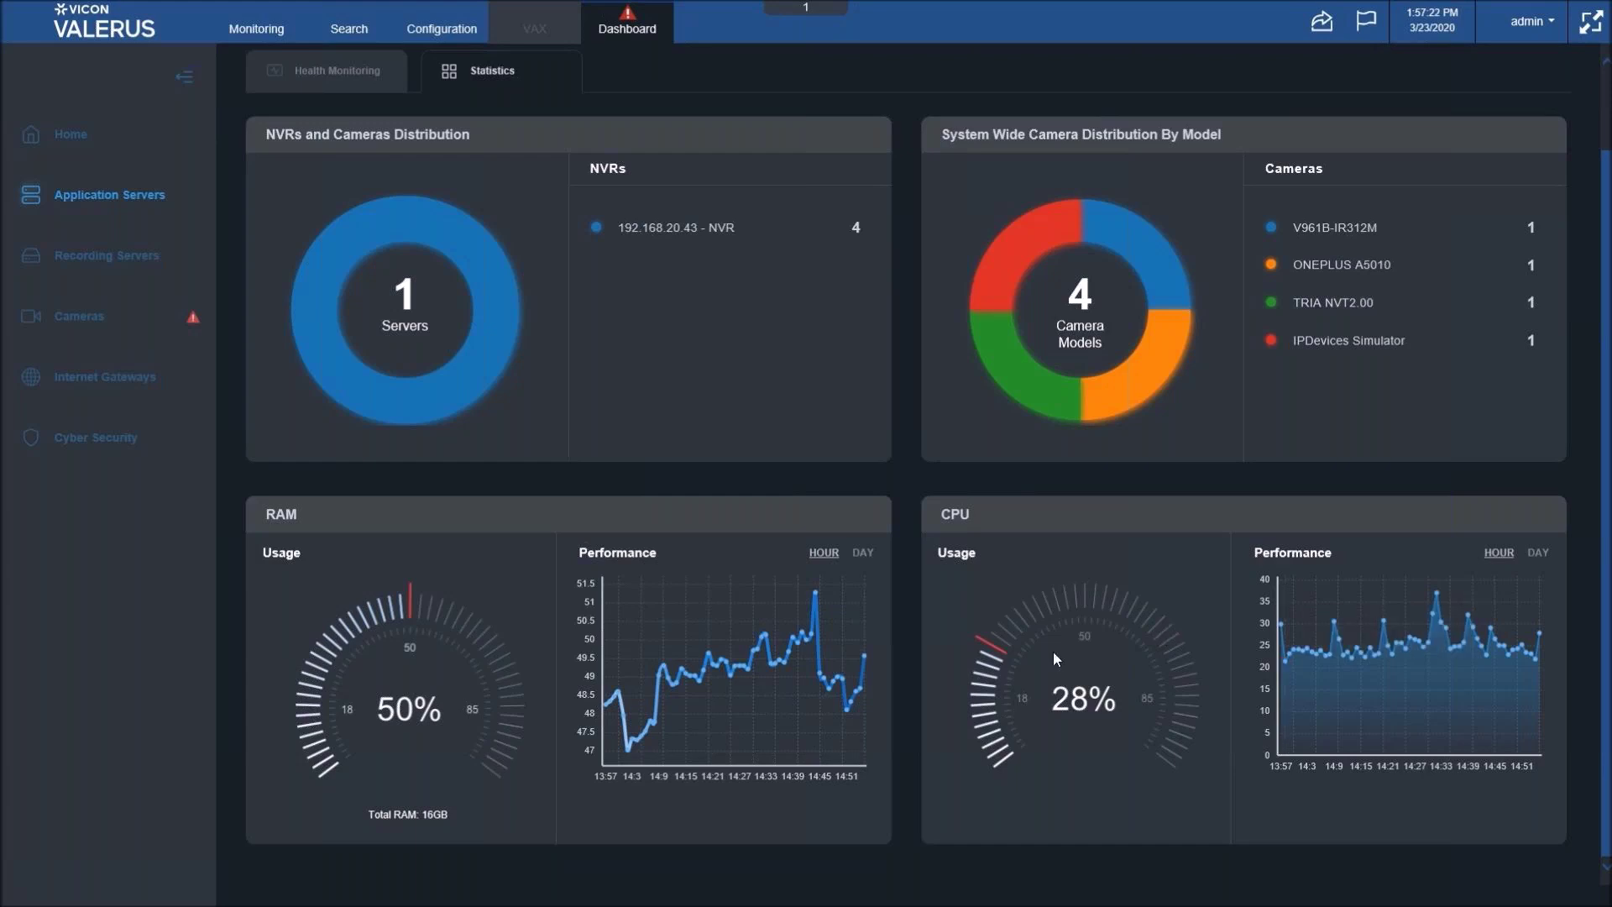
mouse_move(1443, 675)
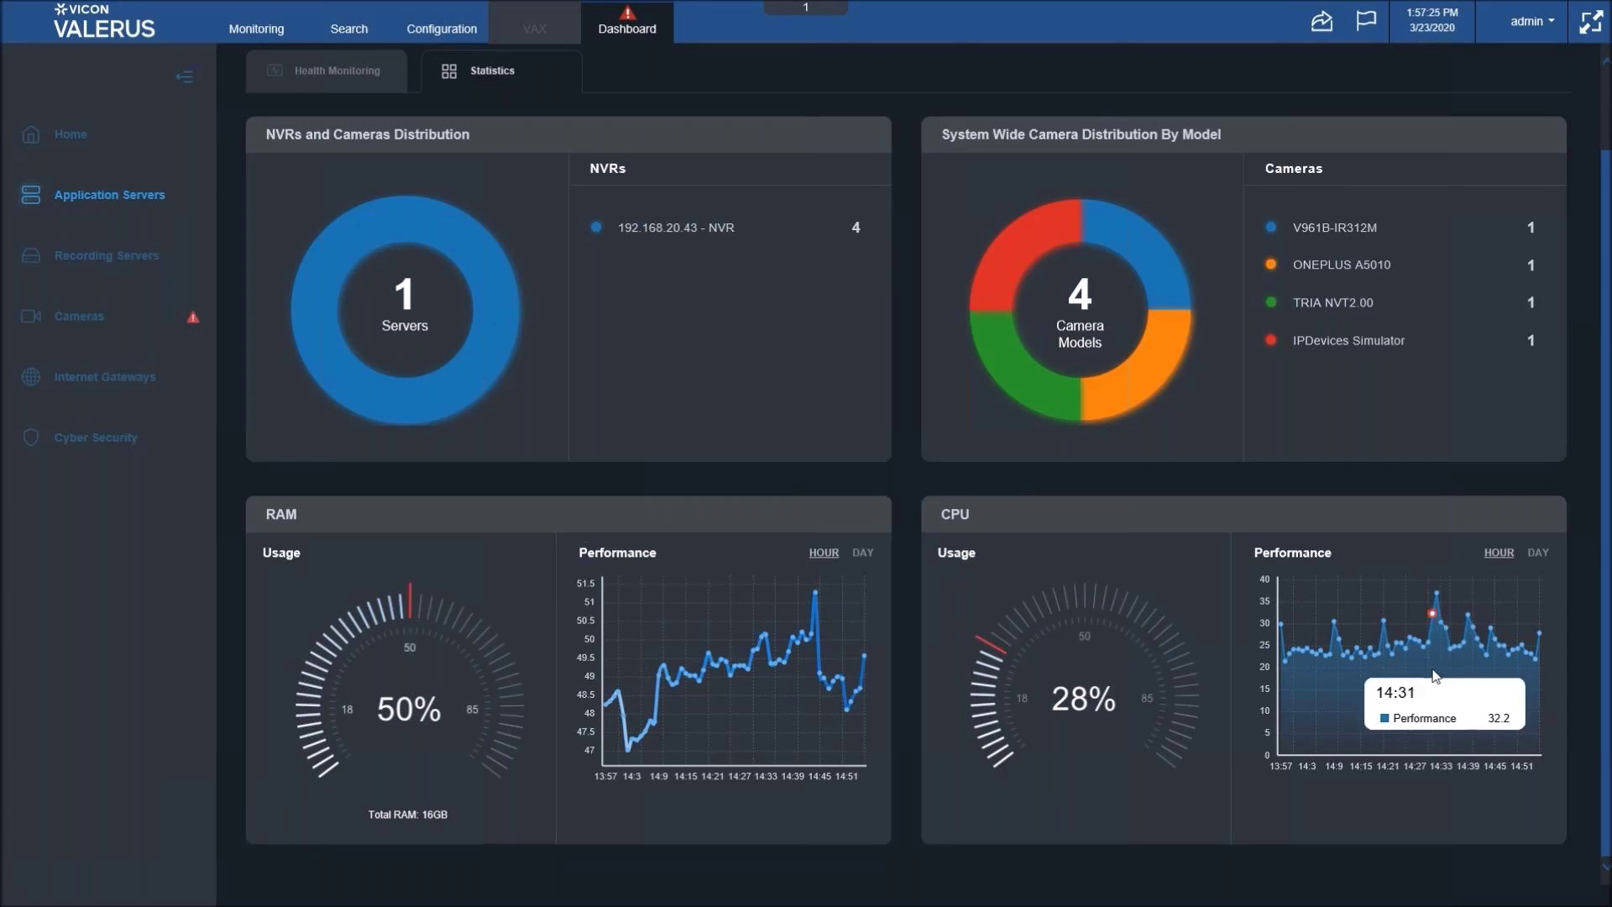
mouse_move(1375, 639)
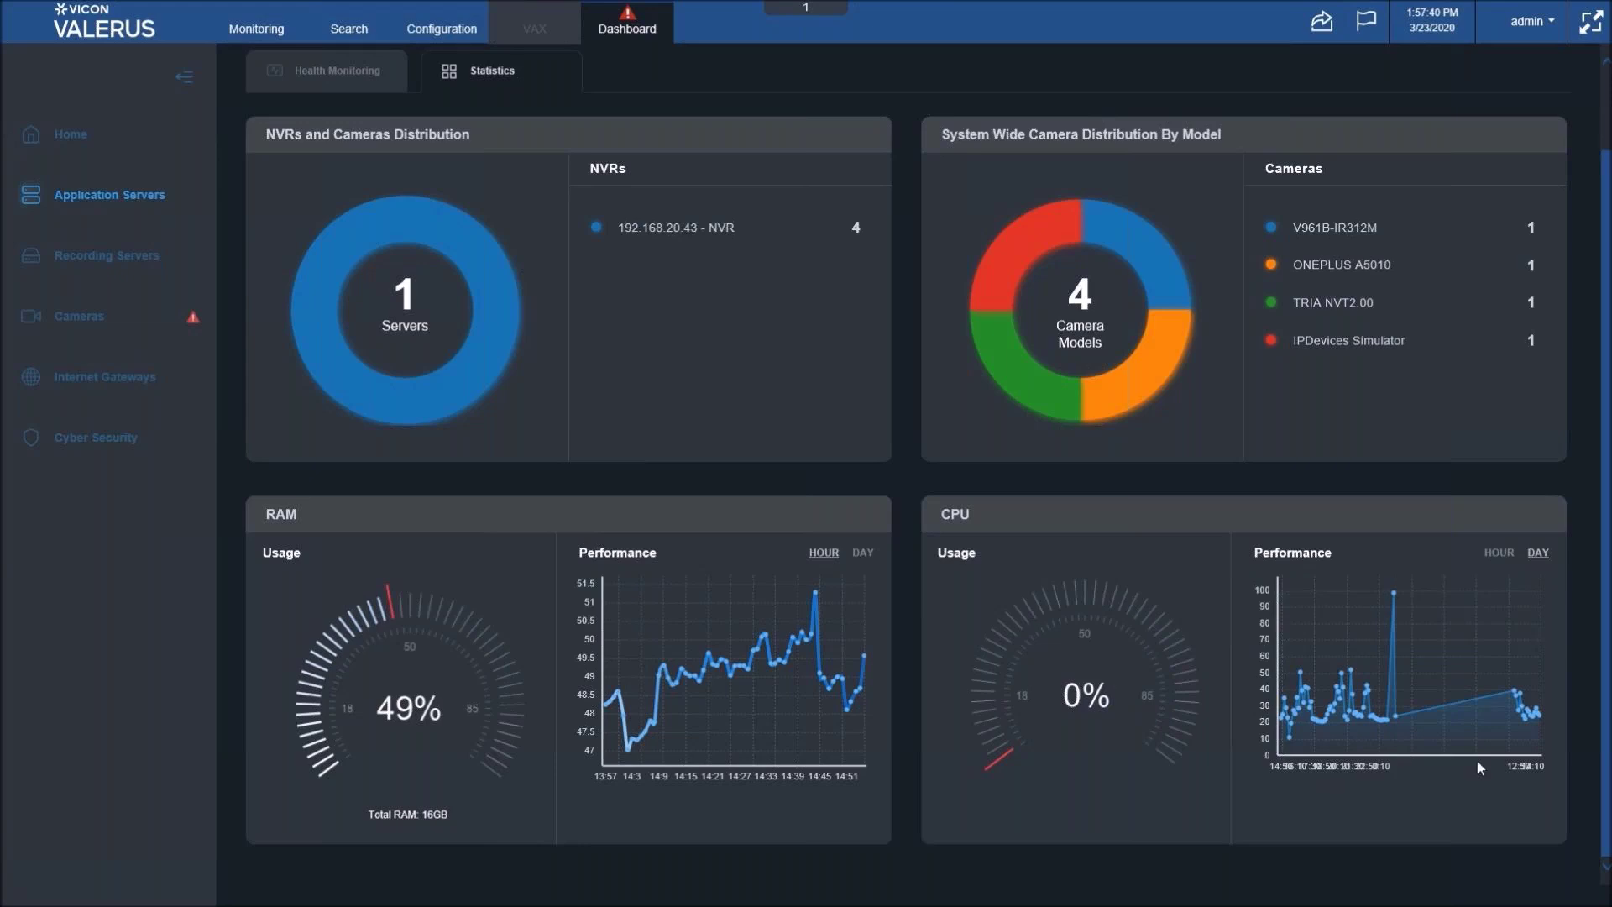
mouse_move(1398, 720)
mouse_move(1394, 592)
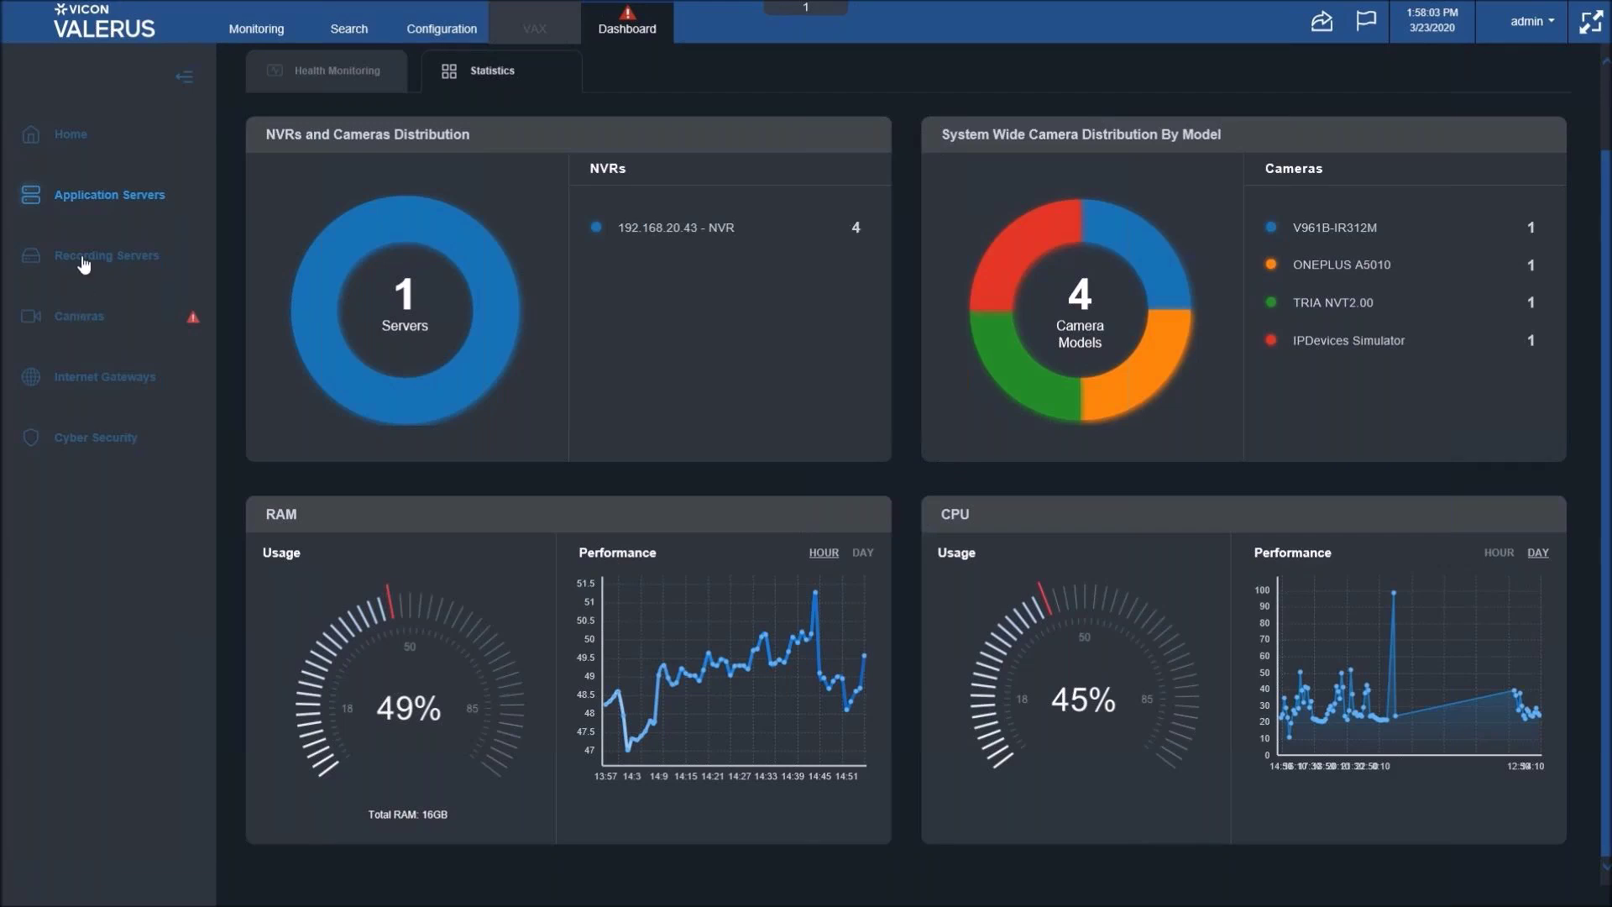
- Show Recording Servers statistics listing the healthy NVR with 68 GB storage and 26/3 channels
click(82, 418)
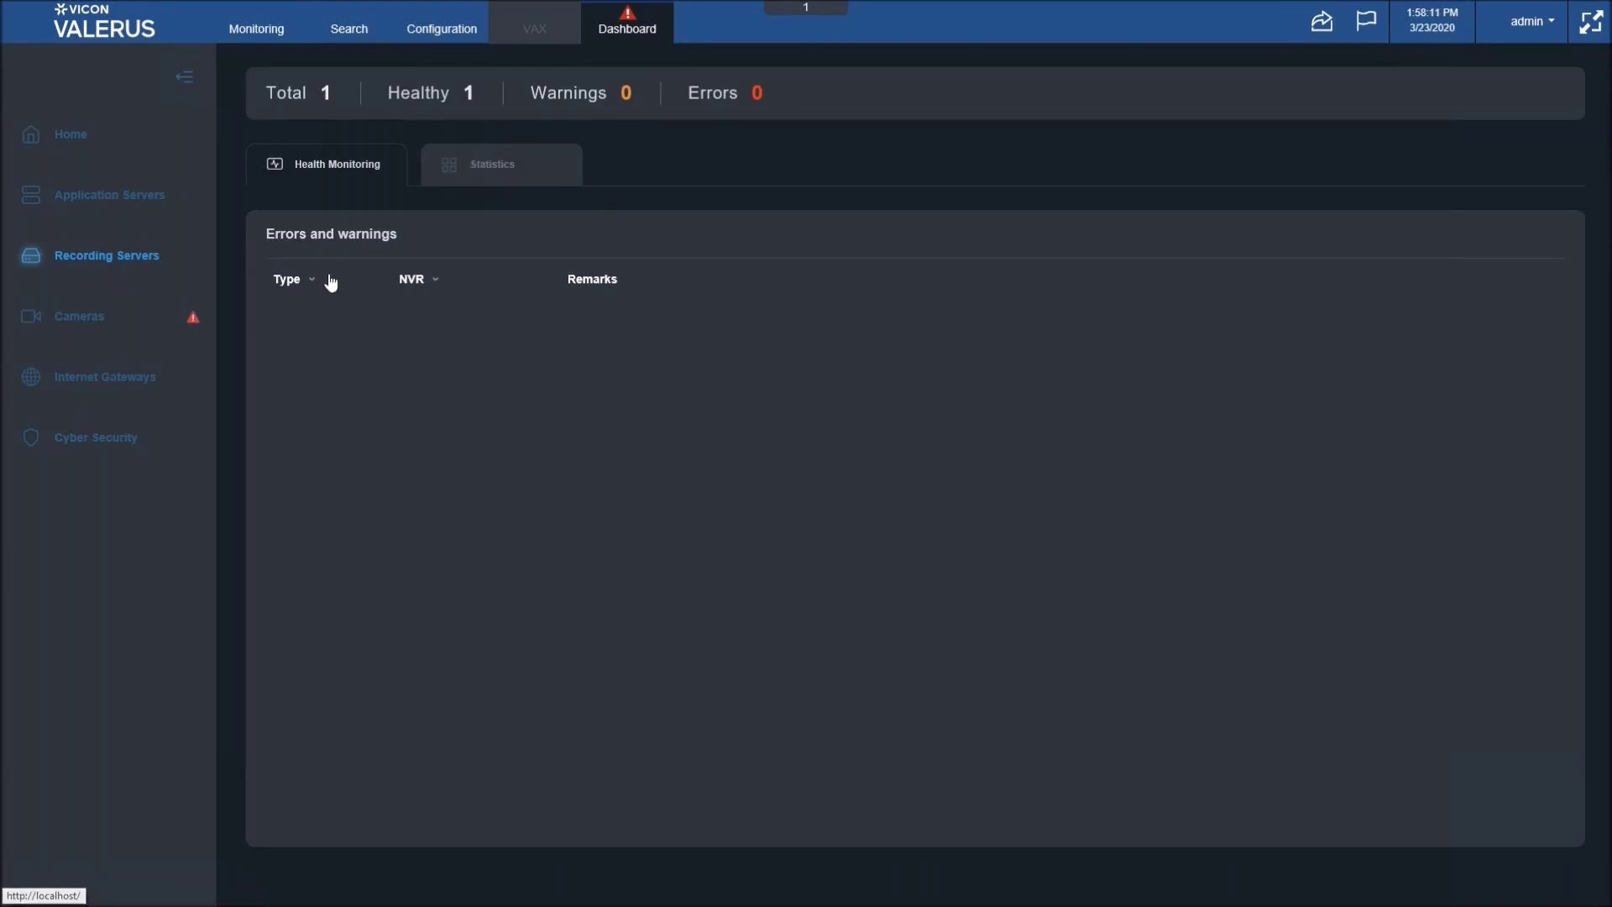
click(529, 183)
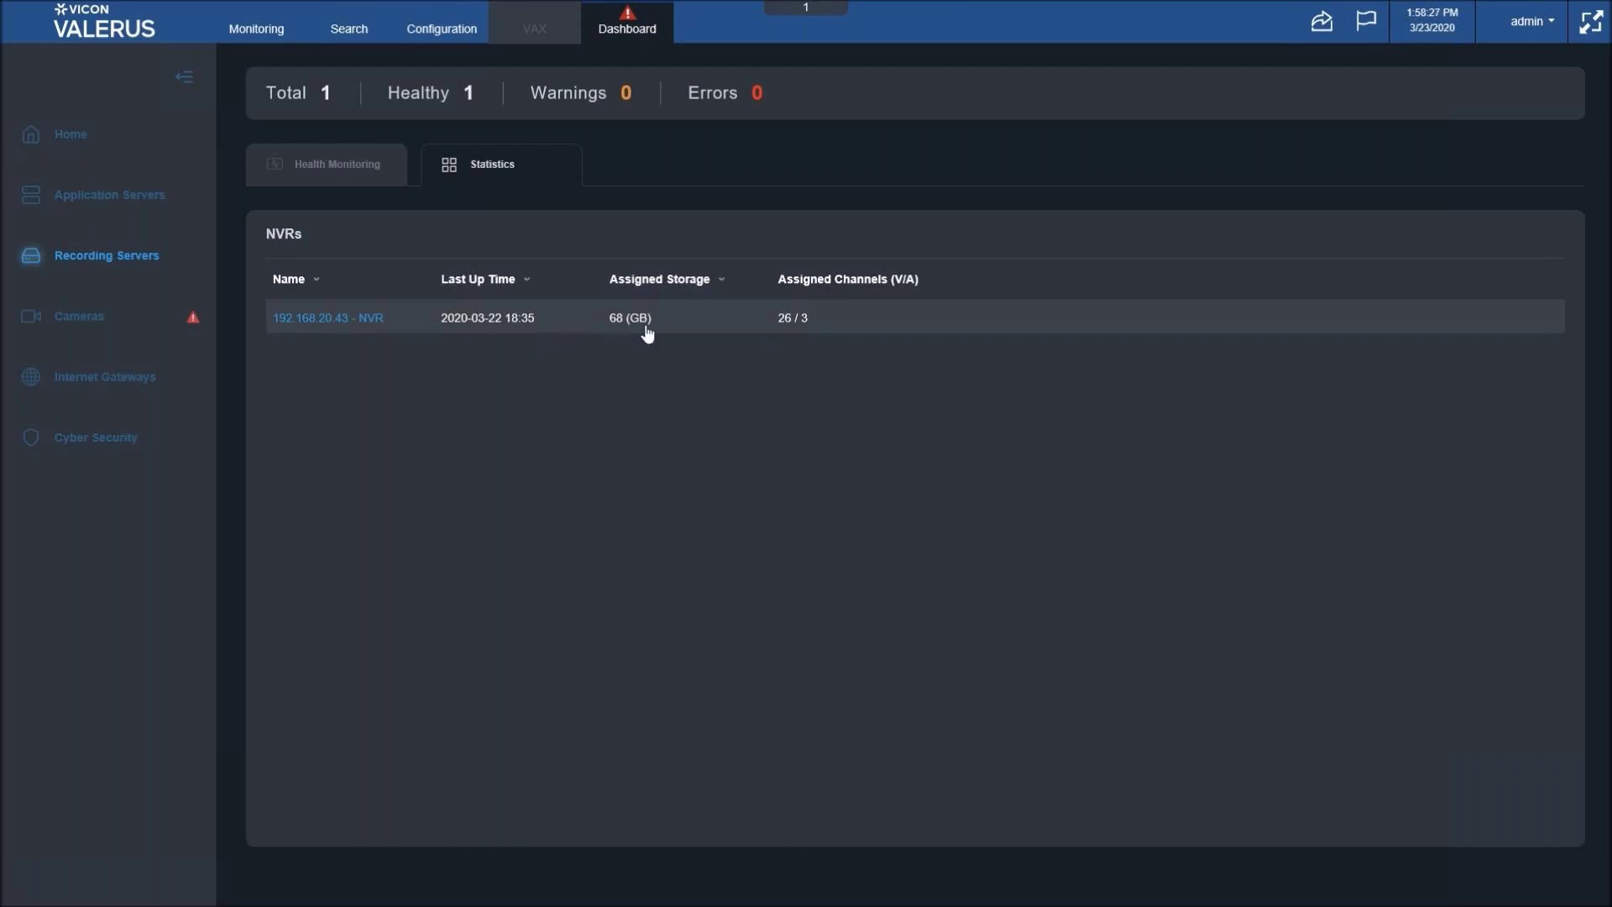
- Open the 192.168.20.43 - NVR report and browse its storage, bandwidth and channel charts
click(766, 324)
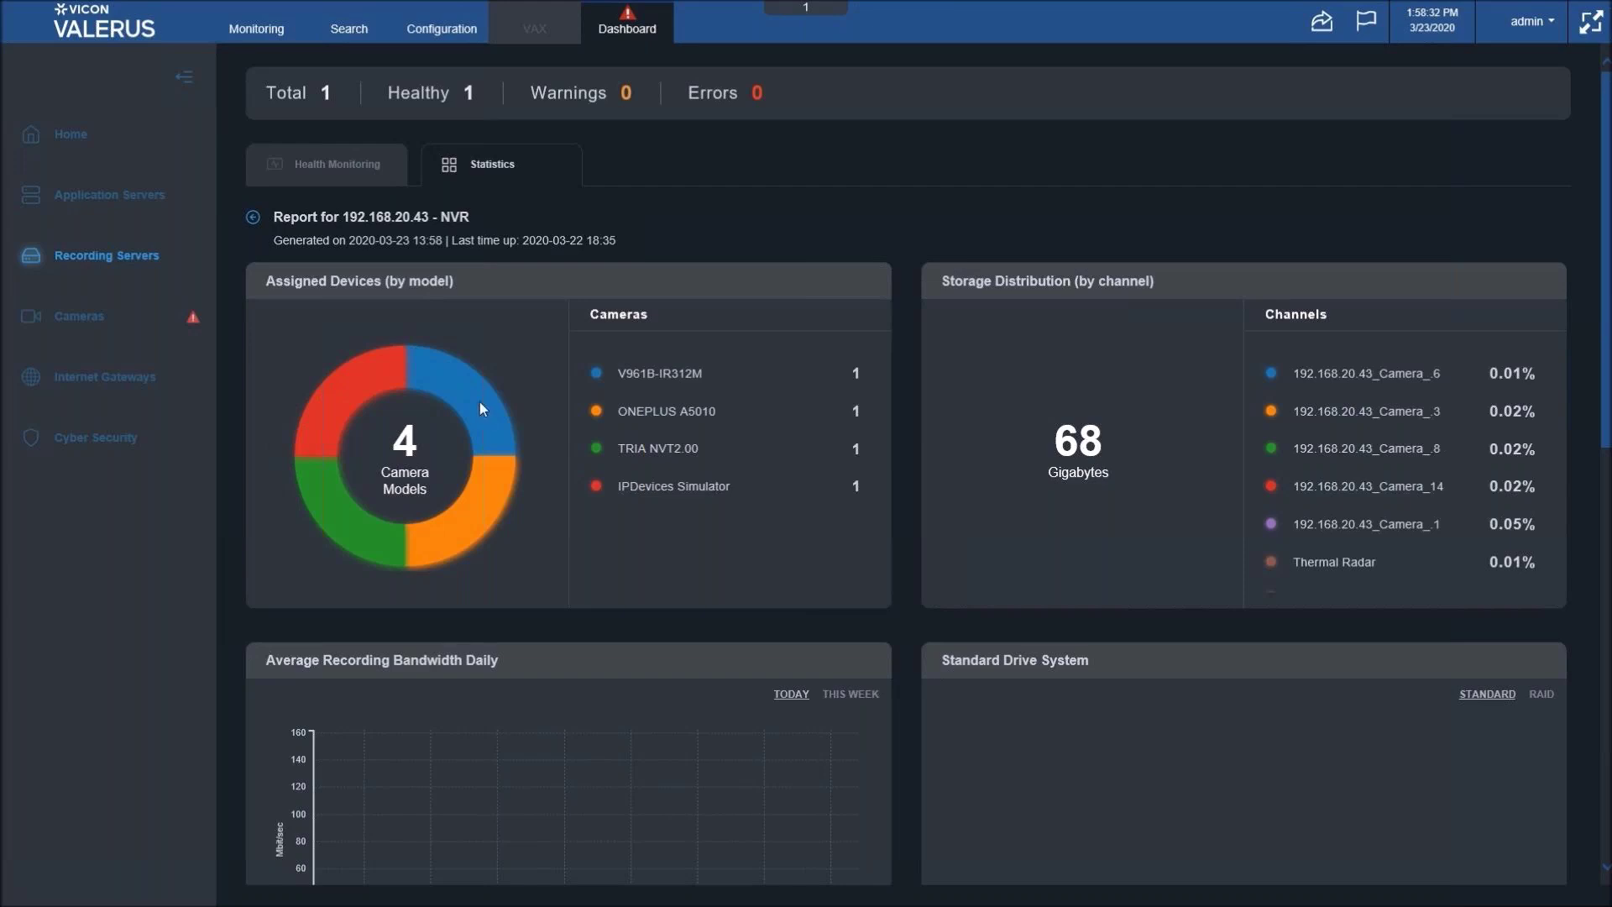
mouse_move(515, 404)
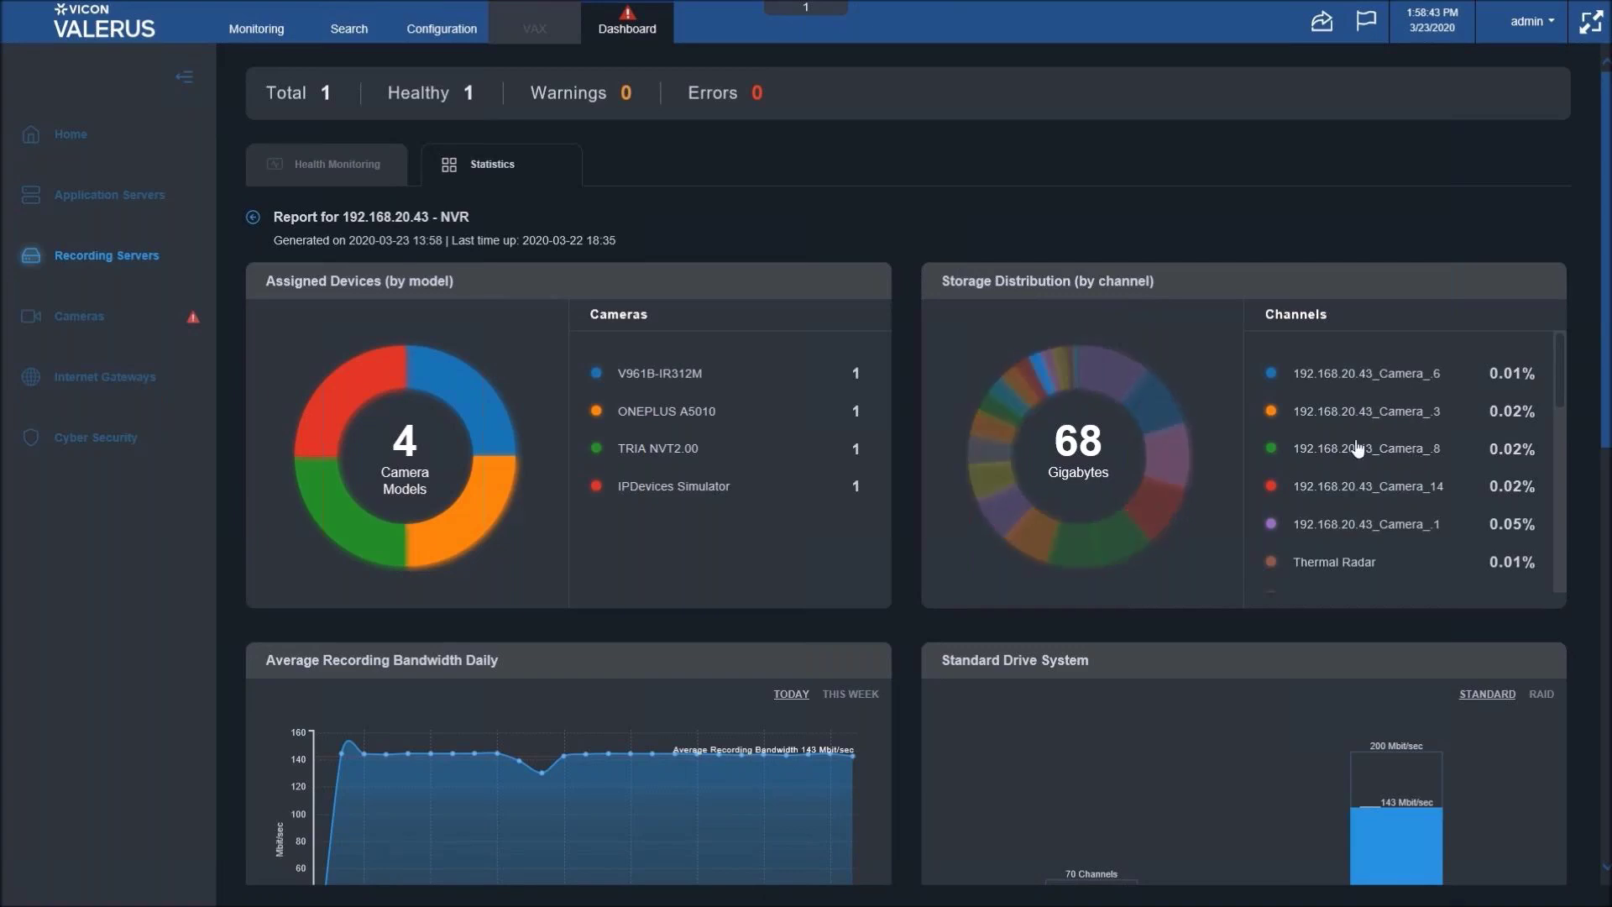
mouse_move(1115, 386)
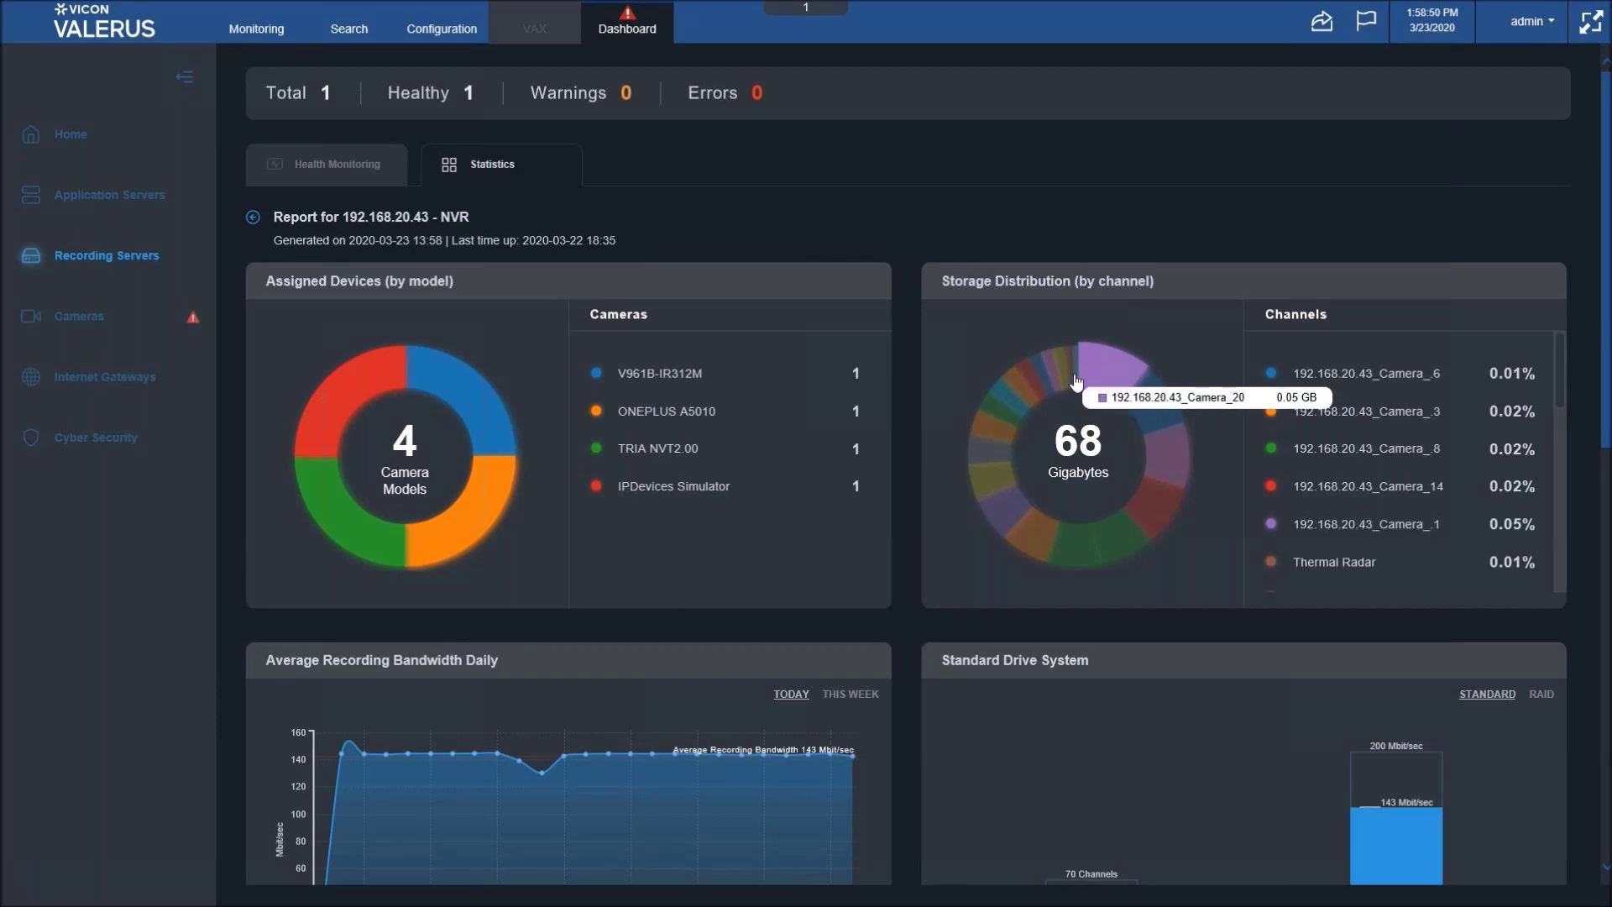
scroll(1508, 437, down, 2)
scroll(1507, 439, down, 4)
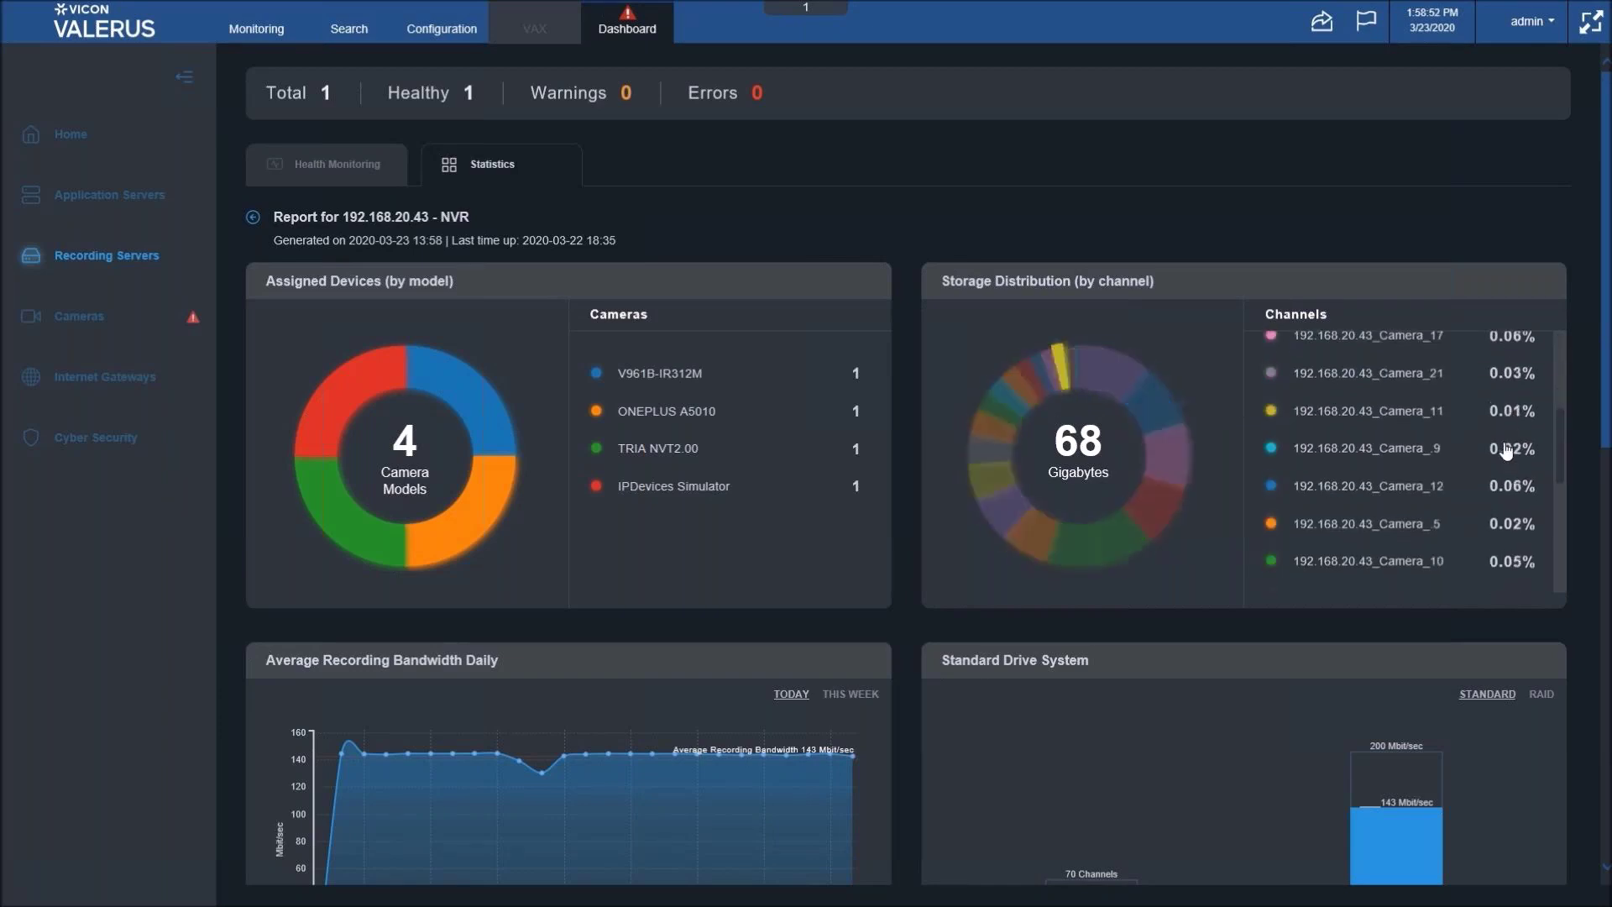
scroll(1503, 447, down, 6)
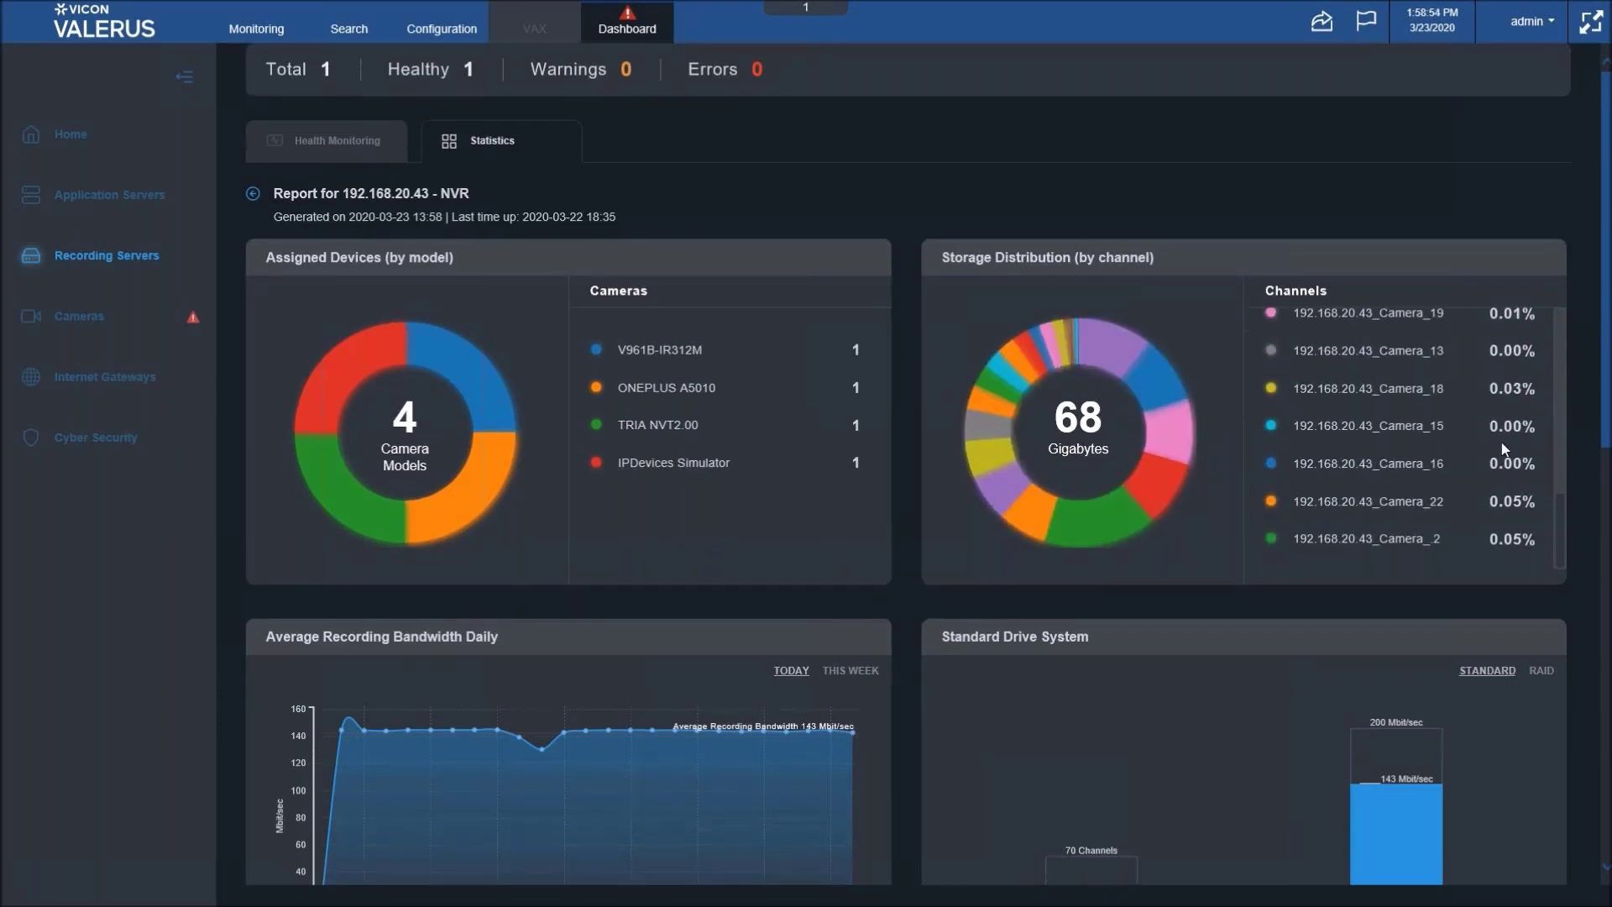
scroll(1499, 441, up, 5)
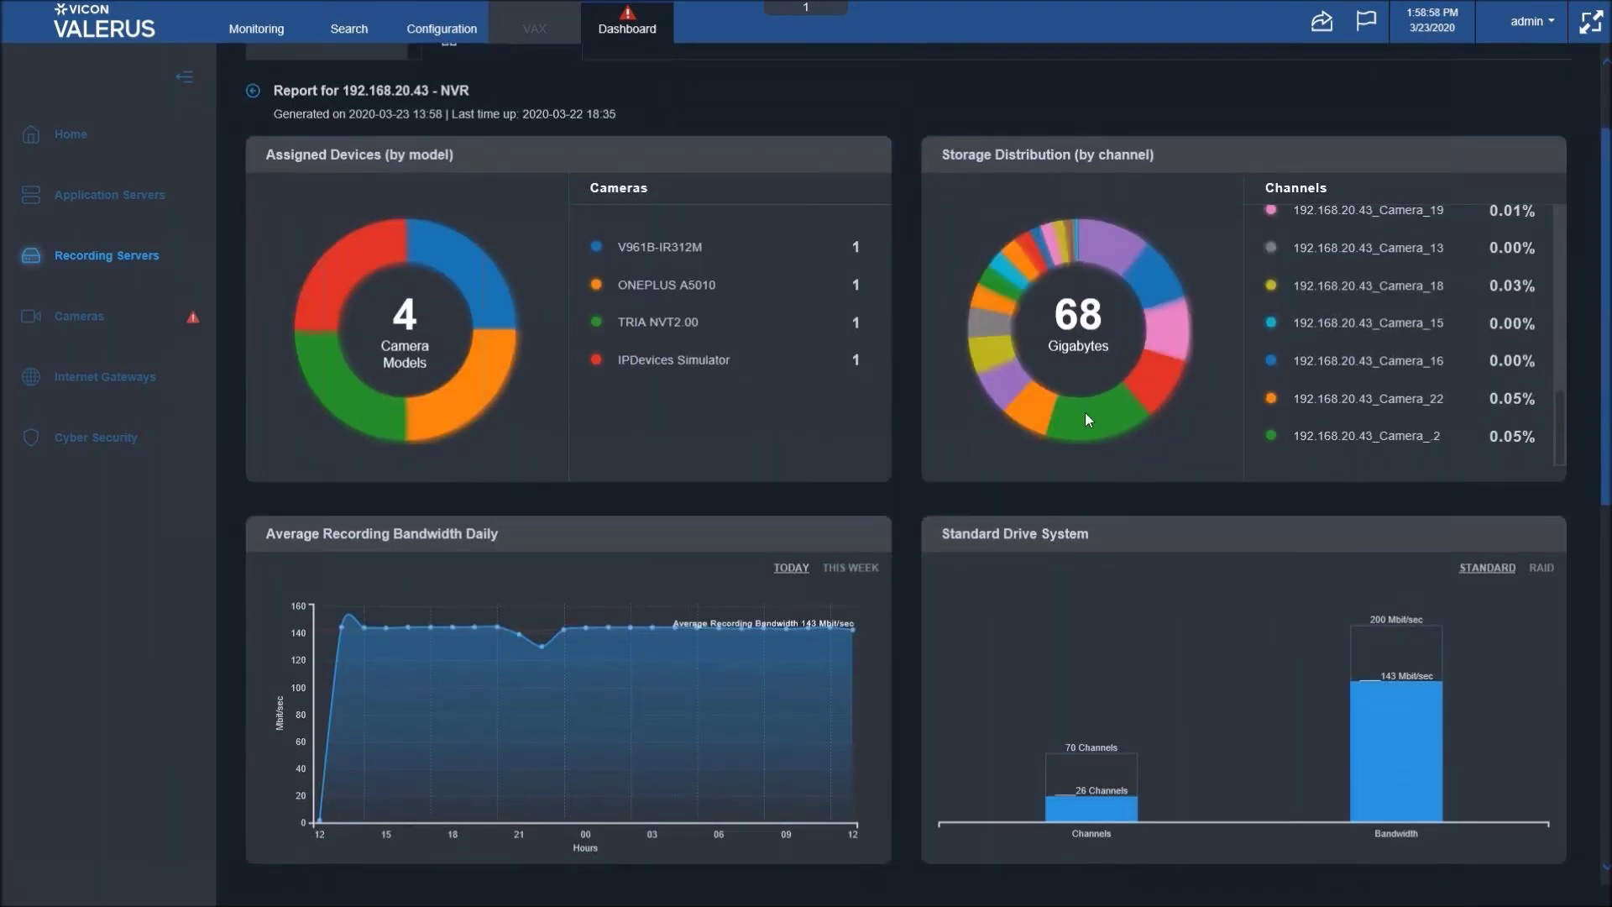
- Switch the drive panel from RAID to STANDARD and scroll down to the weekly bandwidth, RAM and CPU panels
mouse_move(1086, 419)
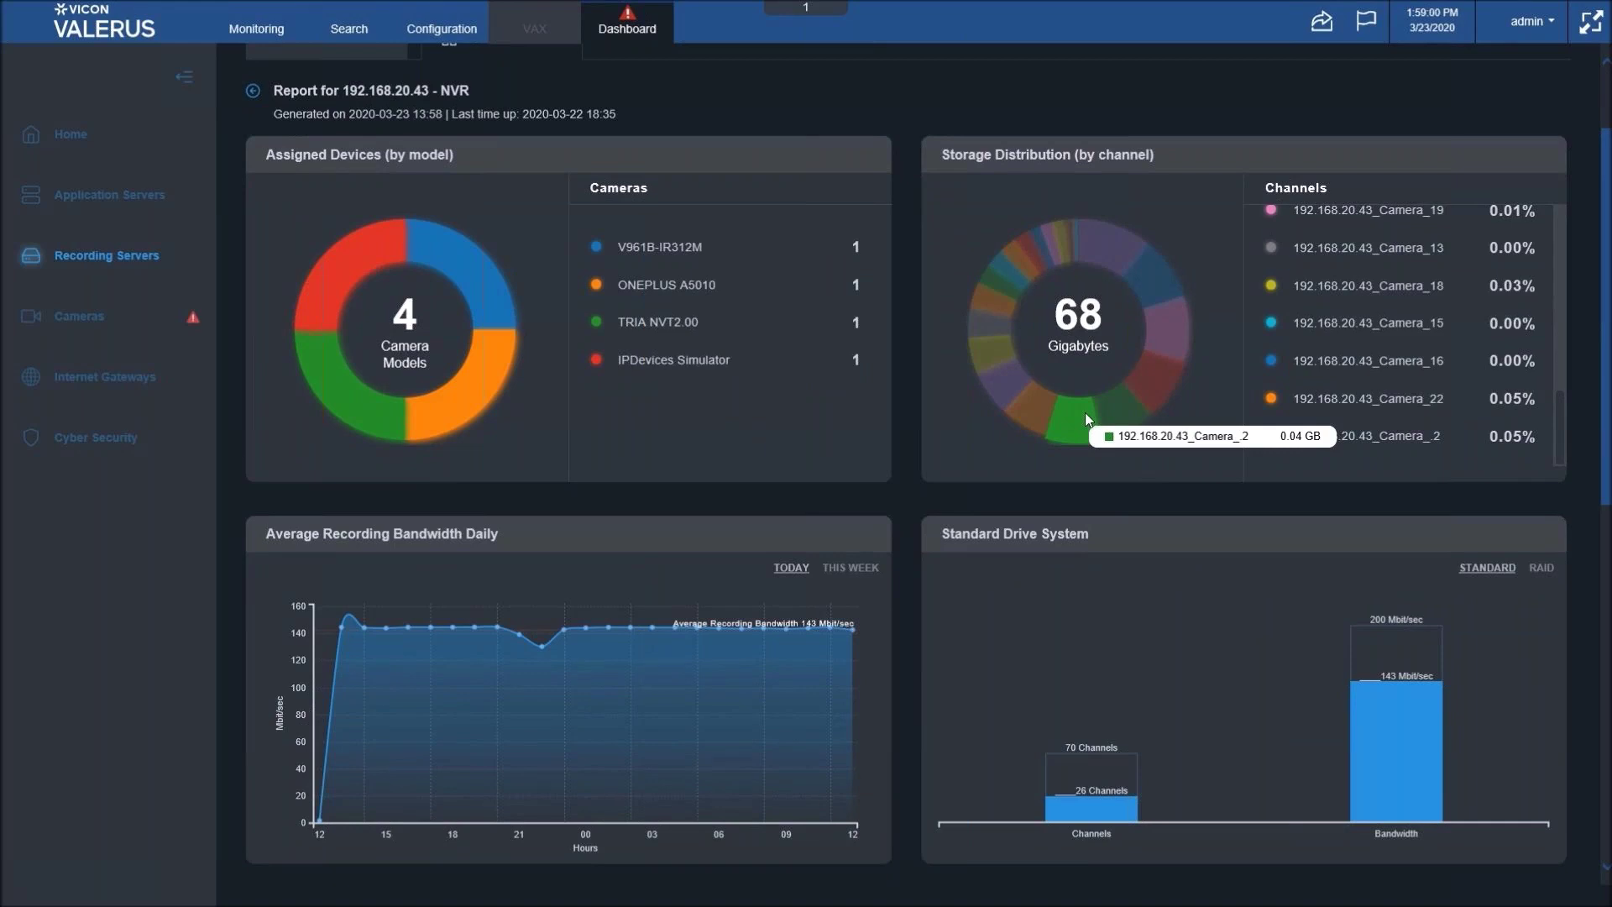
scroll(1086, 419, down, 1)
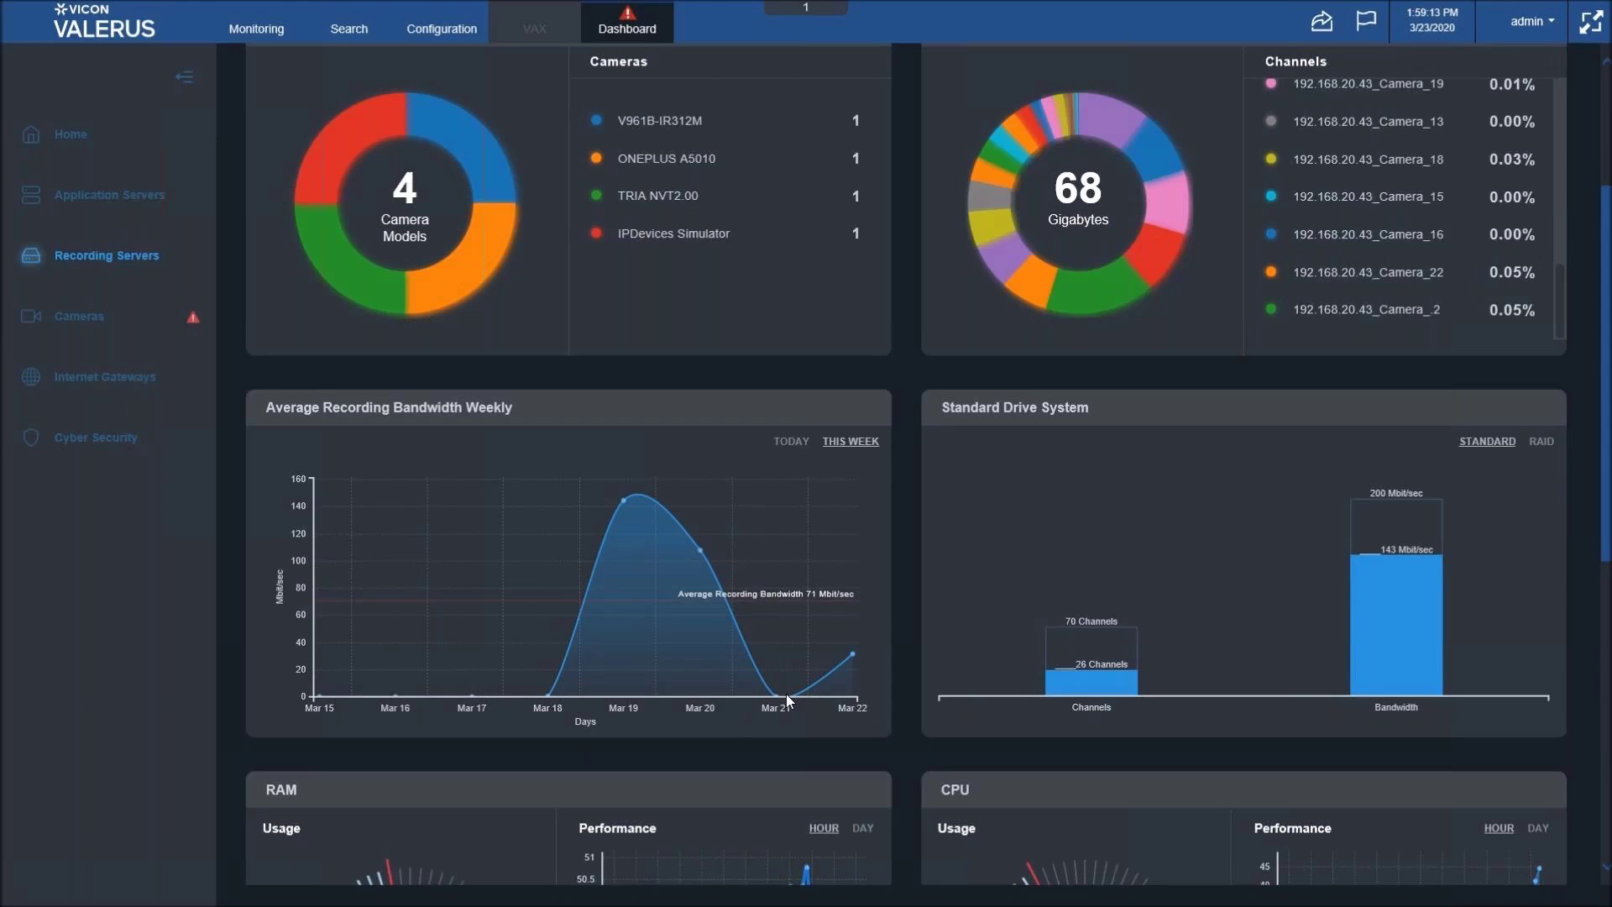
mouse_move(787, 696)
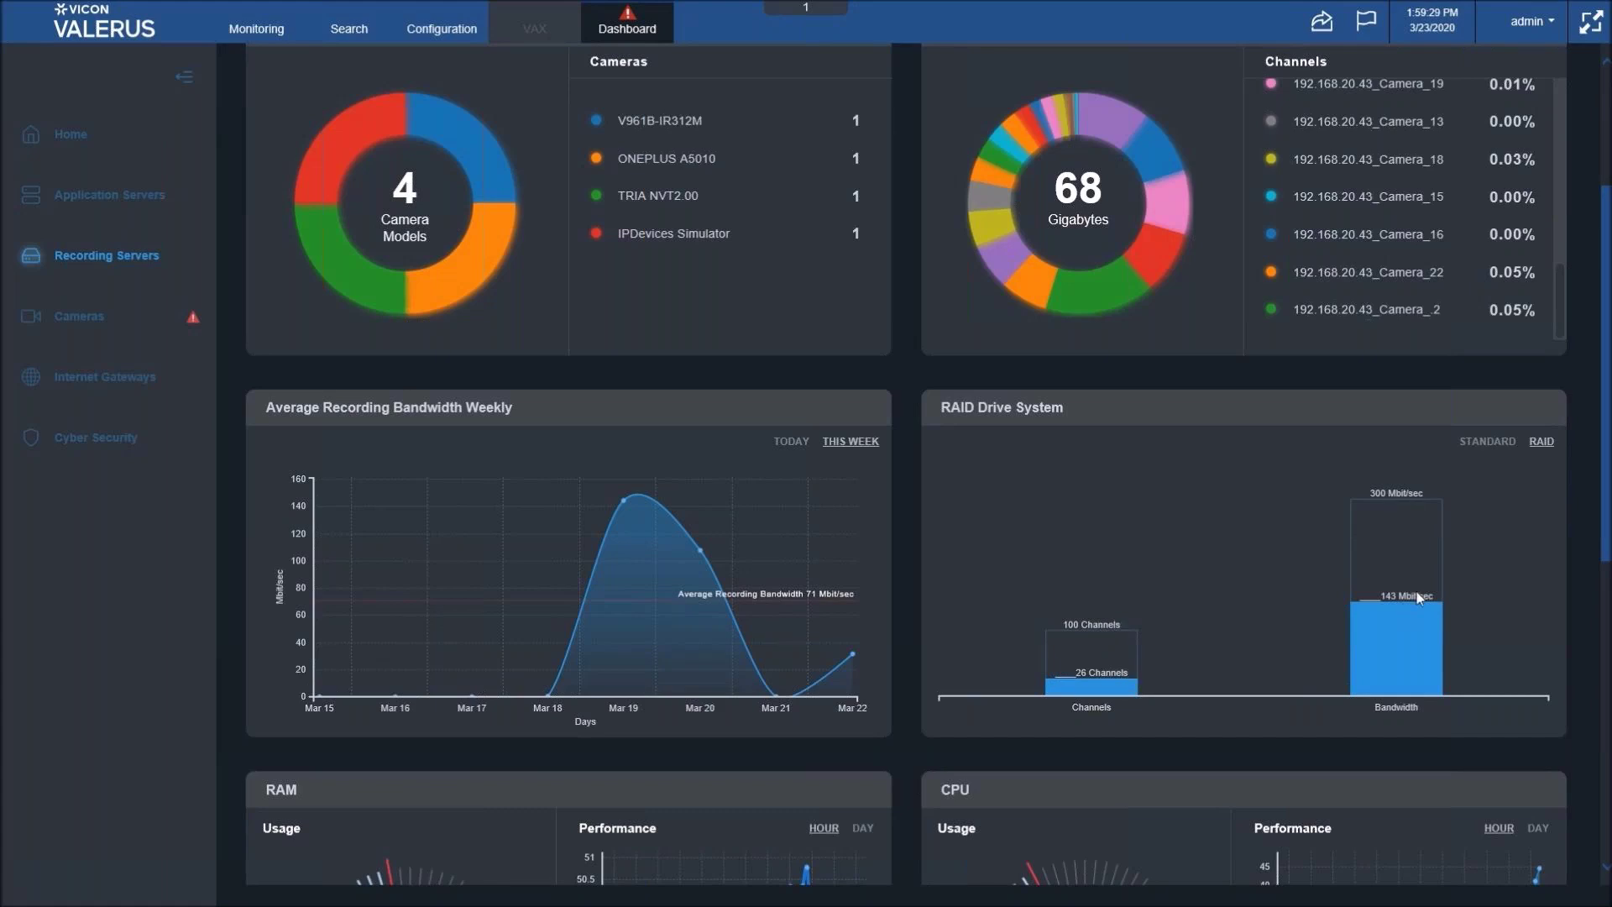
click(1477, 438)
scroll(1001, 707, down, 2)
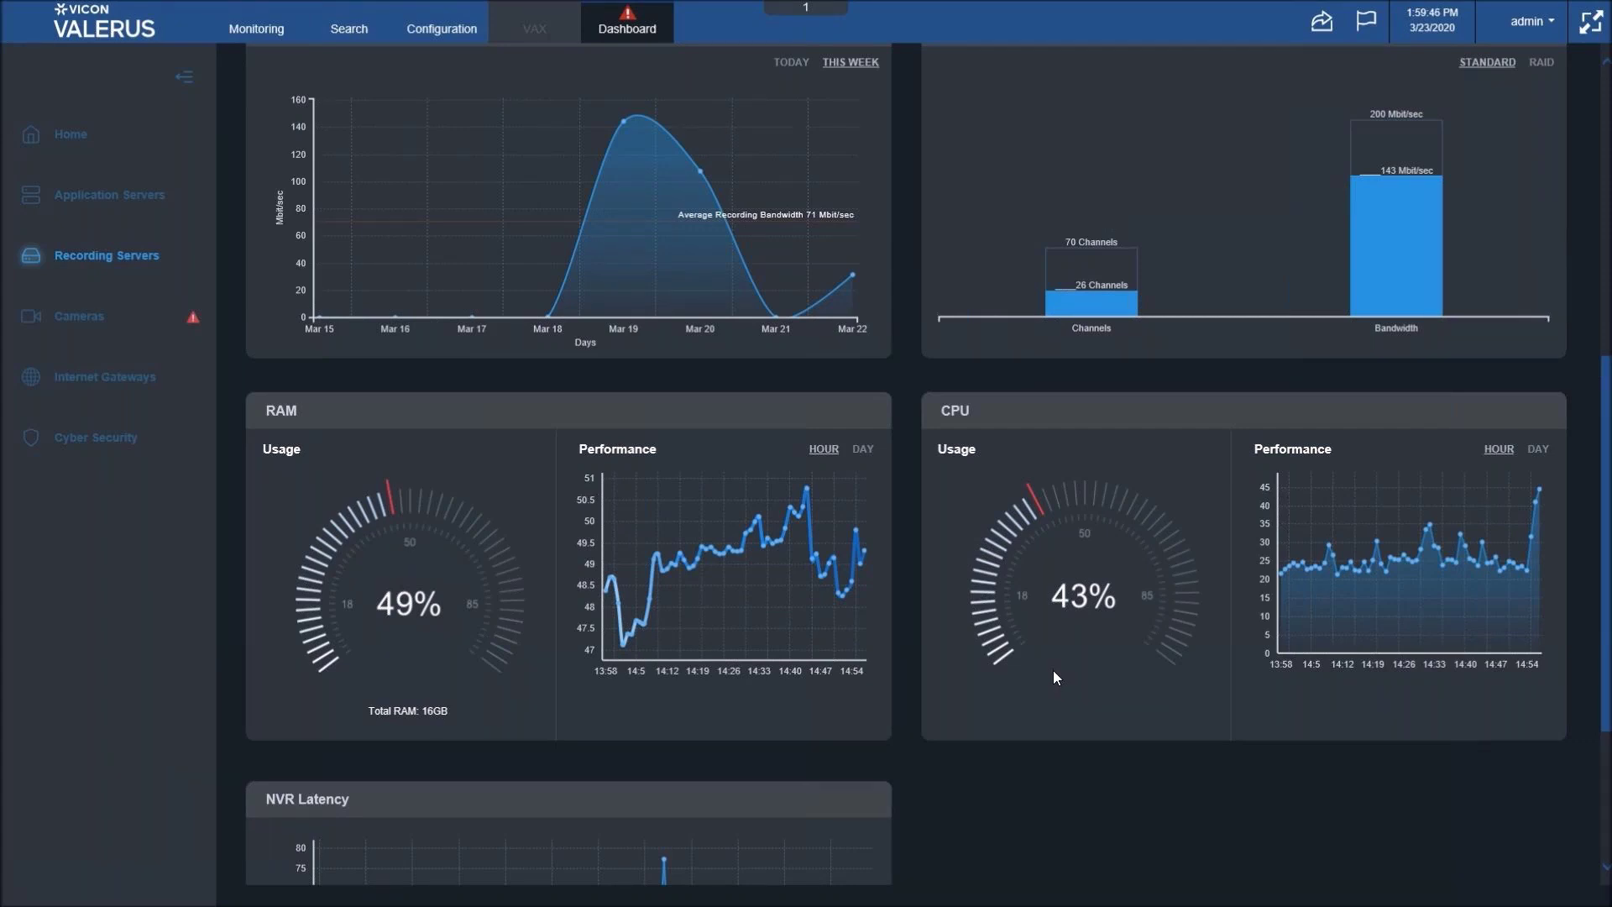
- Scroll down until the whole NVR Latency chart is visible below the RAM and CPU panels
scroll(1054, 672, down, 3)
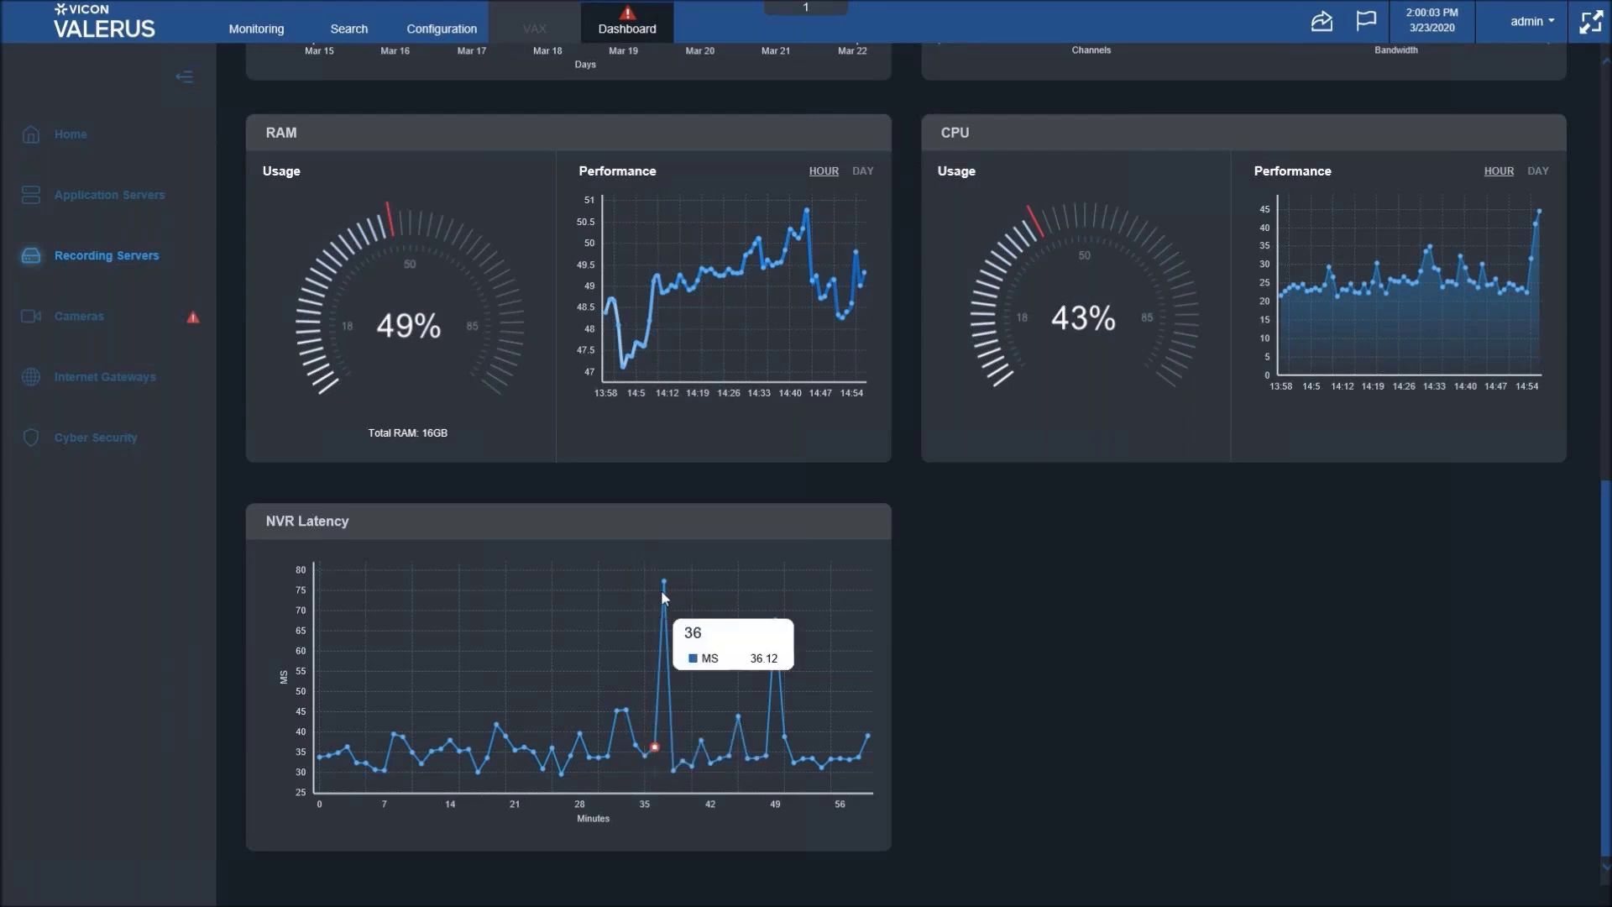
mouse_move(669, 591)
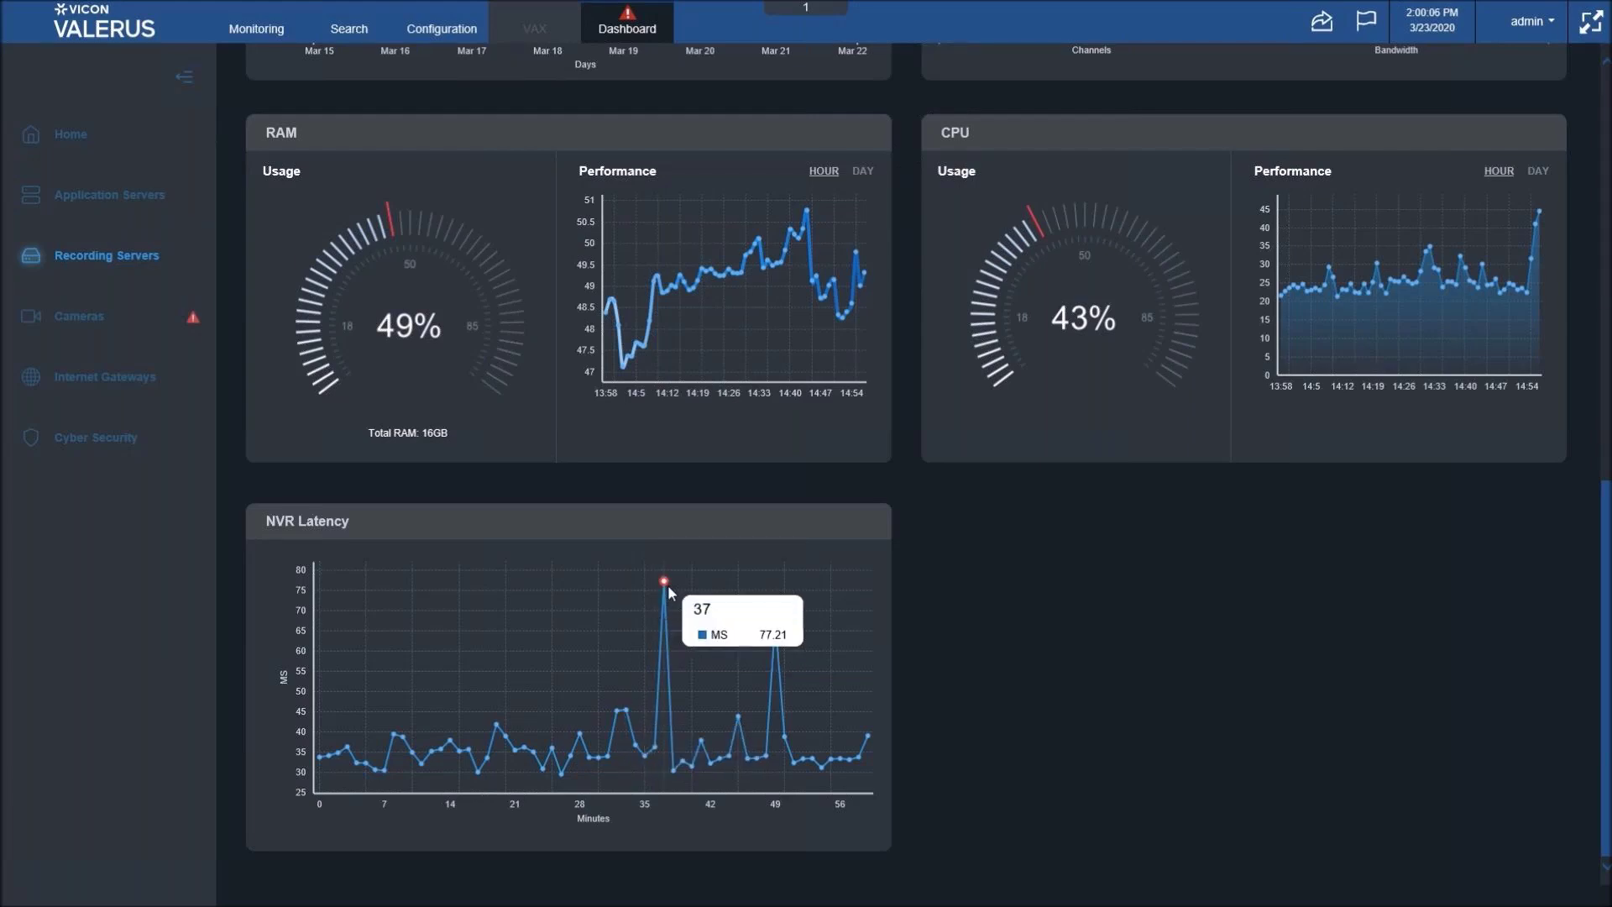
mouse_move(785, 632)
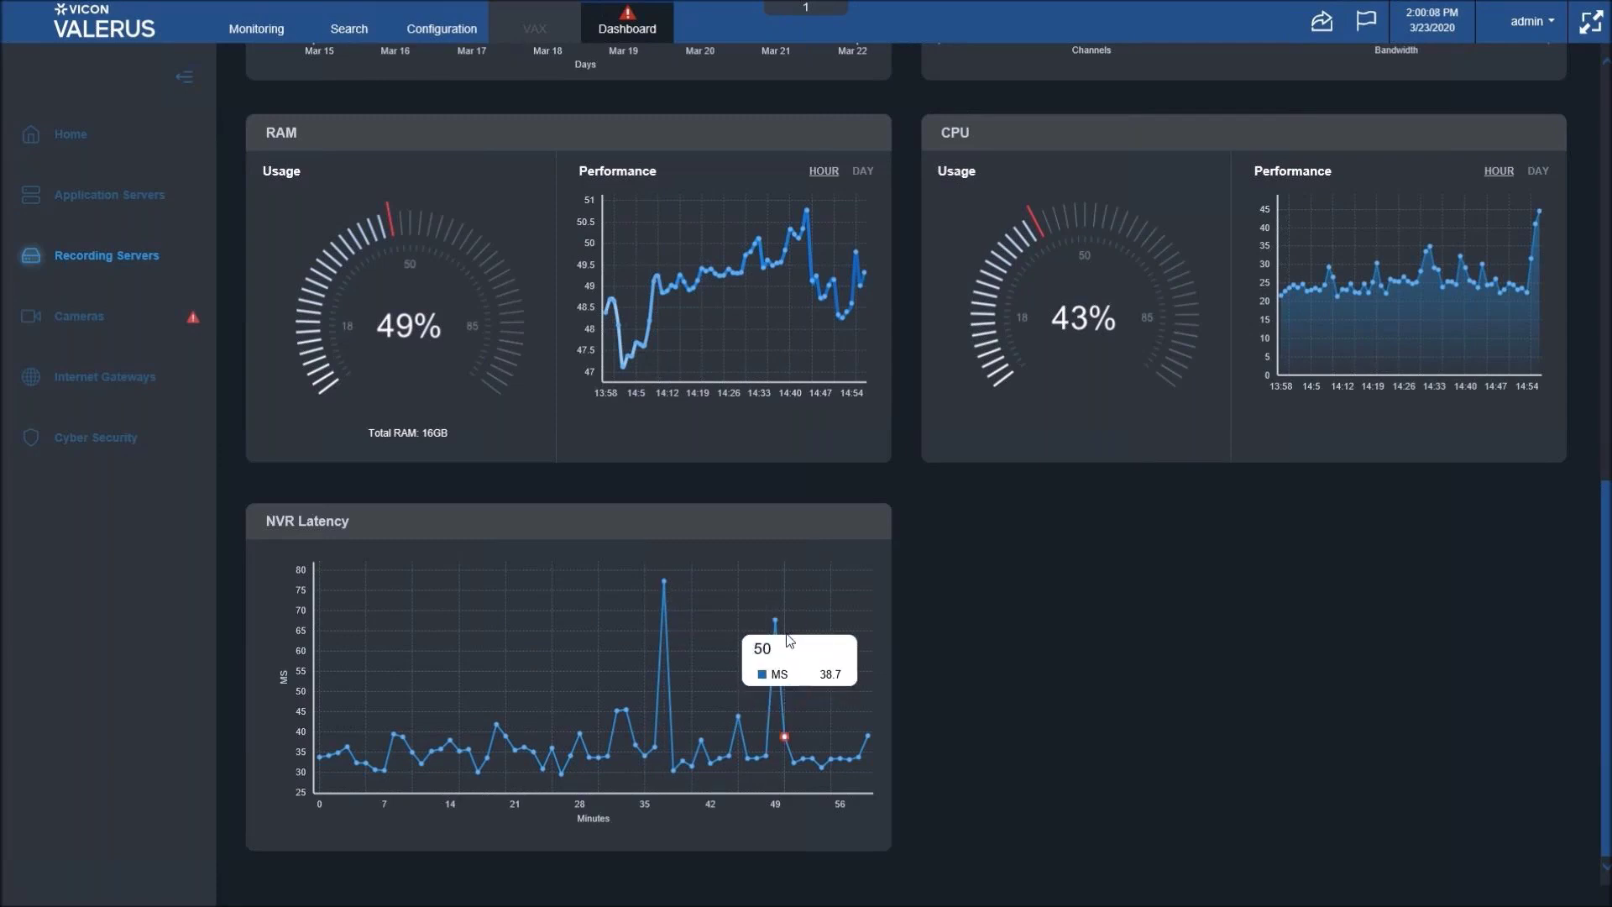
mouse_move(749, 741)
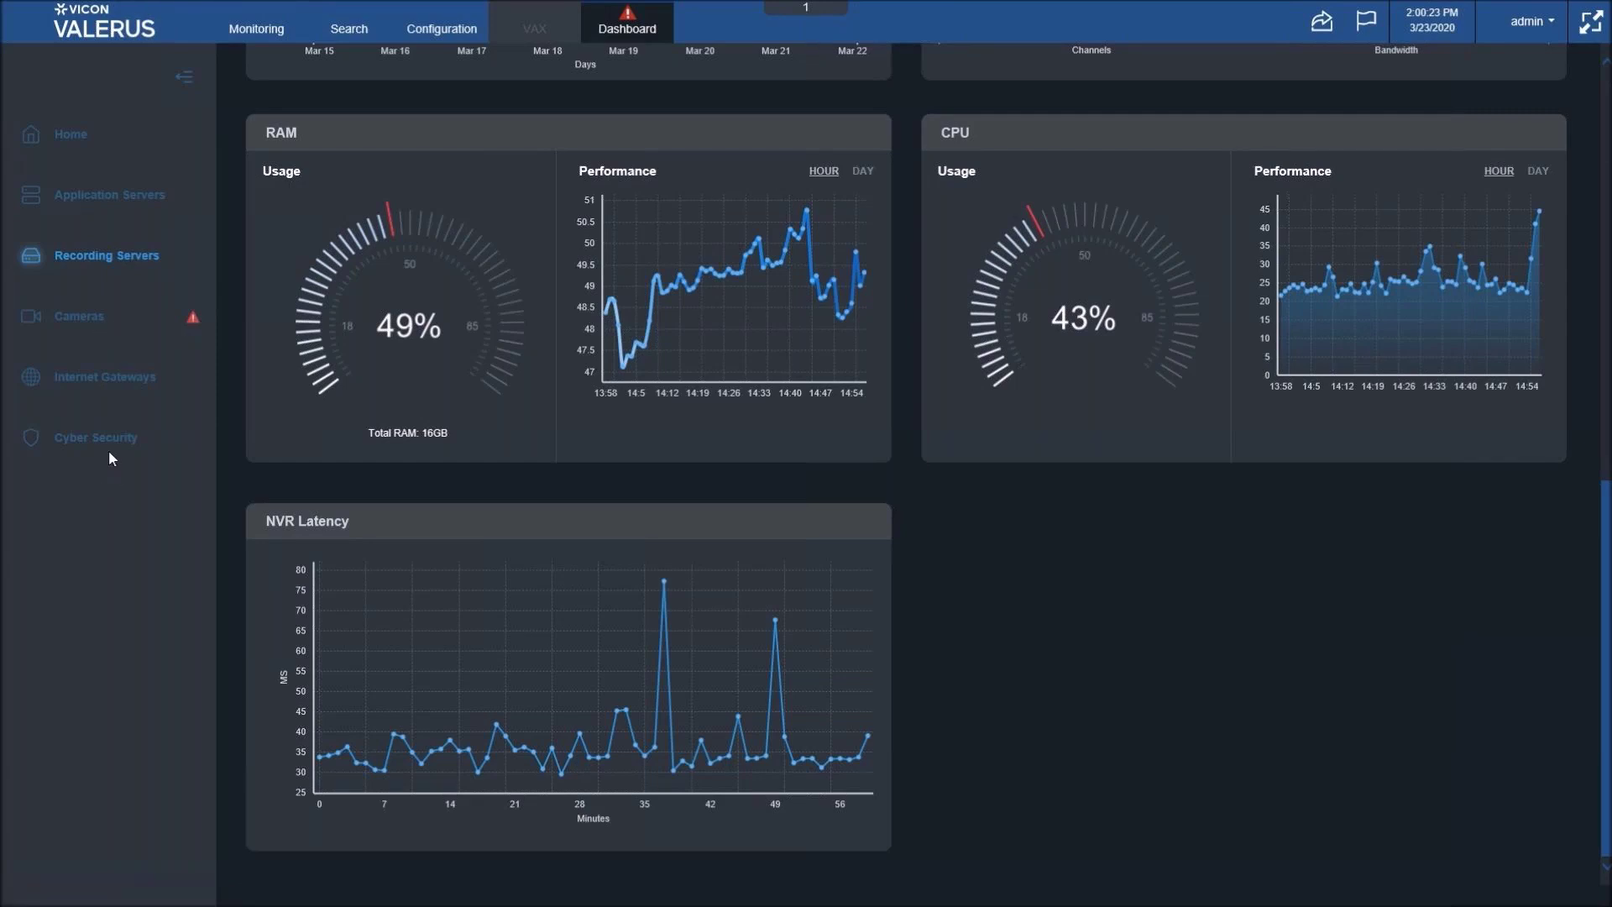
scroll(108, 450, up, 9)
- Open the Recording Servers health overview to reach the camera statistics
click(183, 281)
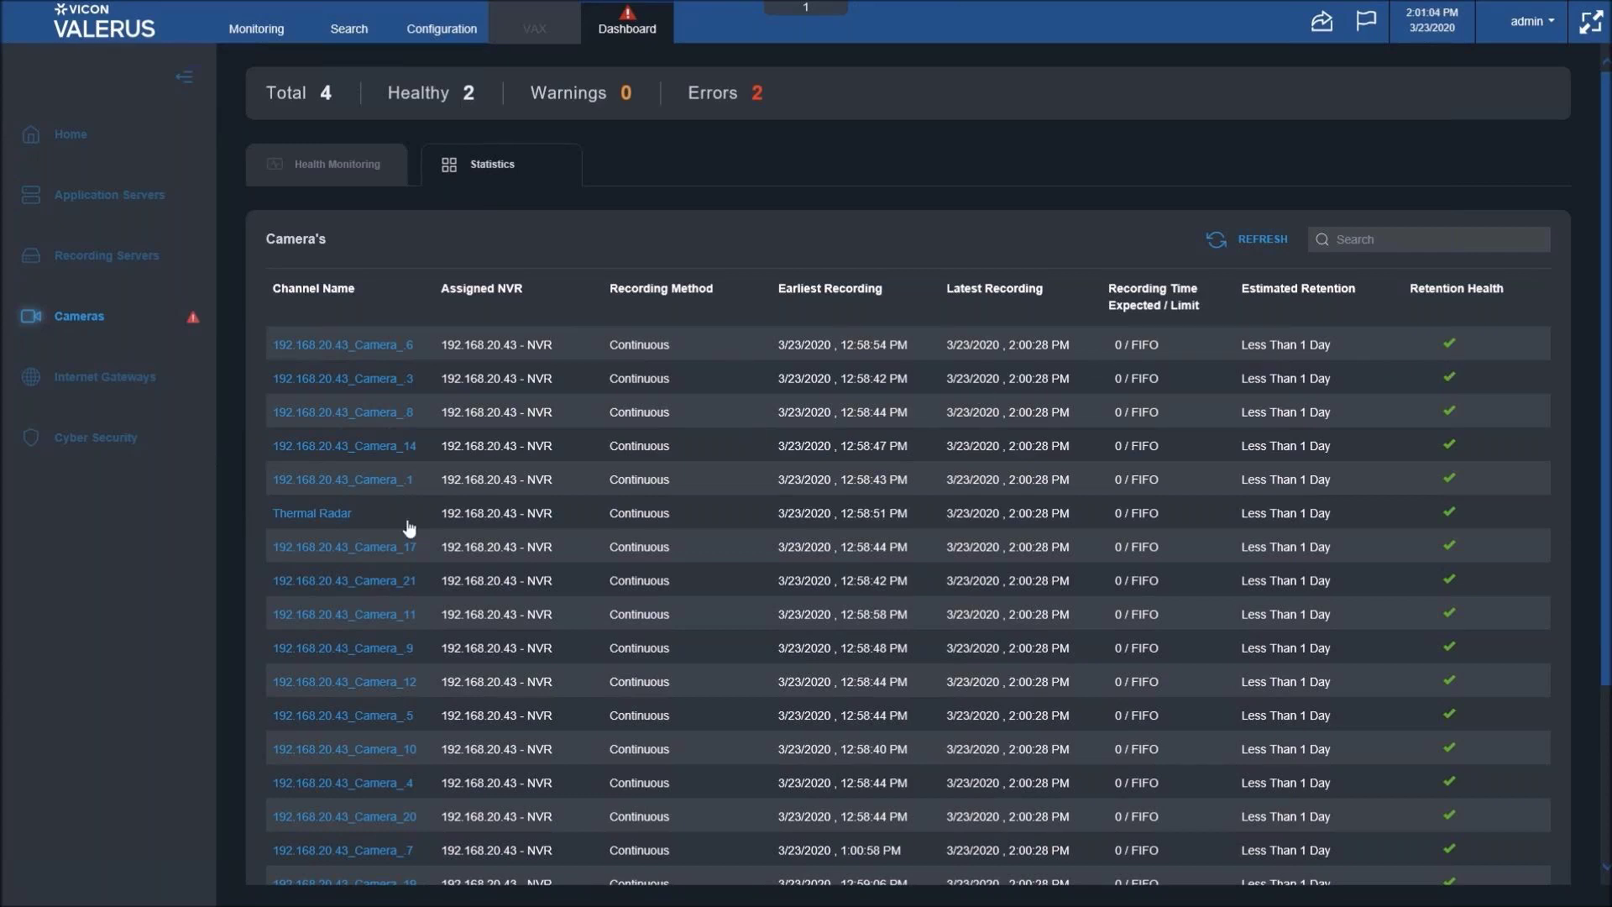
- Open the 192.168.20.43_Camera_14 report and inspect its incoming and recording bandwidth chart
click(469, 452)
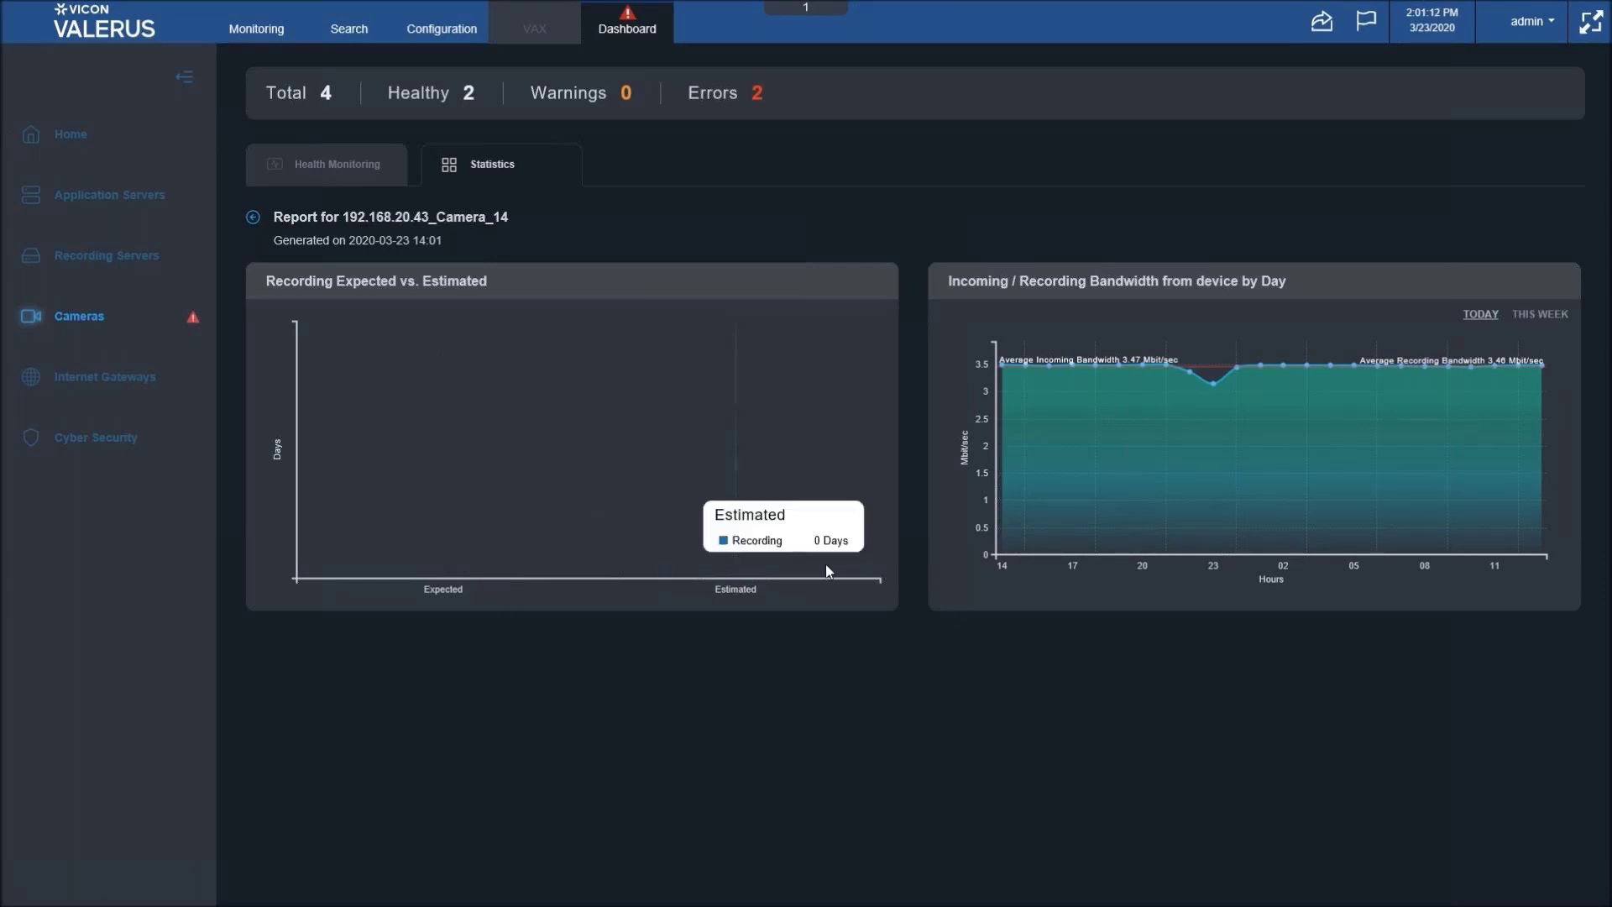
mouse_move(570, 441)
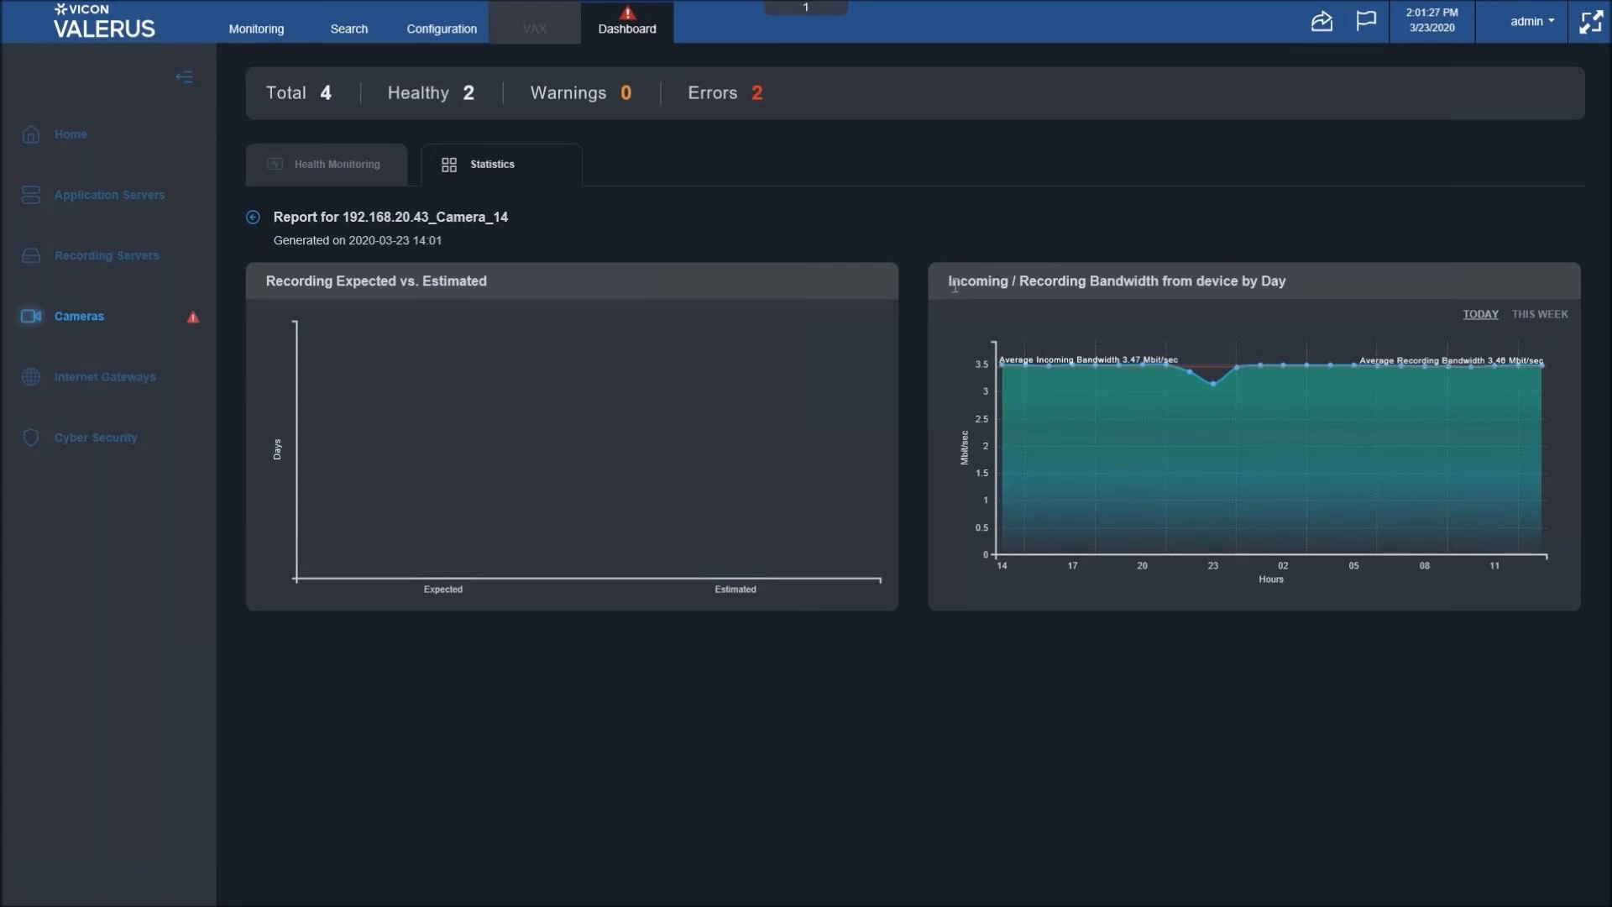
- Show Camera_14's bandwidth chart for THIS WEEK, broken down by day
mouse_move(1396, 457)
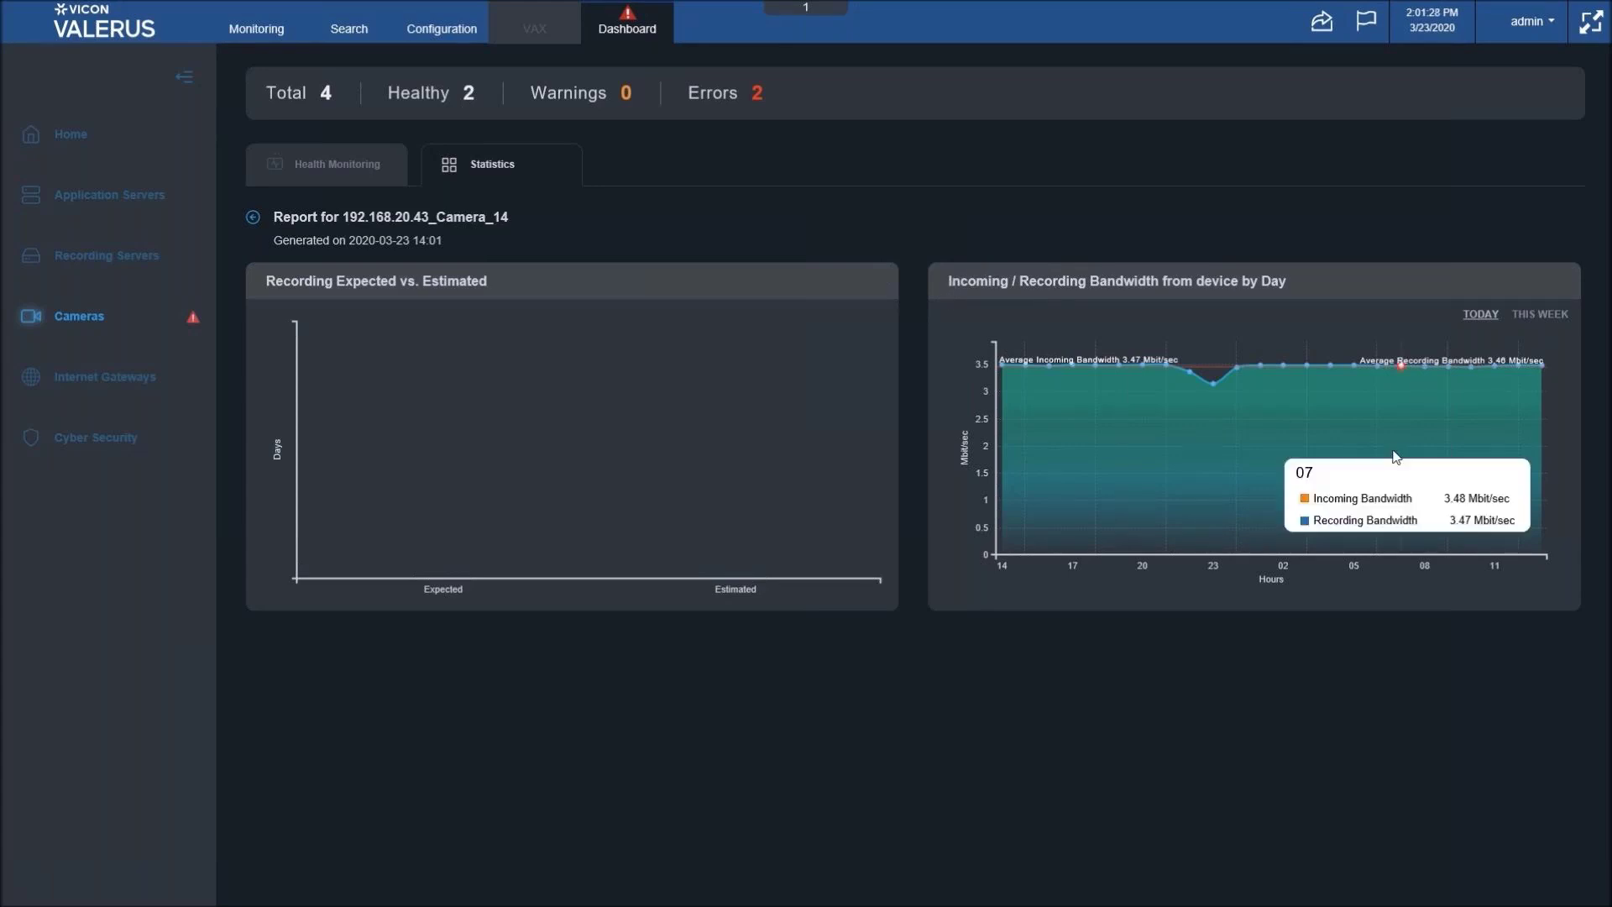
click(1558, 318)
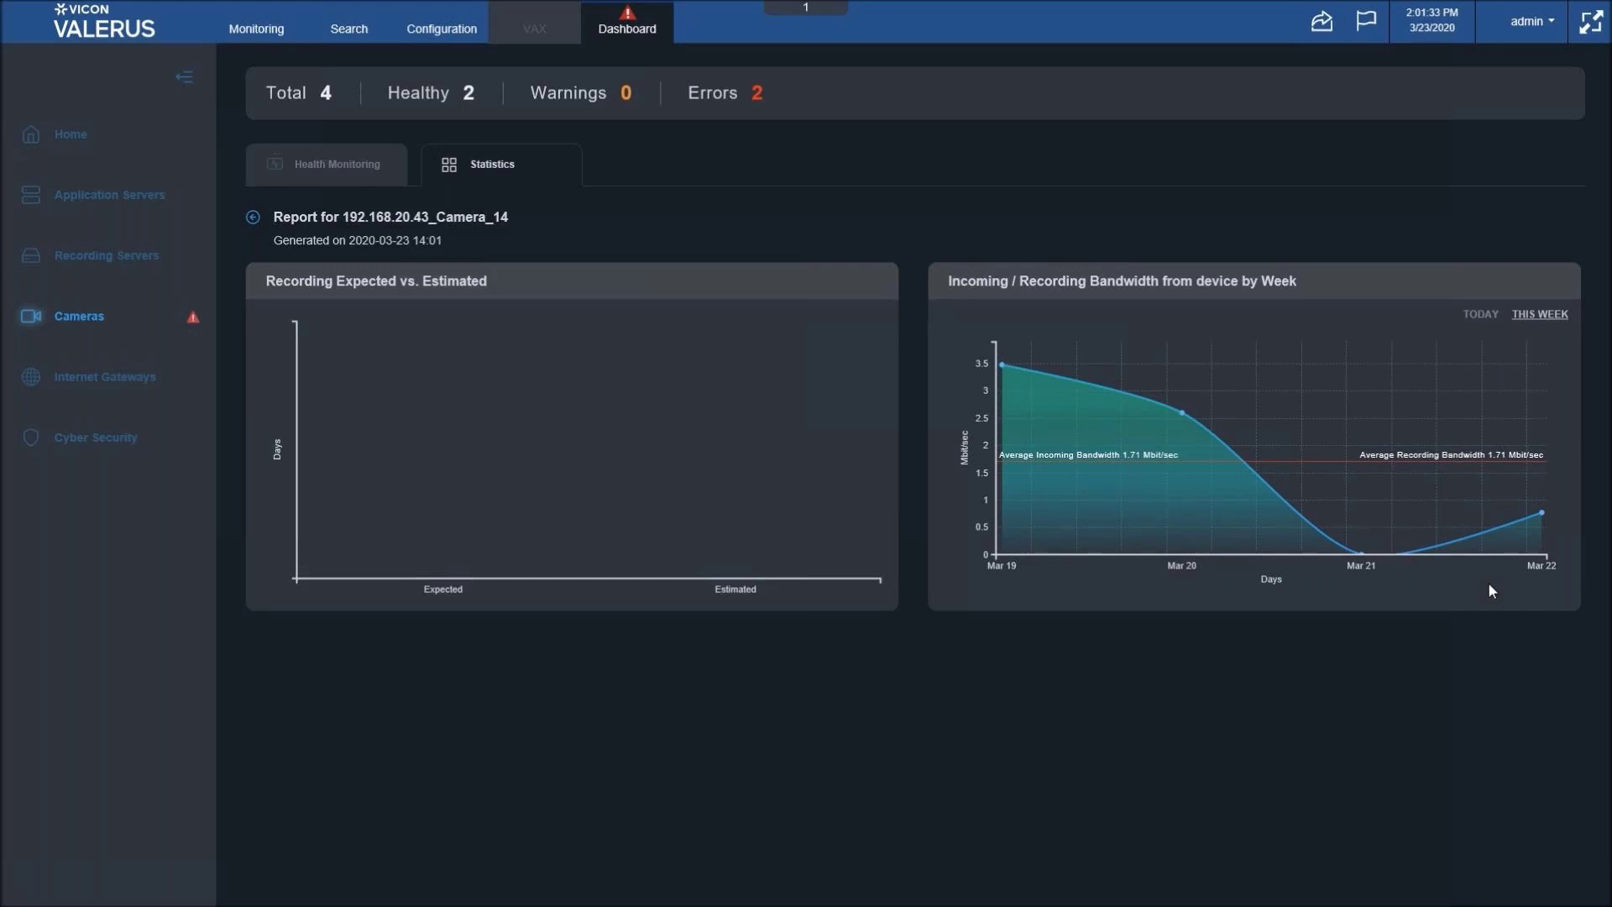
- Show the Internet Gateways health page with its single healthy gateway and no errors
click(106, 384)
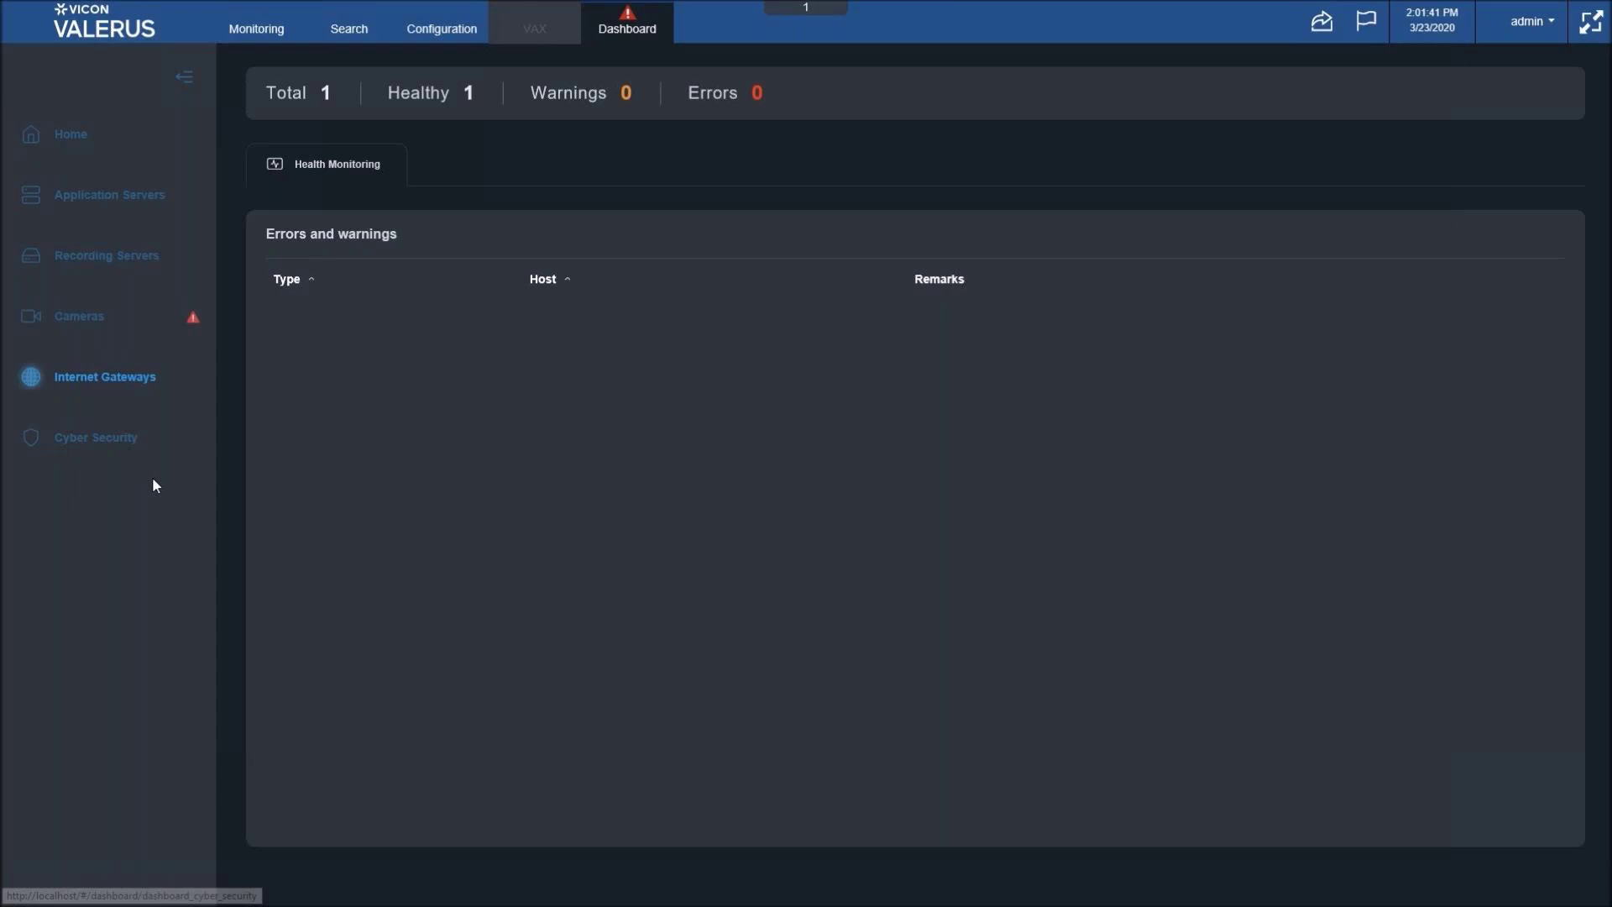
- Show the Cyber Security health page with its currently empty Users table
click(102, 449)
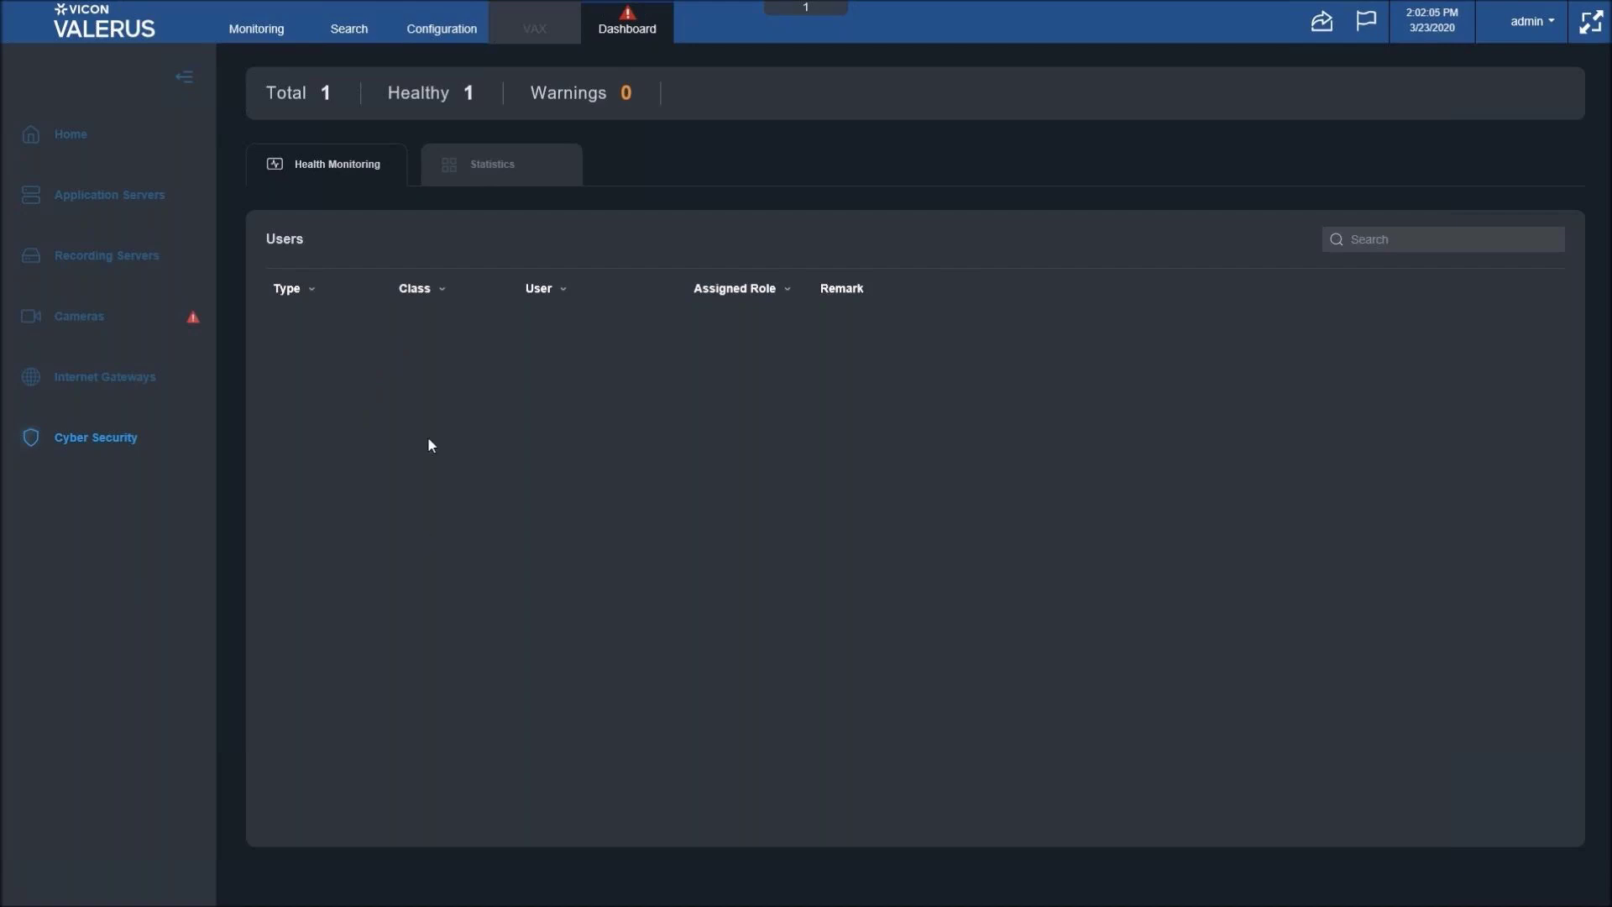
- Check the admin user's logged-in duration under Statistics, then return to Health Monitoring
click(511, 175)
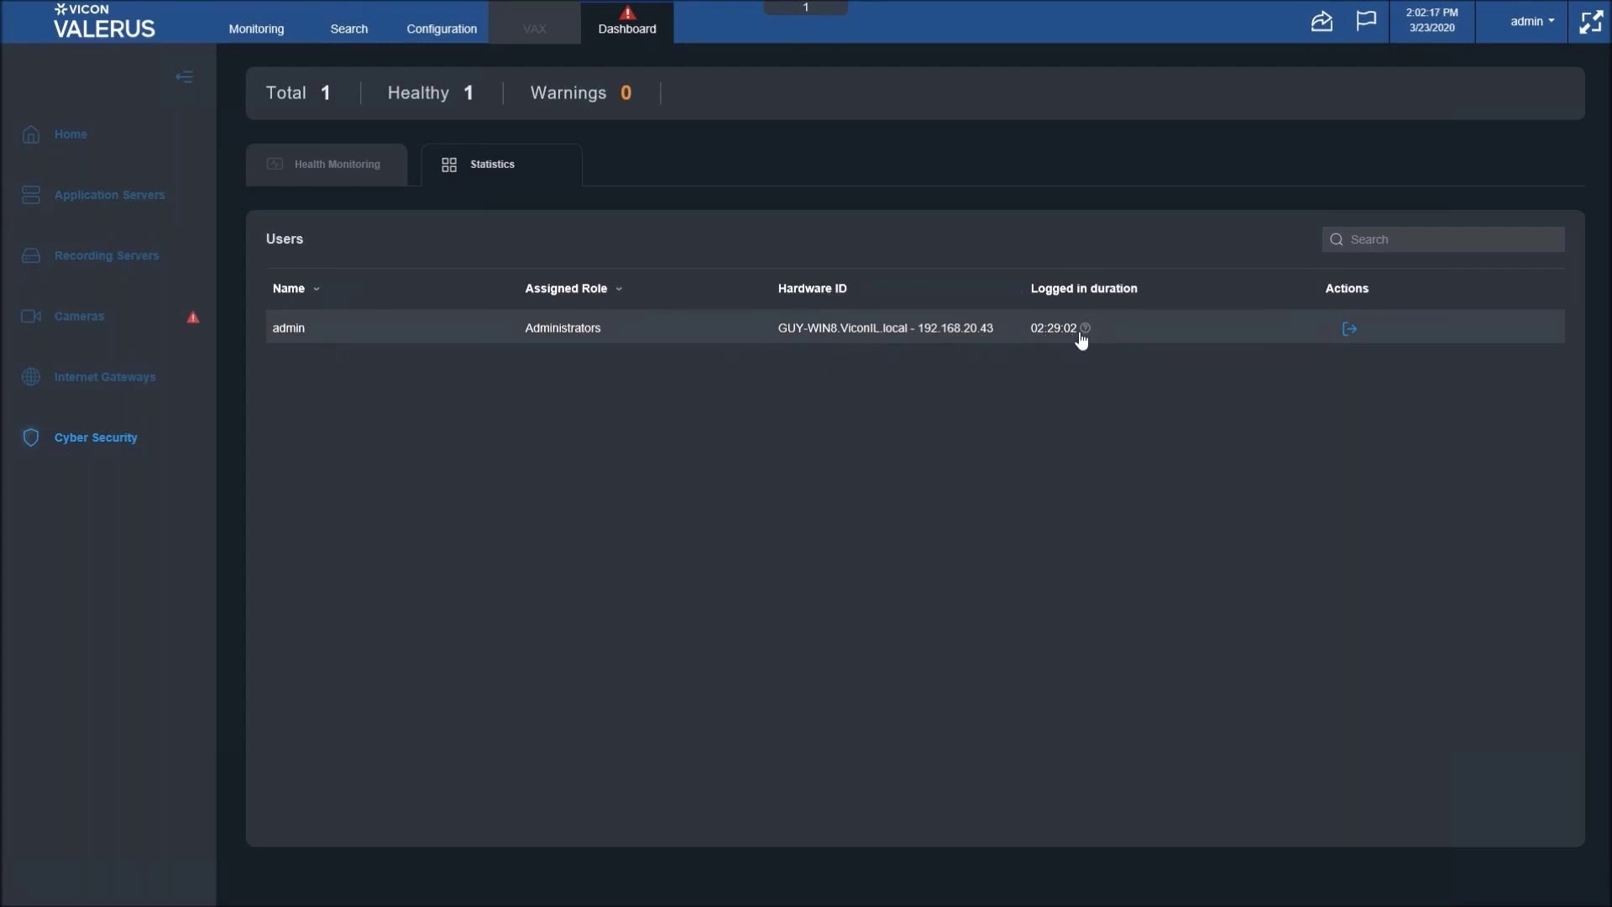
mouse_move(1083, 333)
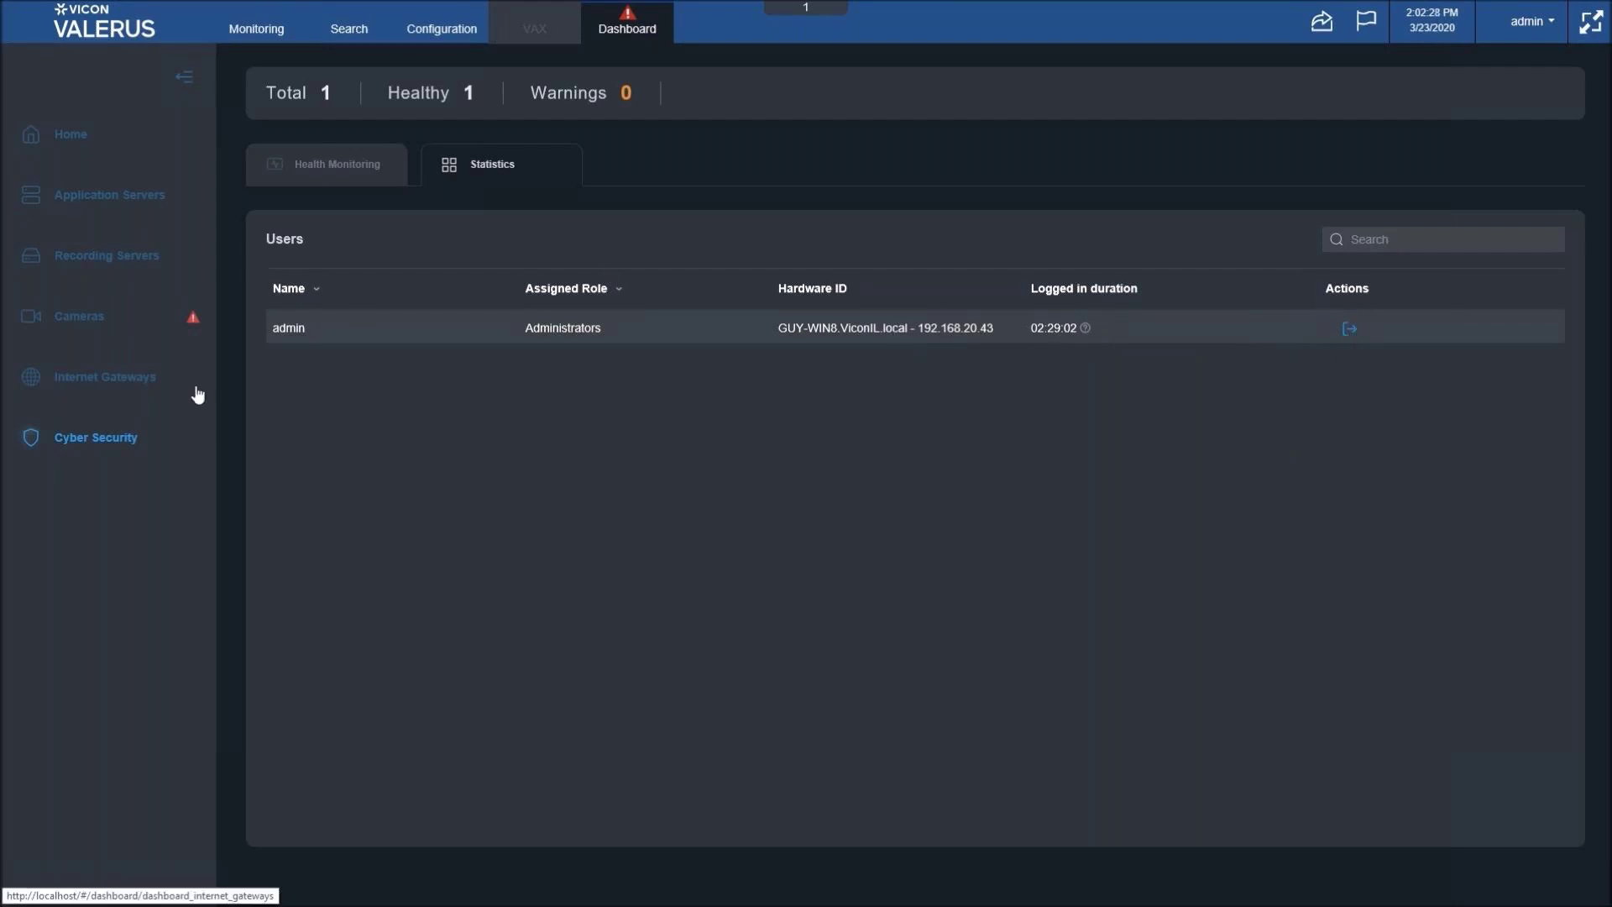
click(327, 164)
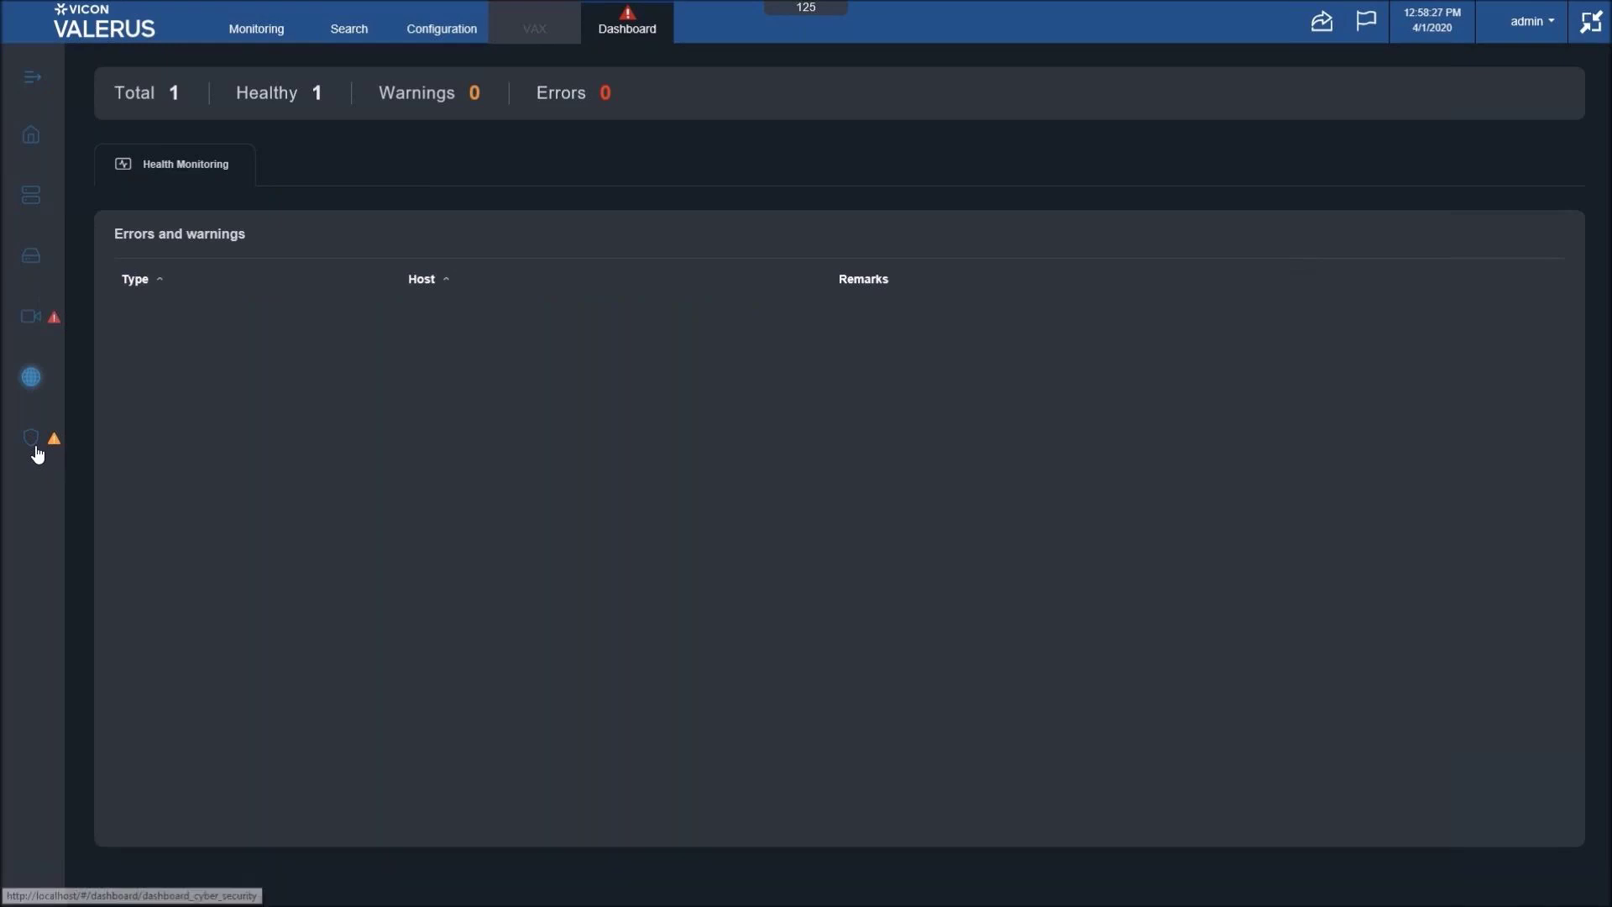
- Reopen Cyber Security health to see the new duplicate admin login warning
click(36, 449)
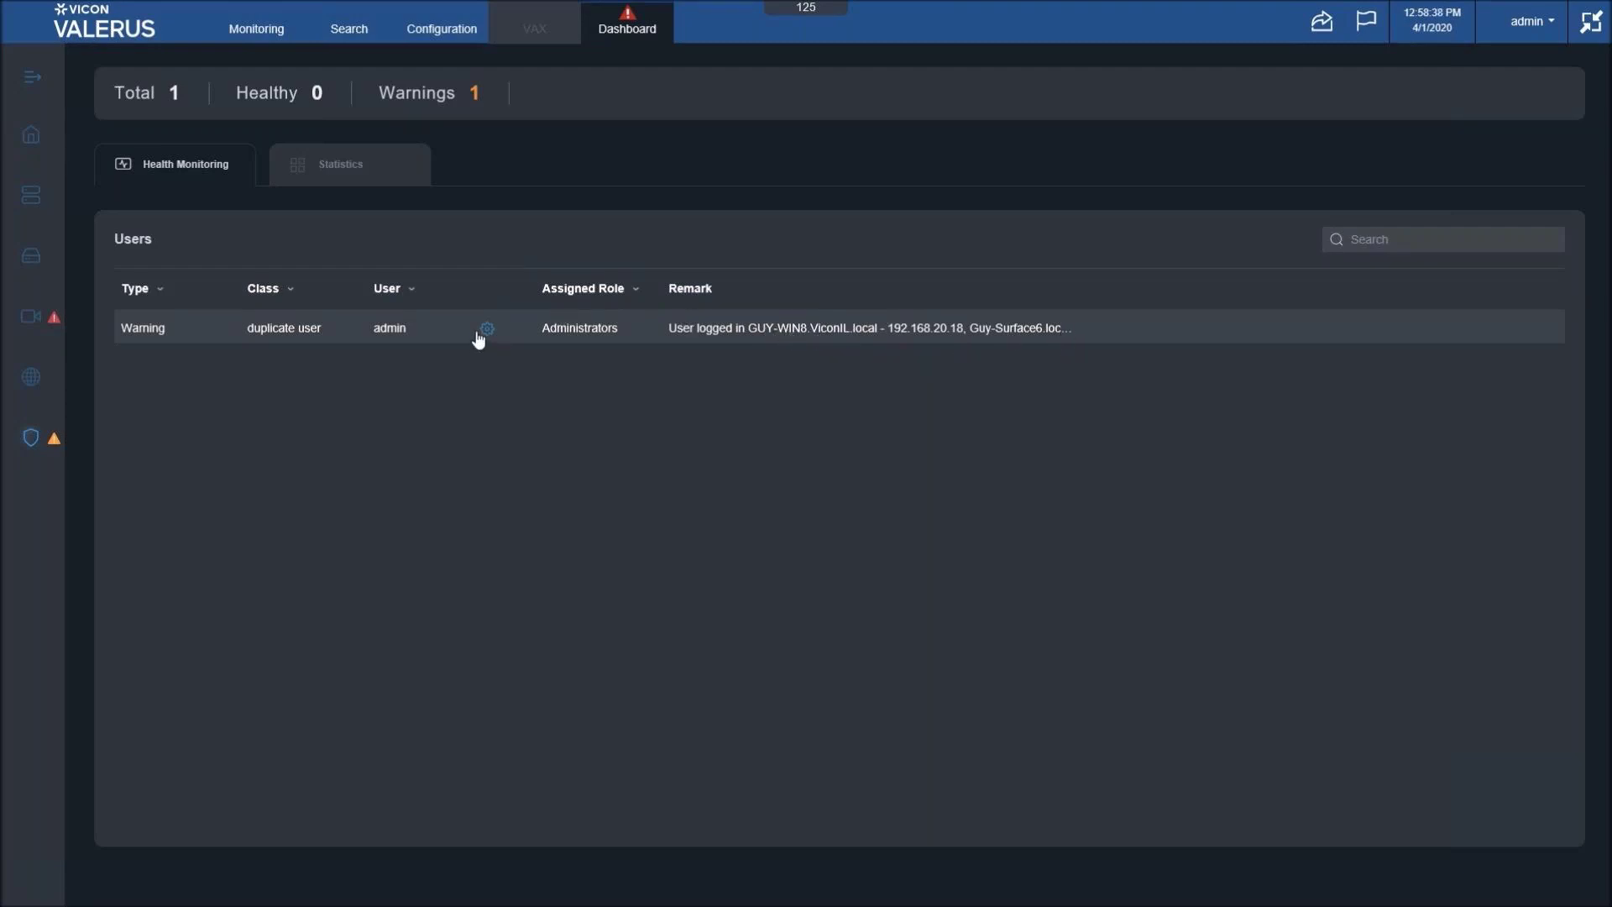
- Force log out the second admin session at 192.168.20.25 and confirm it
click(358, 187)
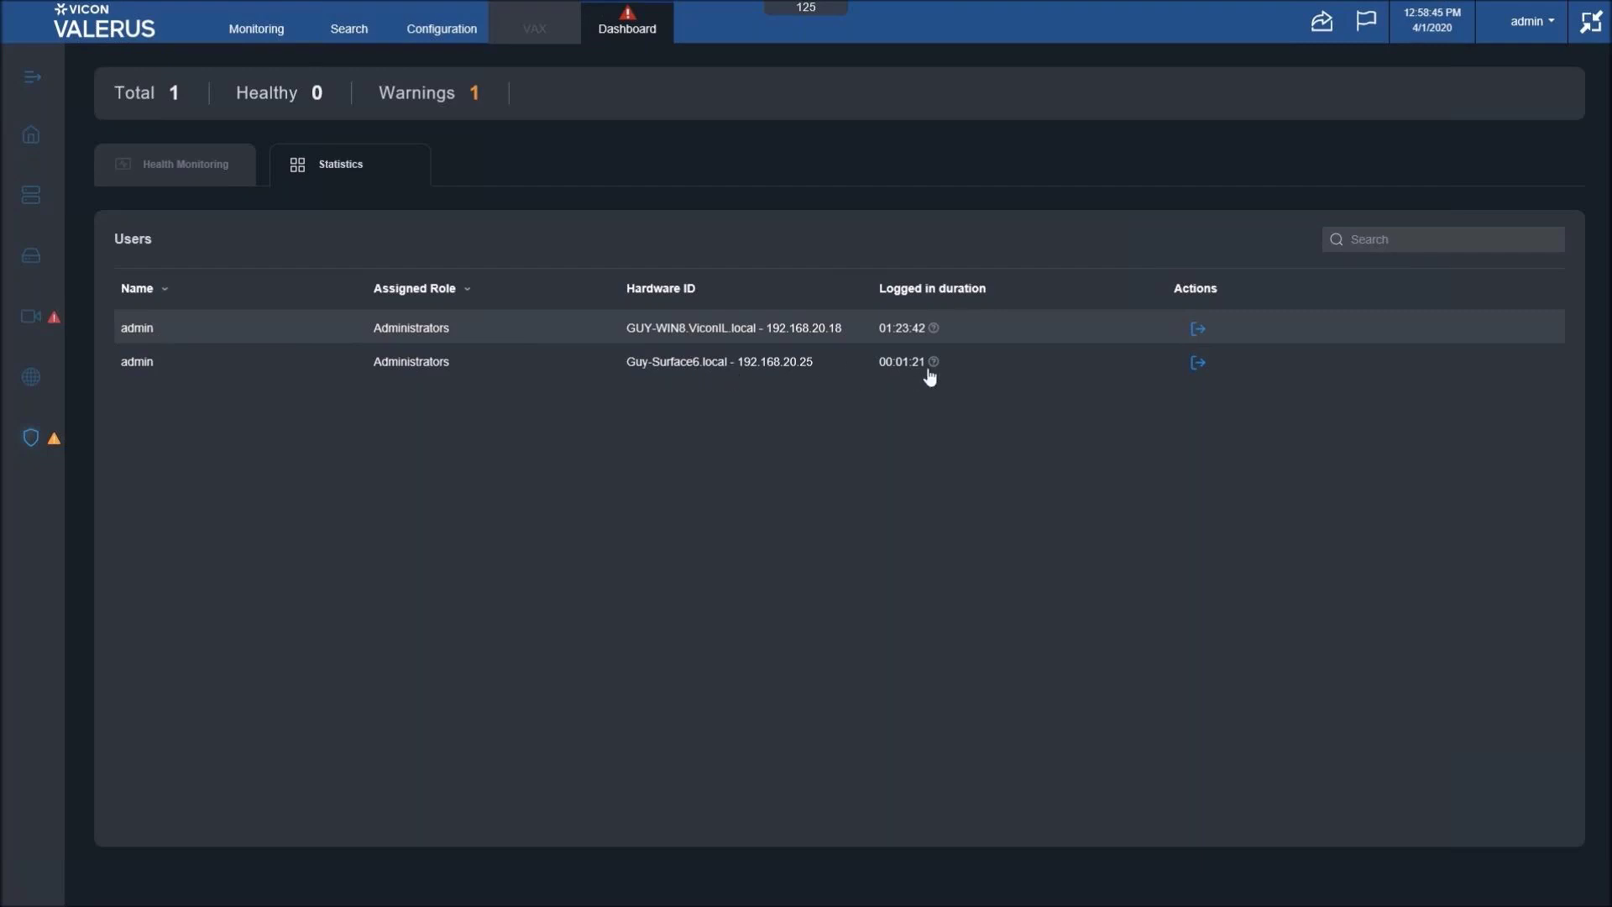
mouse_move(918, 361)
click(1196, 364)
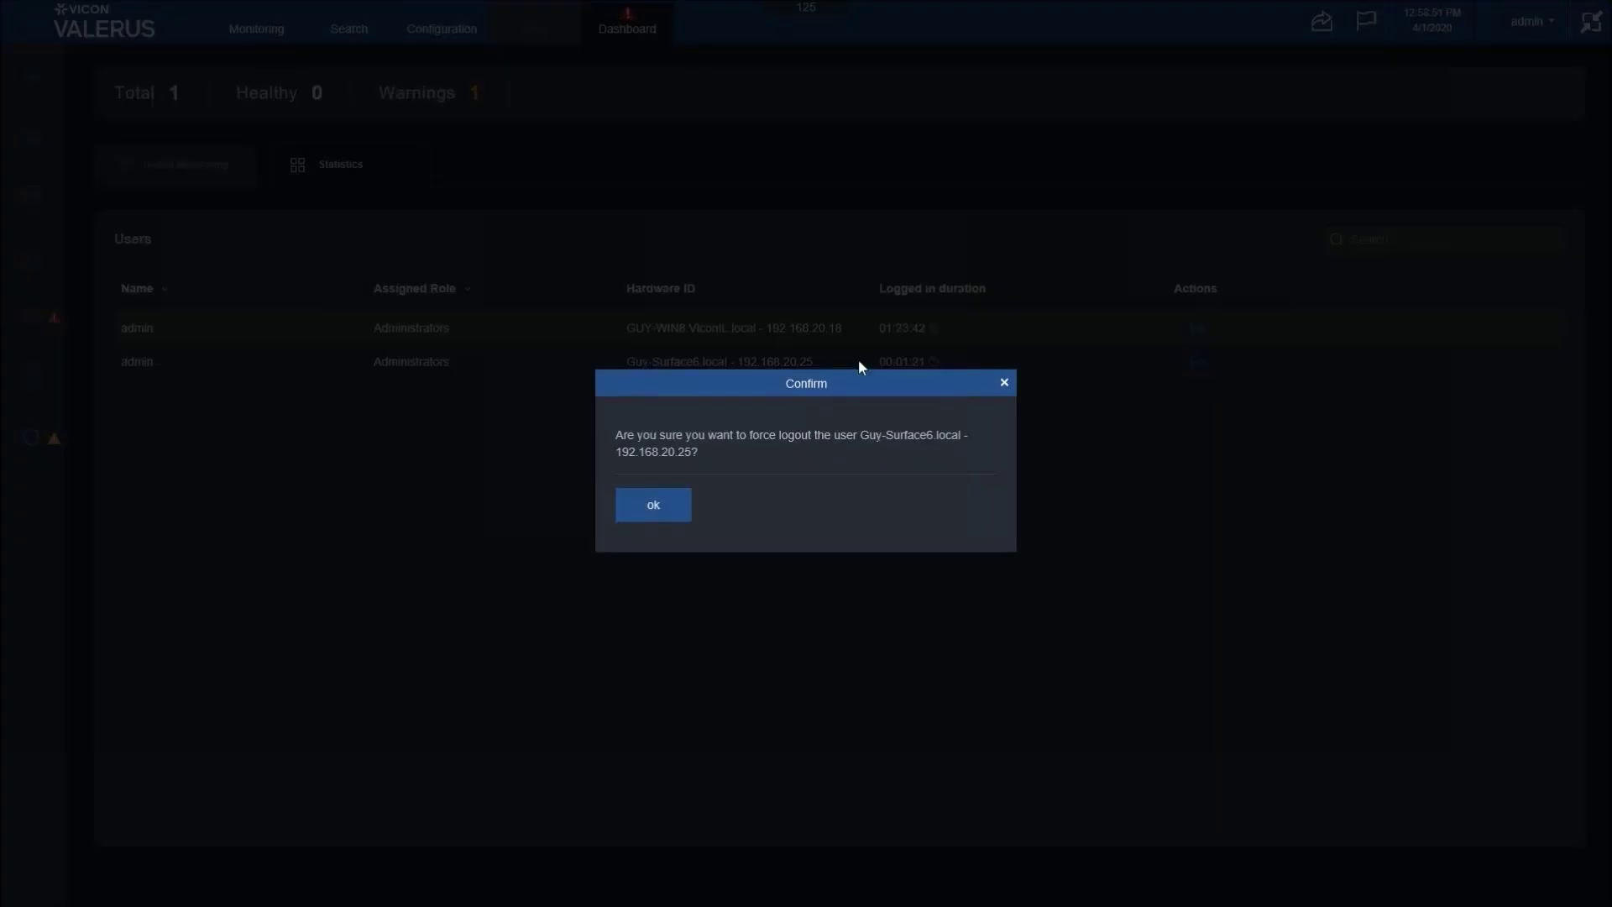
click(654, 513)
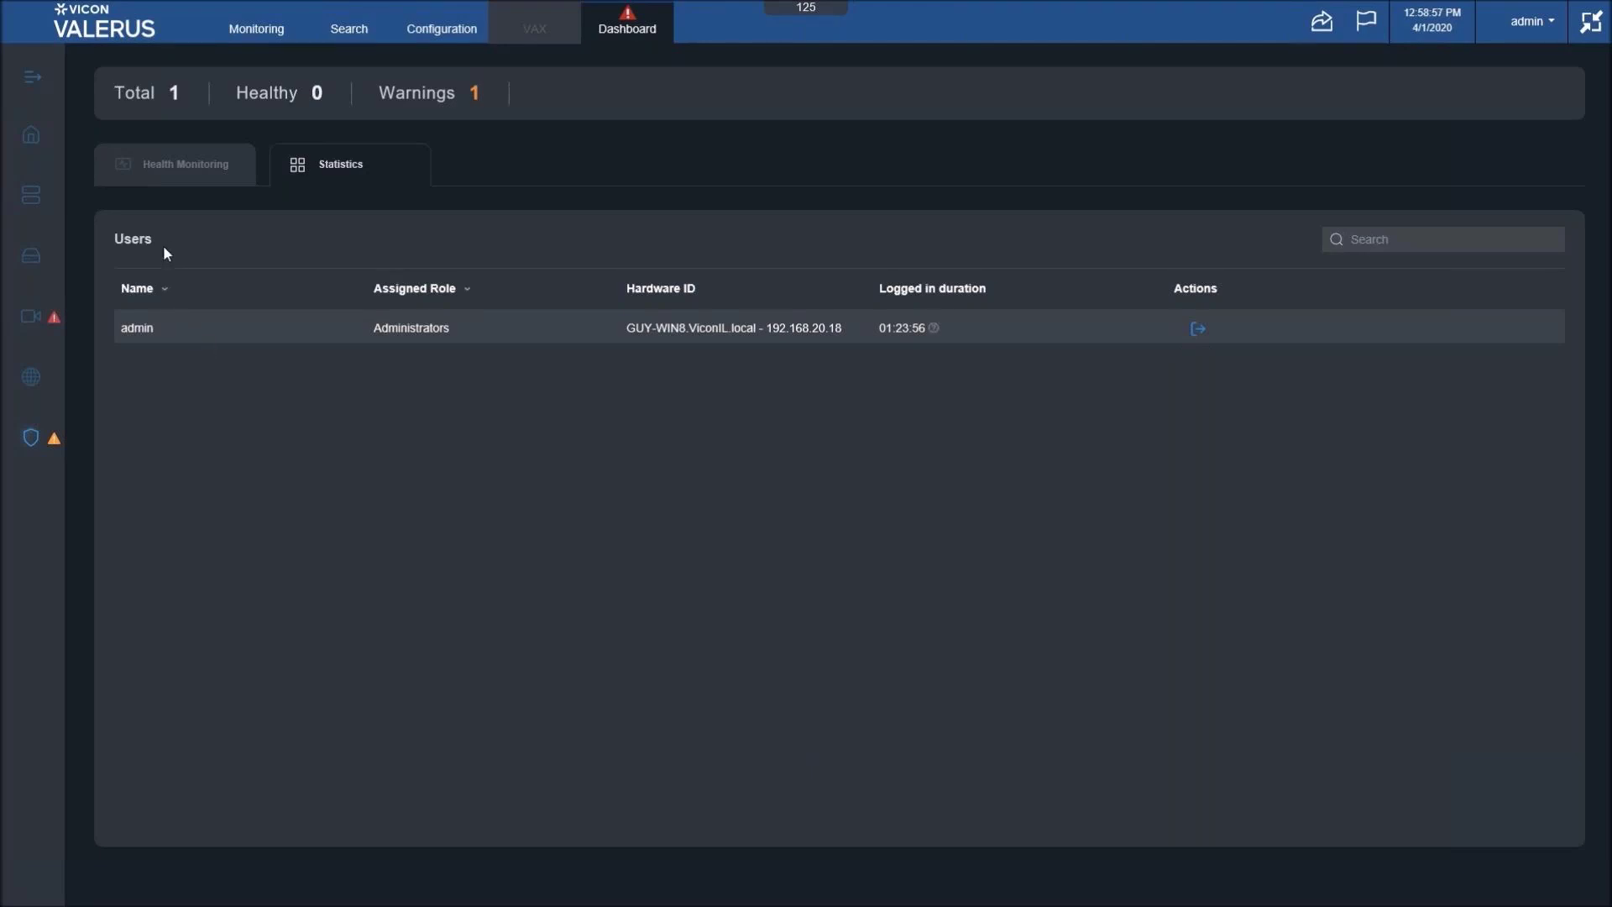
- Go back to Health Monitoring, then switch to the Configuration home page
click(153, 168)
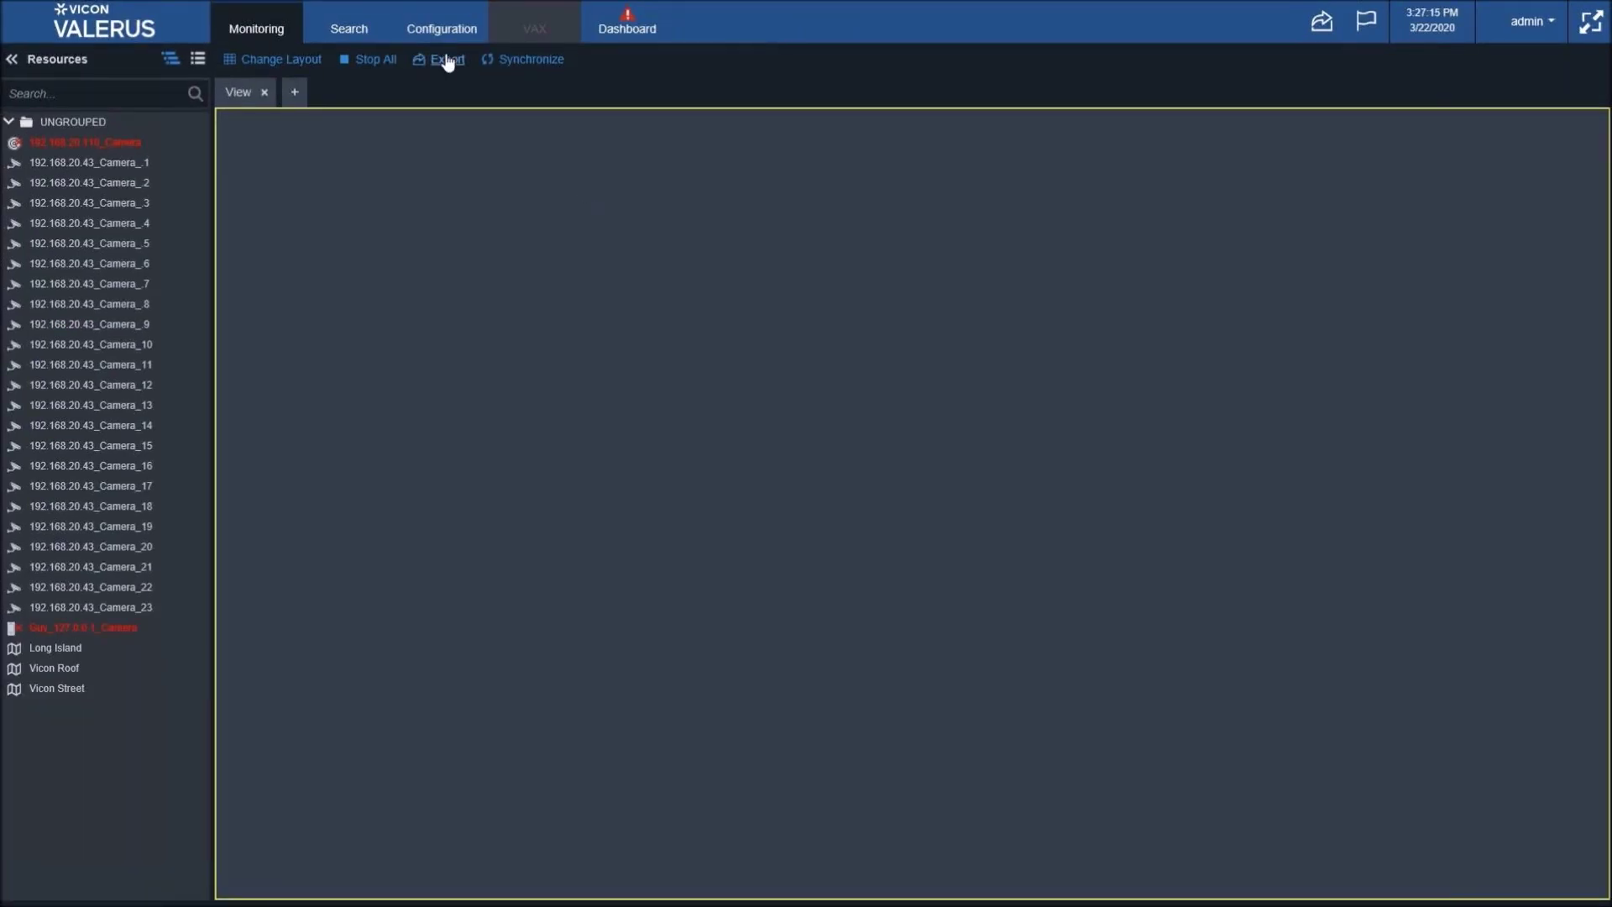
click(440, 33)
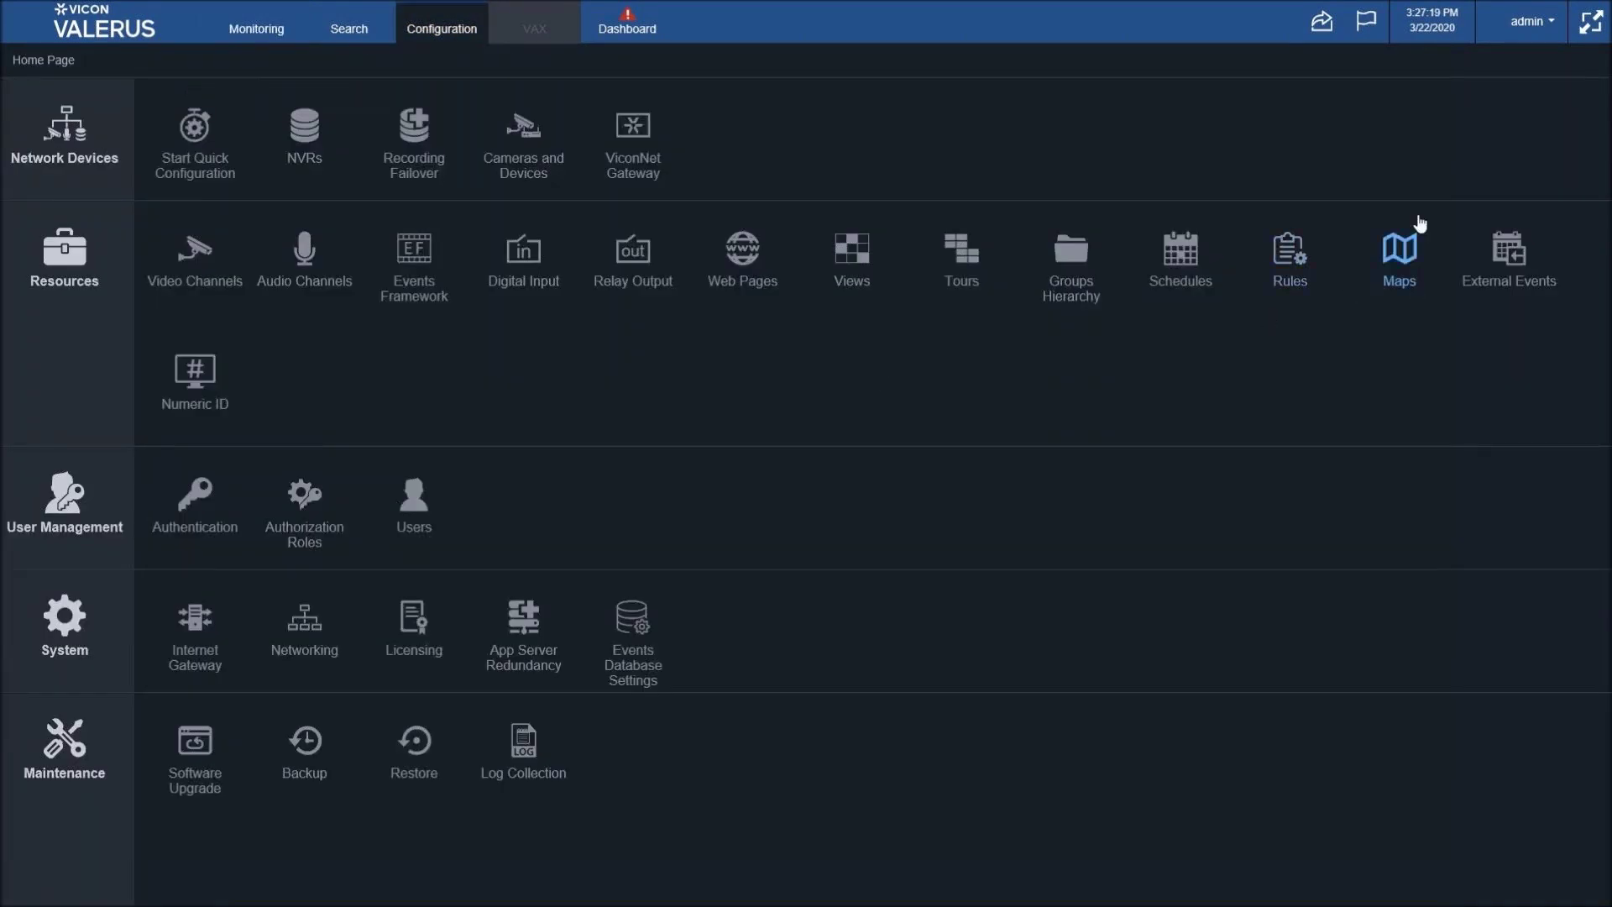
- Open Maps under Resources and zoom out over the full Vicon Street map
click(1410, 260)
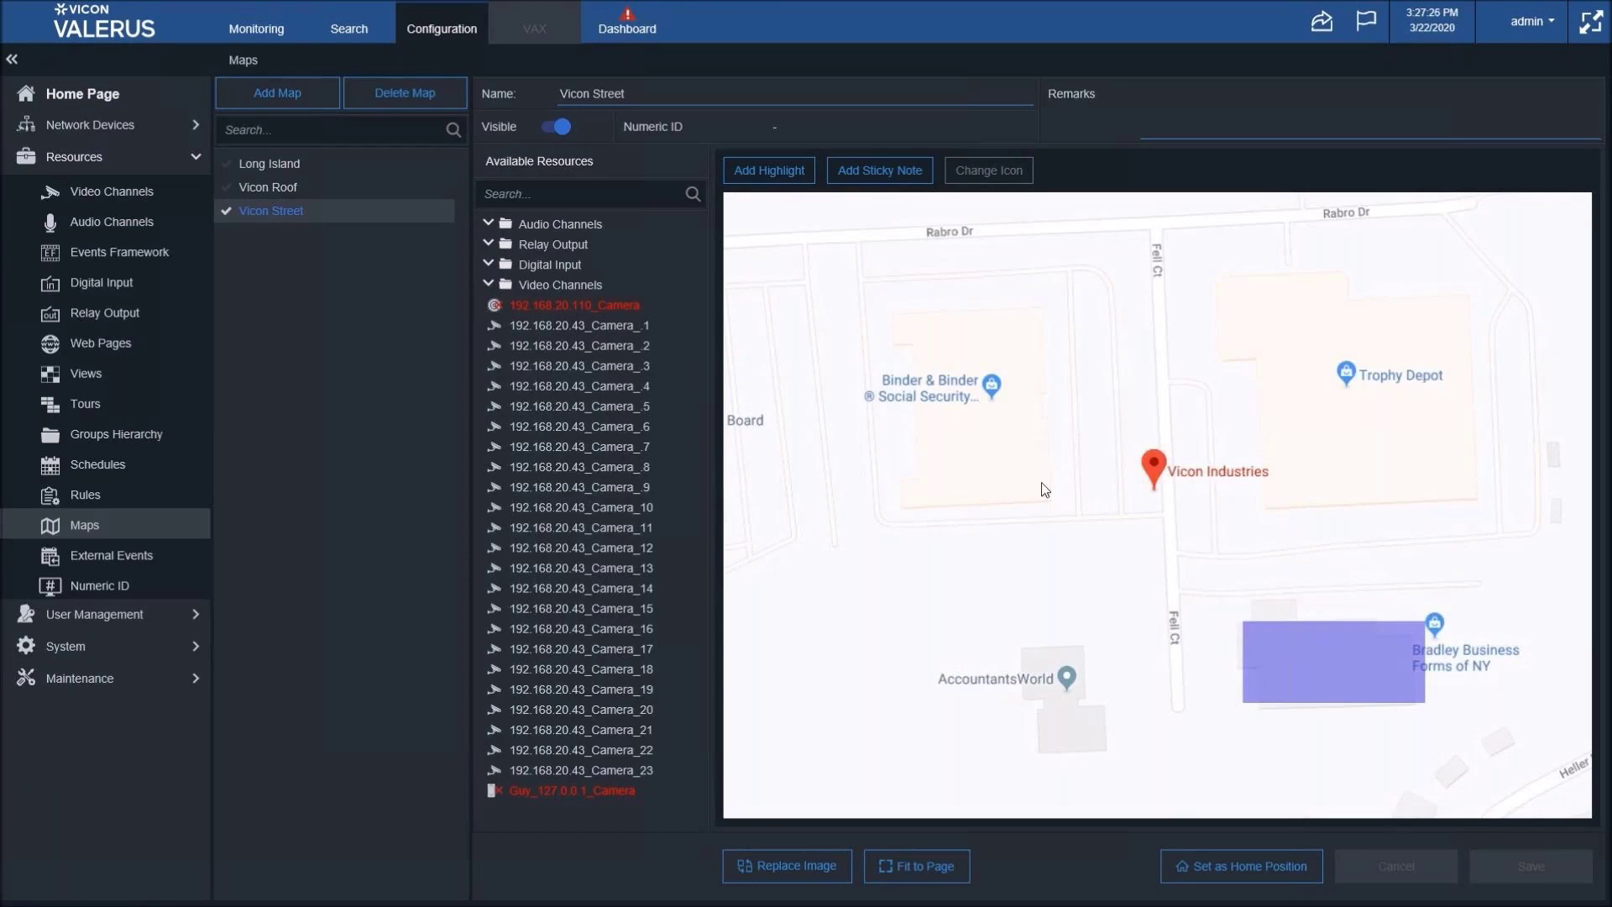
scroll(1044, 489, down, 1)
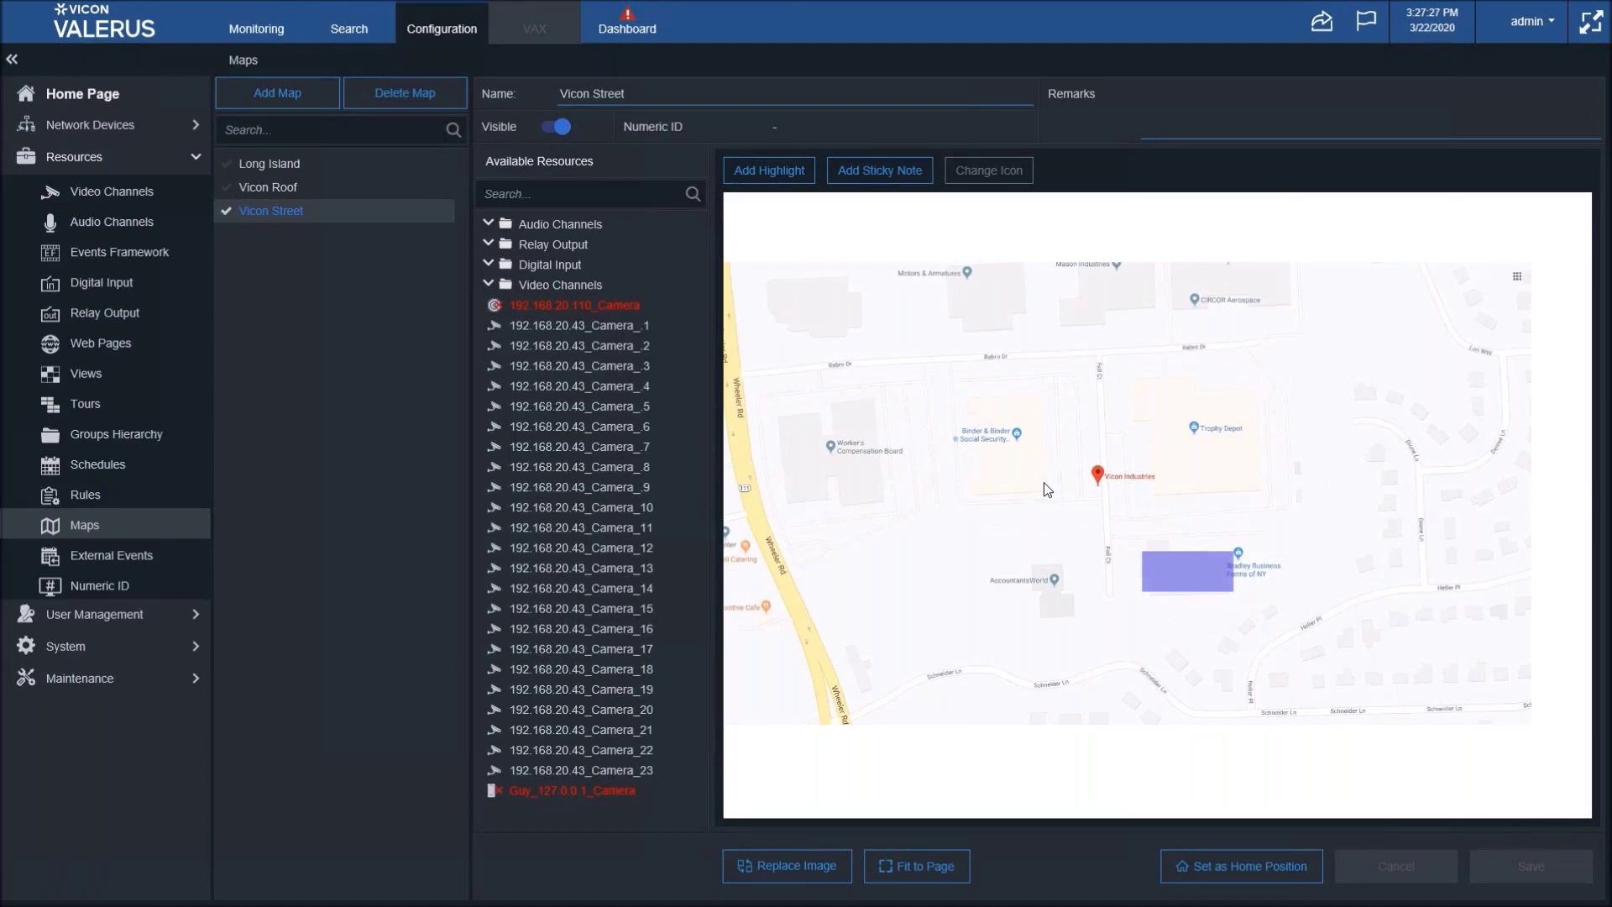
scroll(1044, 482, down, 1)
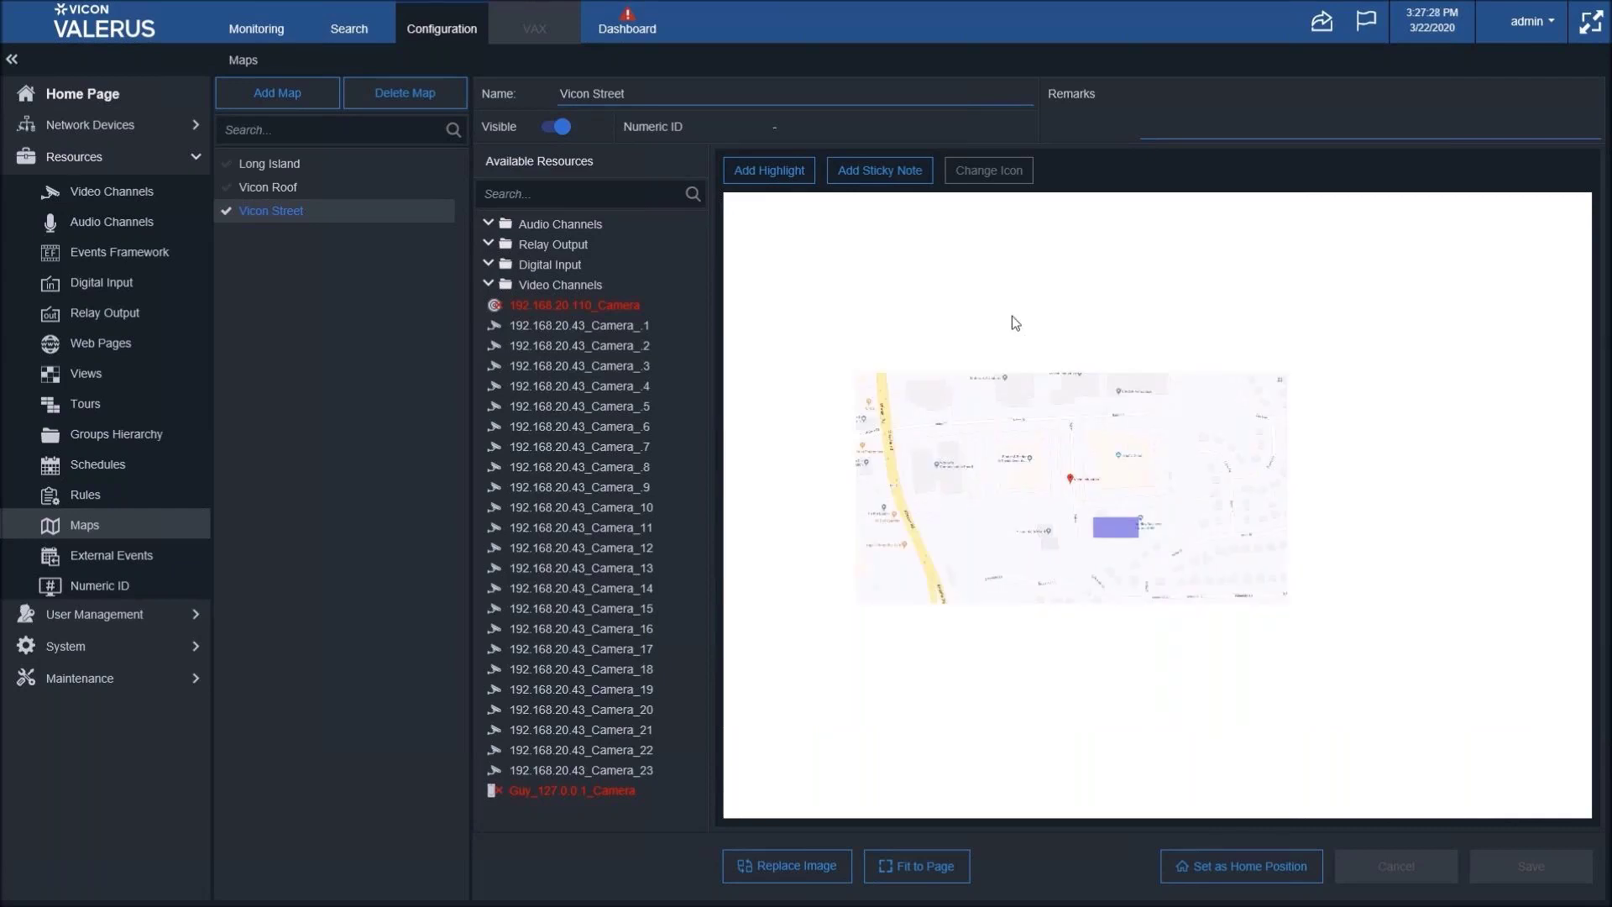
- Add a new GEO map, replacing the default name with 'Demo Geo Map'
click(274, 104)
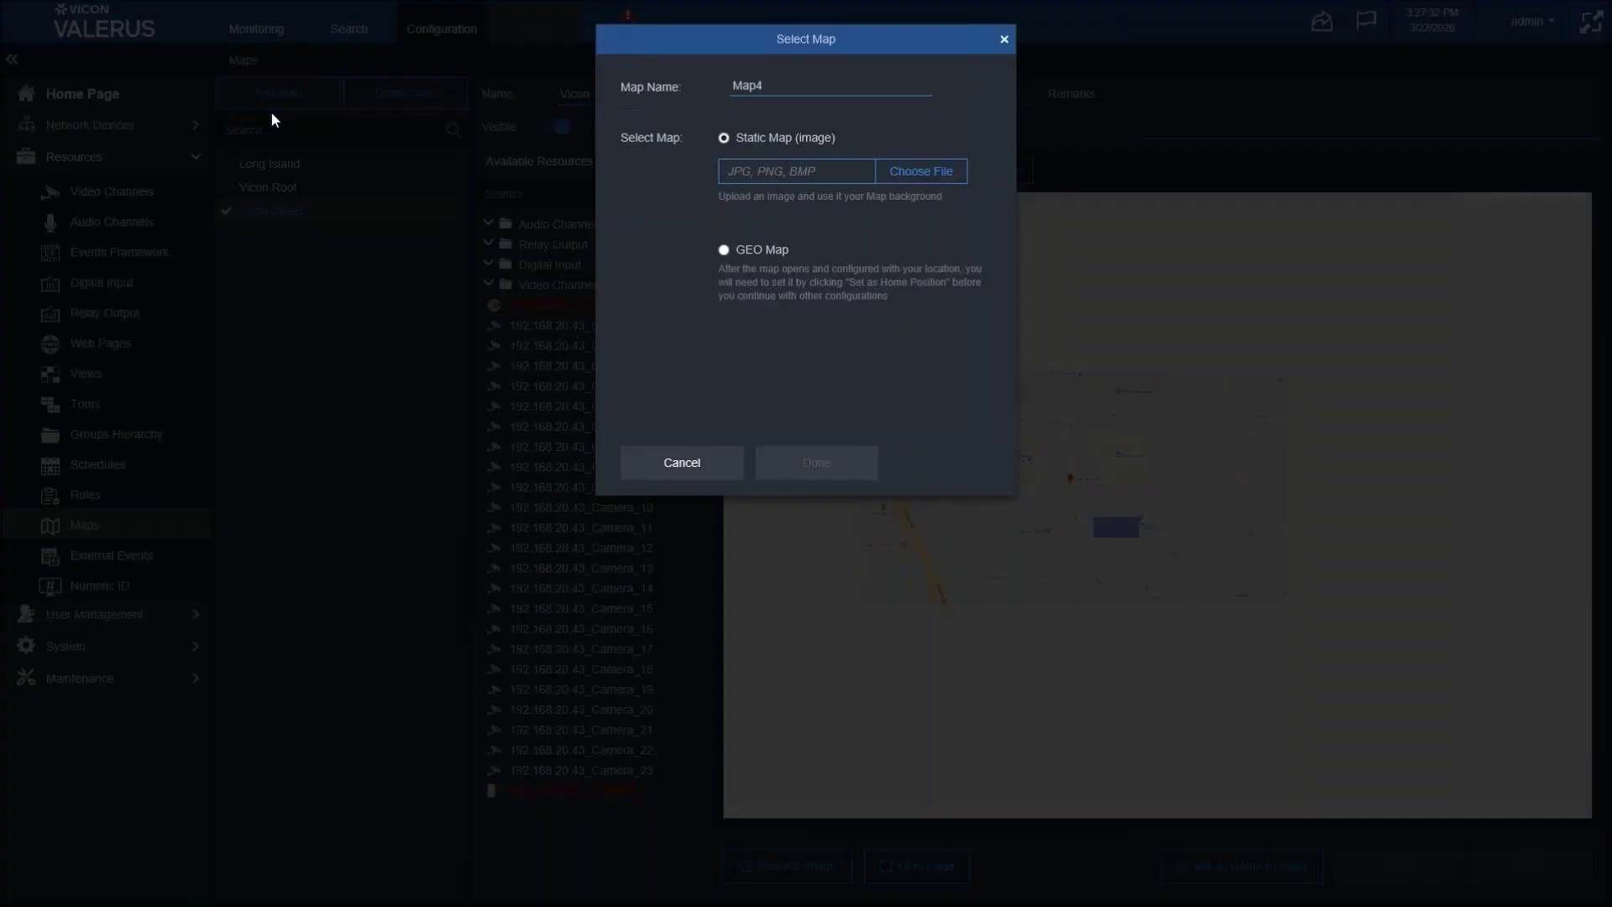
key(ctrl+a)
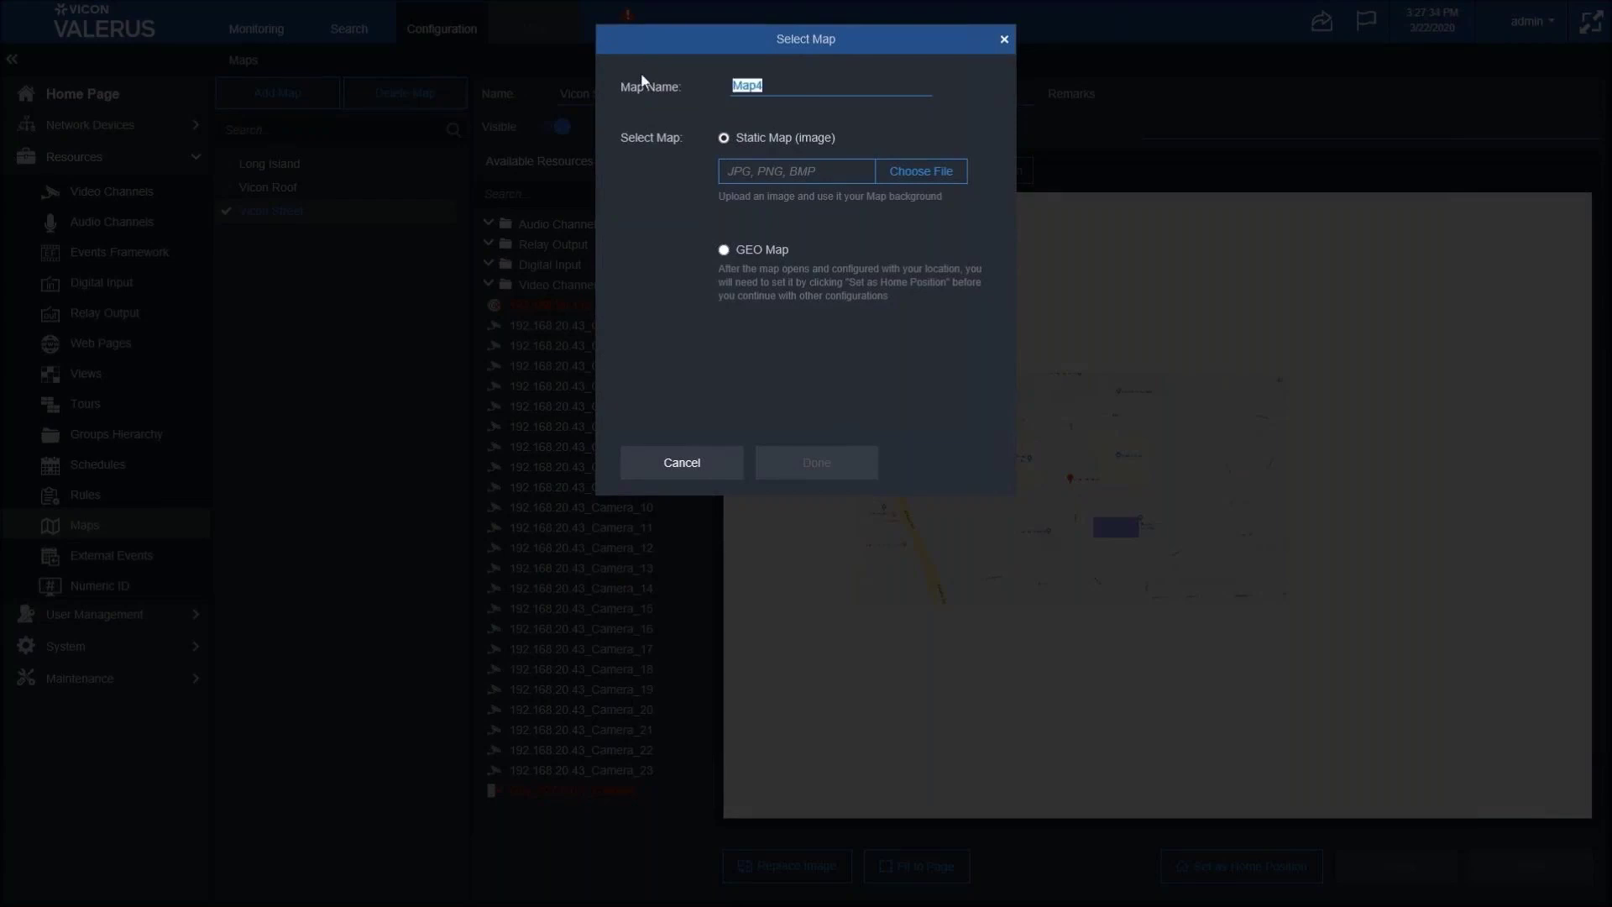
text(Demo Geo Map)
click(722, 250)
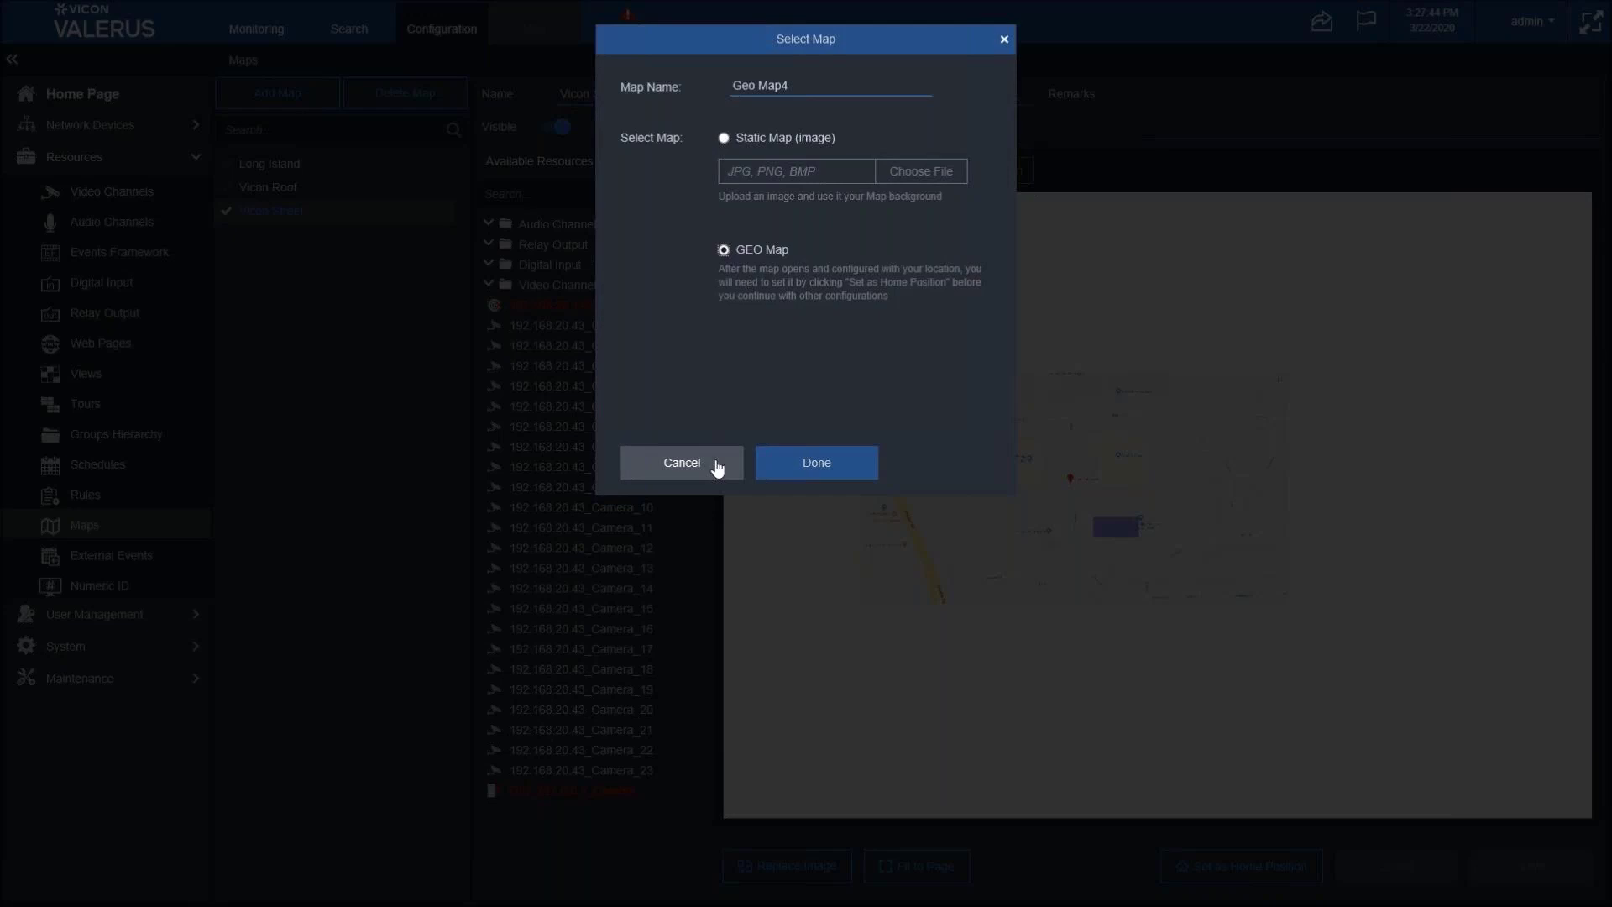
click(830, 463)
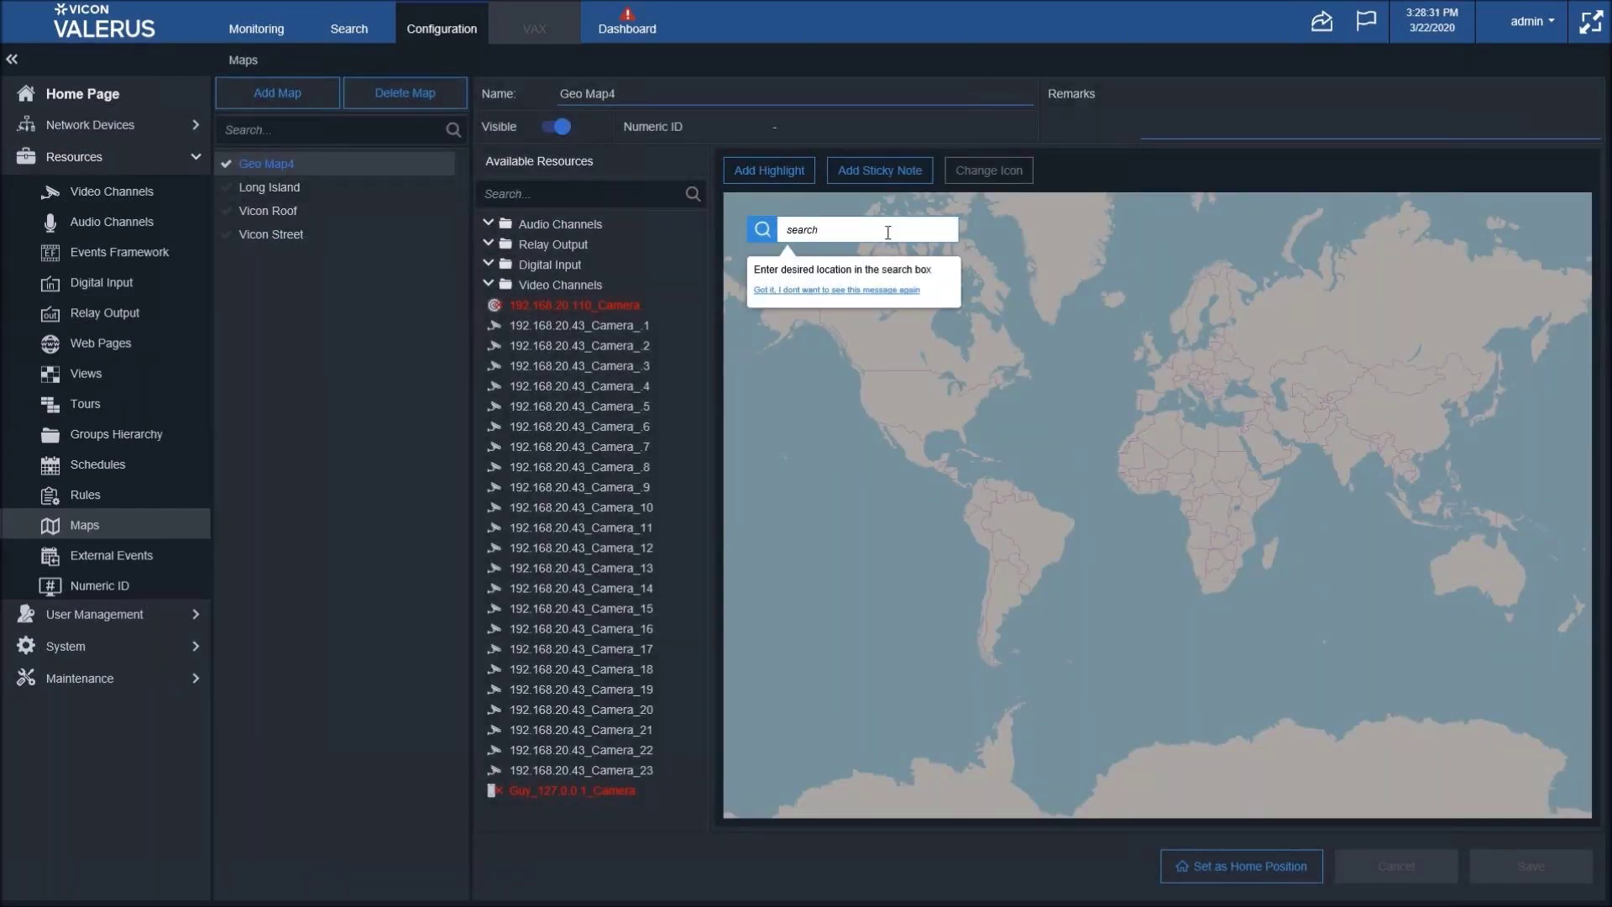
- Search the map for 'Statue of liberty' and jump to the first suggestion
click(887, 232)
text(Statu)
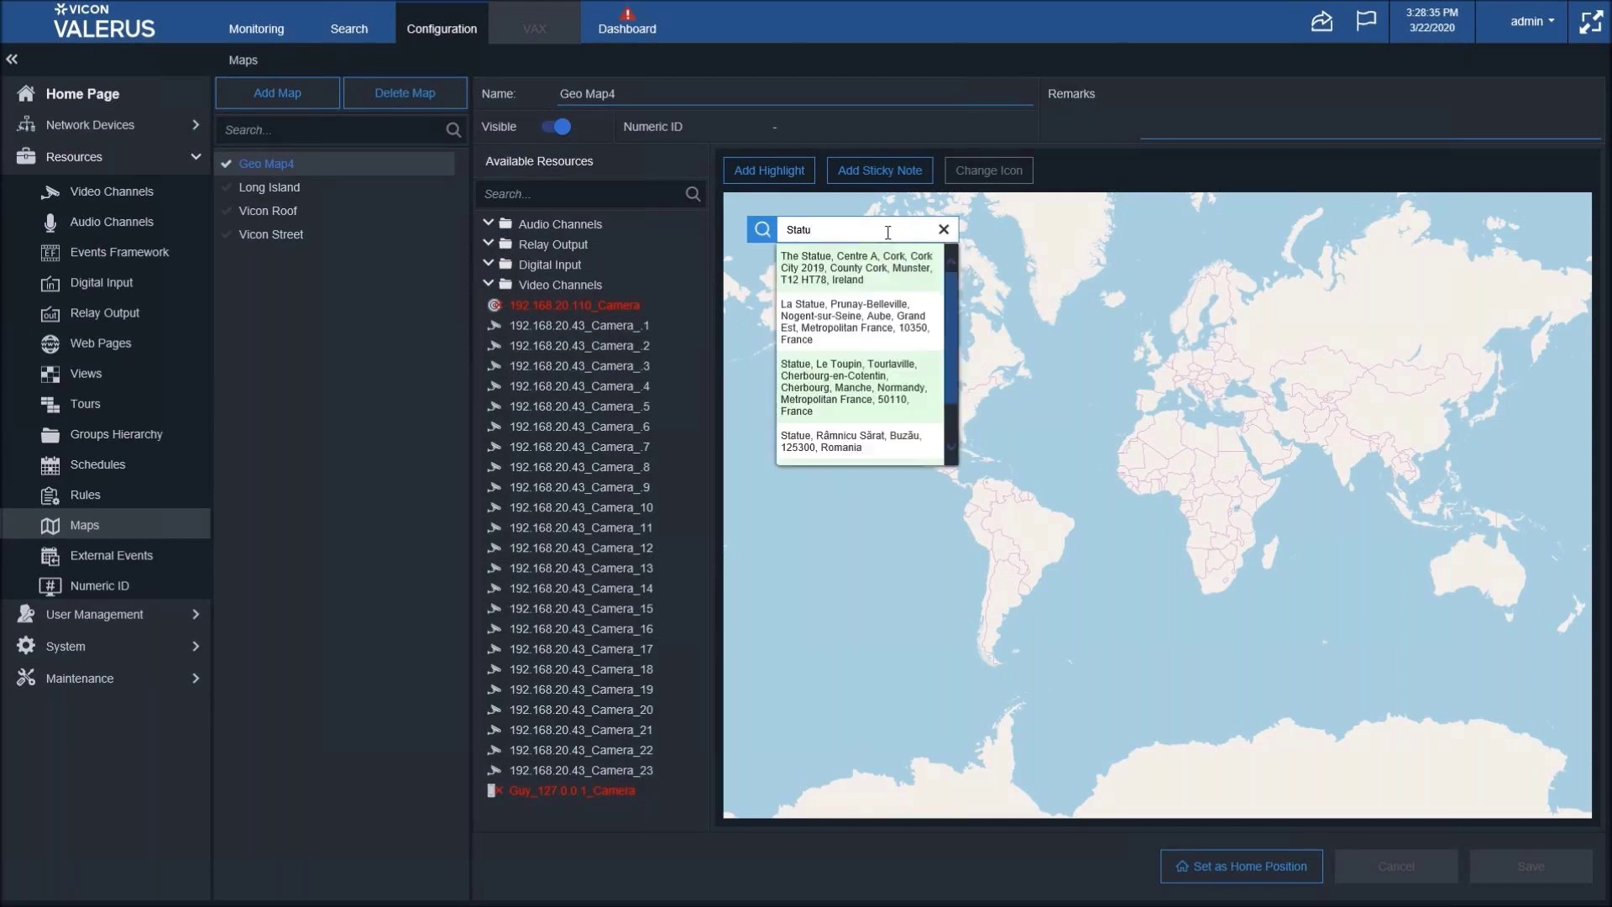
text(e)
text(of l)
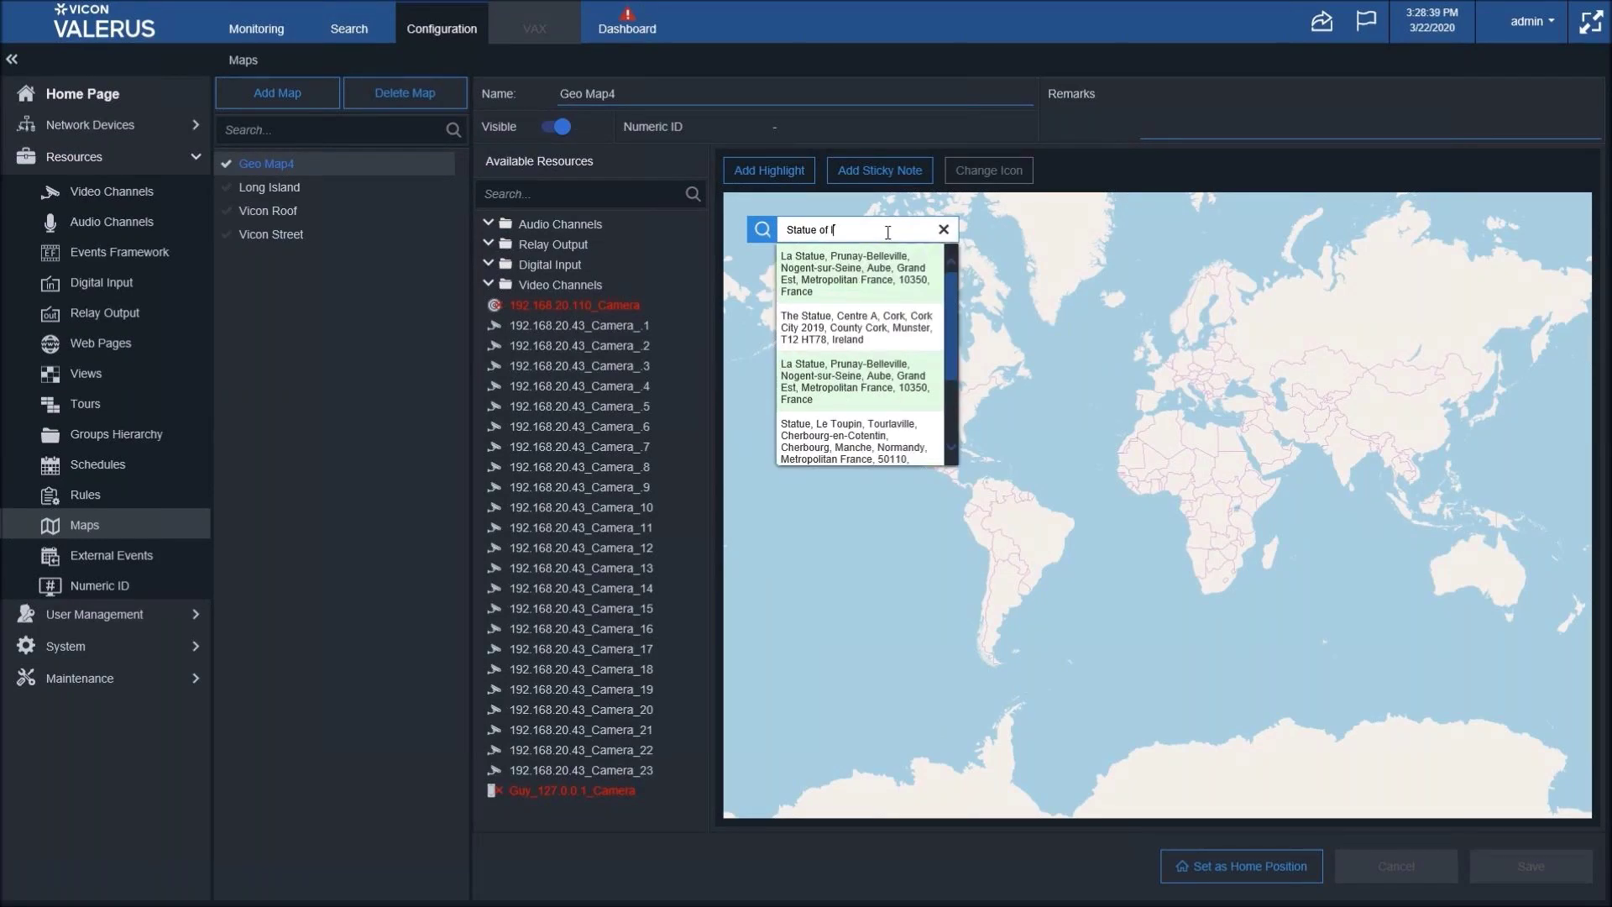
text(iberty)
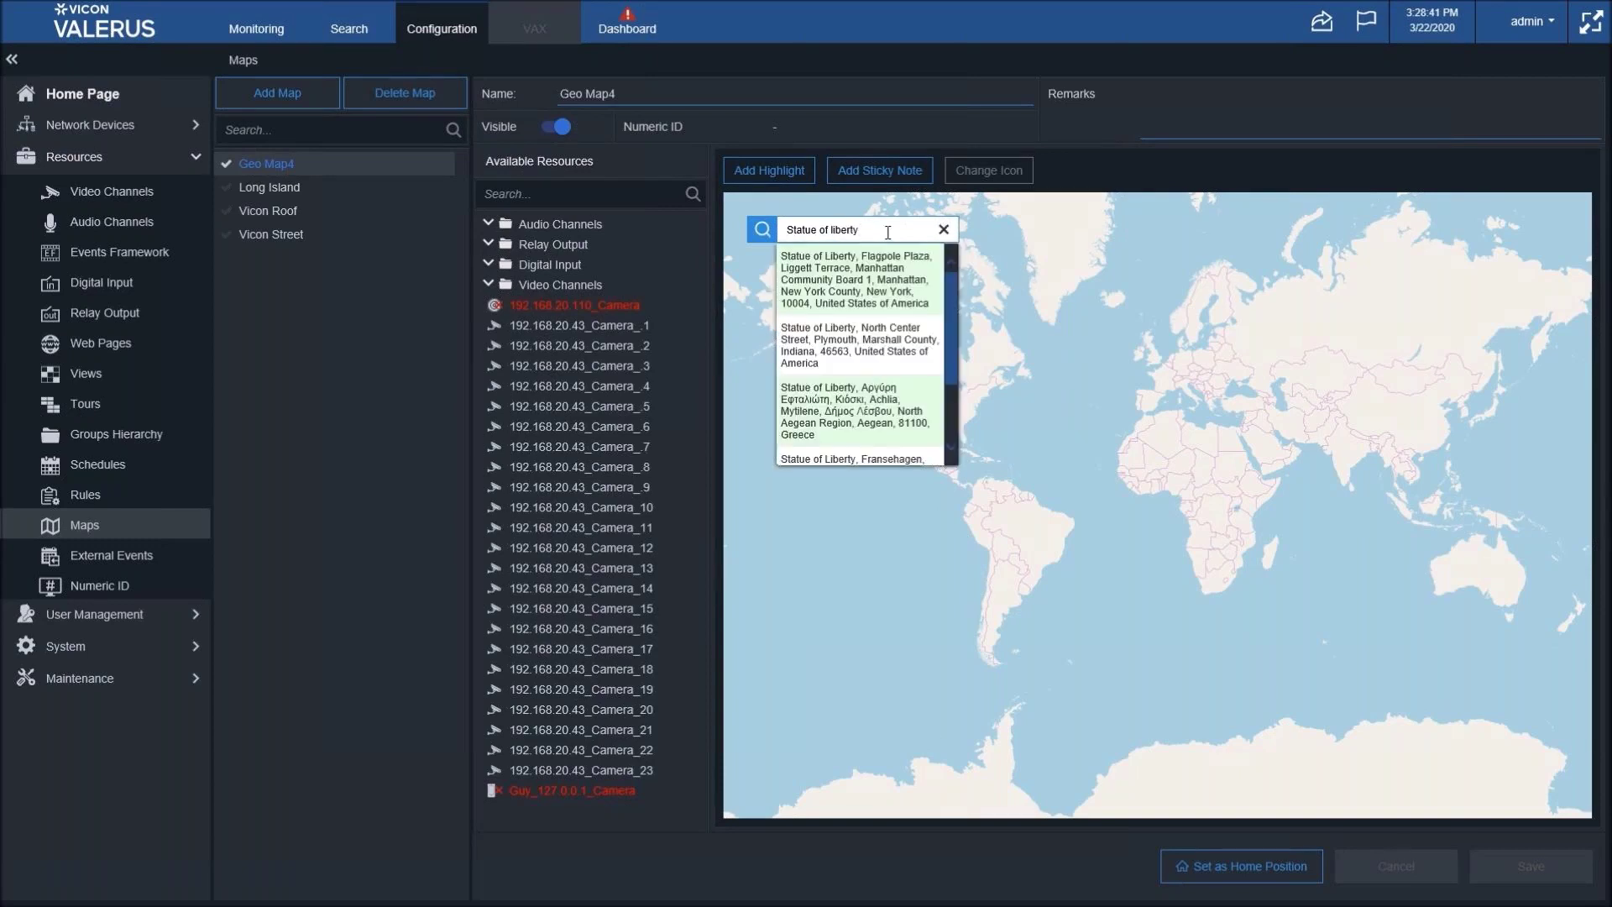
click(858, 286)
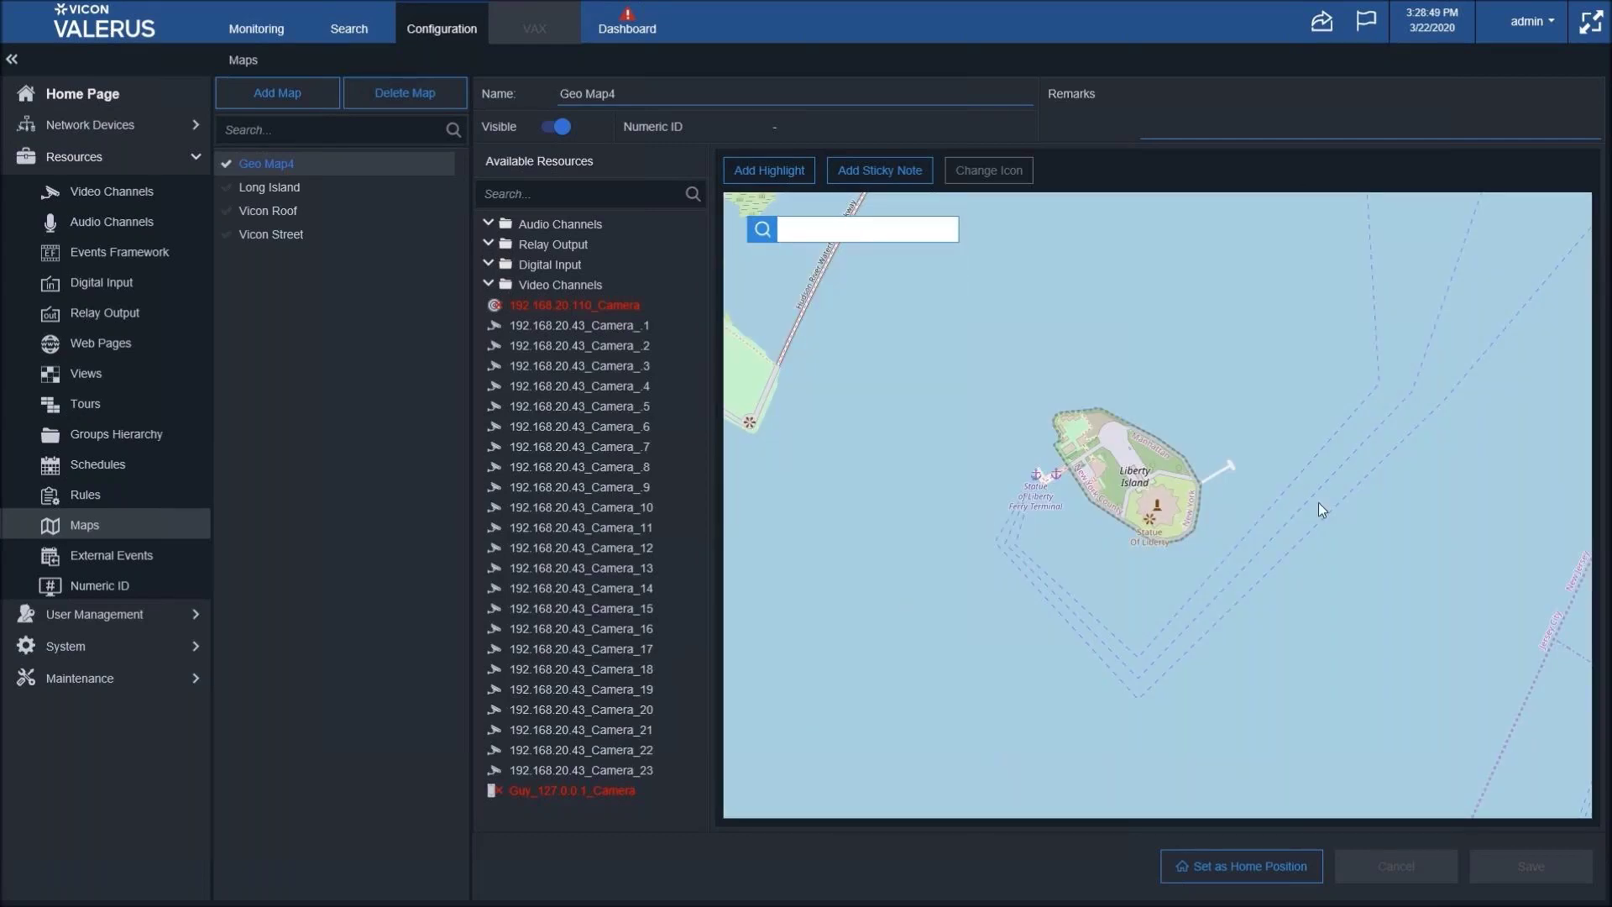
- Zoom and pan Geo Map4 onto Liberty Island, then save it as the home position
scroll(1297, 496, down, 1)
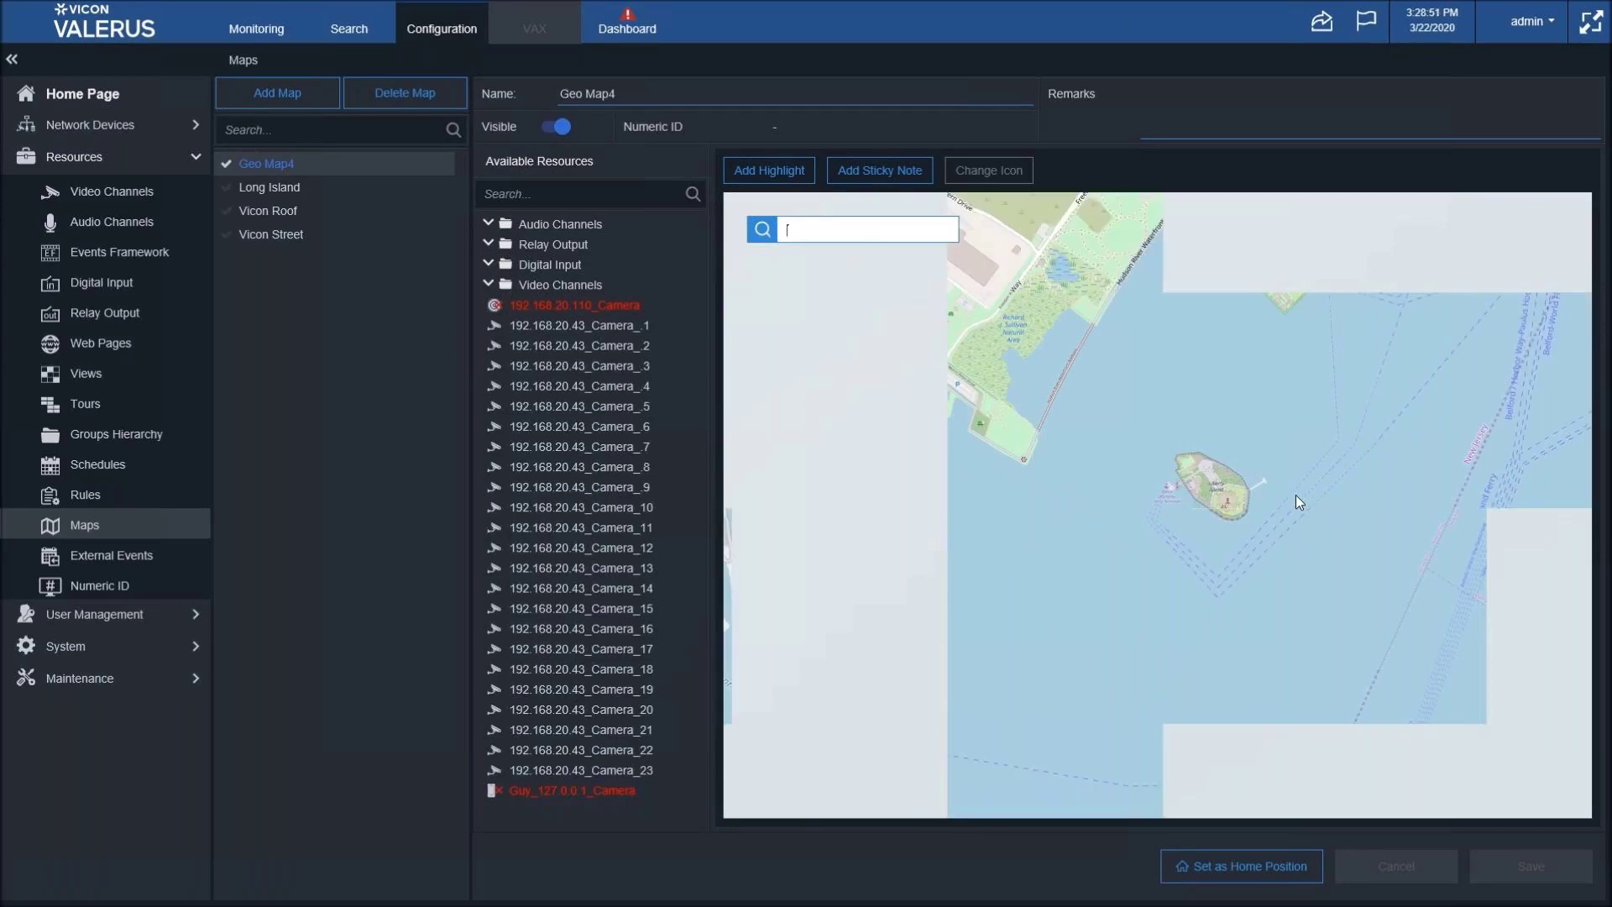
scroll(1297, 495, down, 1)
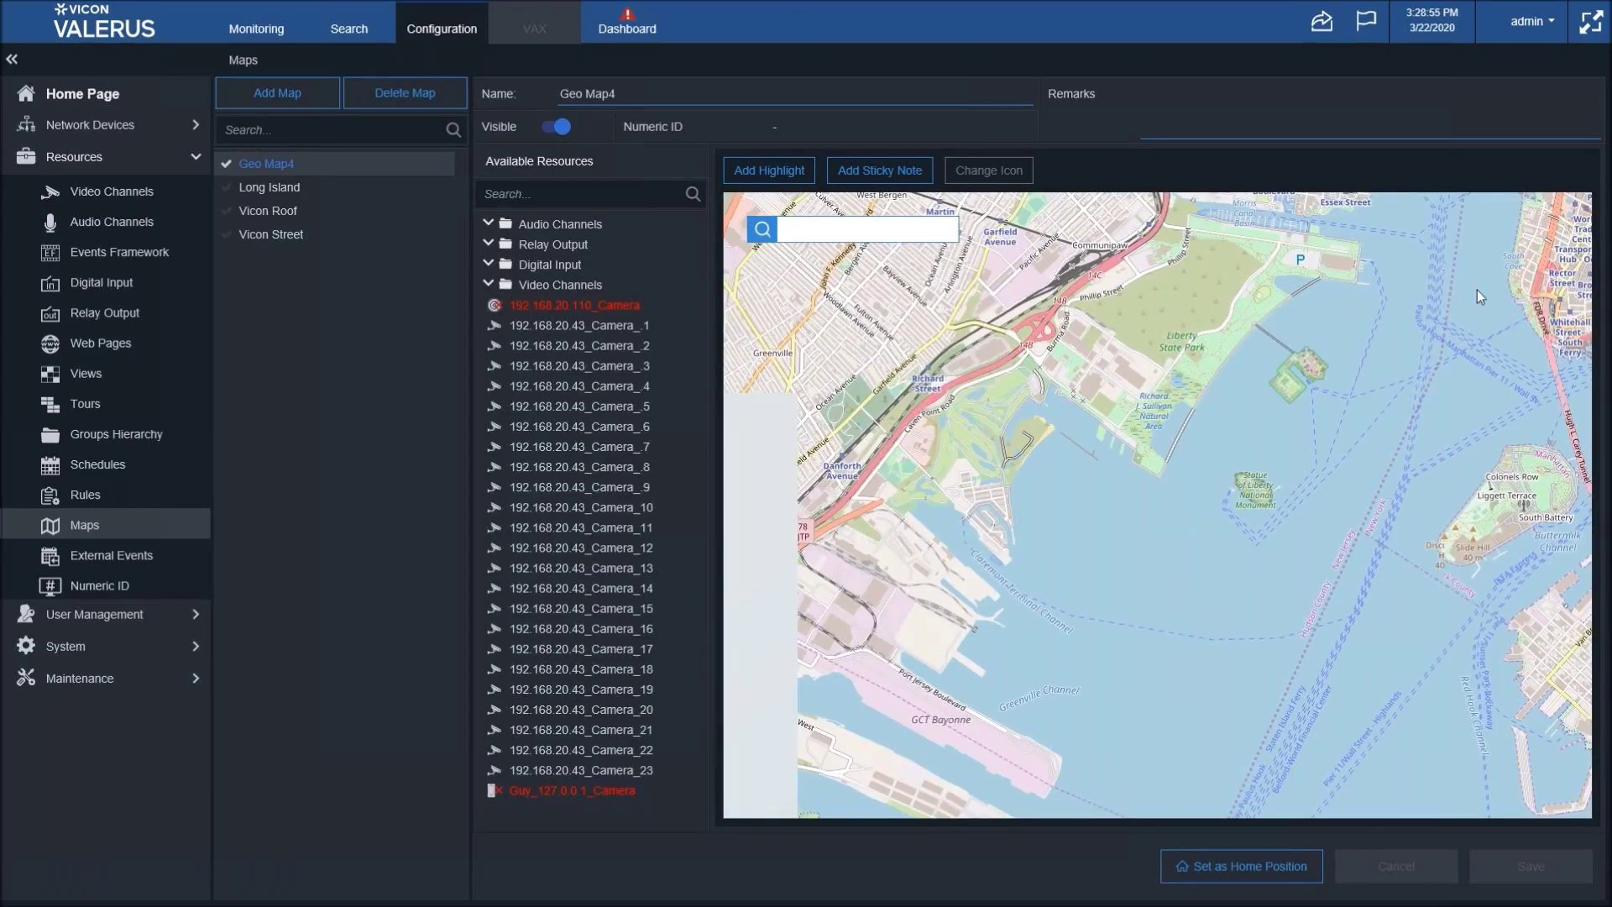
scroll(1408, 397, up, 1)
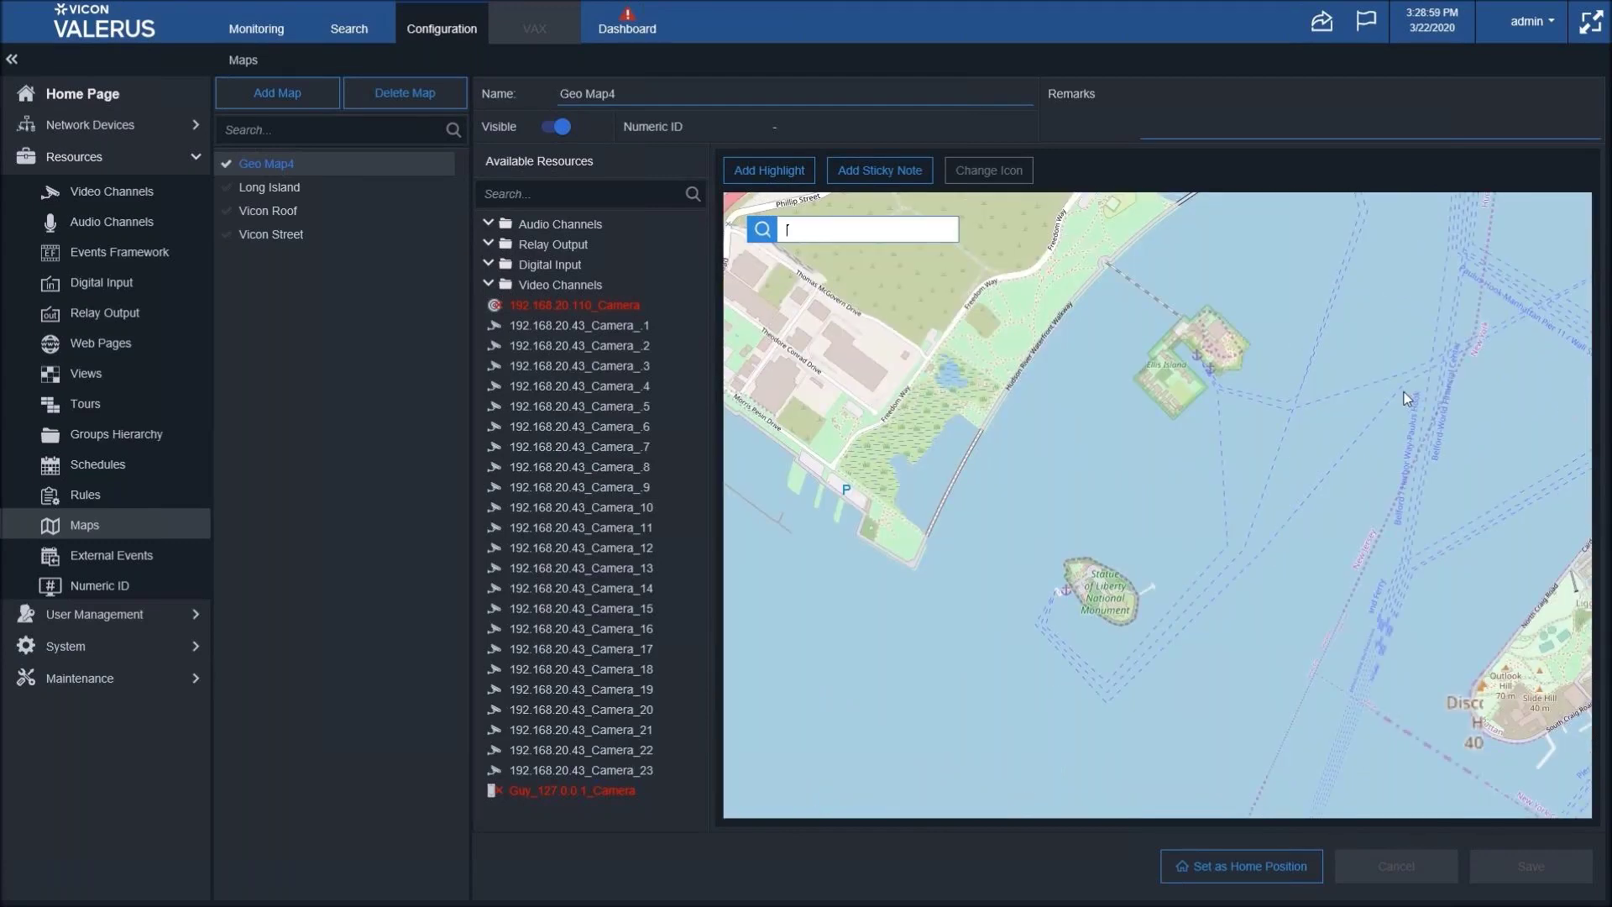
drag(1212, 568, 1408, 417)
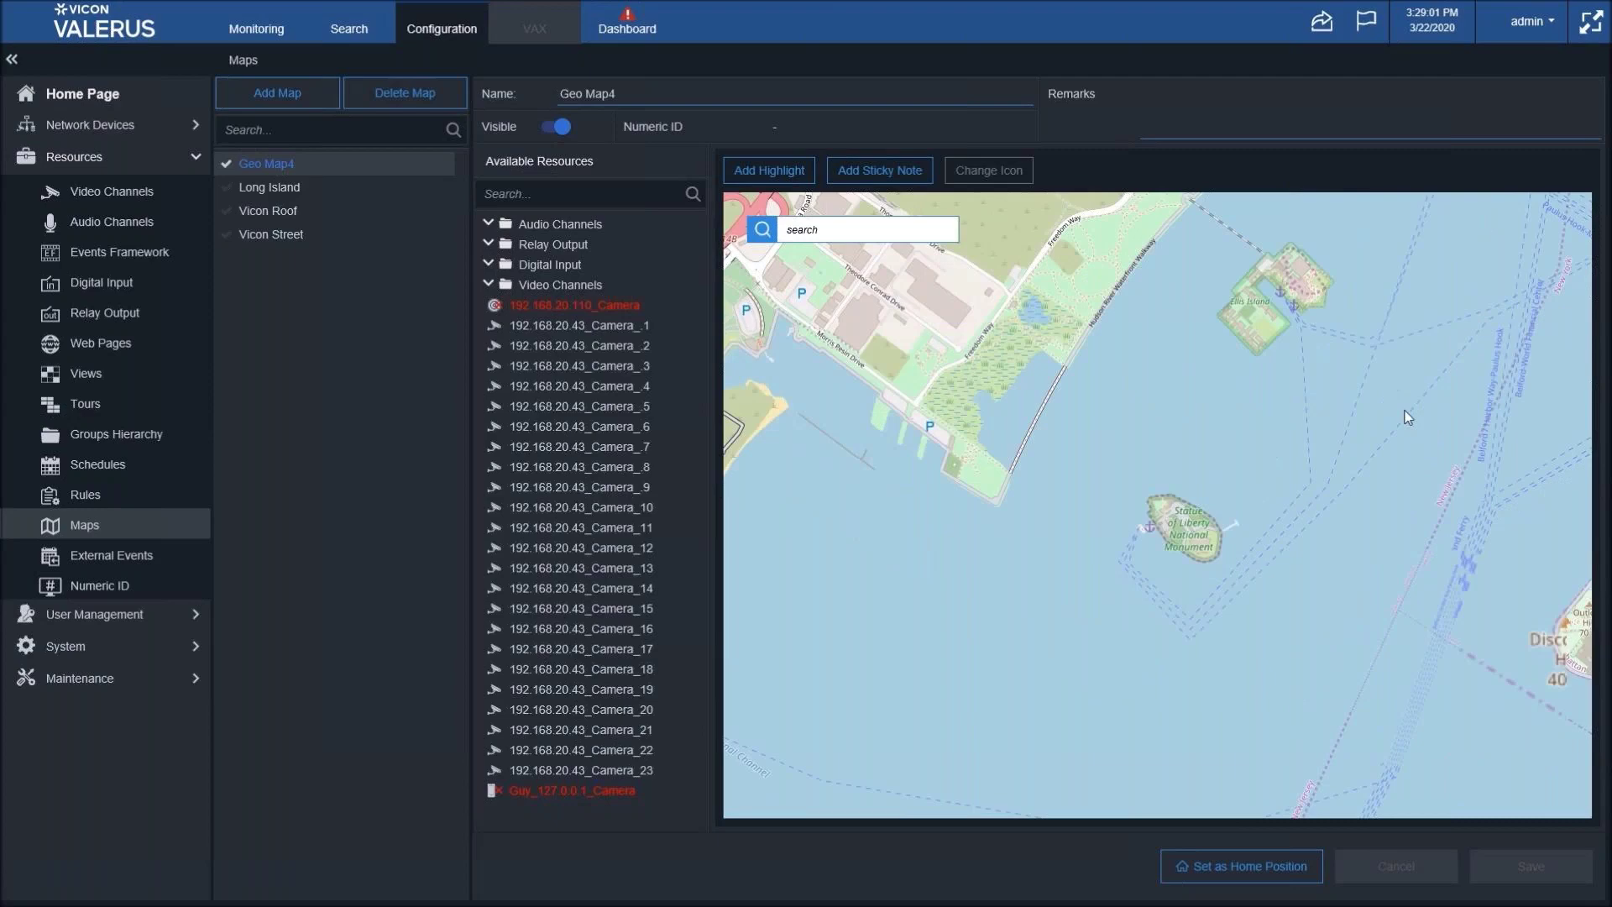
scroll(1398, 436, up, 1)
scroll(1386, 459, up, 1)
drag(1111, 514, 1541, 438)
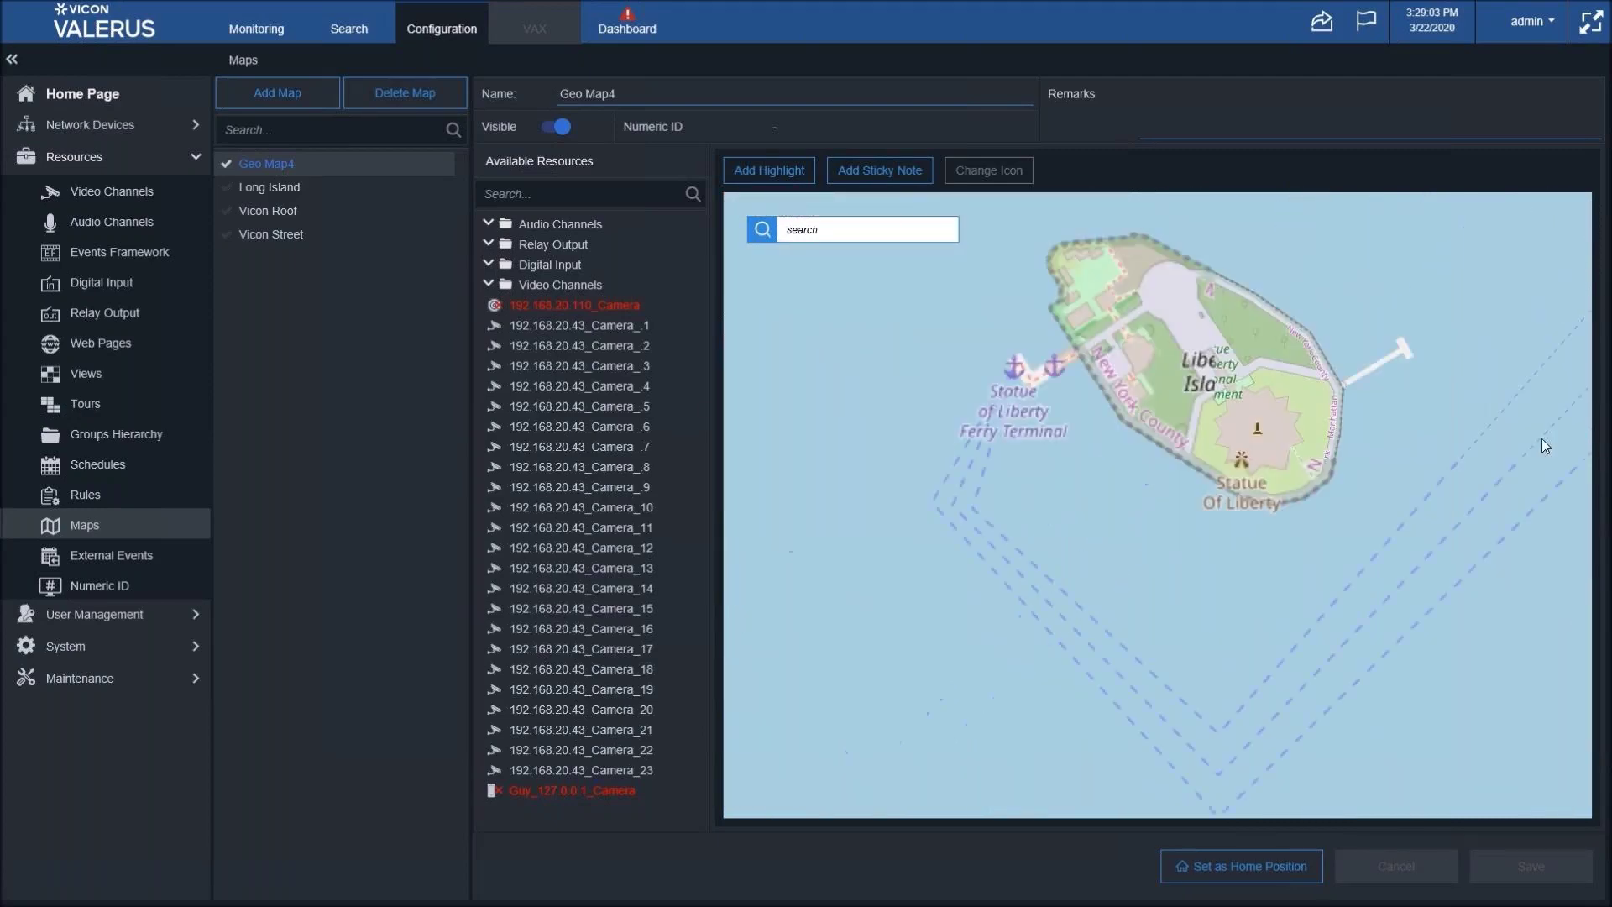
scroll(1372, 487, up, 1)
drag(1362, 487, 1514, 573)
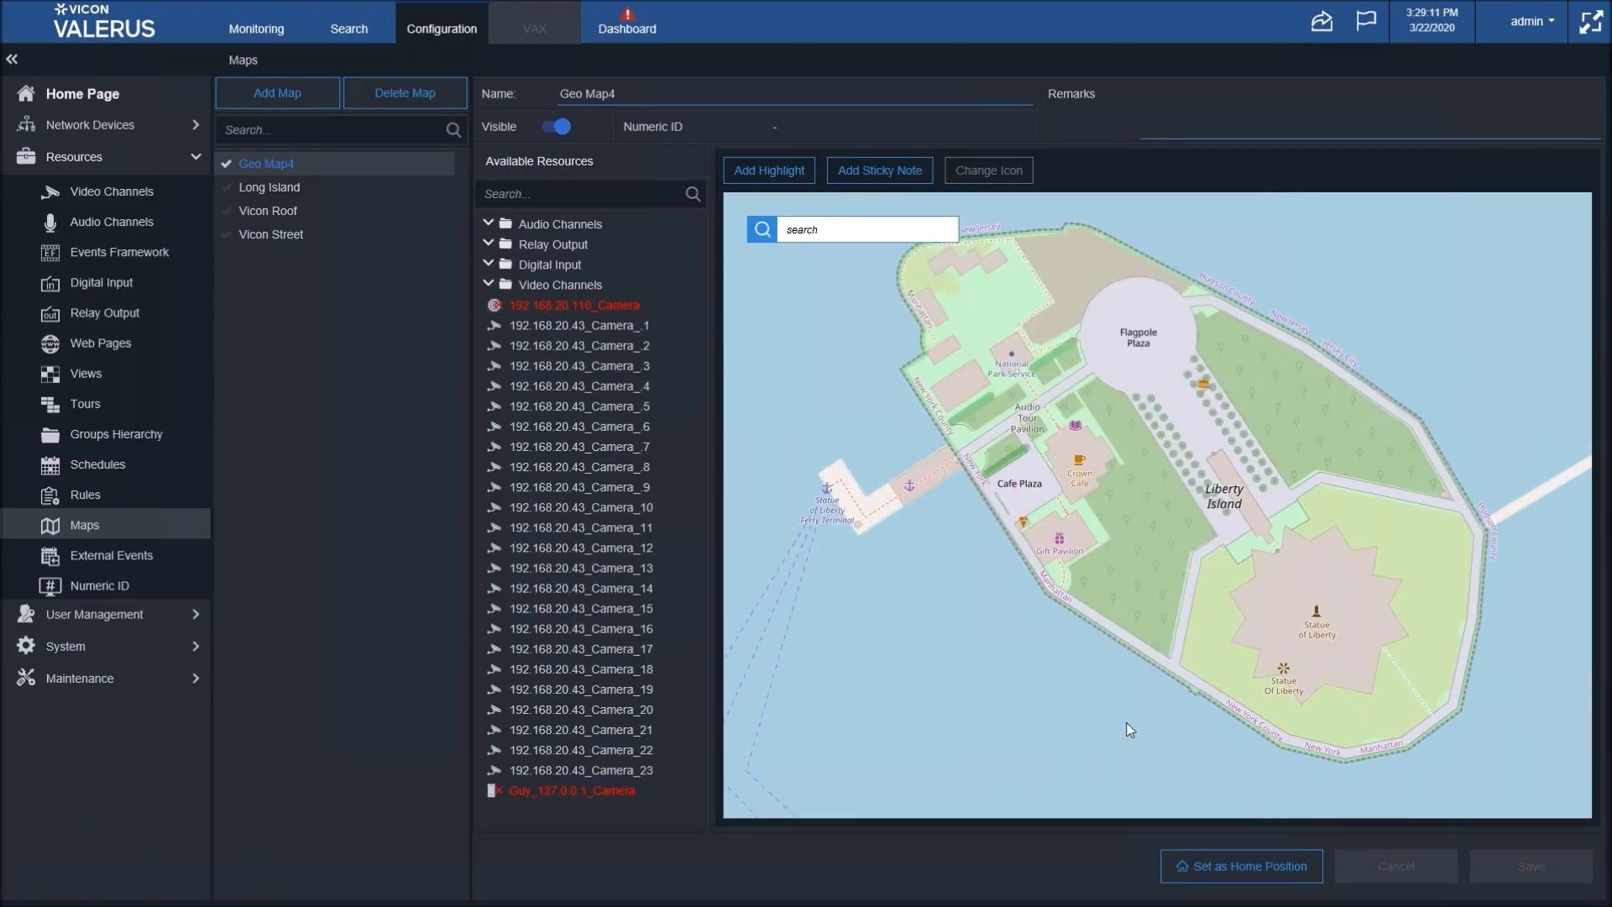
click(1239, 869)
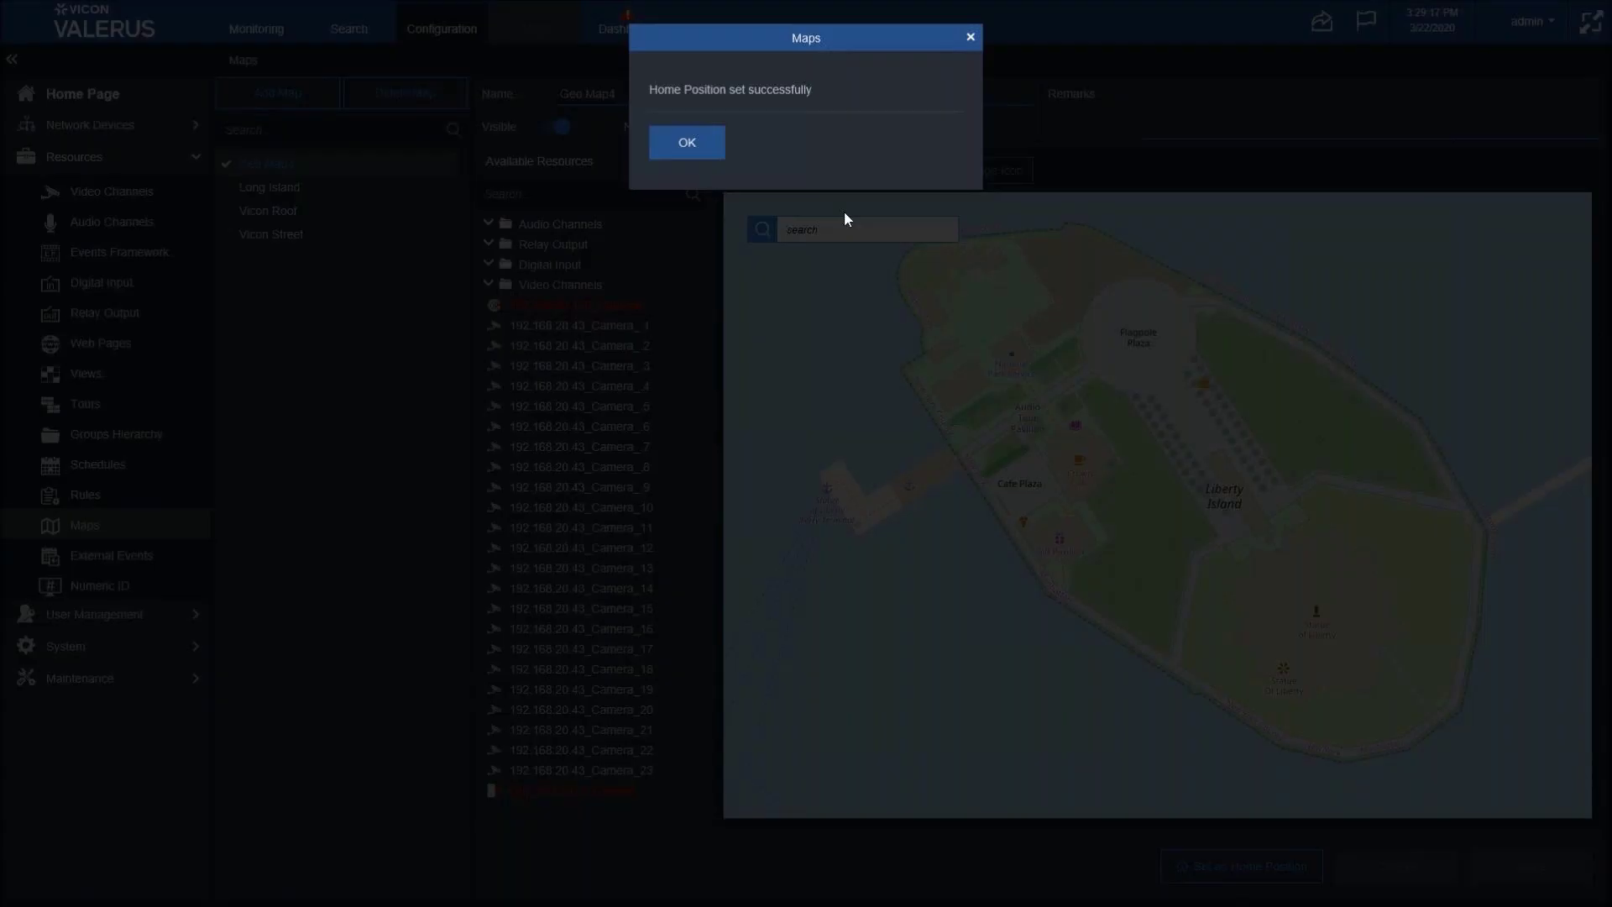
click(677, 143)
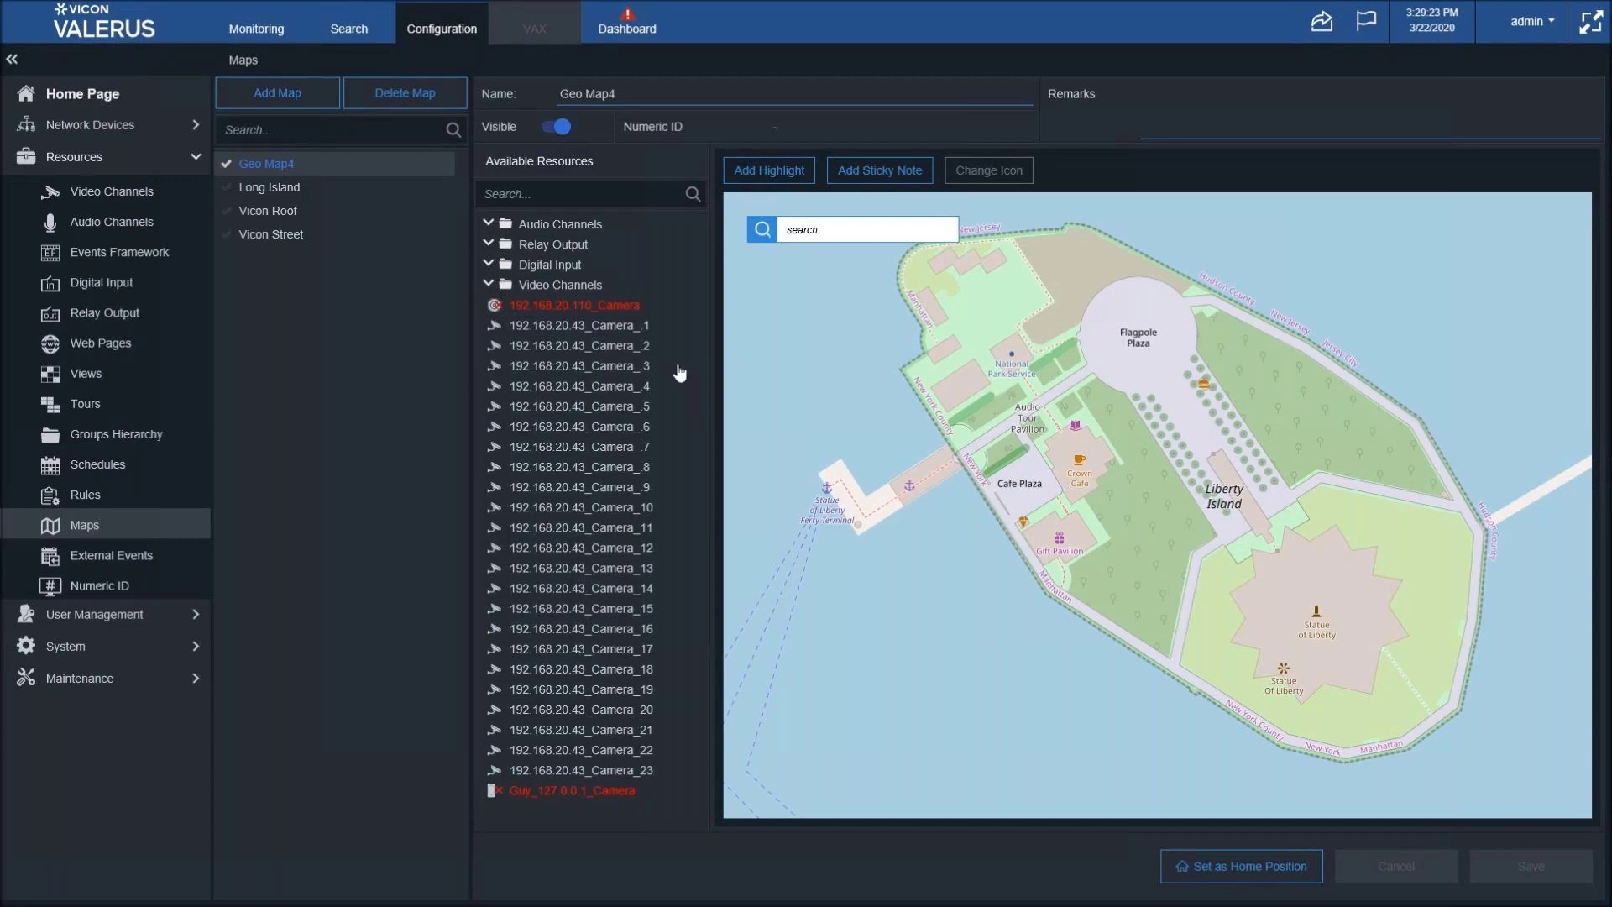
- Place Camera_11 beside Flagpole Plaza, aim its cone at the plaza, narrow and shorten it, and save
drag(651, 528, 1042, 306)
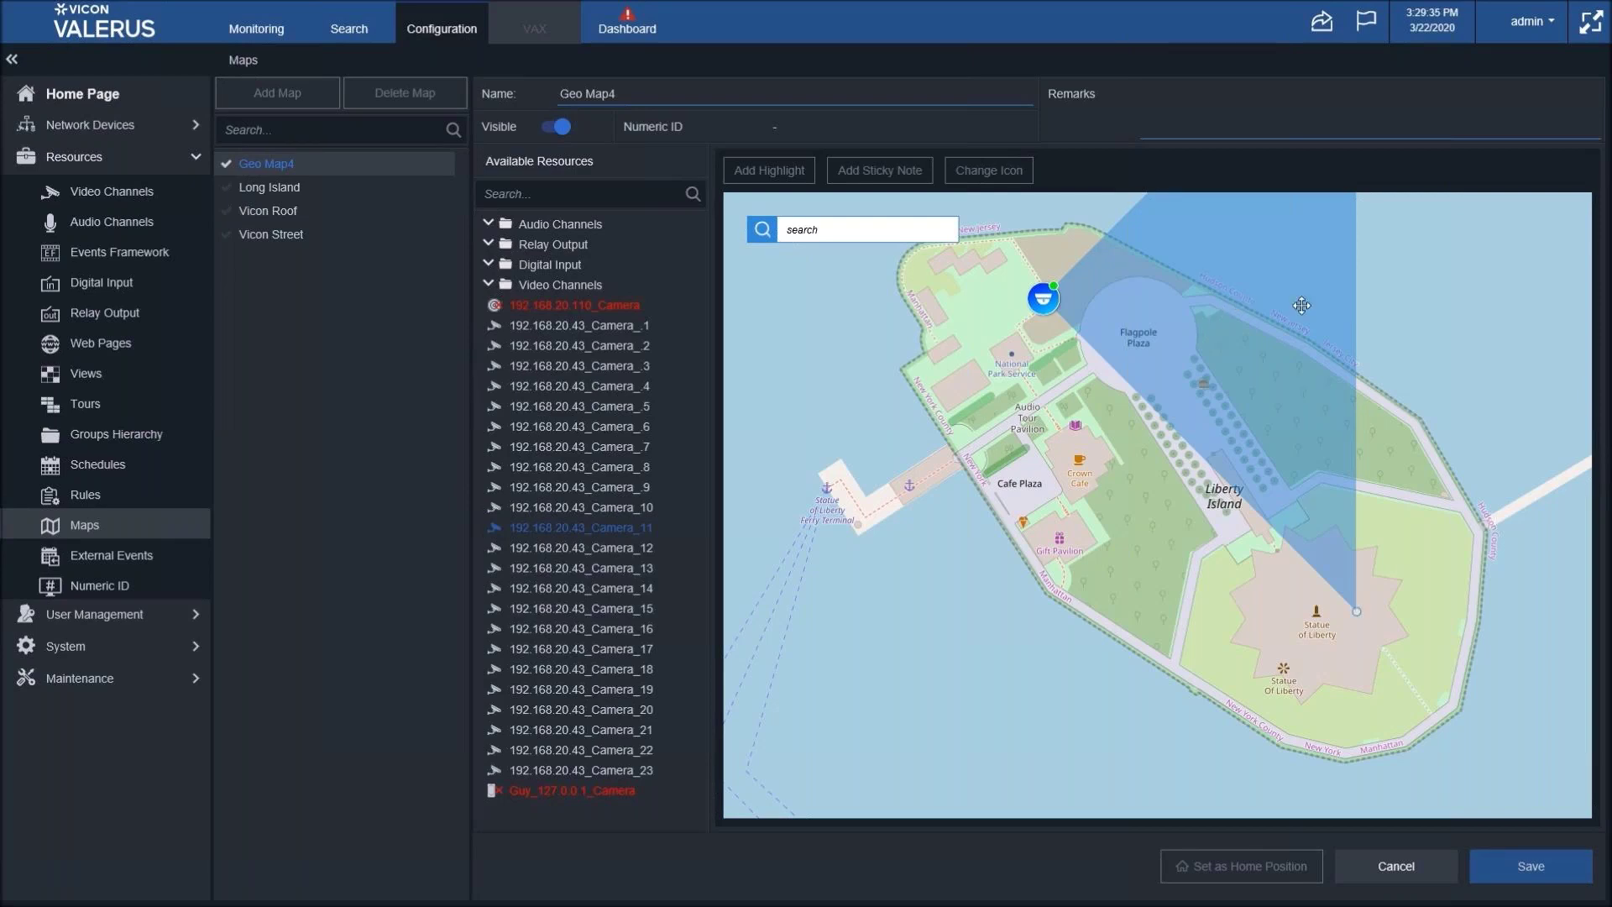
click(1042, 293)
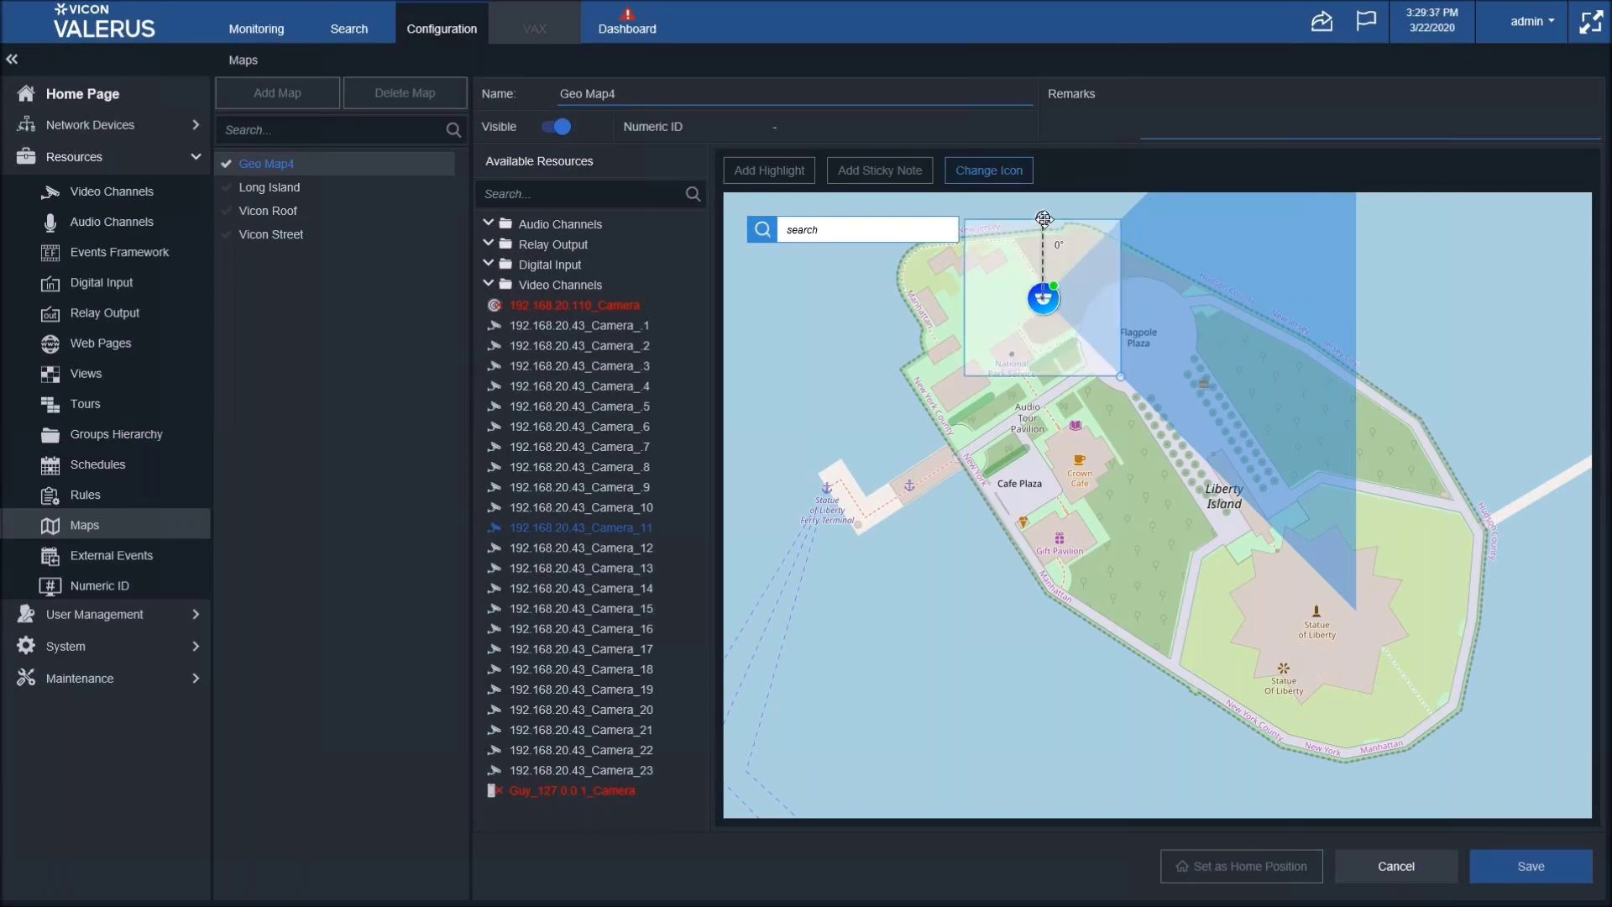
drag(1043, 220, 1172, 364)
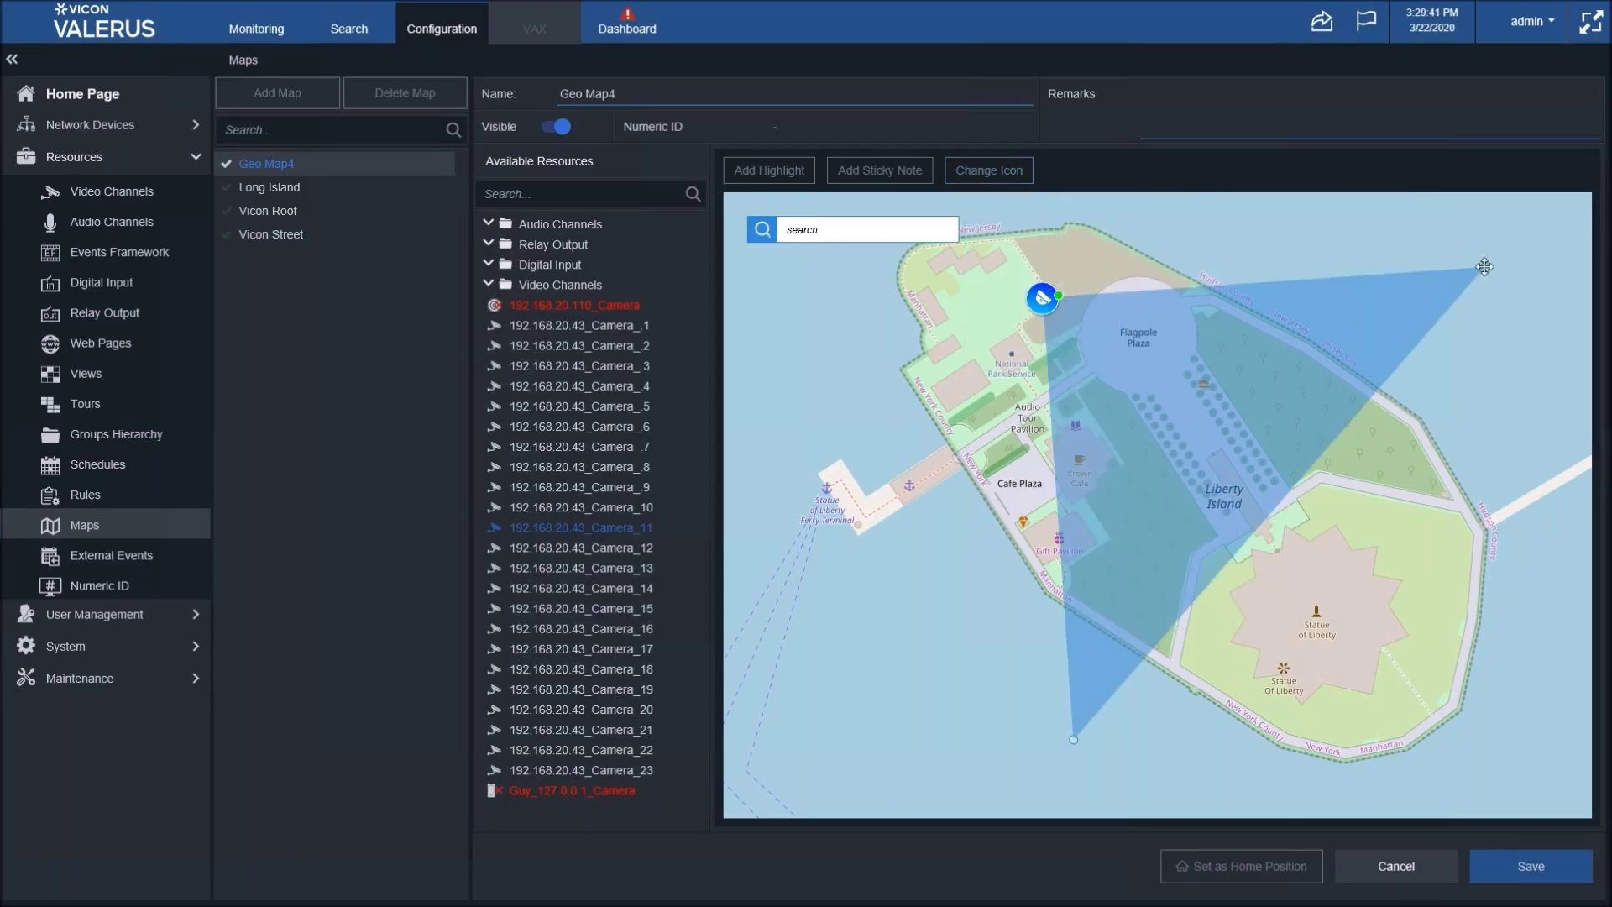
drag(1340, 295, 1168, 321)
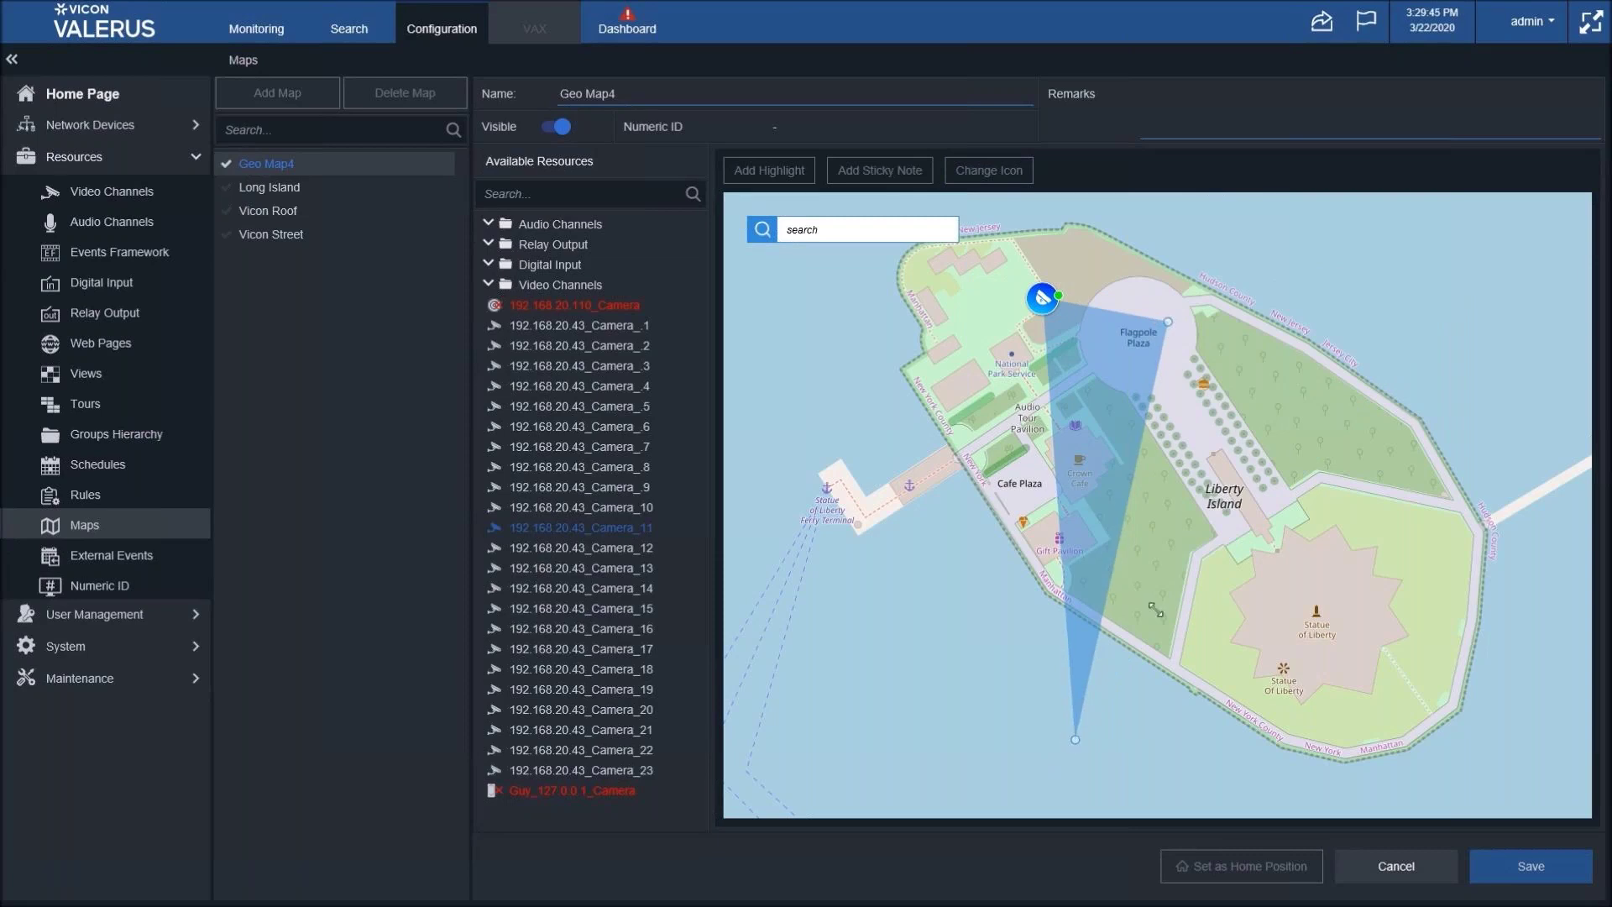
drag(1156, 609, 1146, 382)
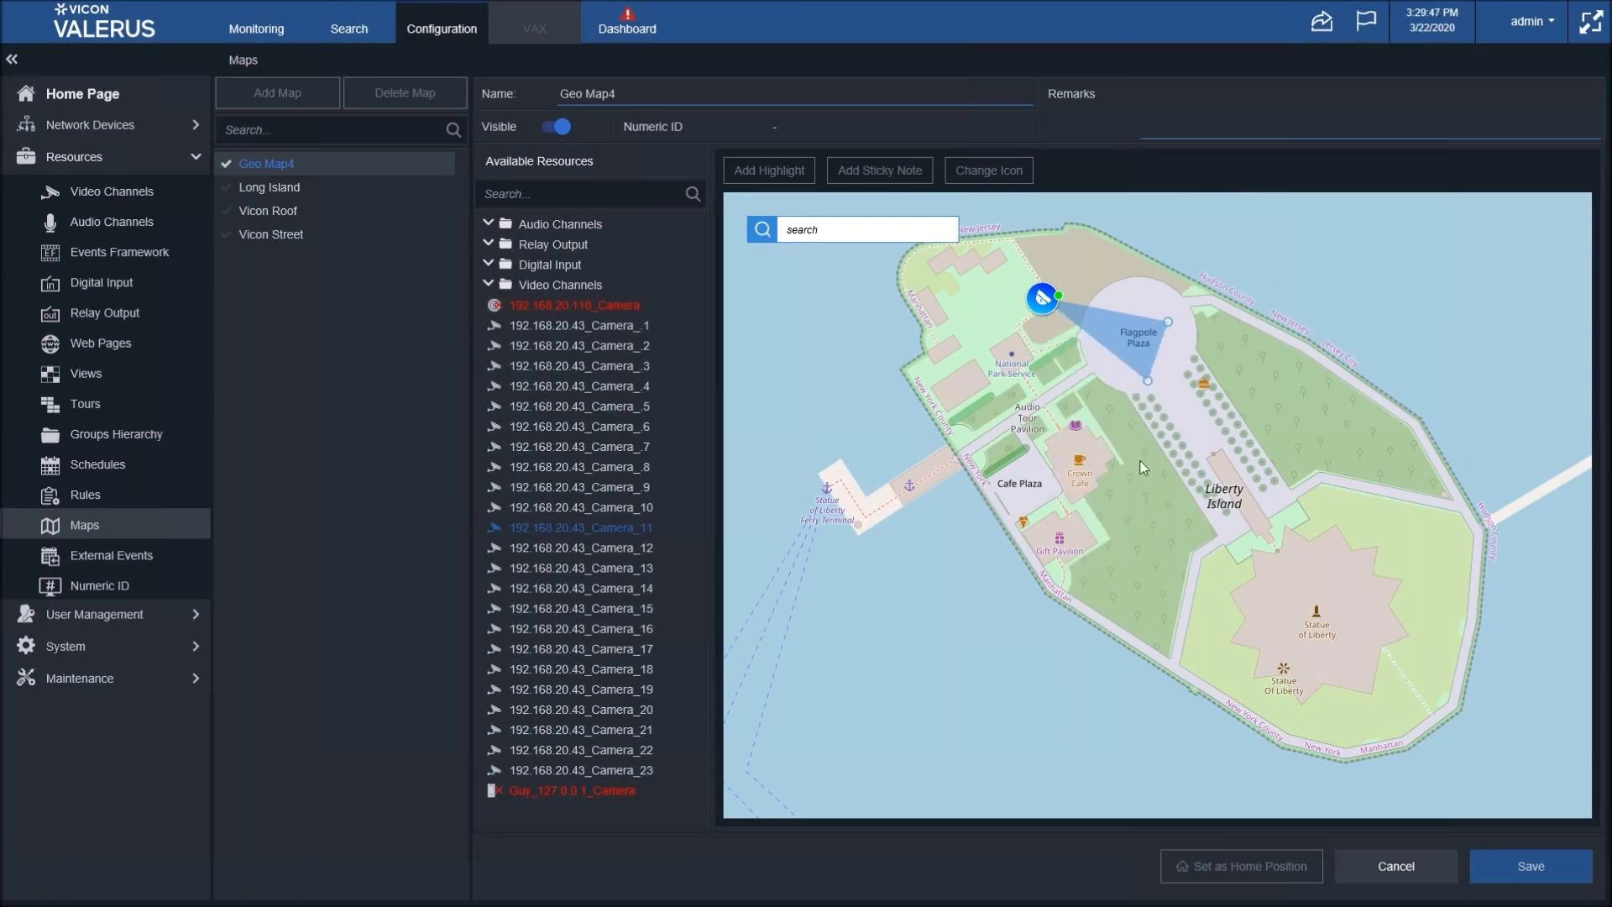
click(1530, 865)
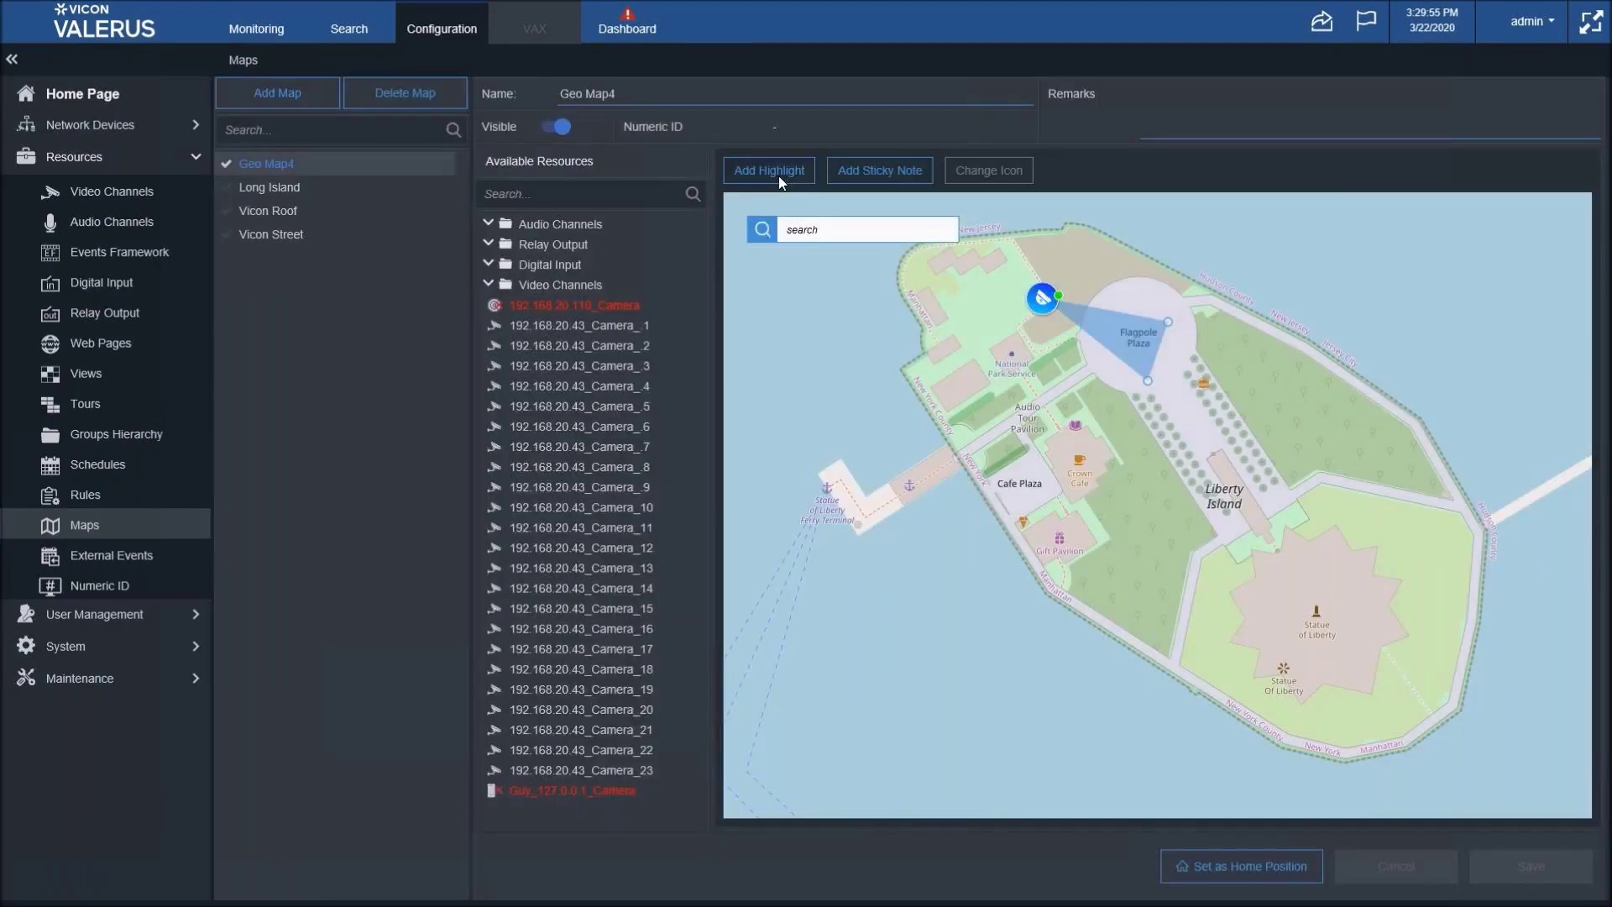
- Add a linked highlight to Geo Map4 that points to the Long Island map
click(777, 174)
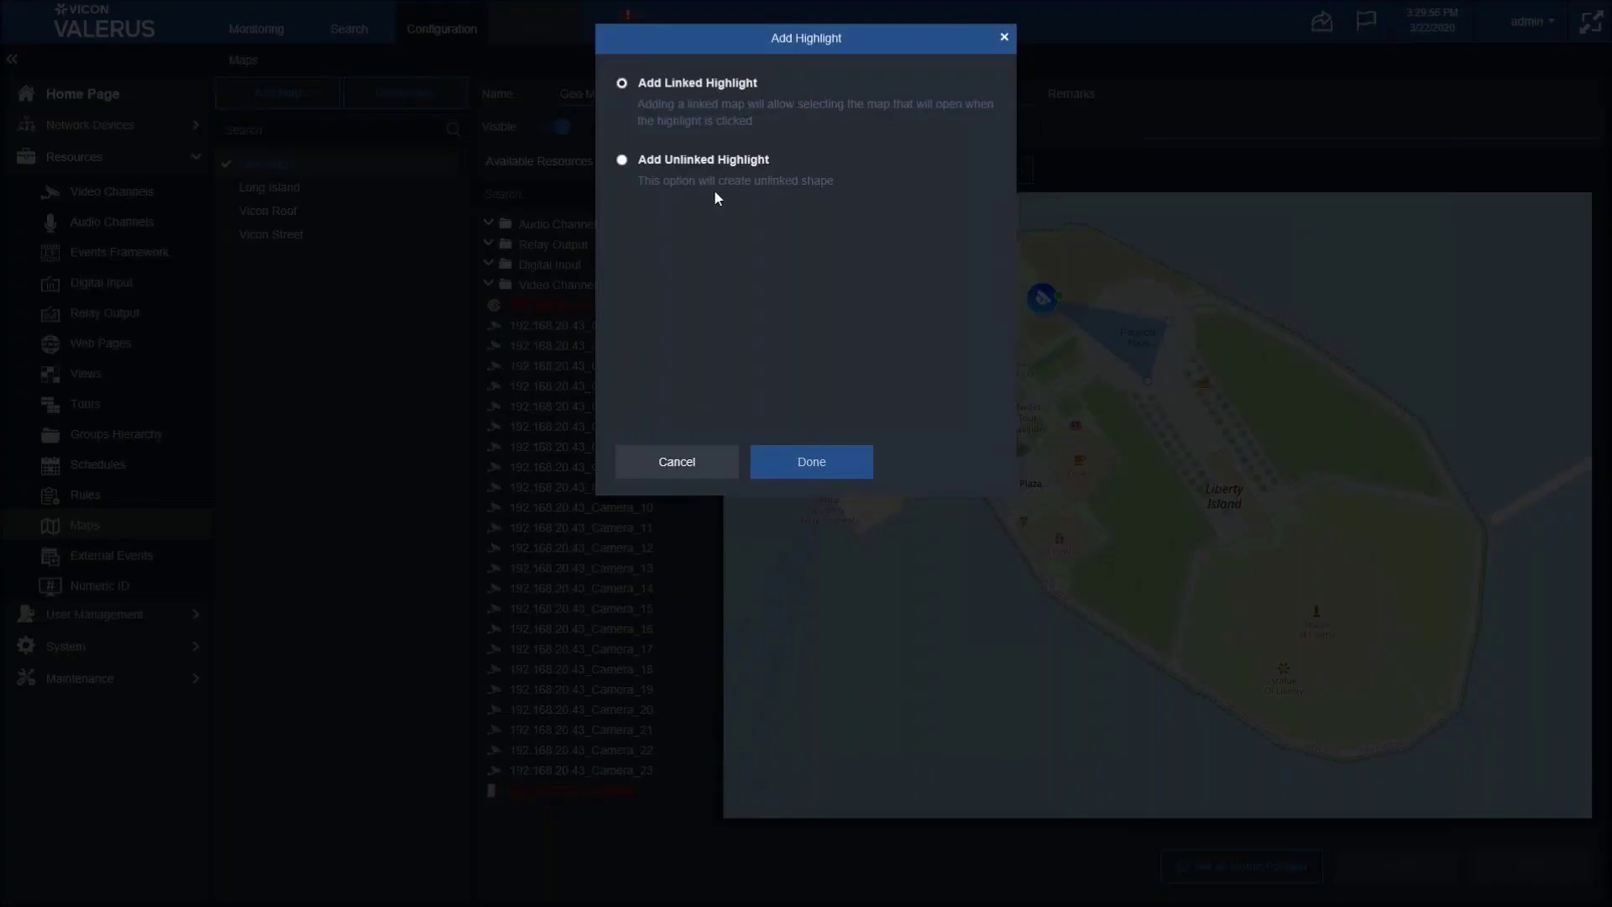
click(810, 474)
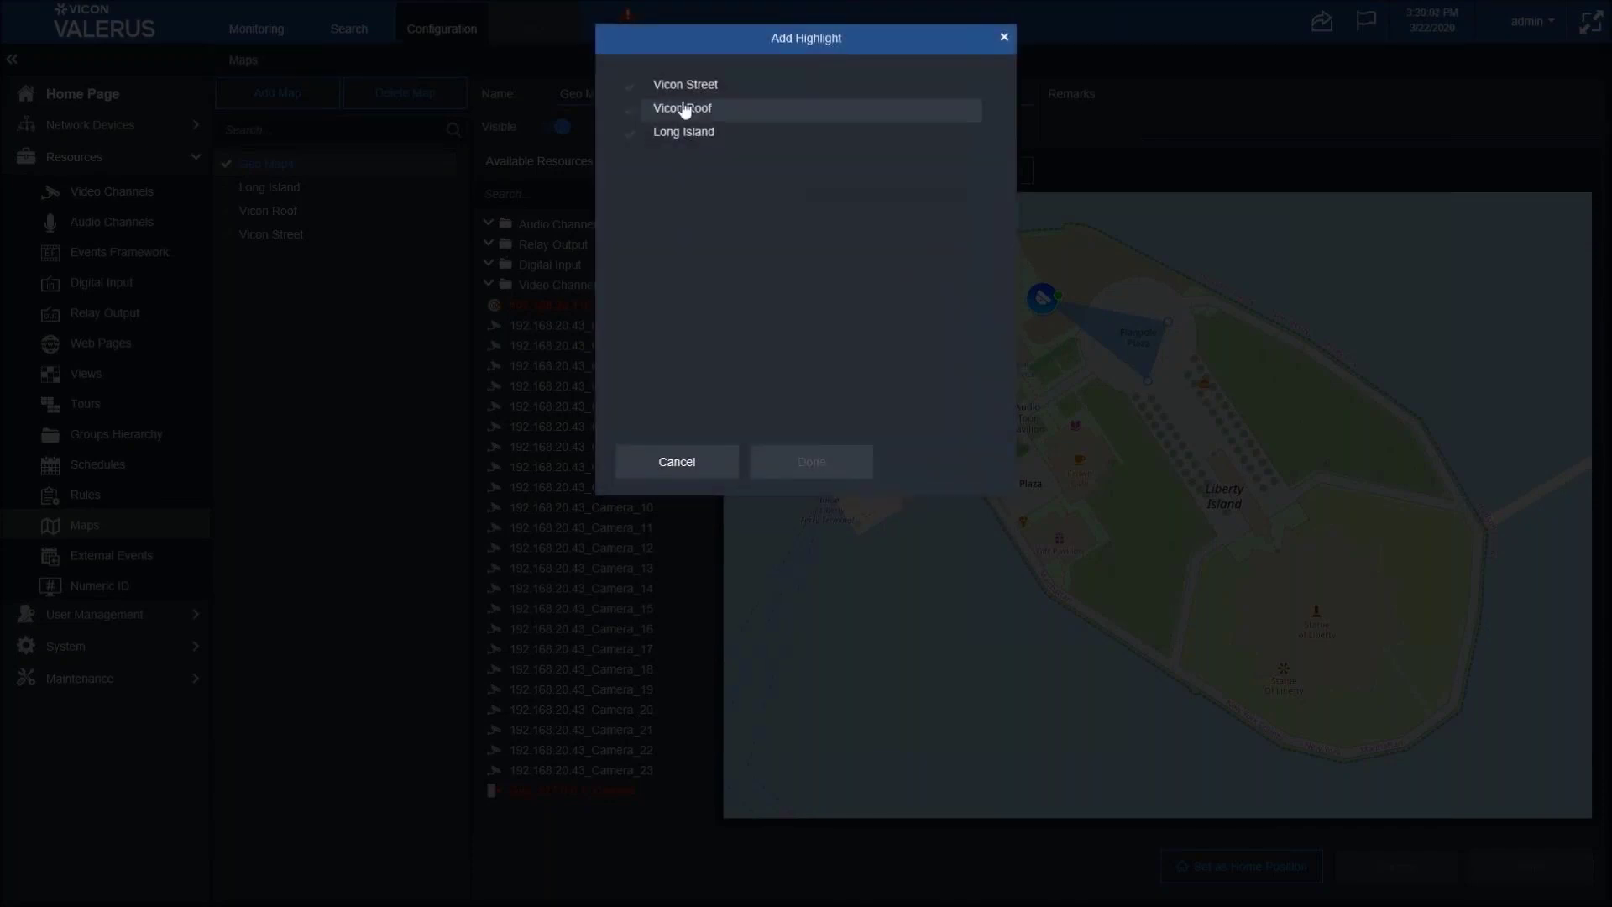
click(685, 133)
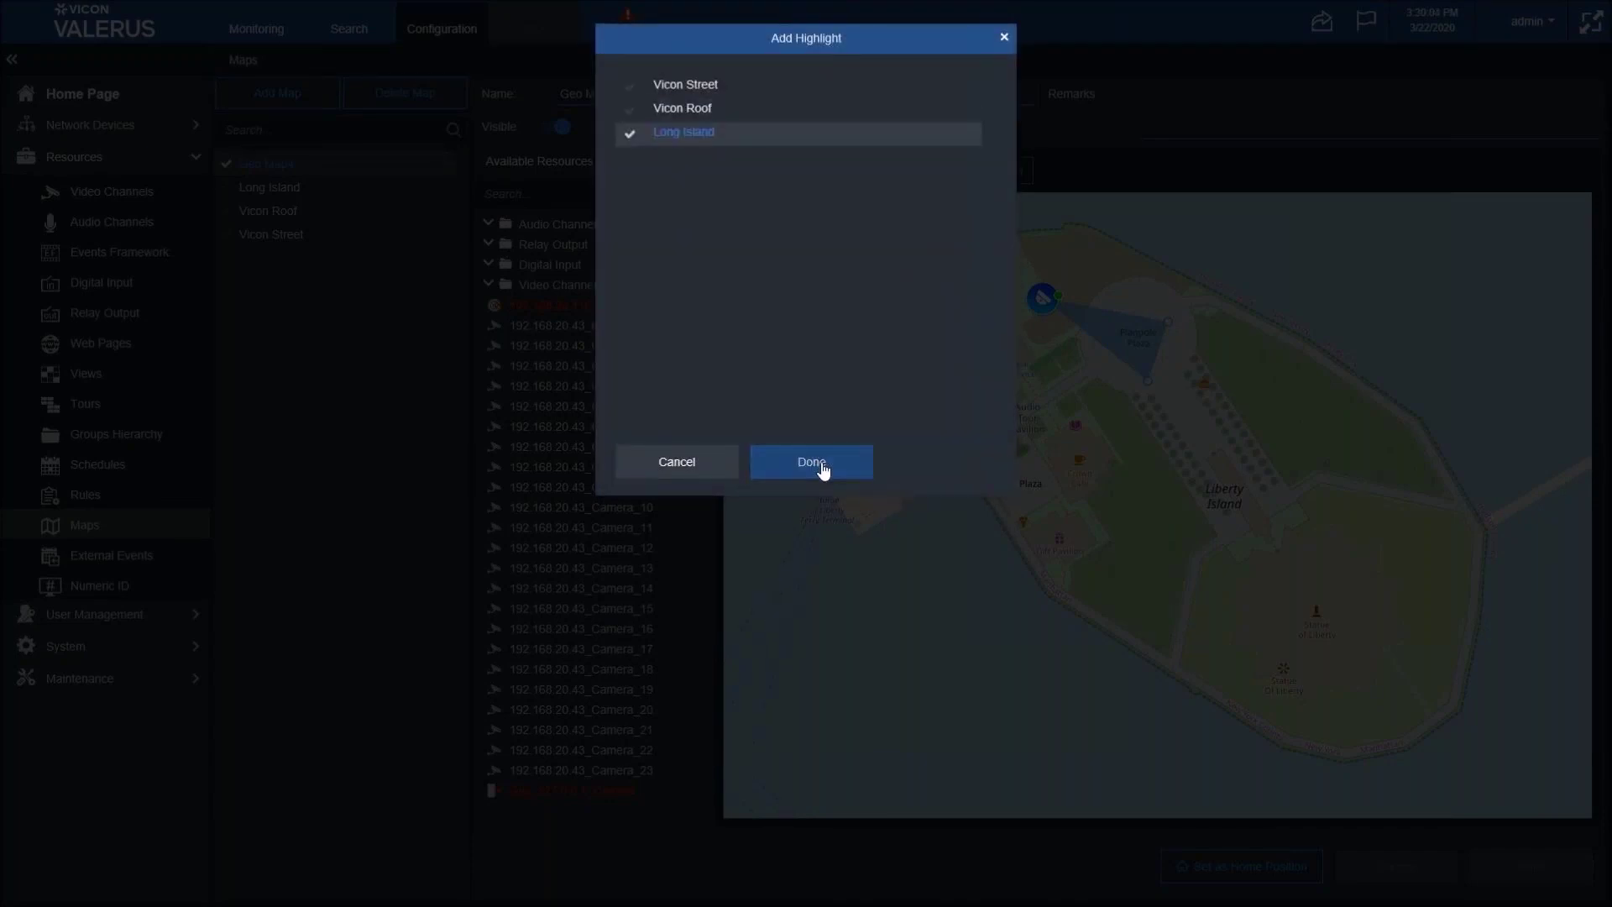
click(824, 467)
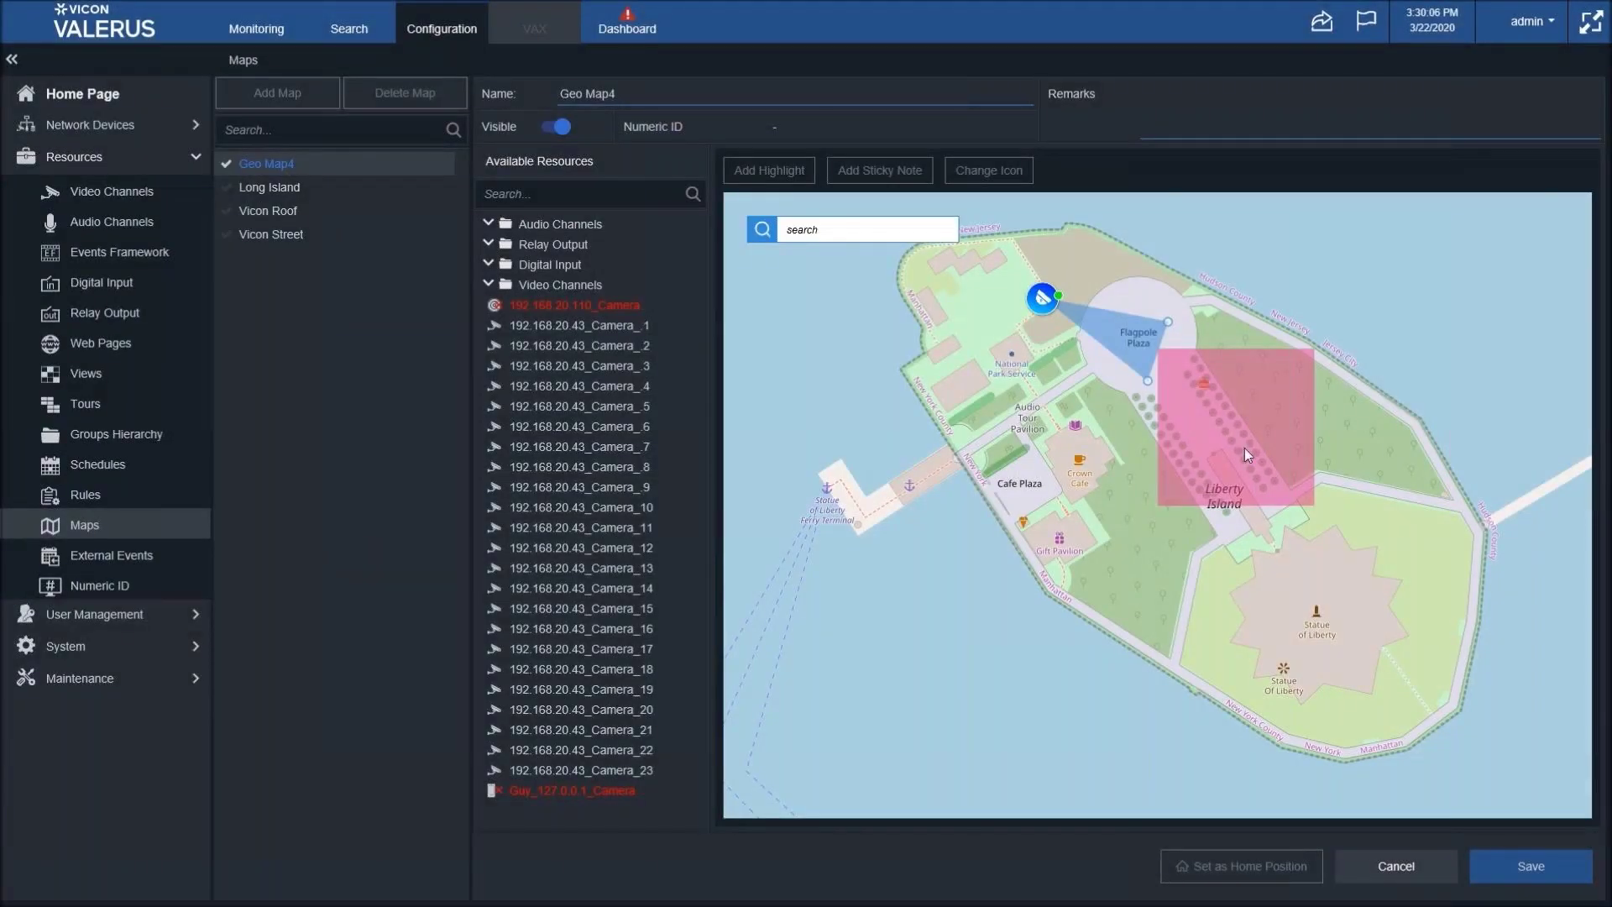
- Move the pink highlight over the Statue of Liberty, make it a rotated arrow, and save
drag(1244, 447, 1209, 562)
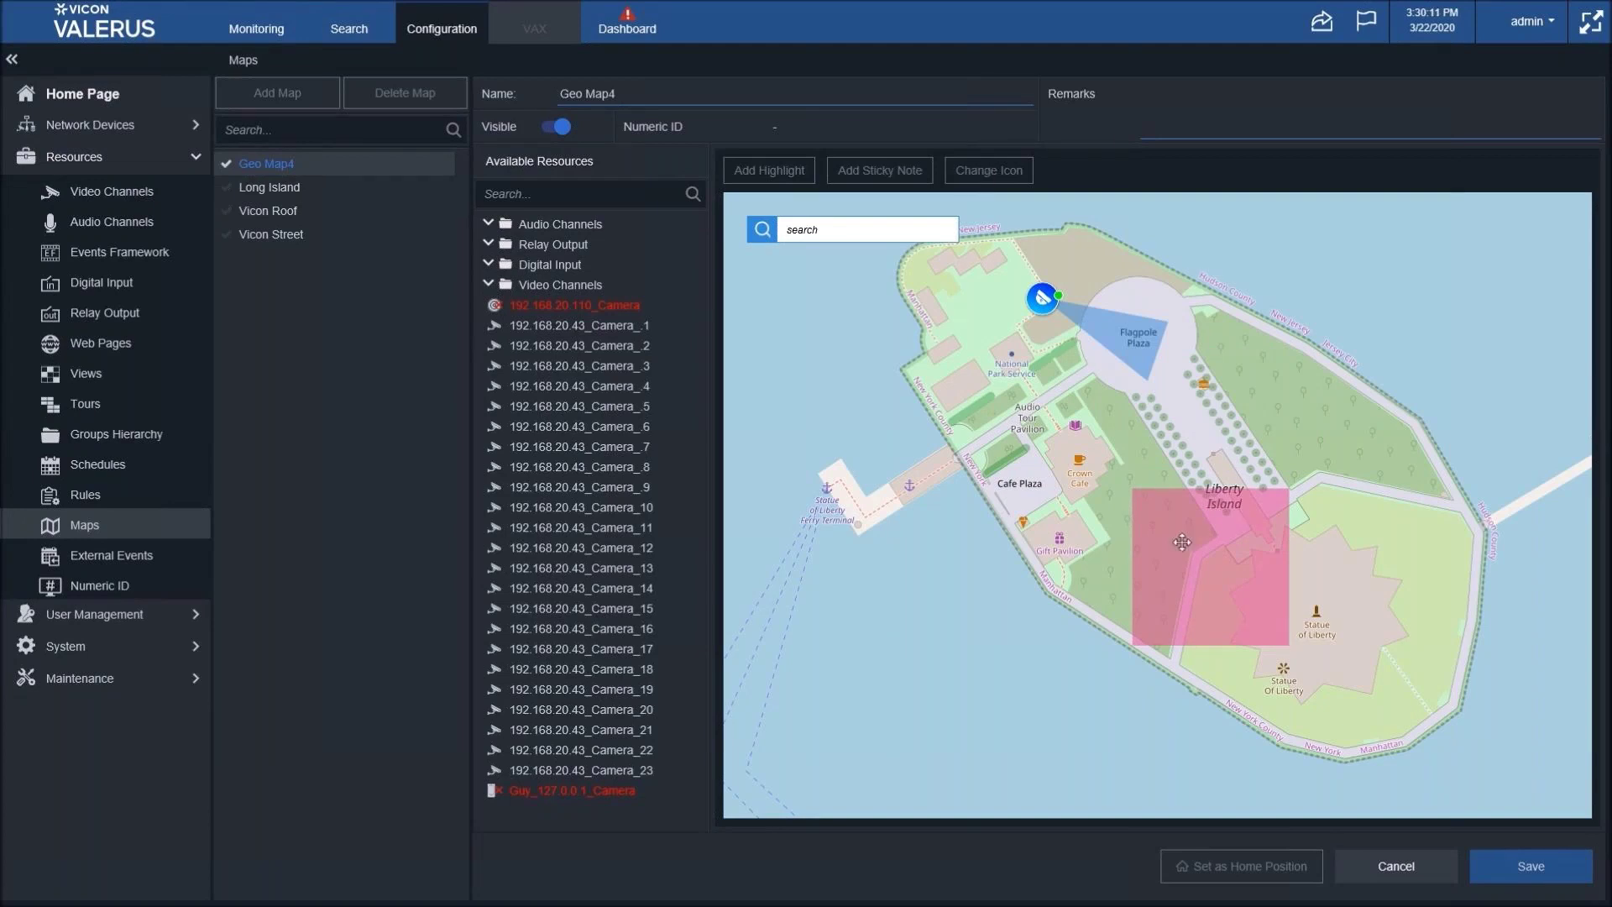
click(1182, 542)
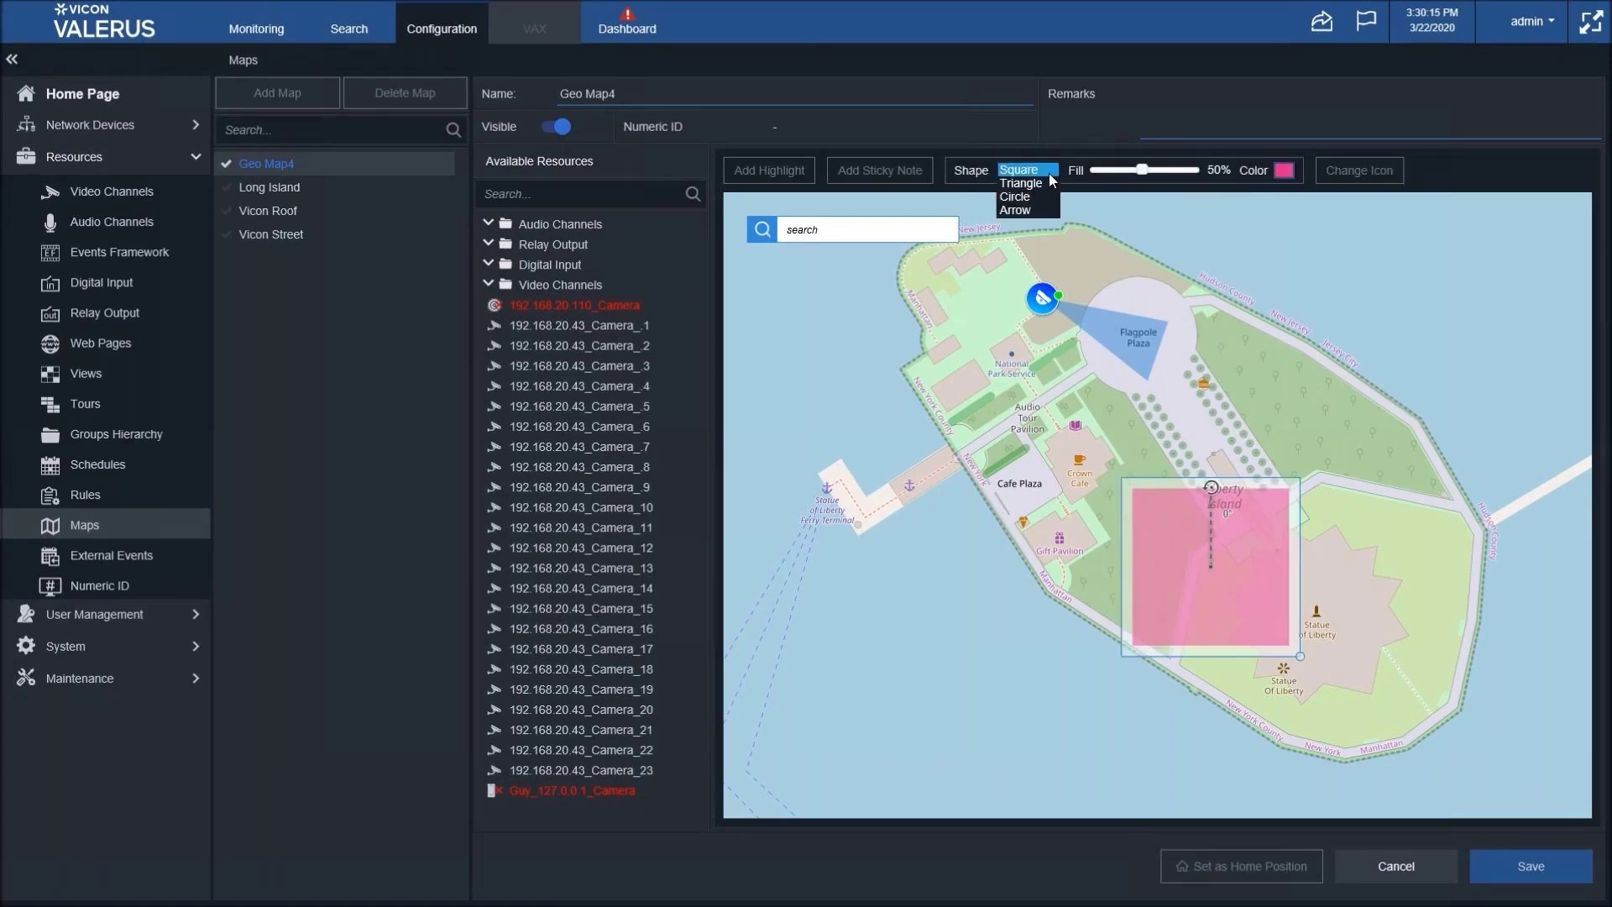
click(1021, 209)
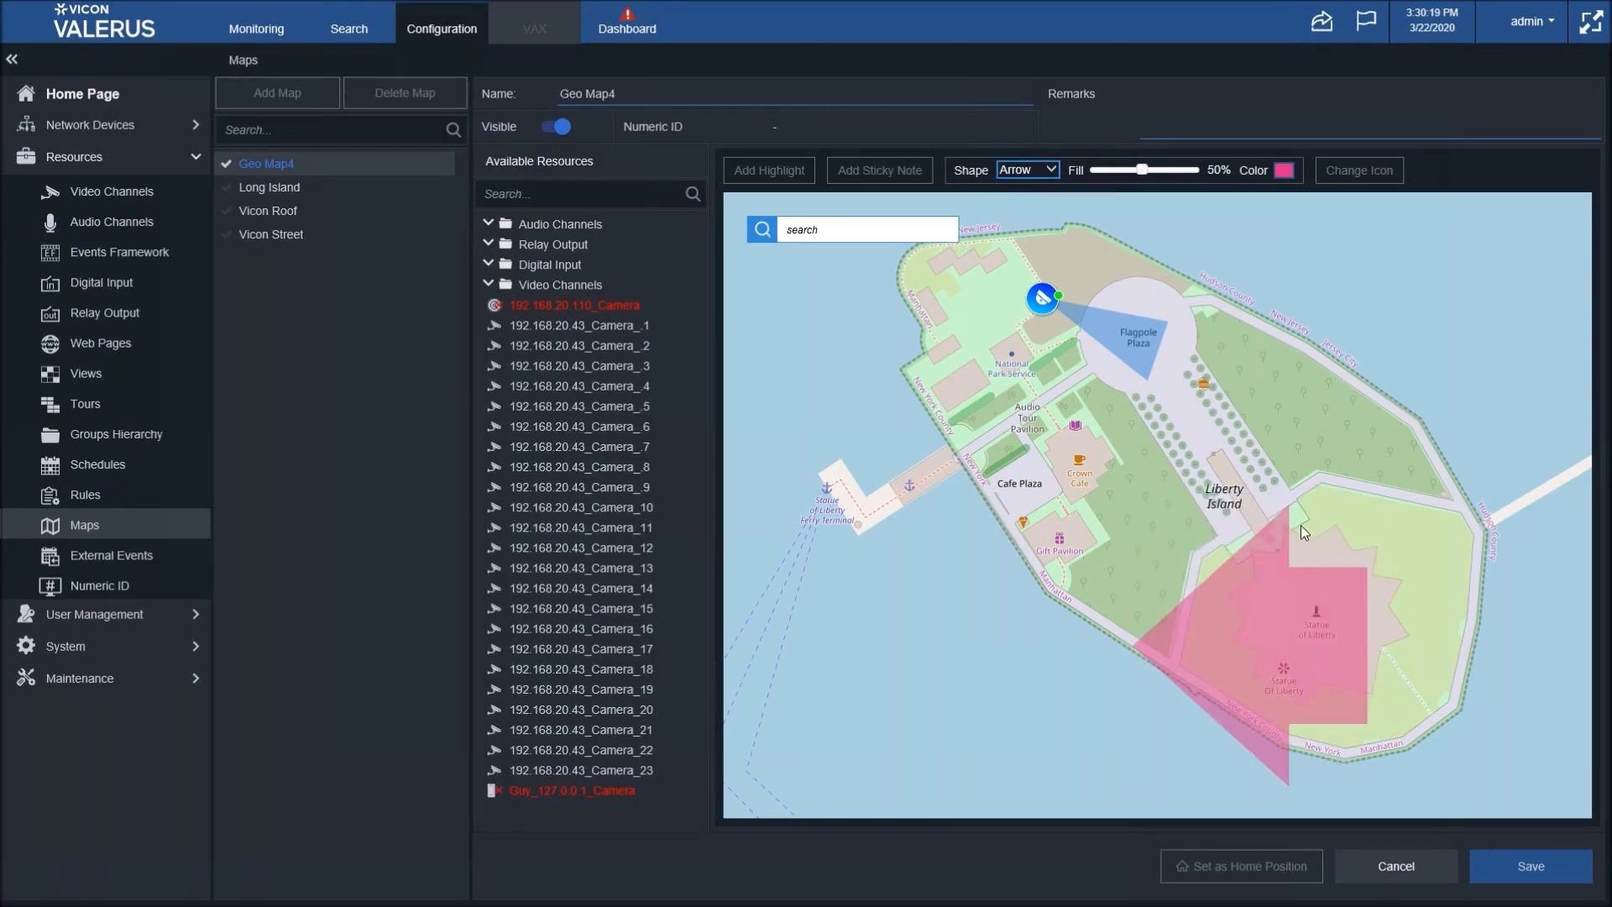
drag(1243, 566, 1199, 580)
click(1493, 856)
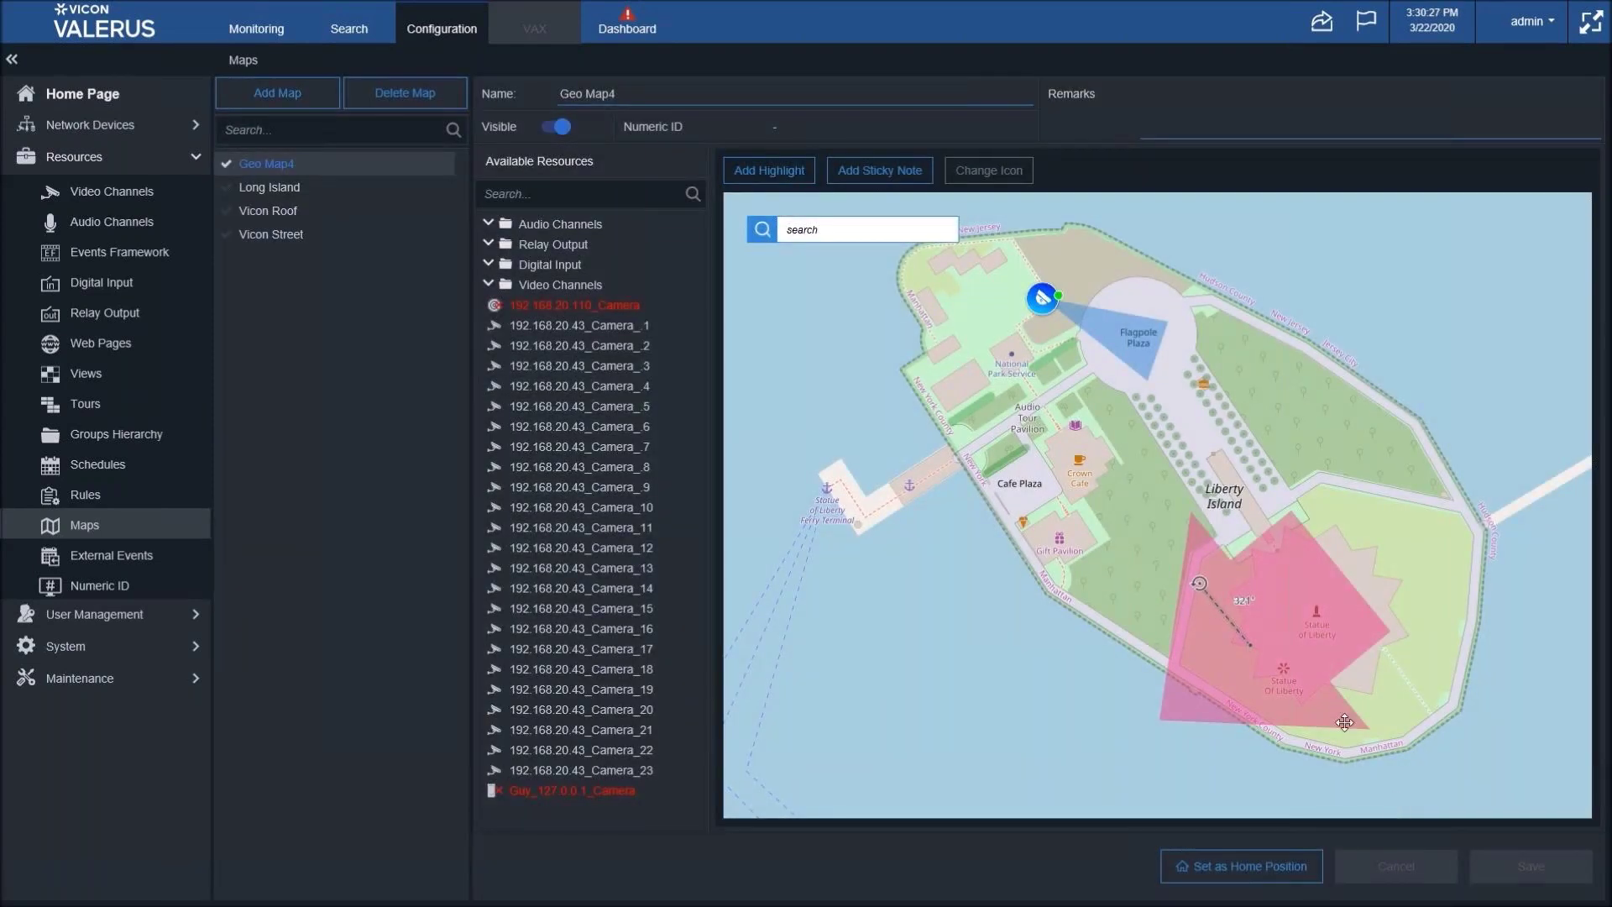
- Open Geo Map4 in the Monitoring view, follow its pink highlight to Long Island, then return
click(260, 30)
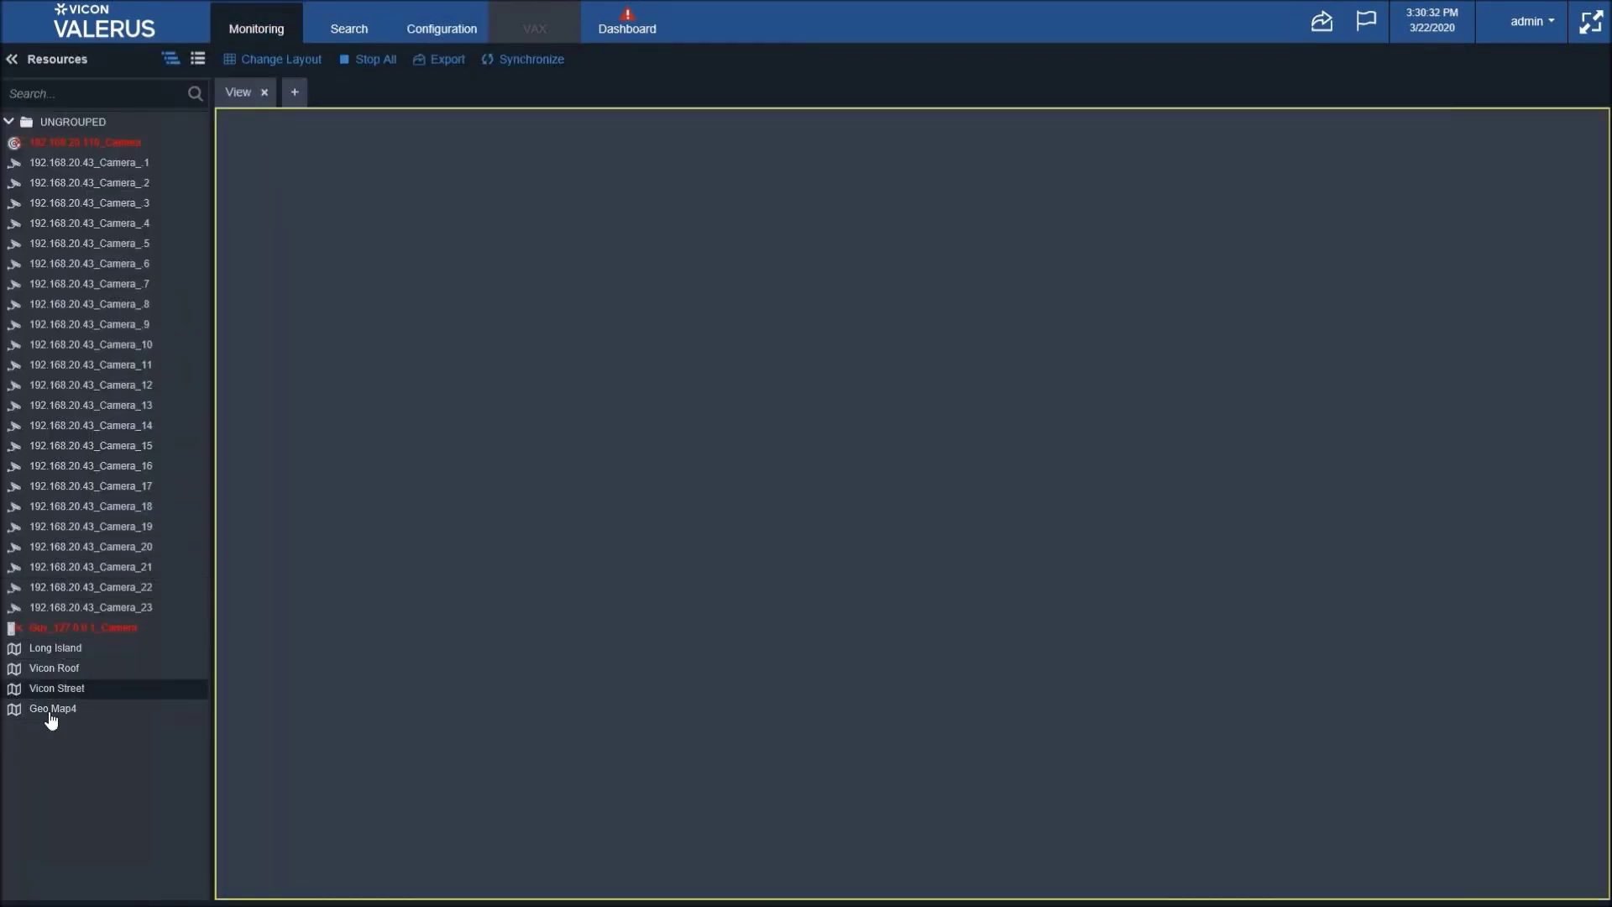
drag(57, 715, 324, 623)
drag(584, 403, 490, 500)
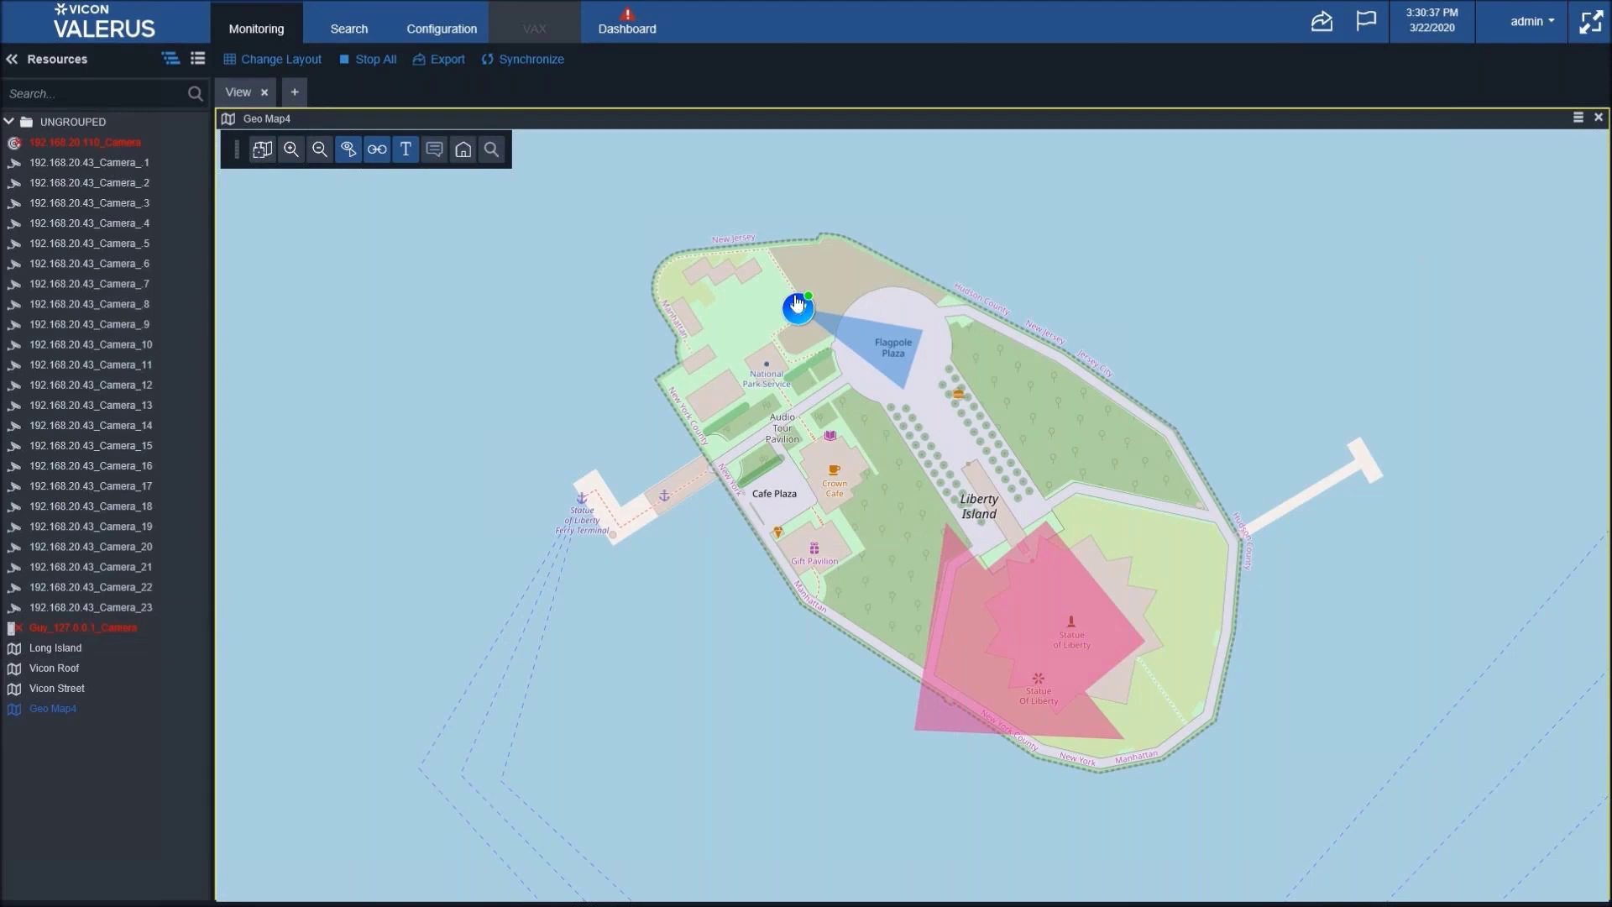
mouse_move(799, 311)
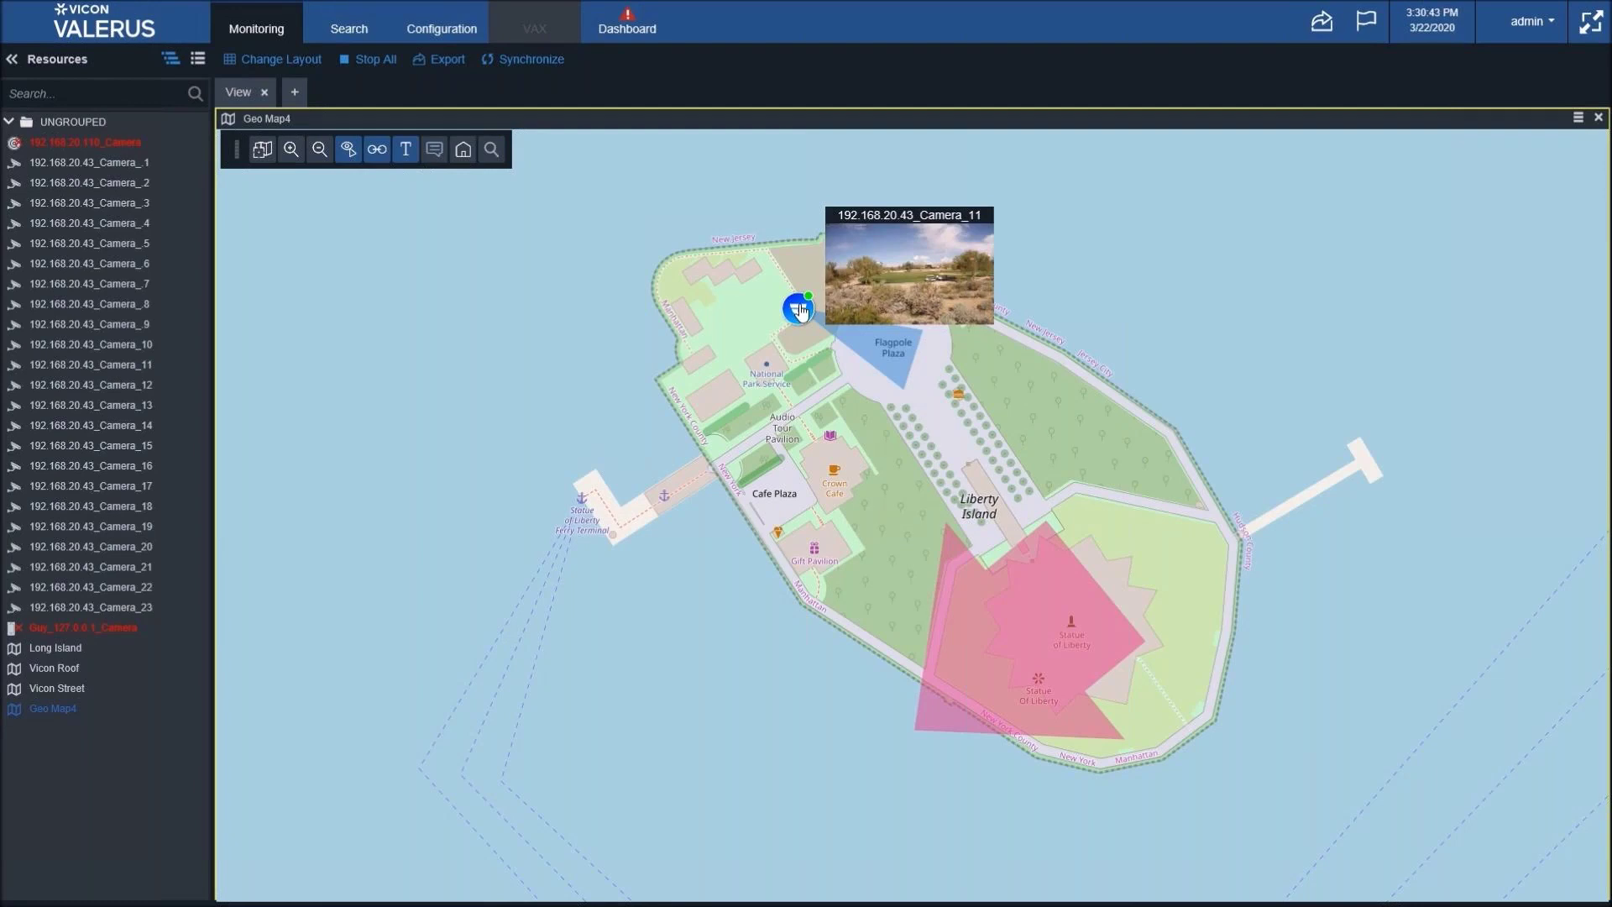
click(1000, 608)
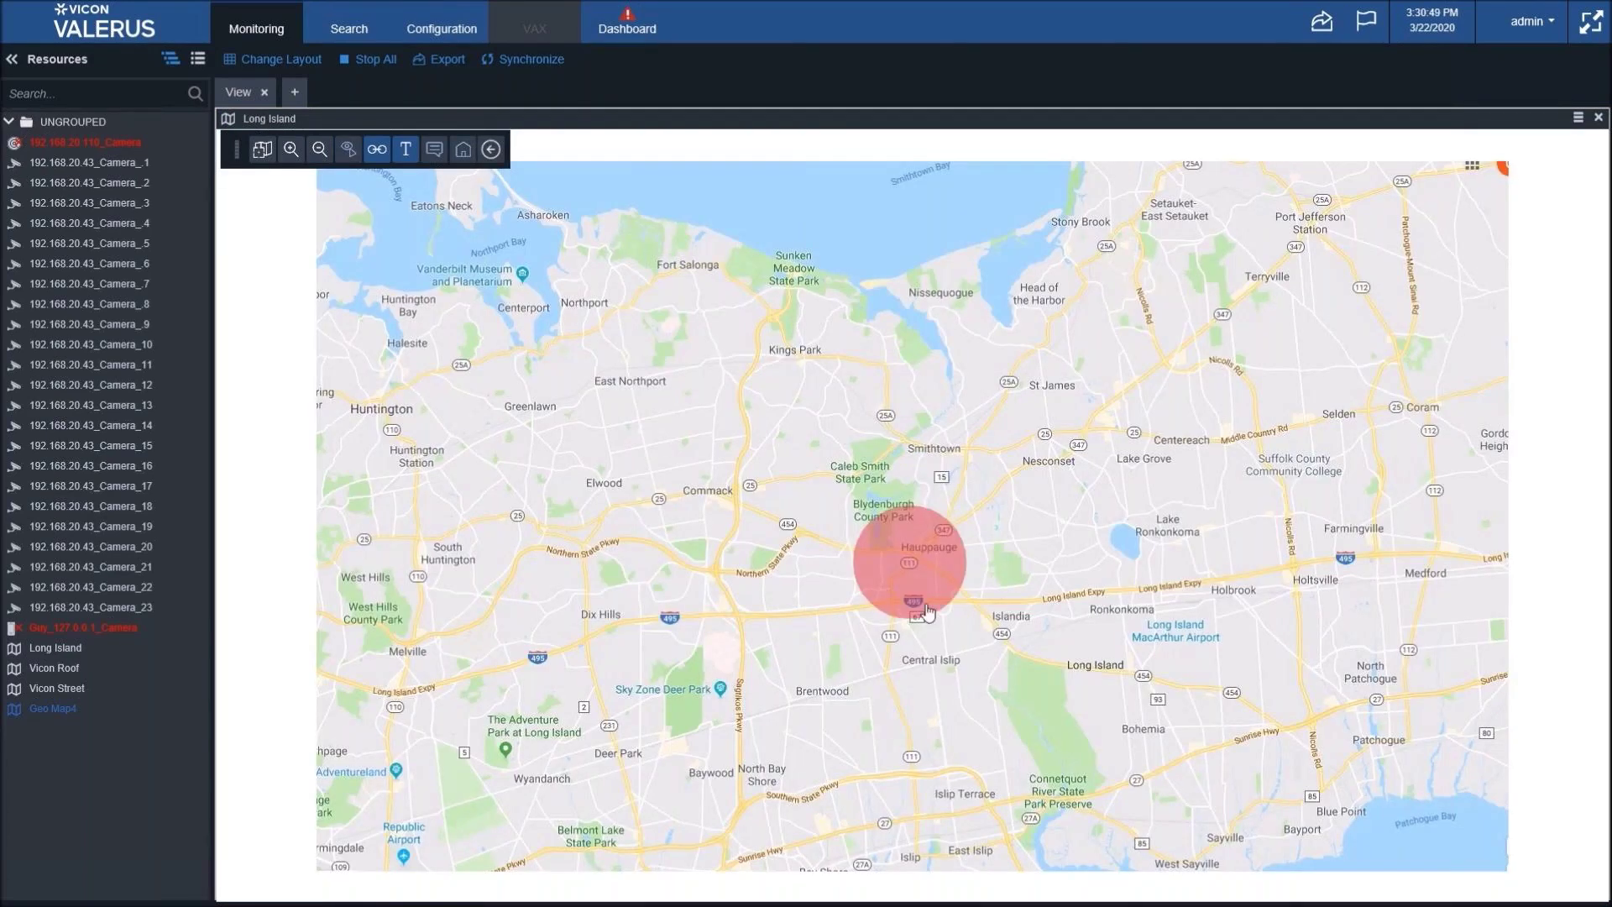
click(491, 149)
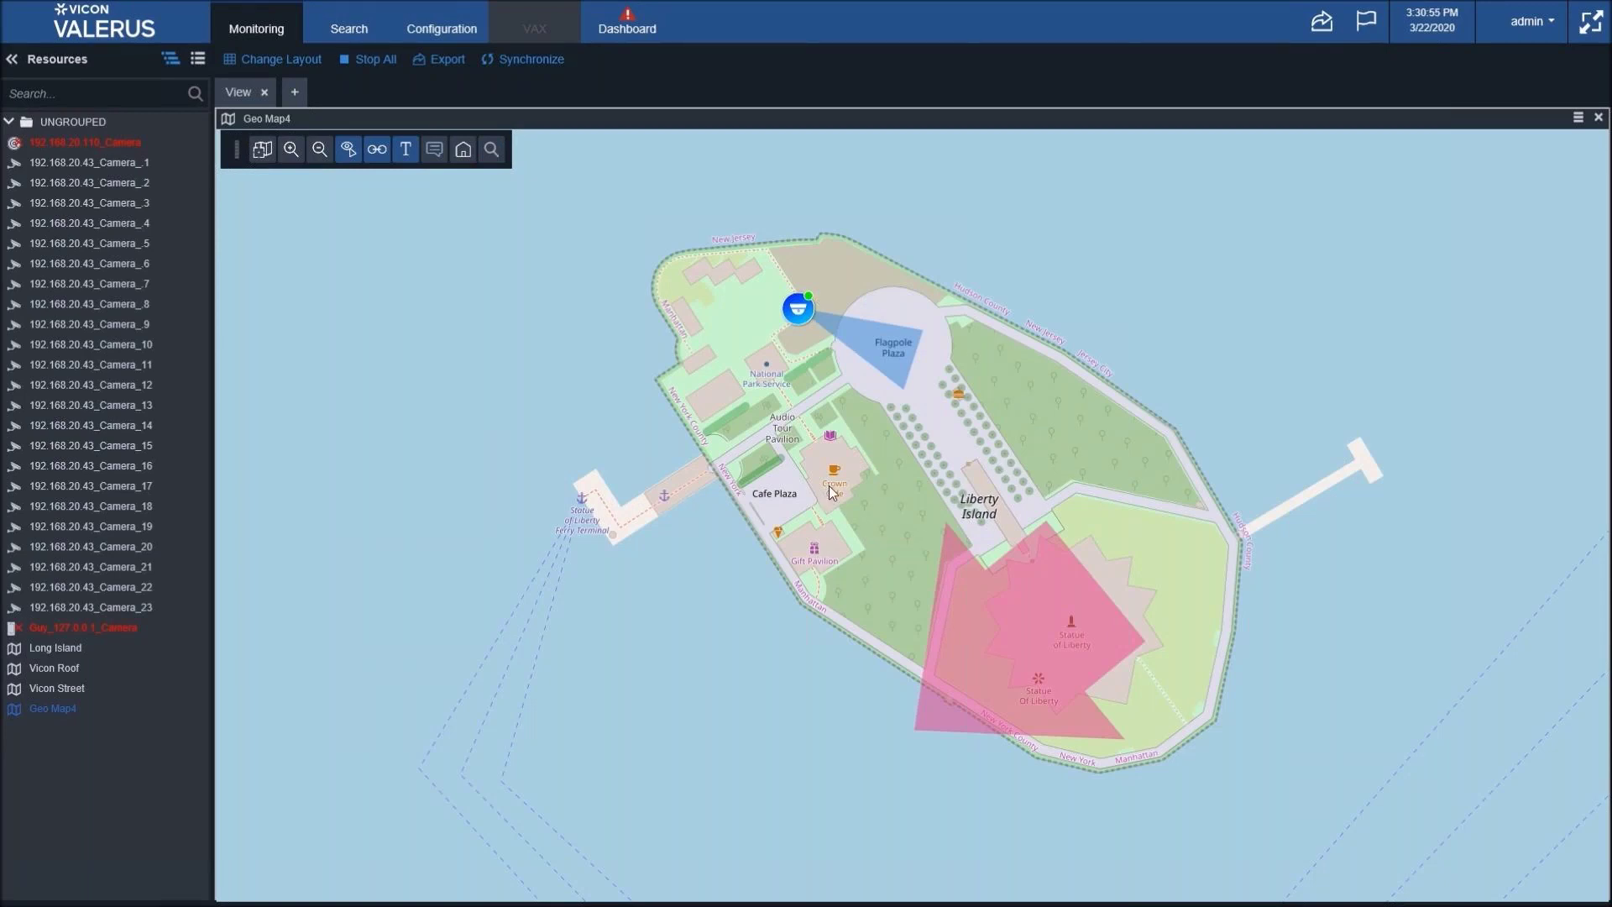
- Zoom Geo Map4 in and pan west to Washington Square and Greenwich Village
scroll(828, 486, down, 4)
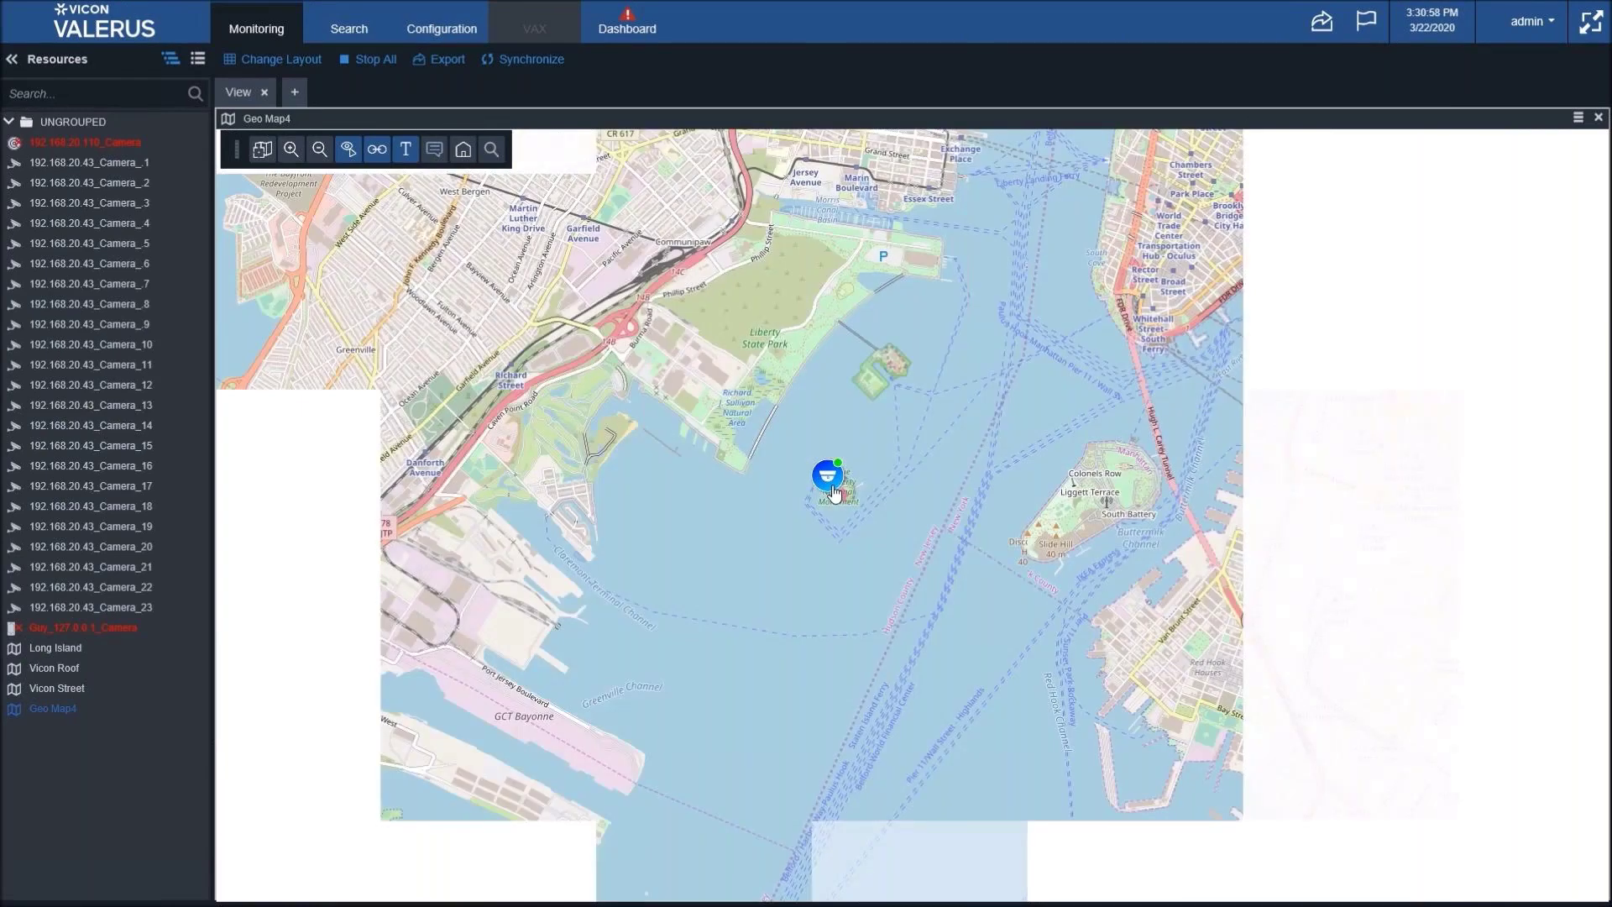
drag(1315, 569, 1040, 603)
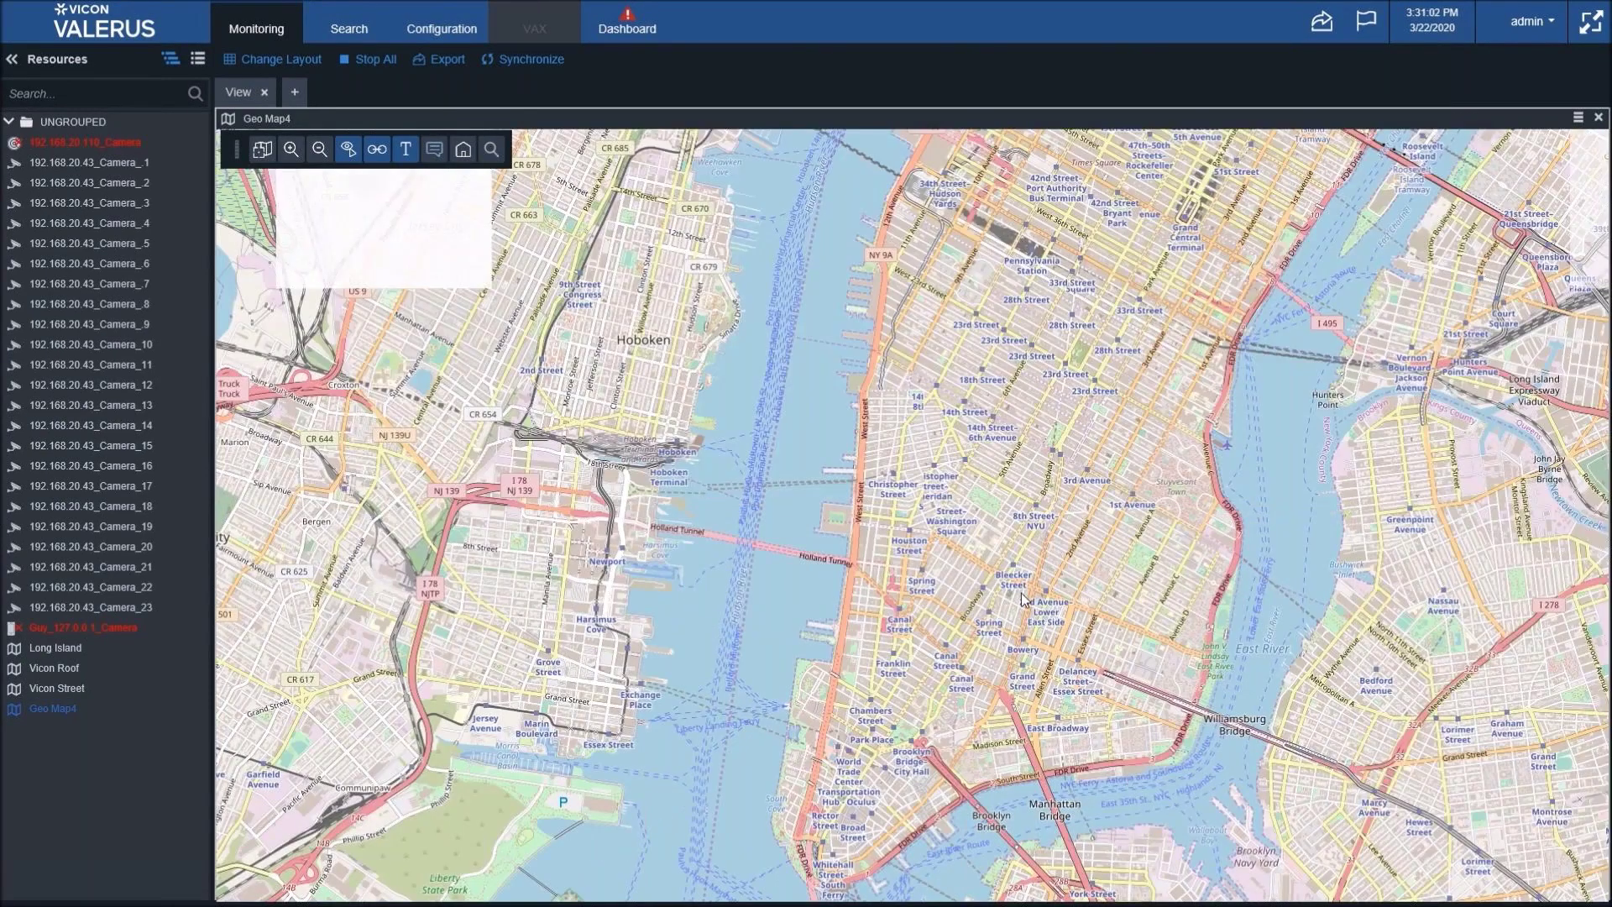
scroll(1042, 508, up, 1)
scroll(1043, 509, up, 1)
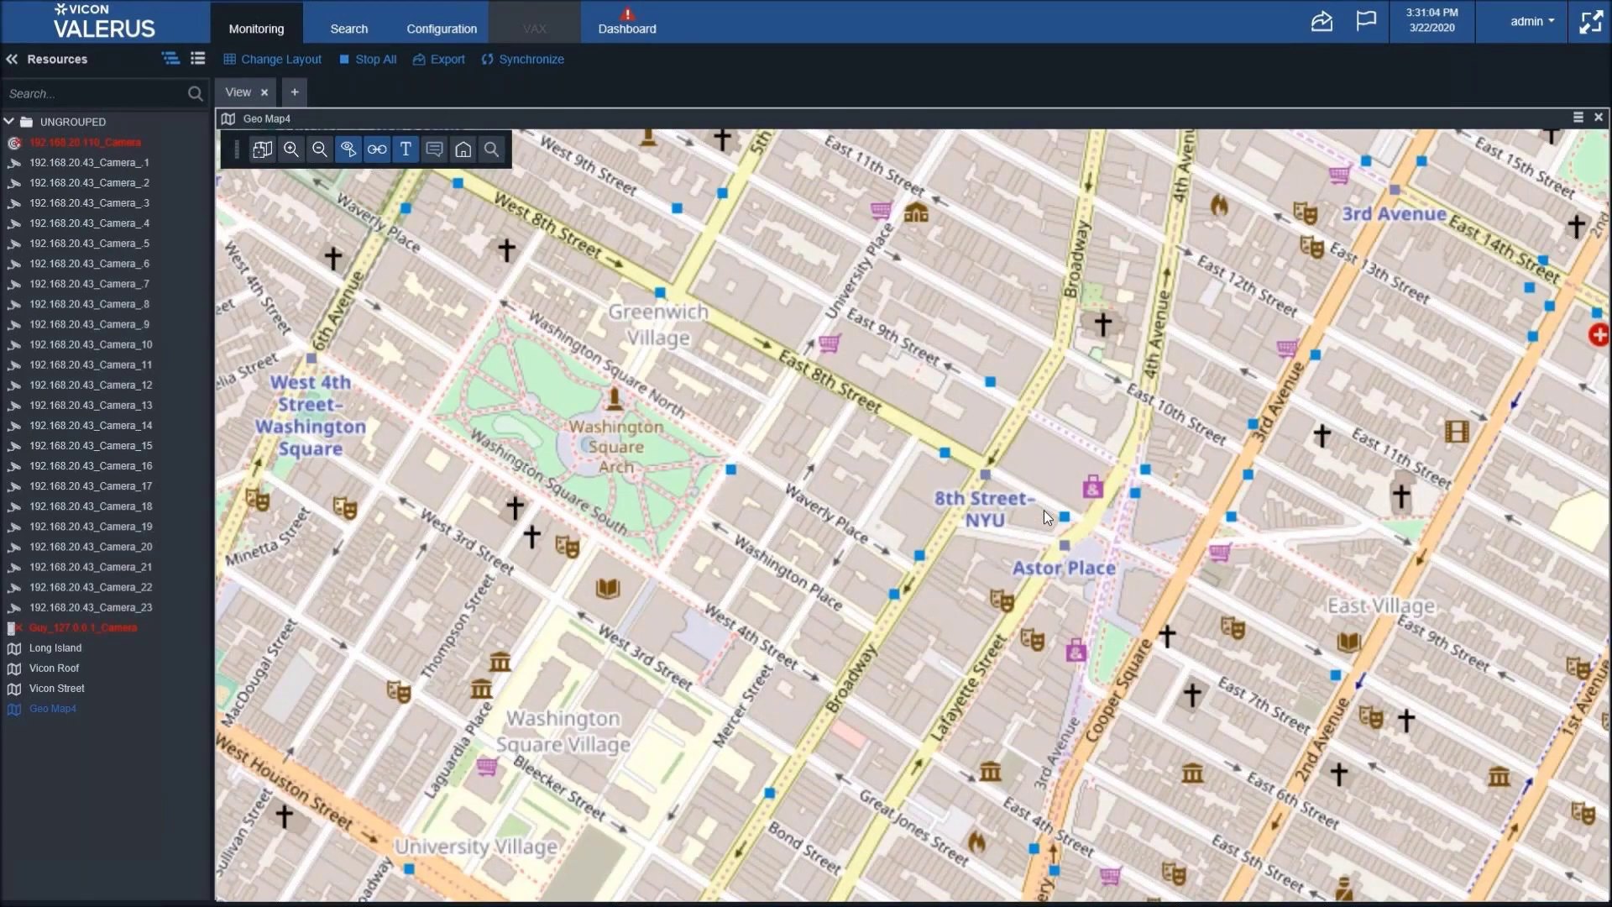
drag(747, 505, 1004, 522)
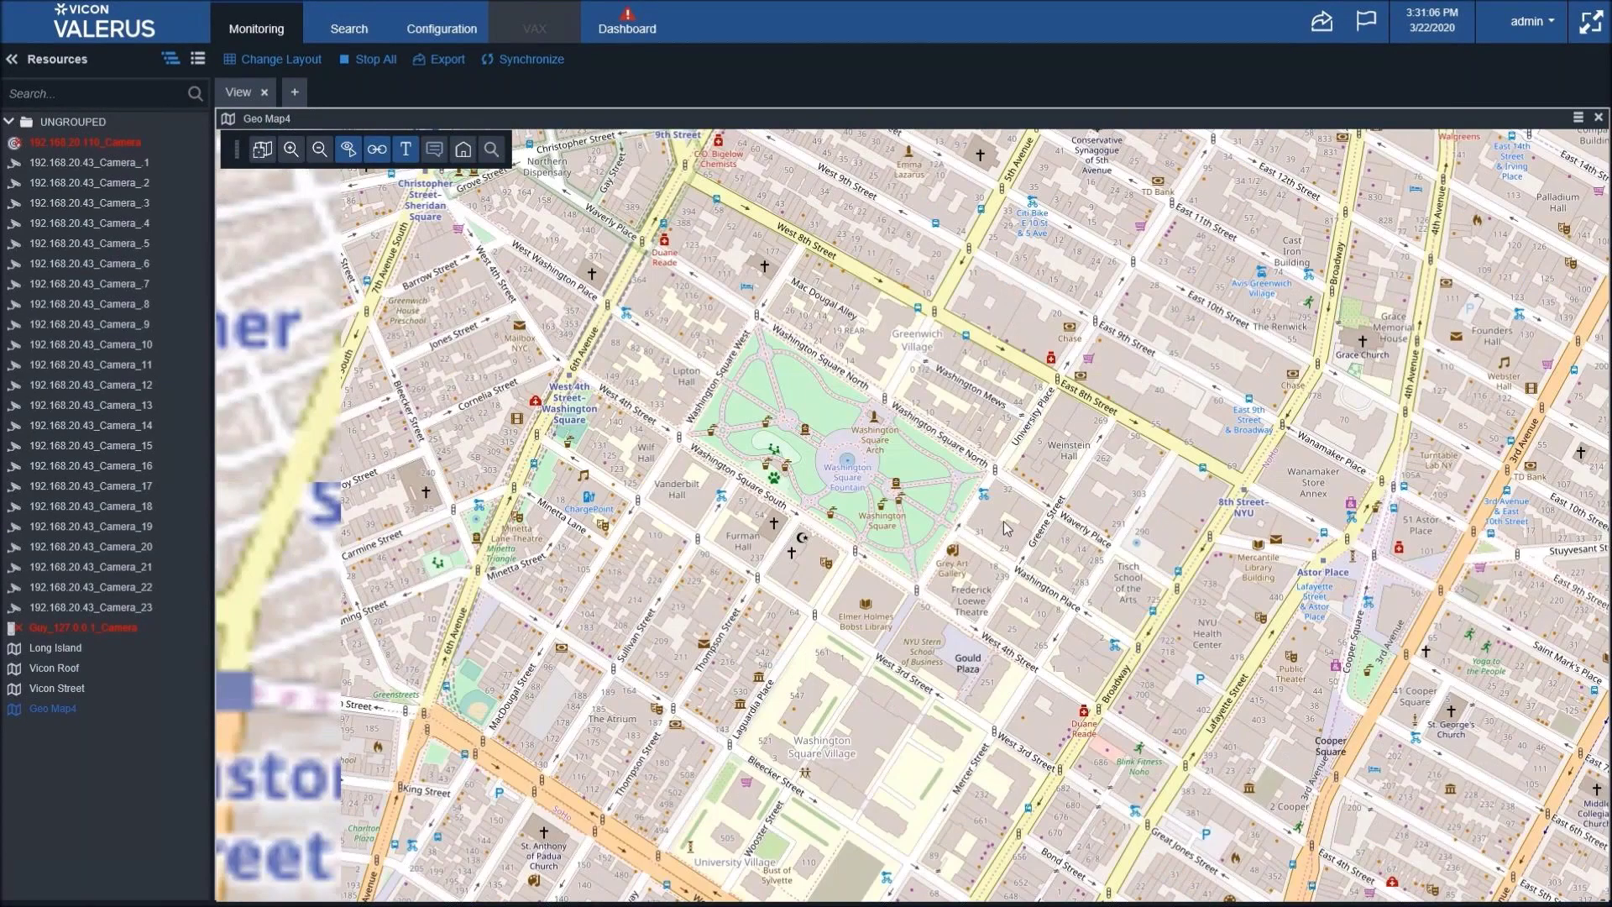
drag(227, 168, 418, 218)
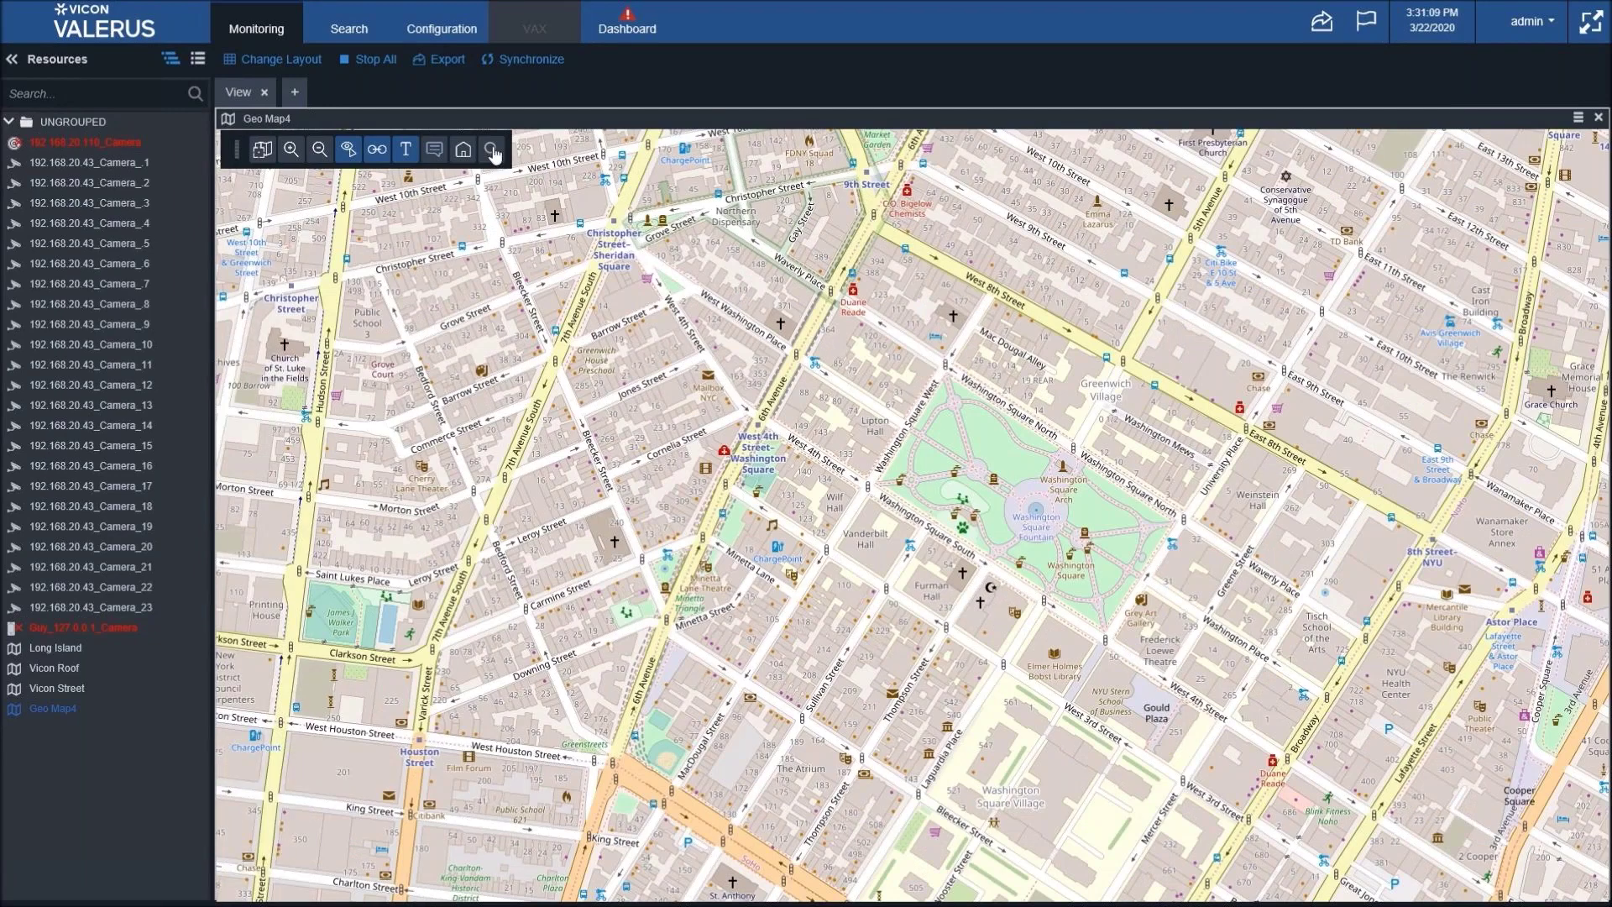
- Search Geo Map4 for 'Times square', go to the New York result, and zoom into Midtown
click(491, 150)
click(412, 181)
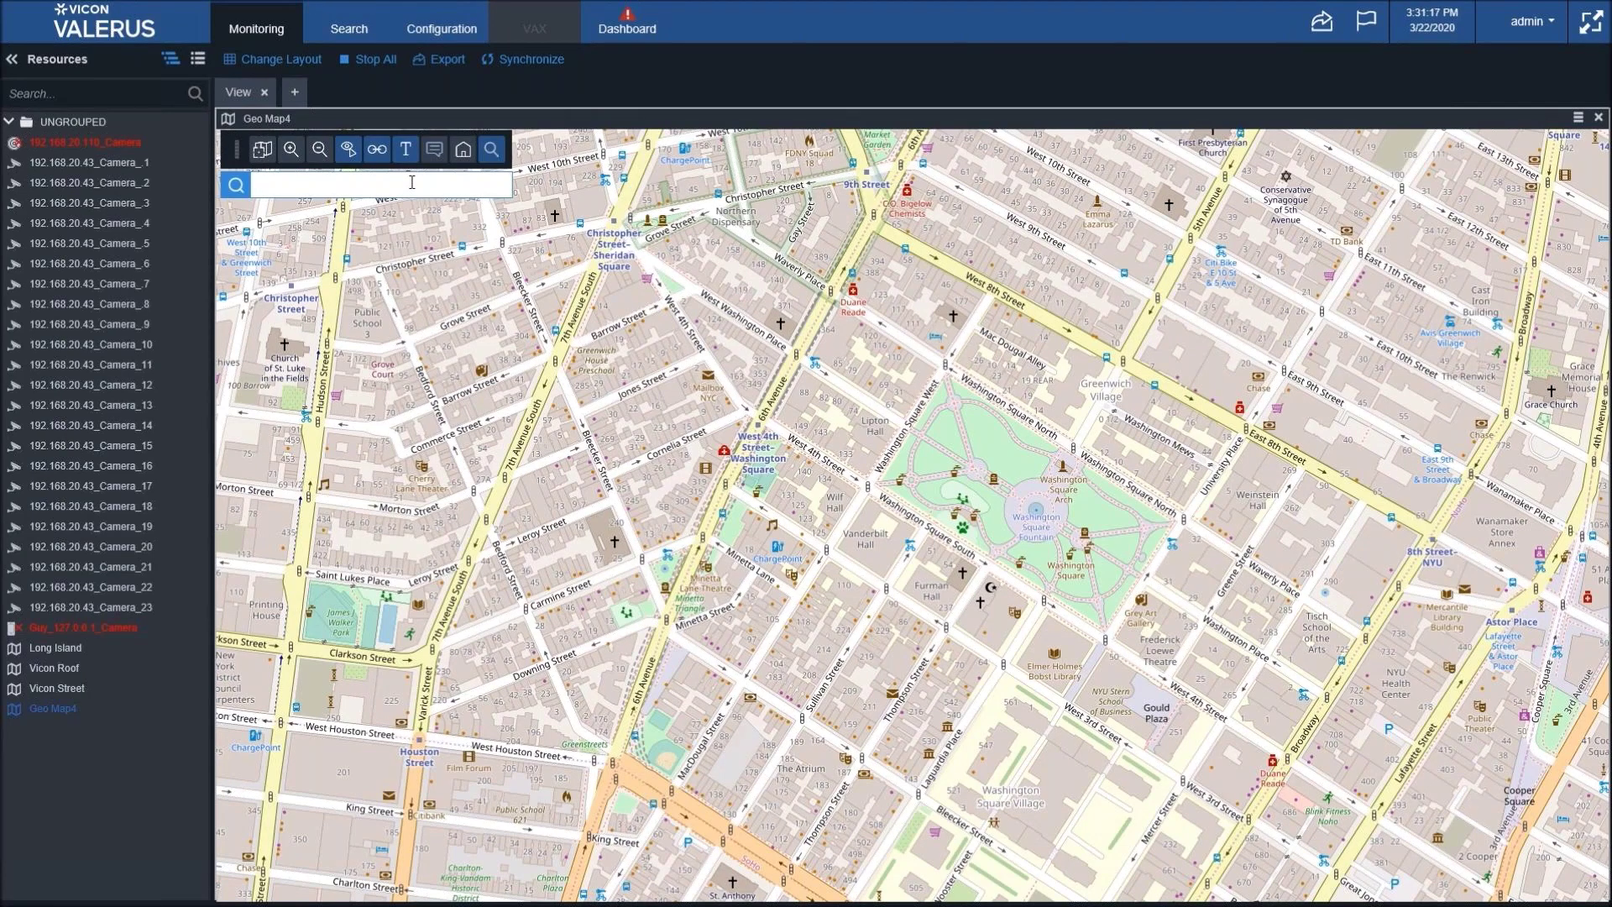
text(Times )
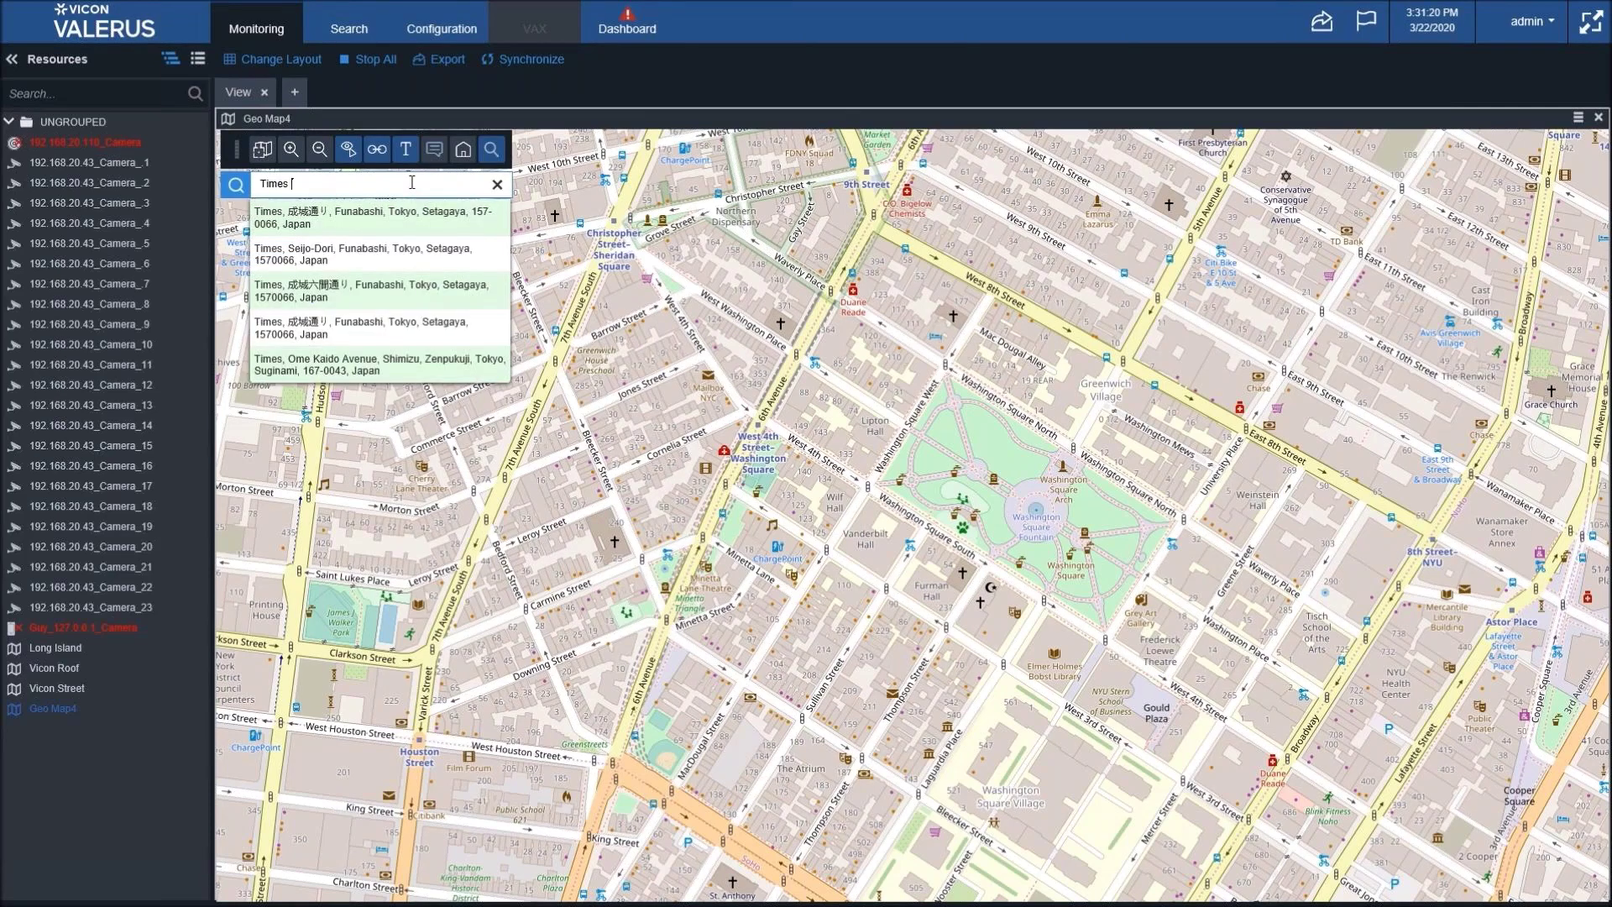
text(square)
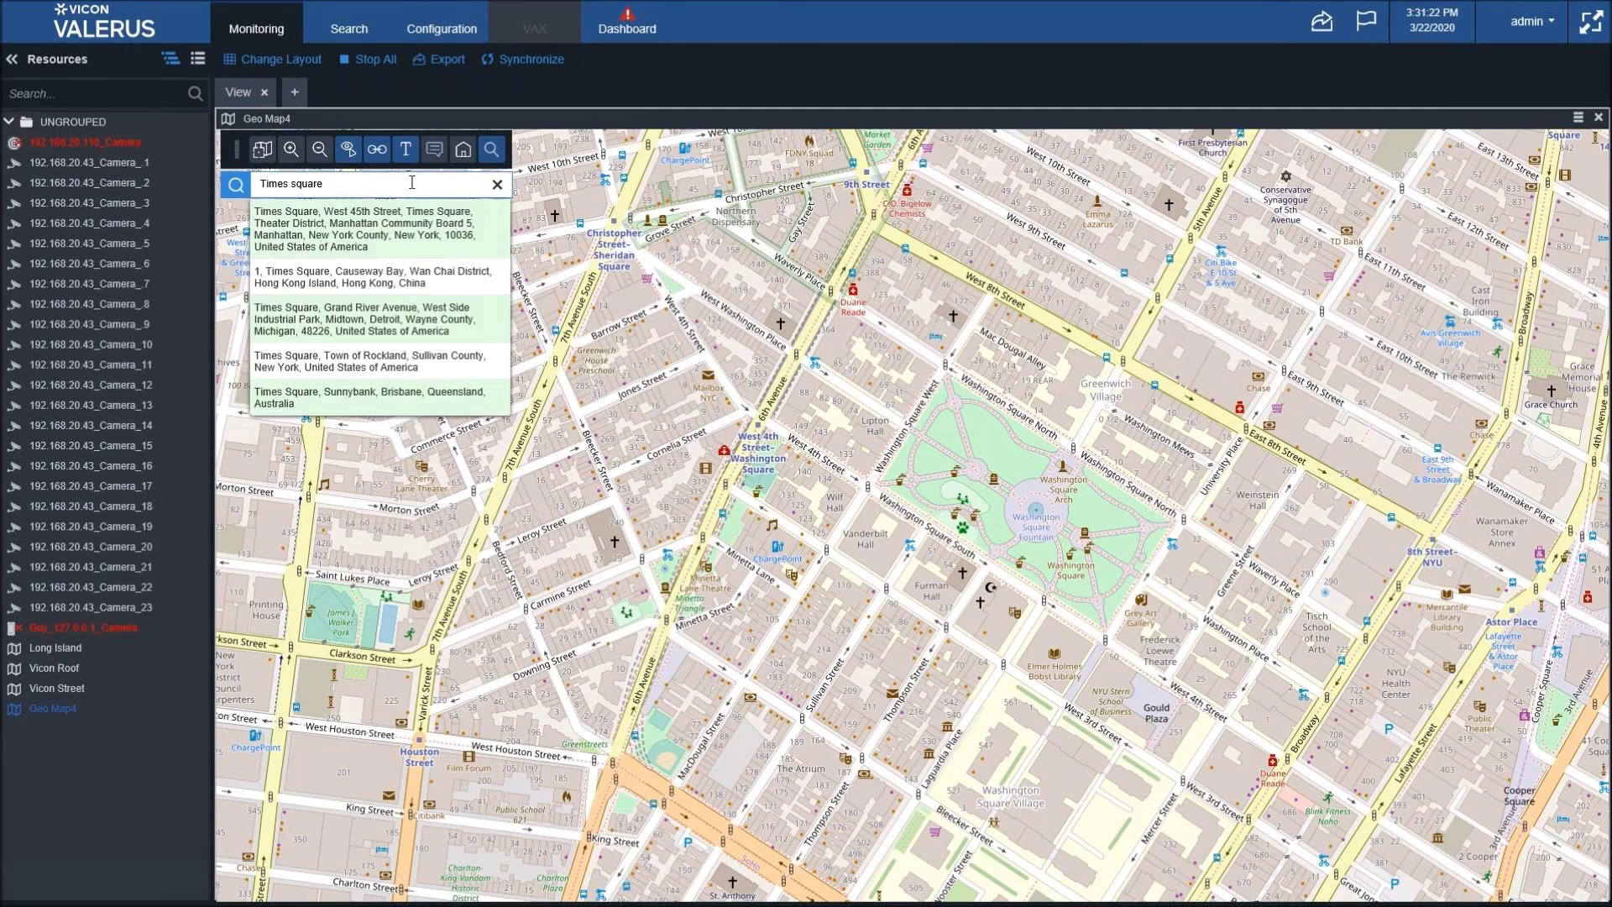
click(402, 243)
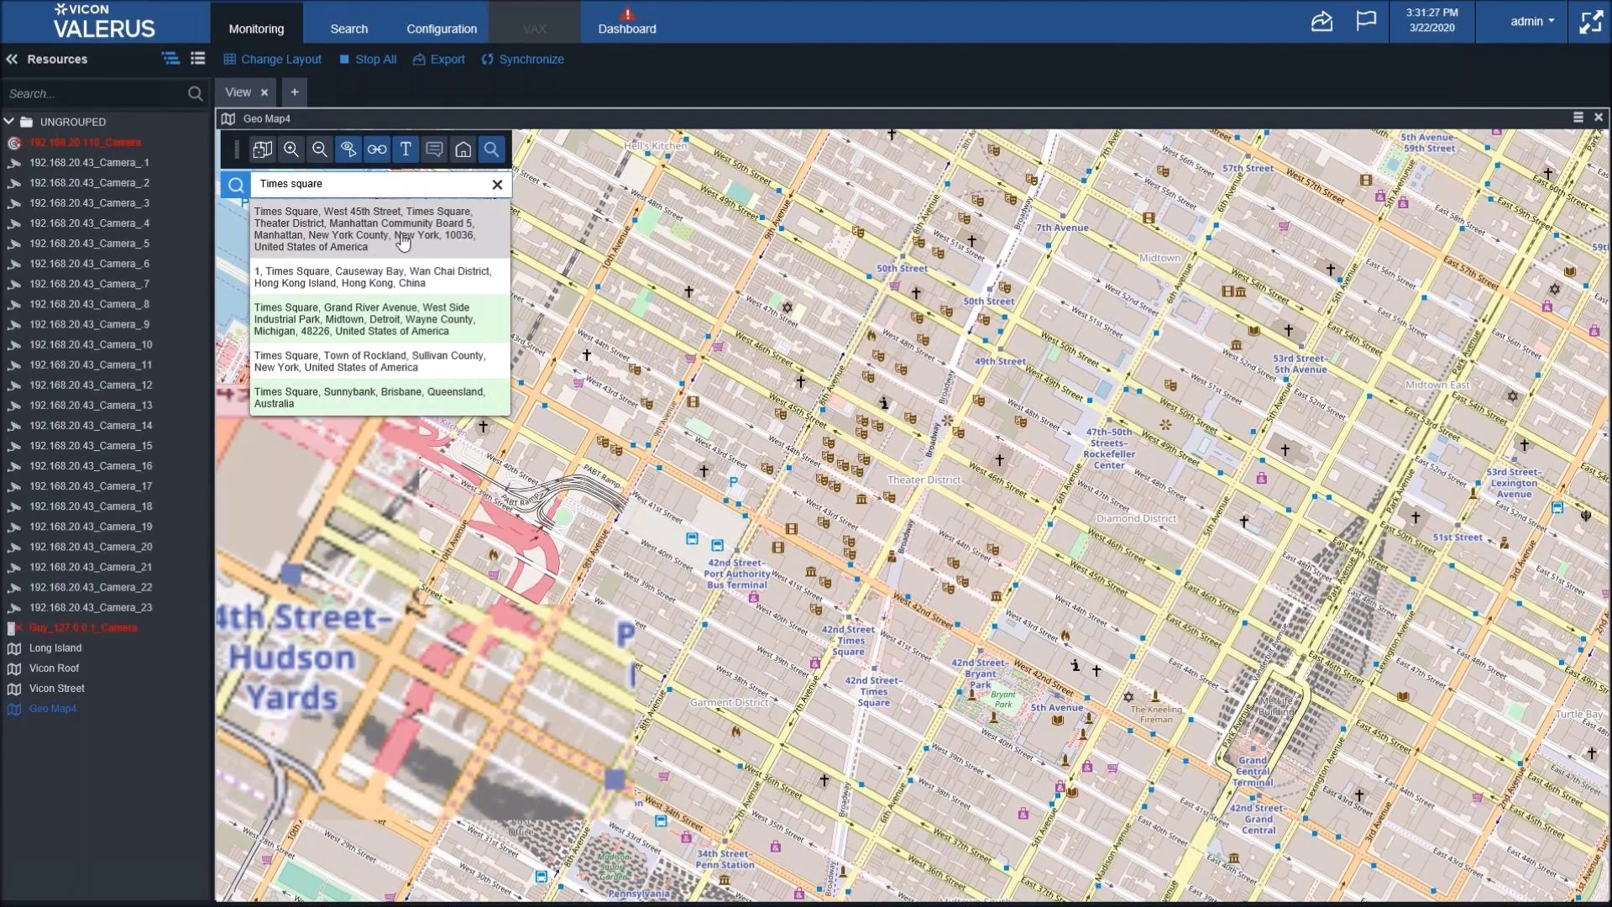
click(494, 186)
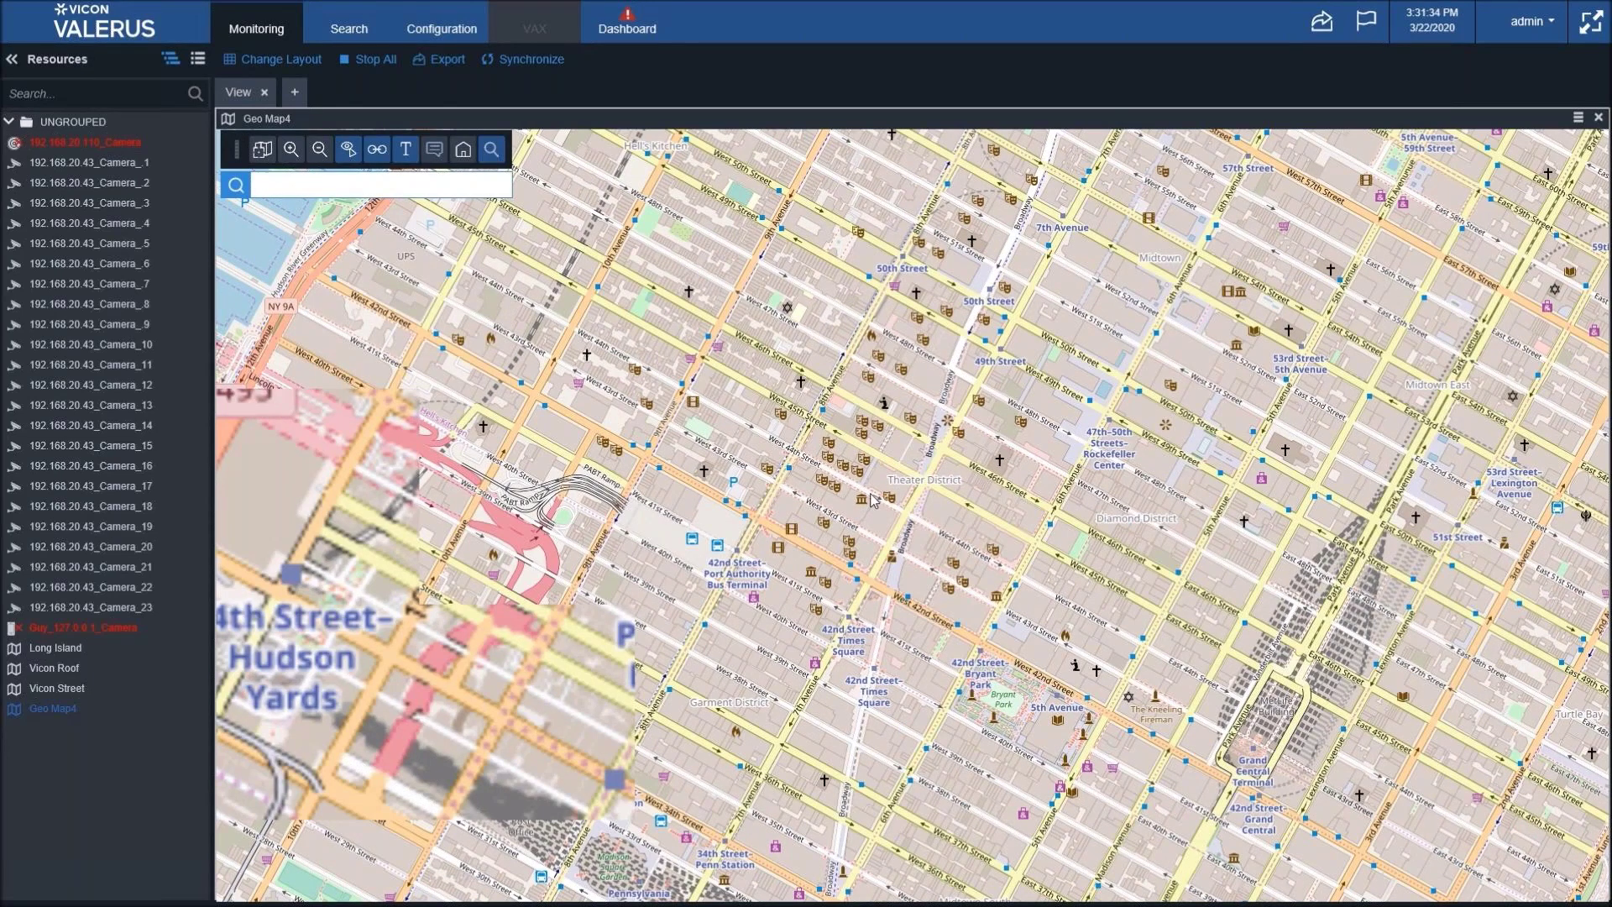
scroll(871, 501, up, 2)
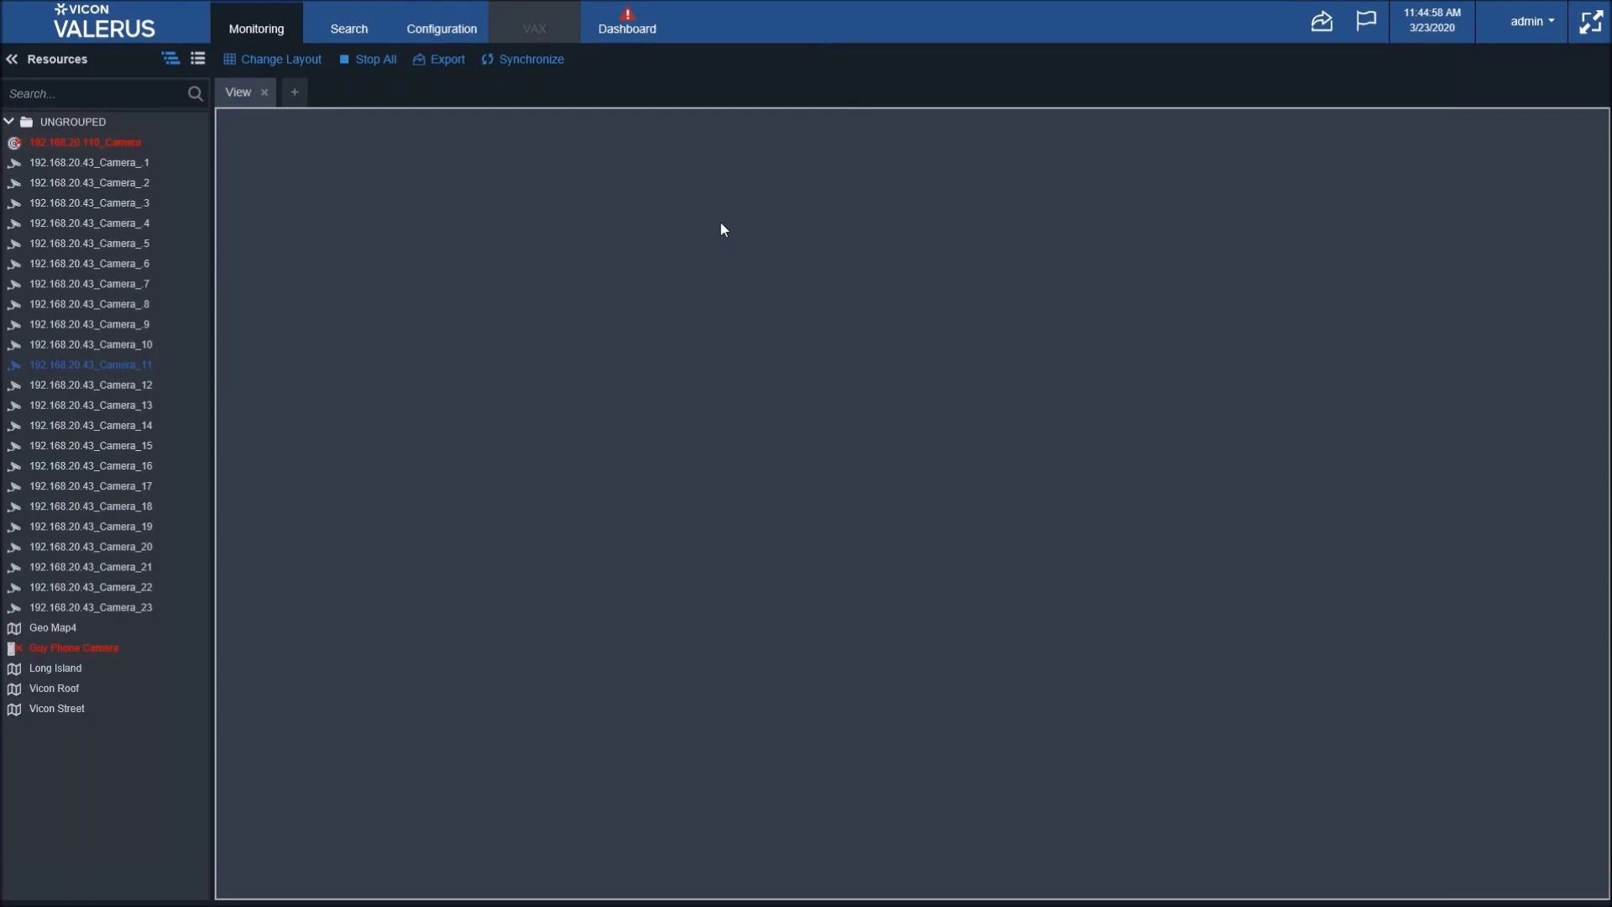
- Drag Camera_11 into the empty view to show its live video
drag(235, 378, 574, 349)
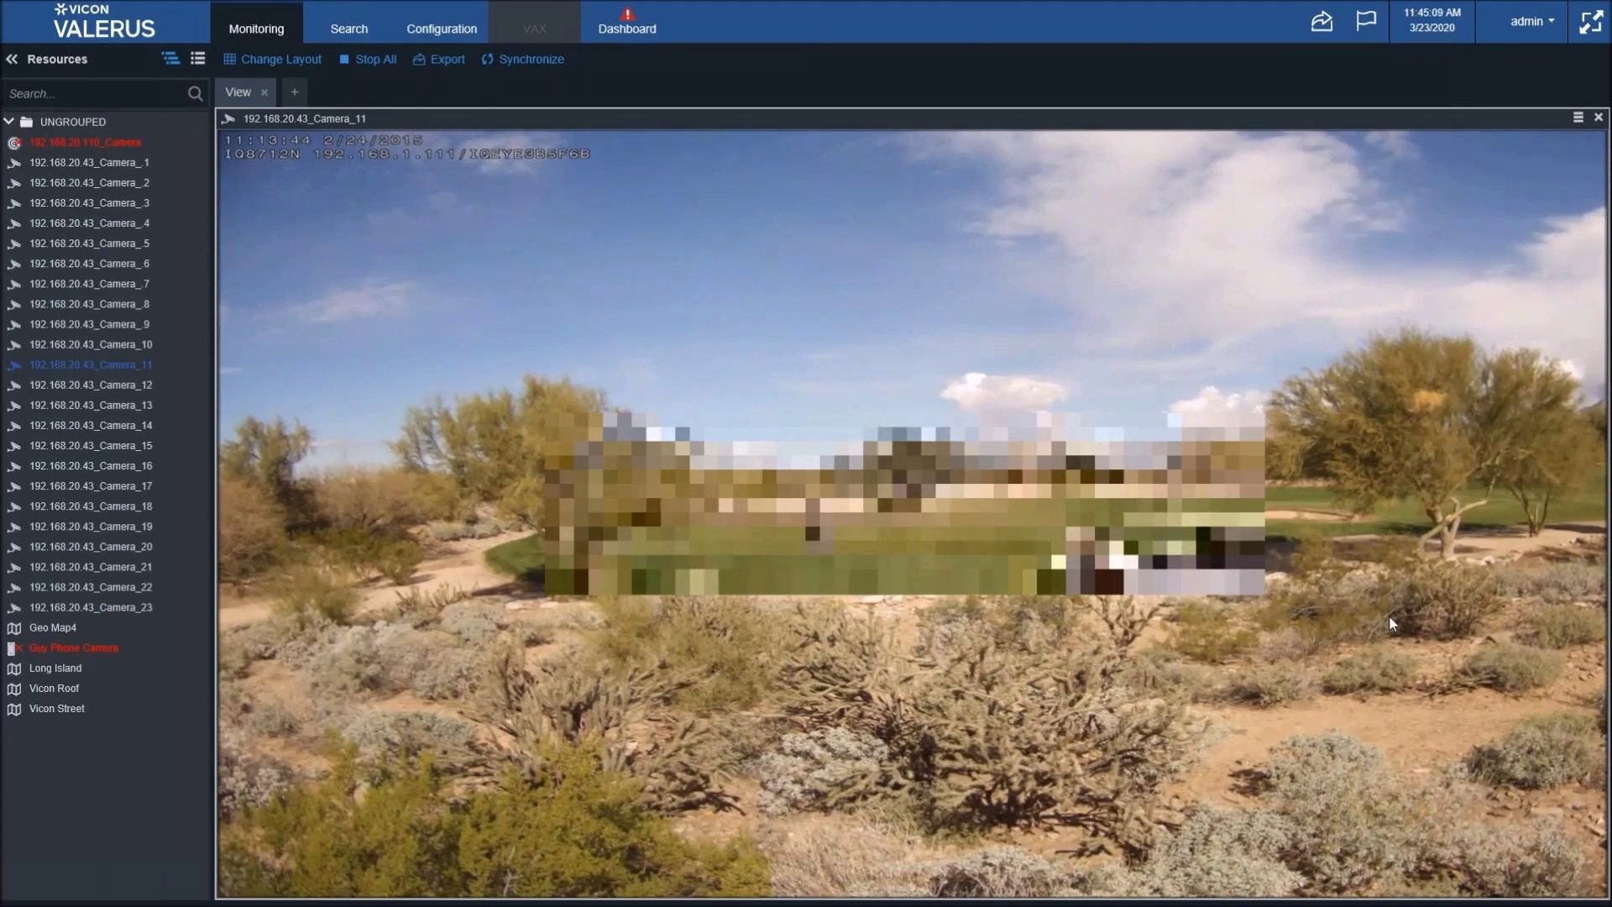
mouse_move(1535, 124)
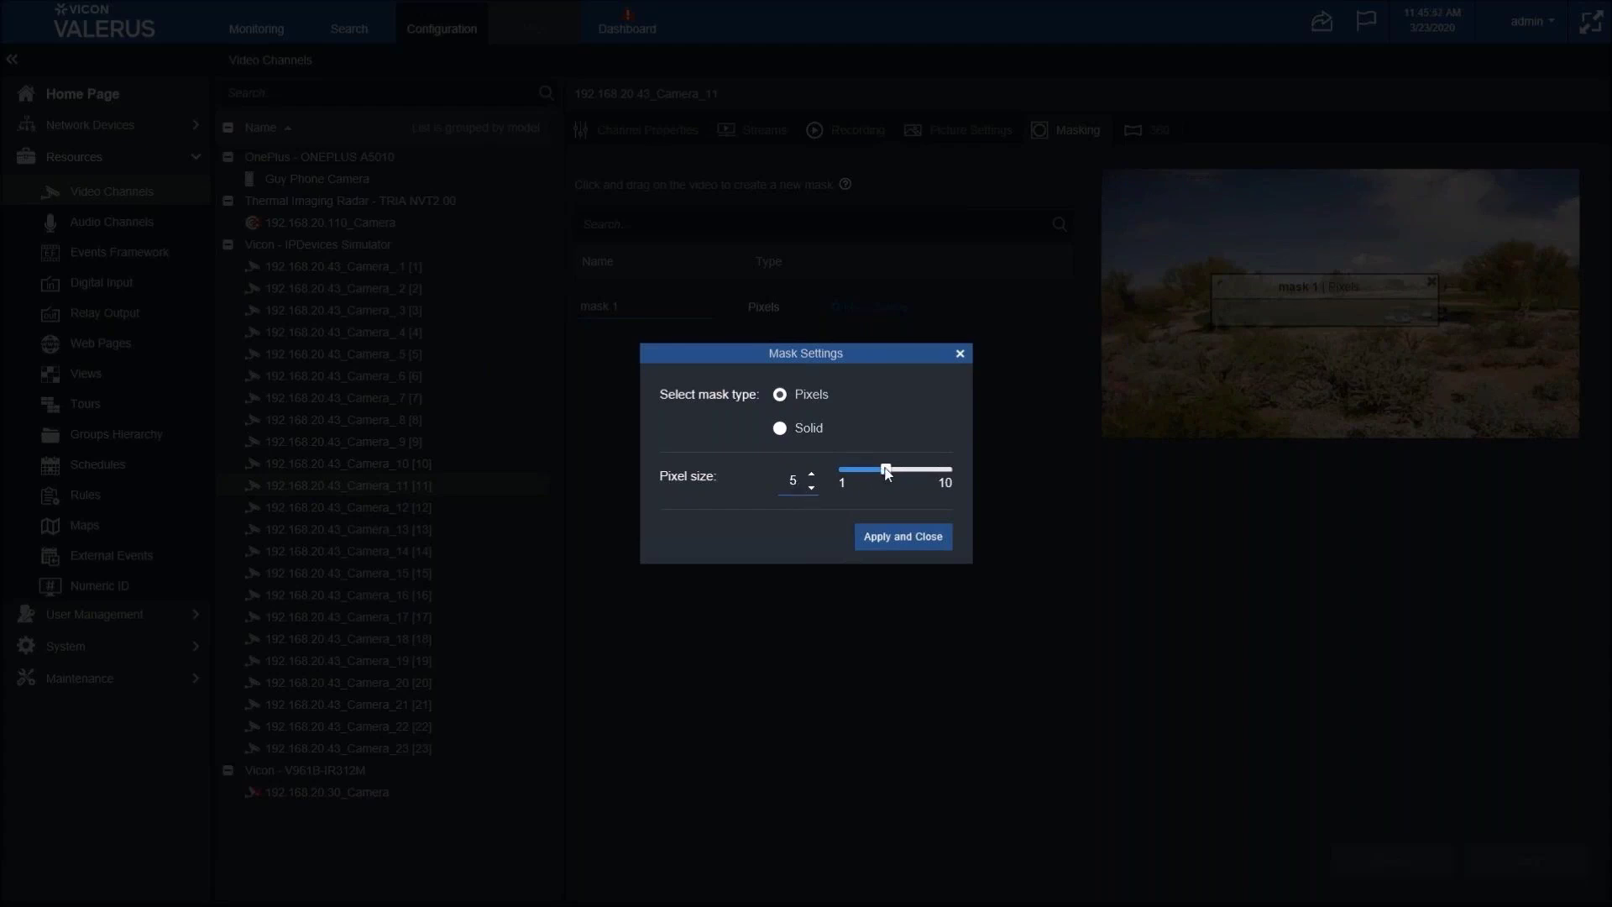
- Lower mask 1's pixel size, apply it, and save the change
drag(886, 469, 834, 468)
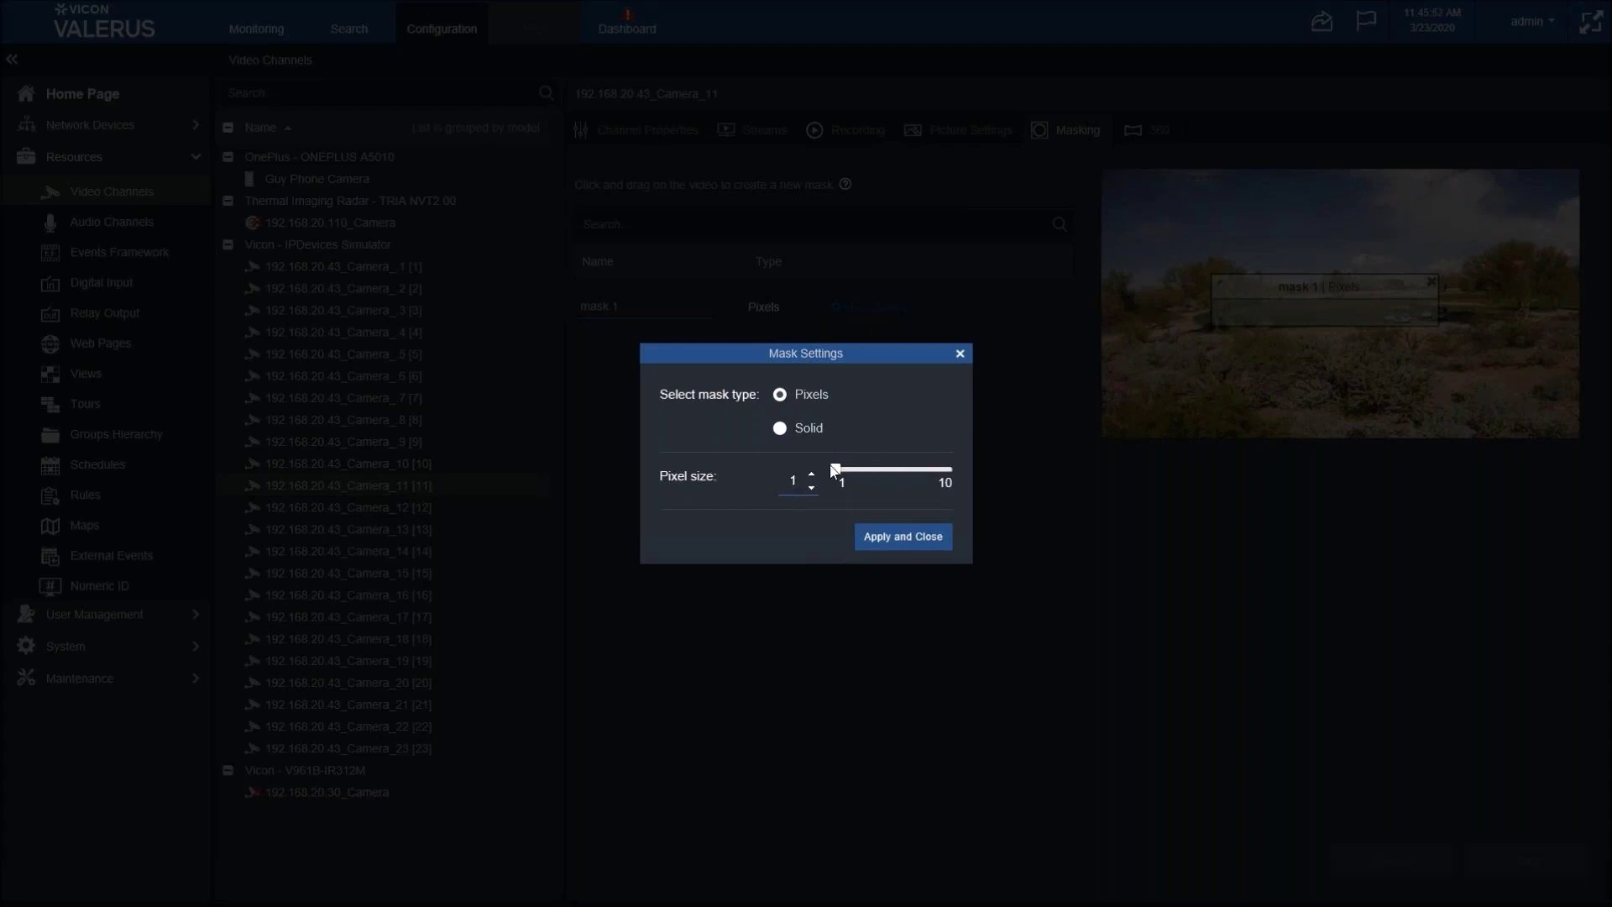
click(895, 540)
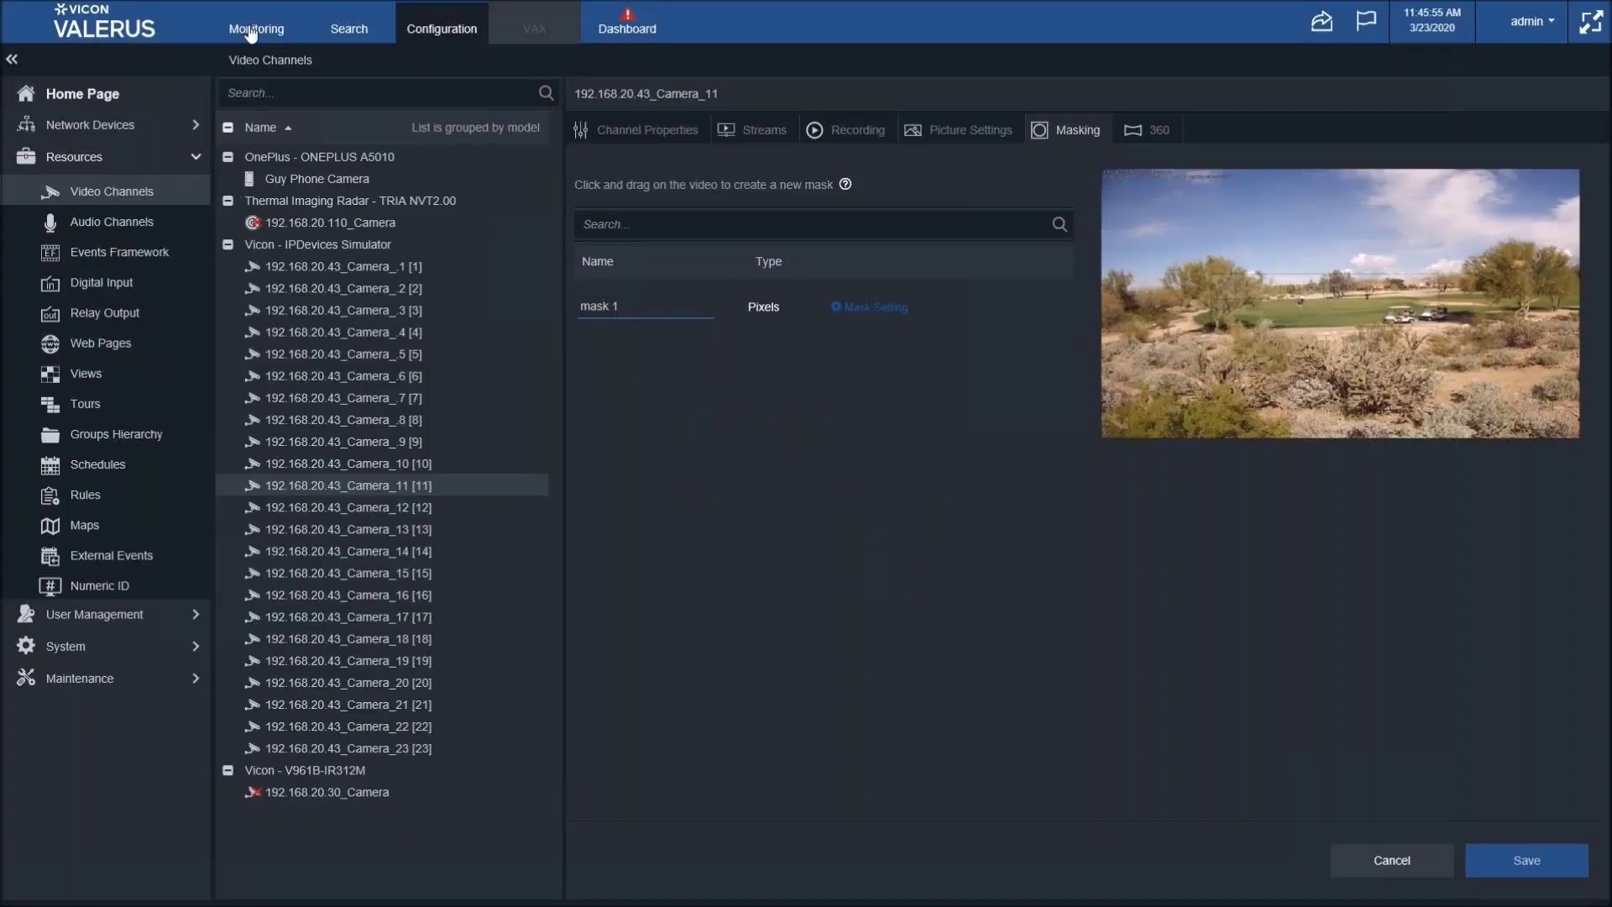
click(251, 32)
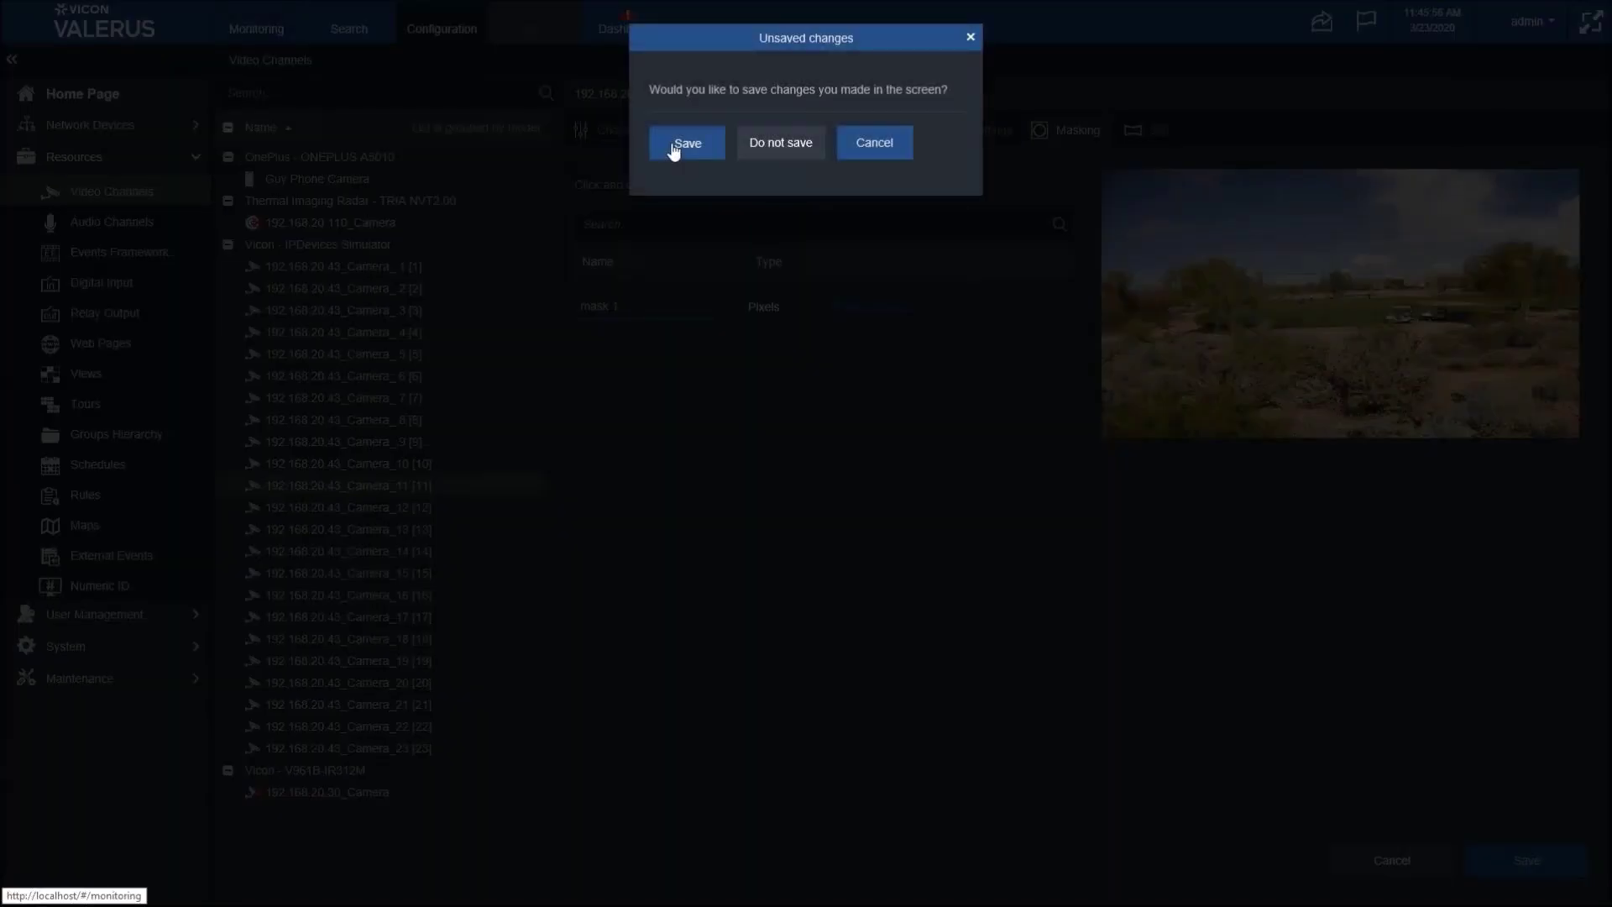
key(Return)
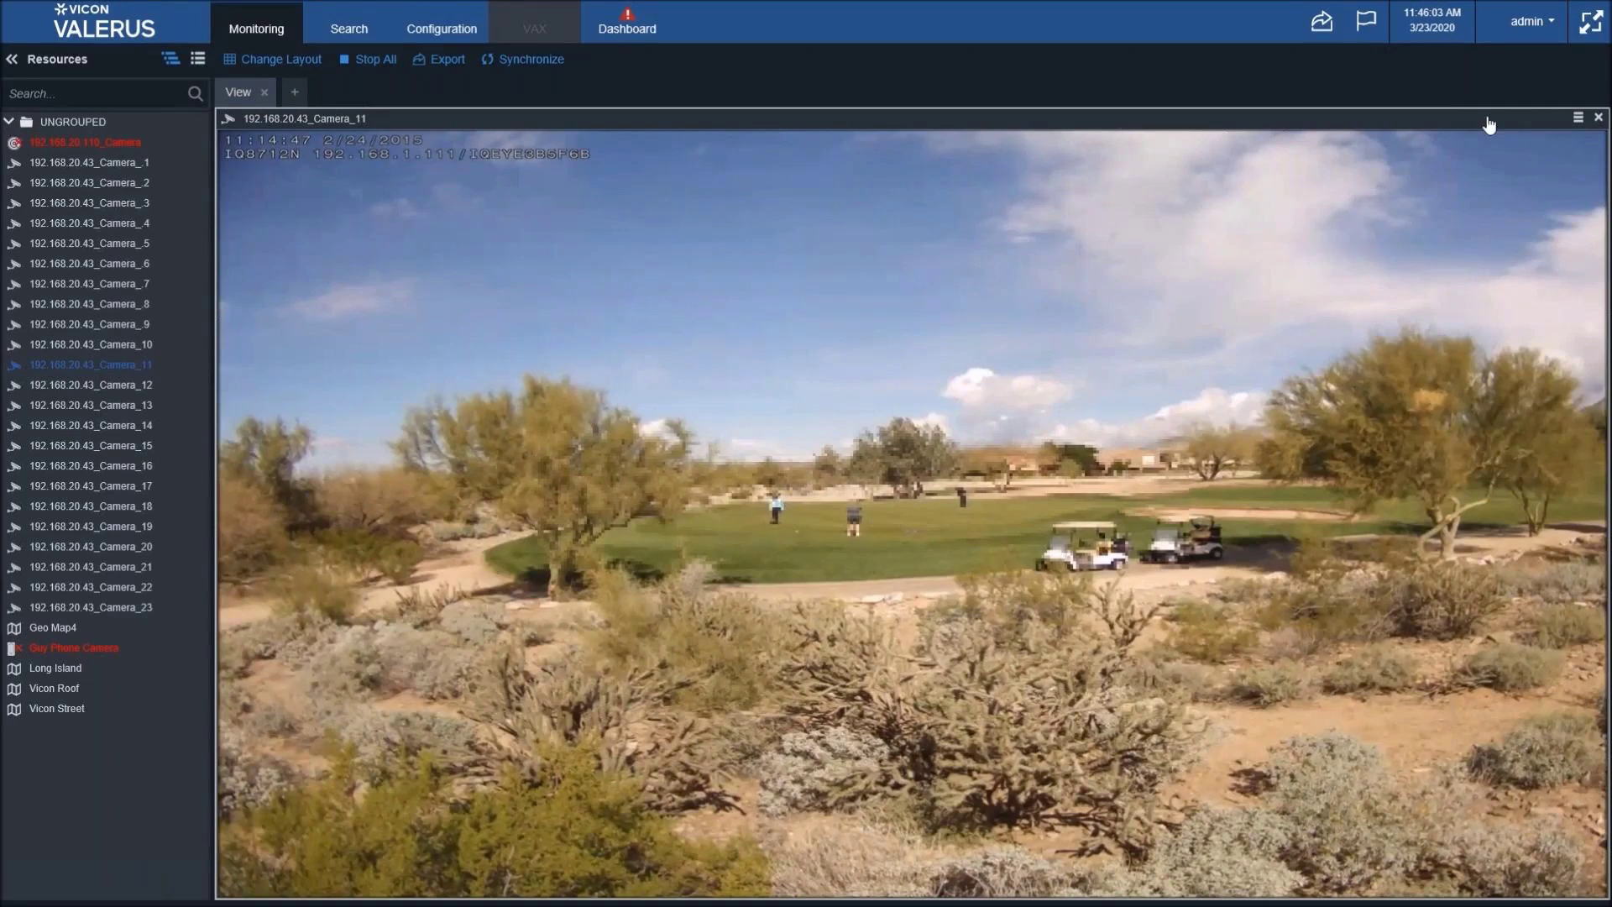
- Check Camera_11's live video, then go back to its Masking configuration
mouse_move(1497, 126)
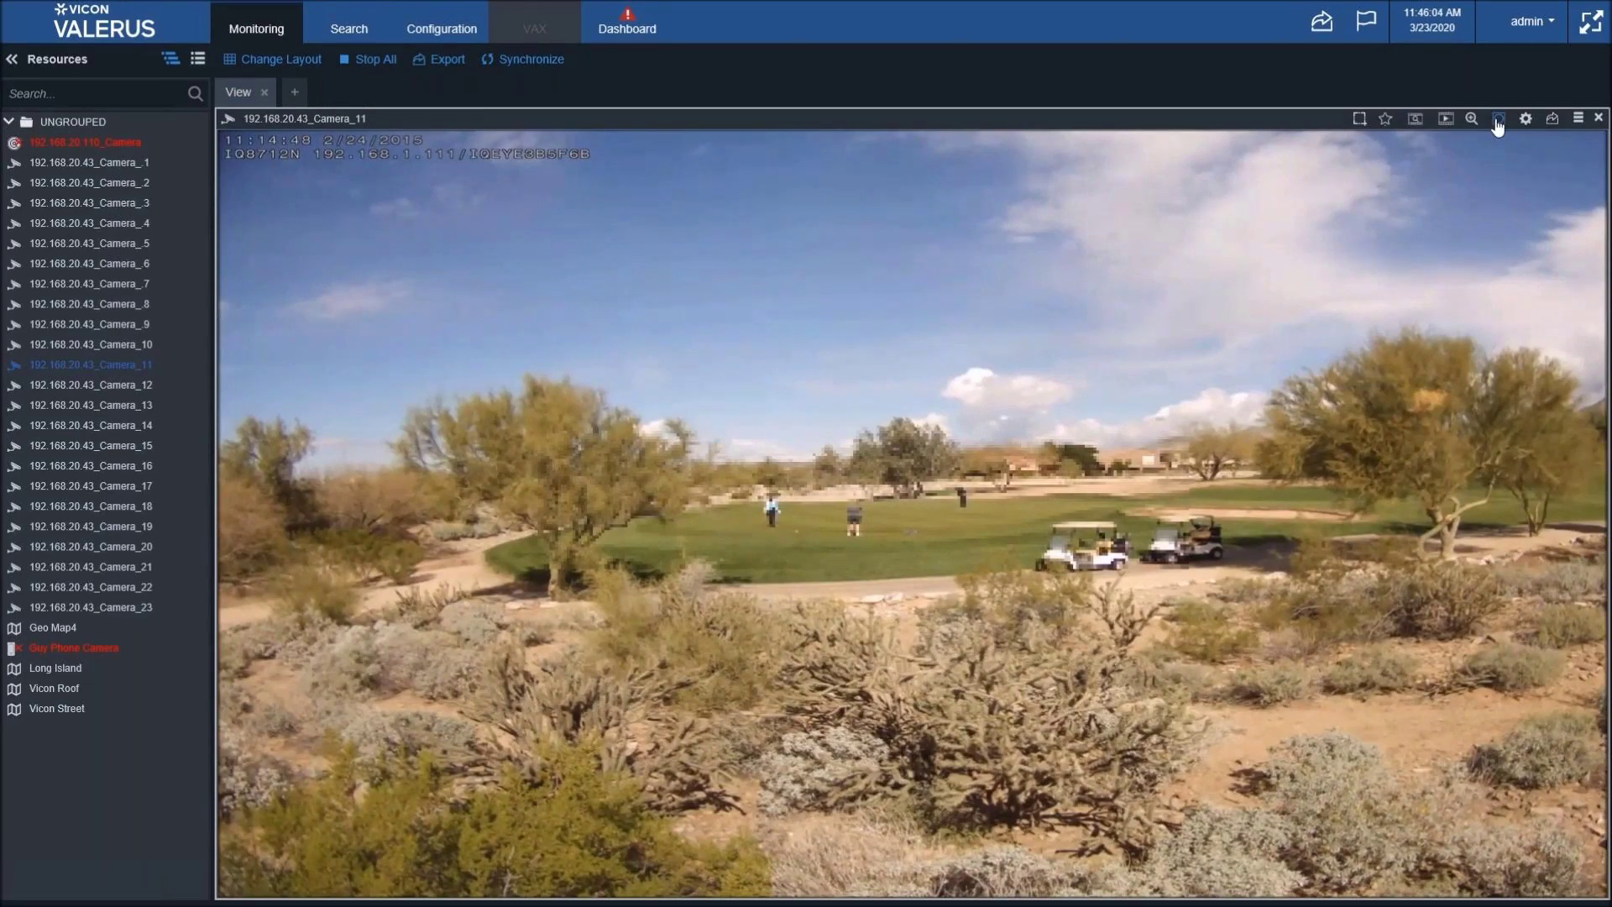
click(1498, 122)
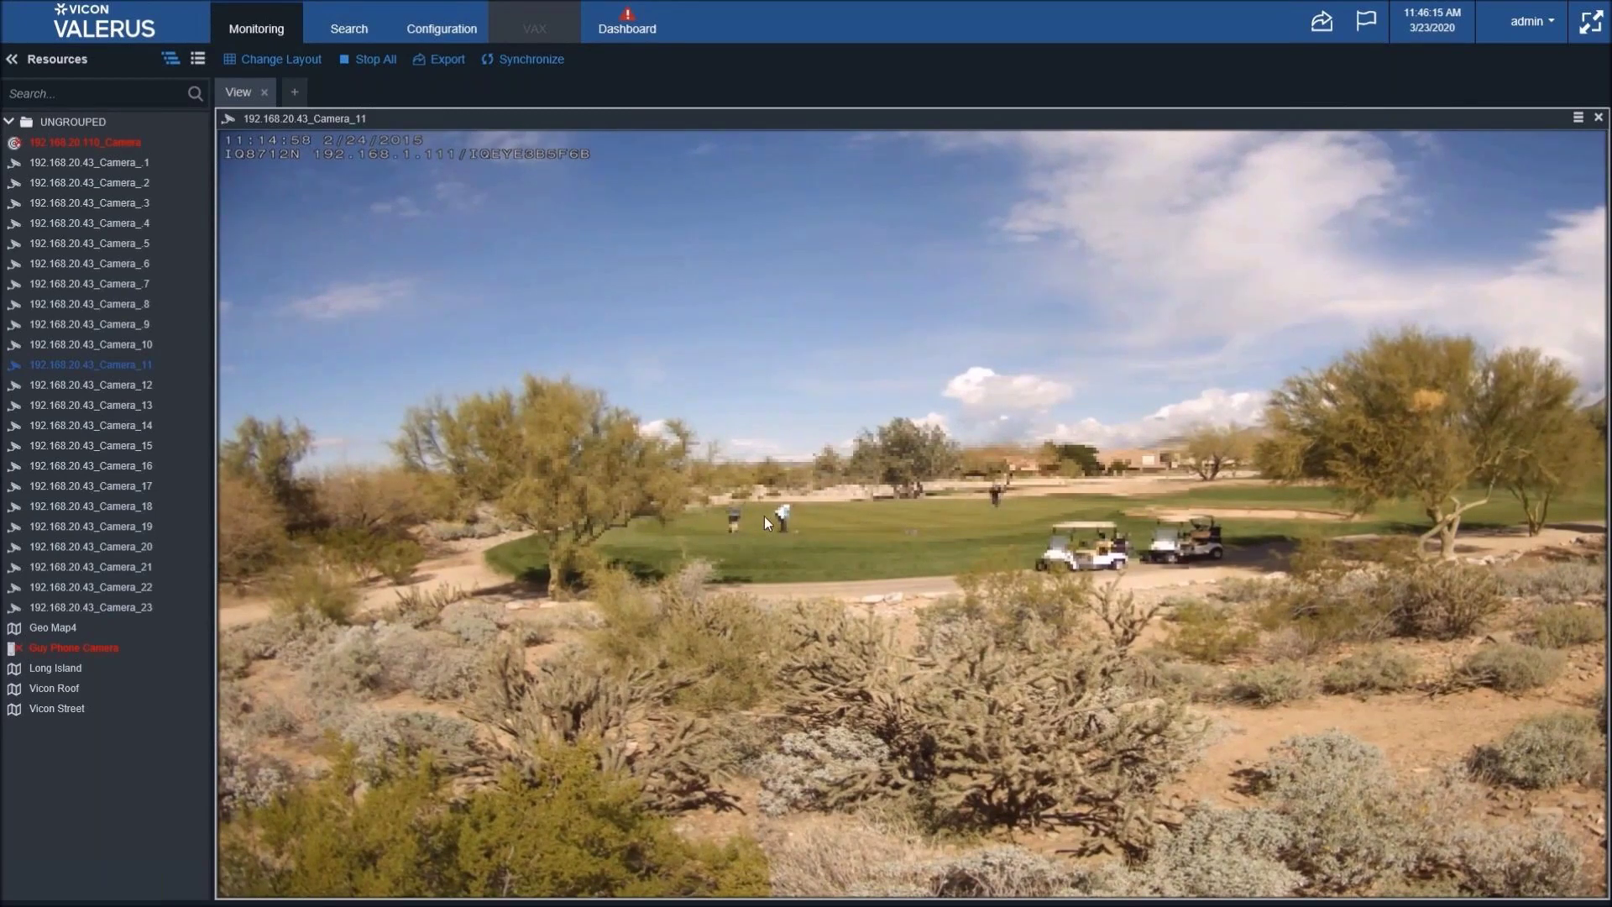
mouse_move(1525, 123)
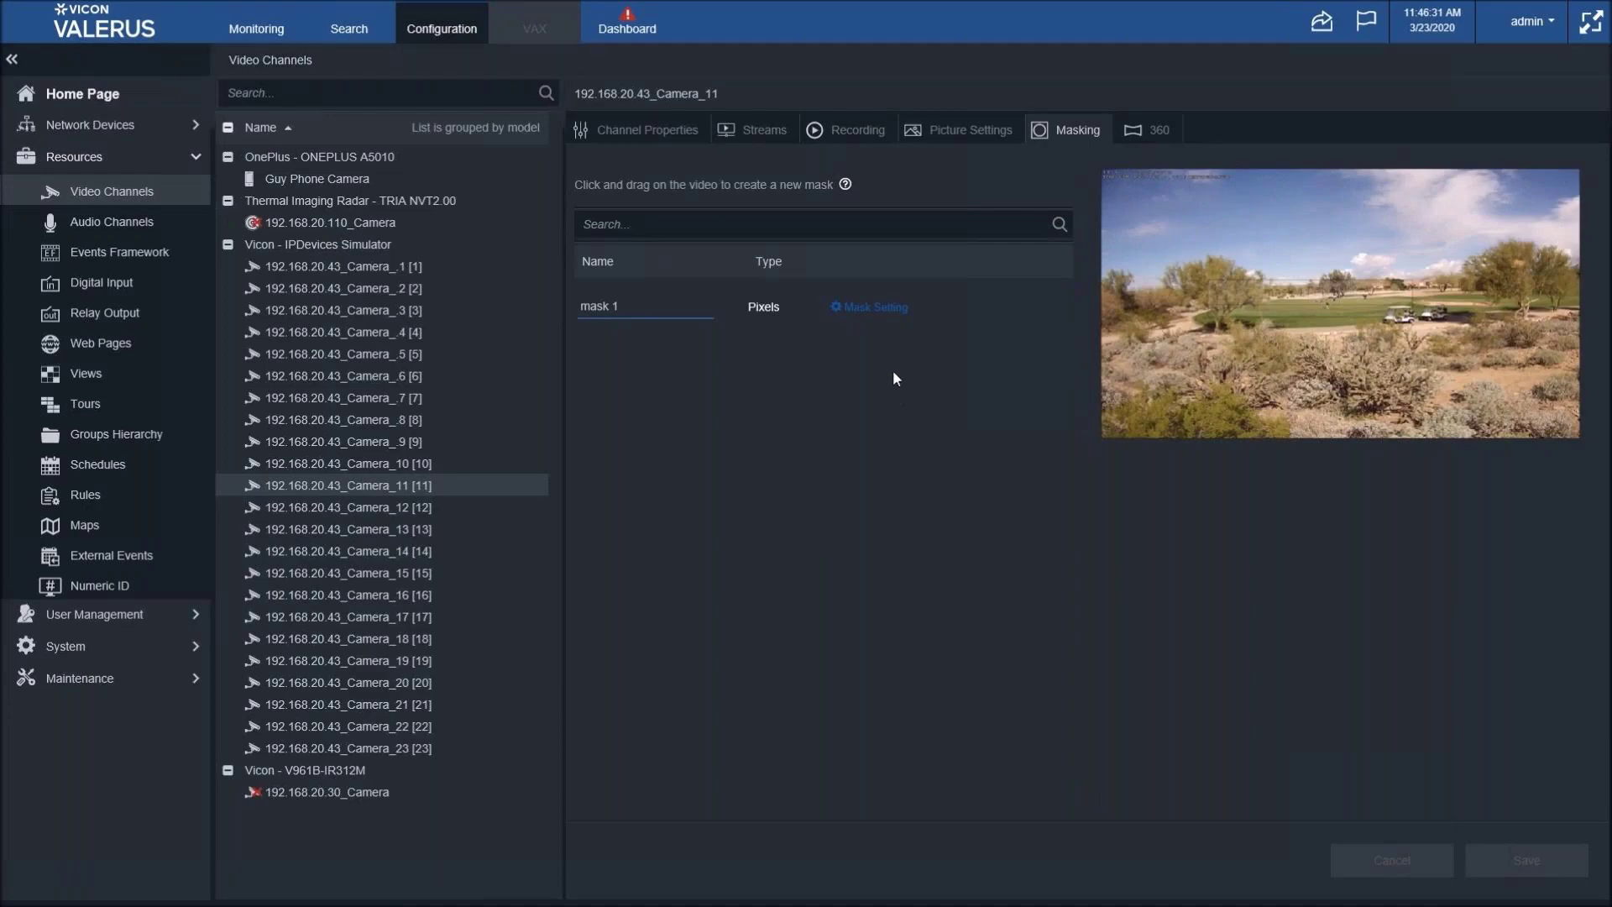
- Raise mask 1's pixel size to 10, save, and view Camera_11's coarser pixelation in Monitoring
click(869, 307)
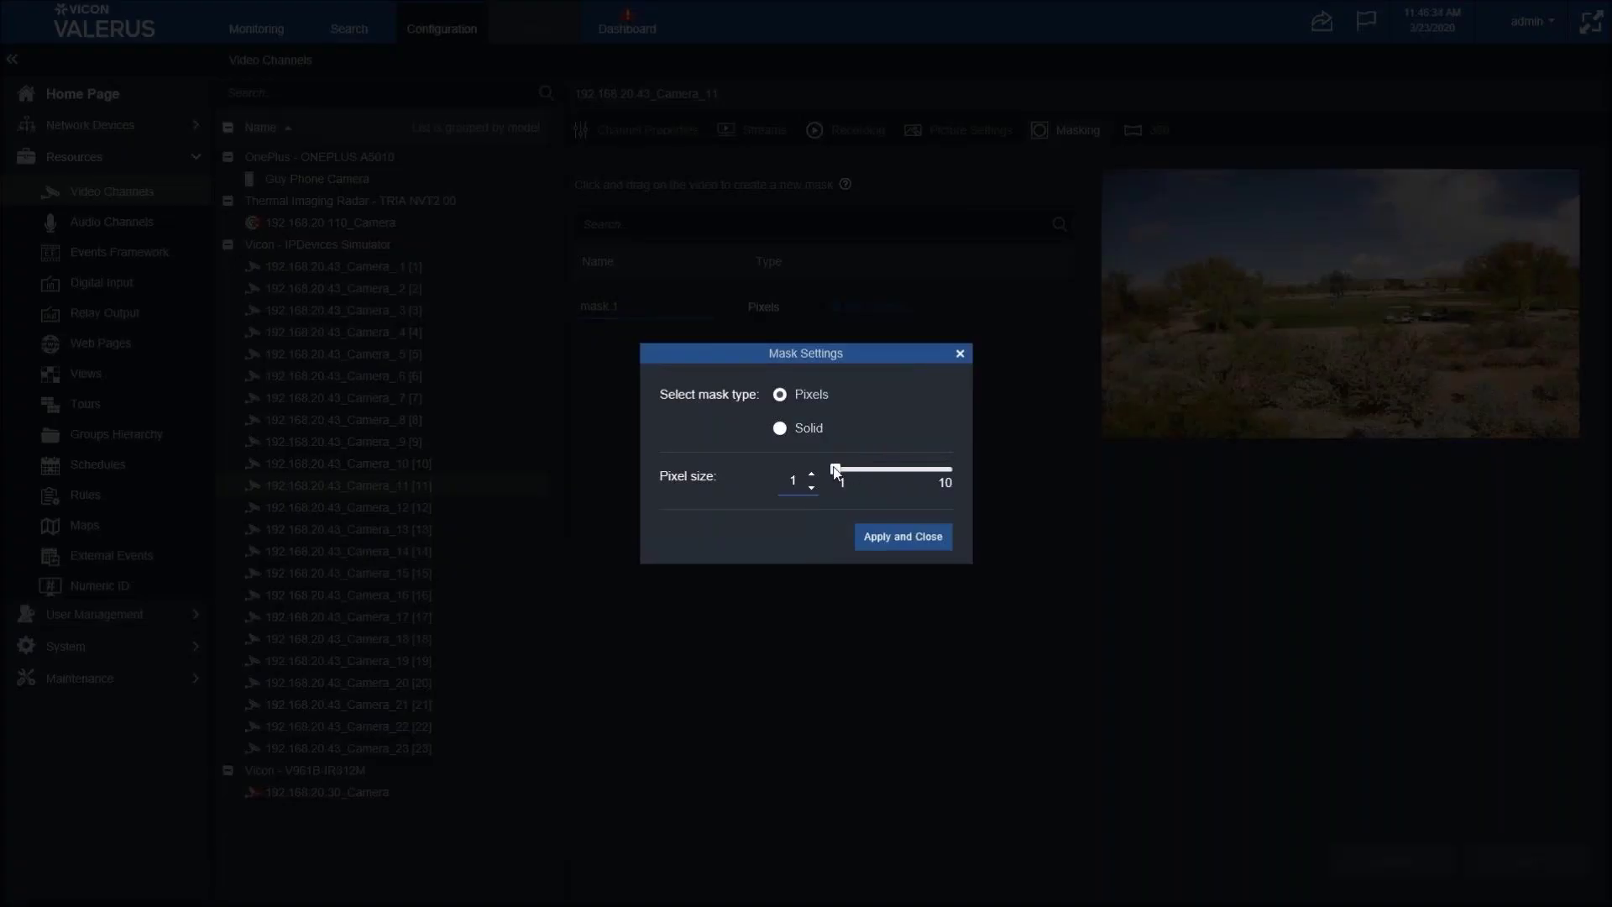
drag(837, 469, 950, 474)
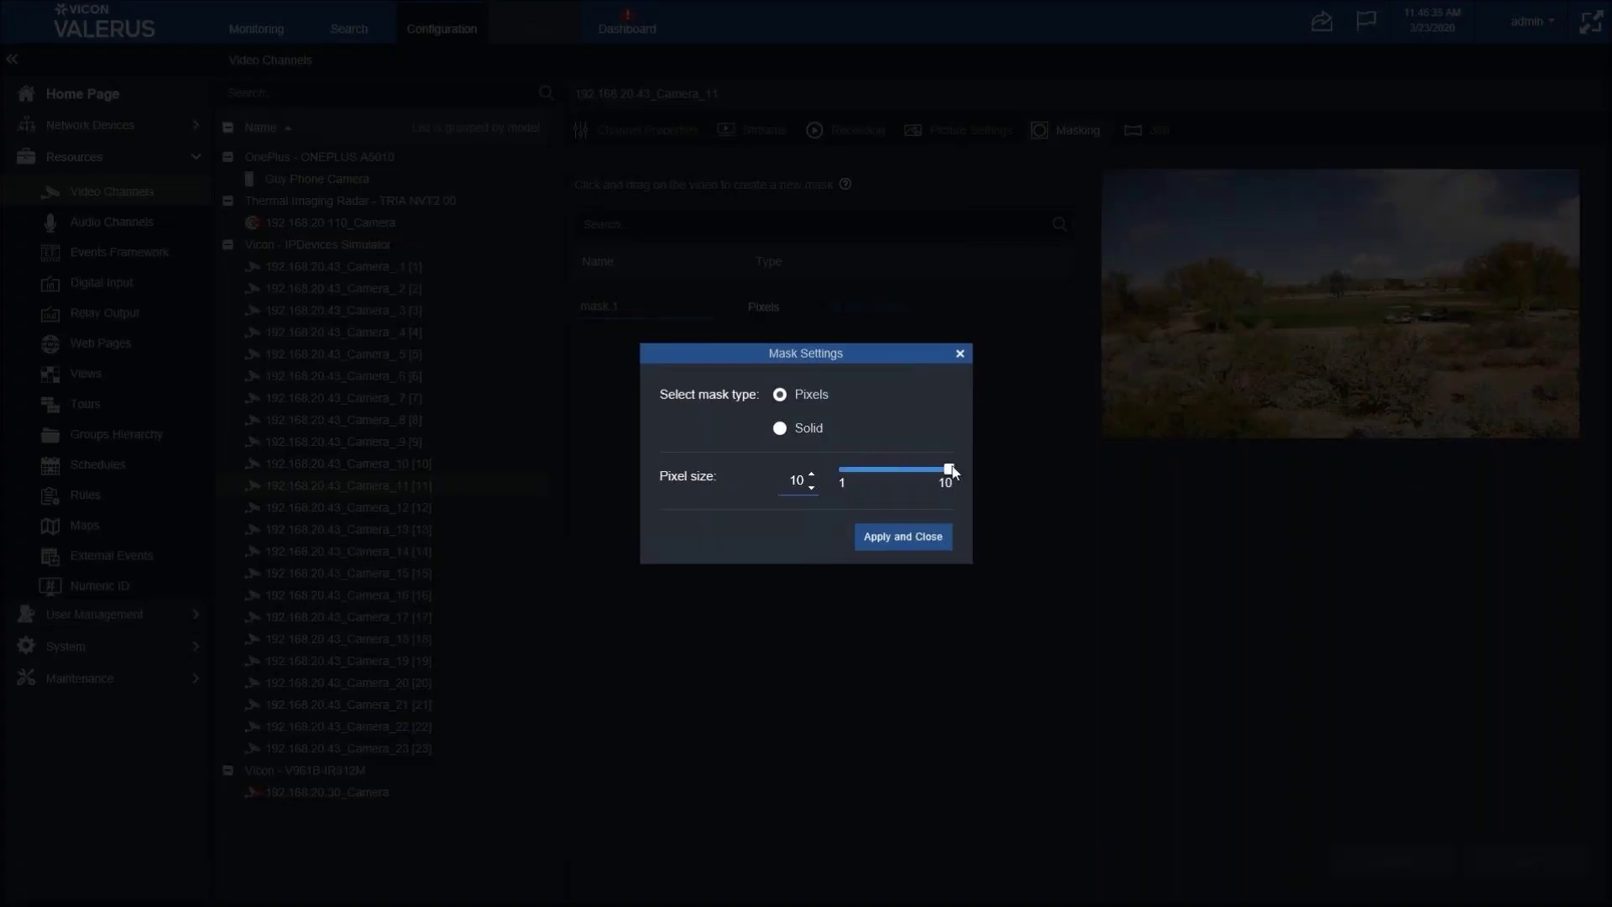
click(910, 546)
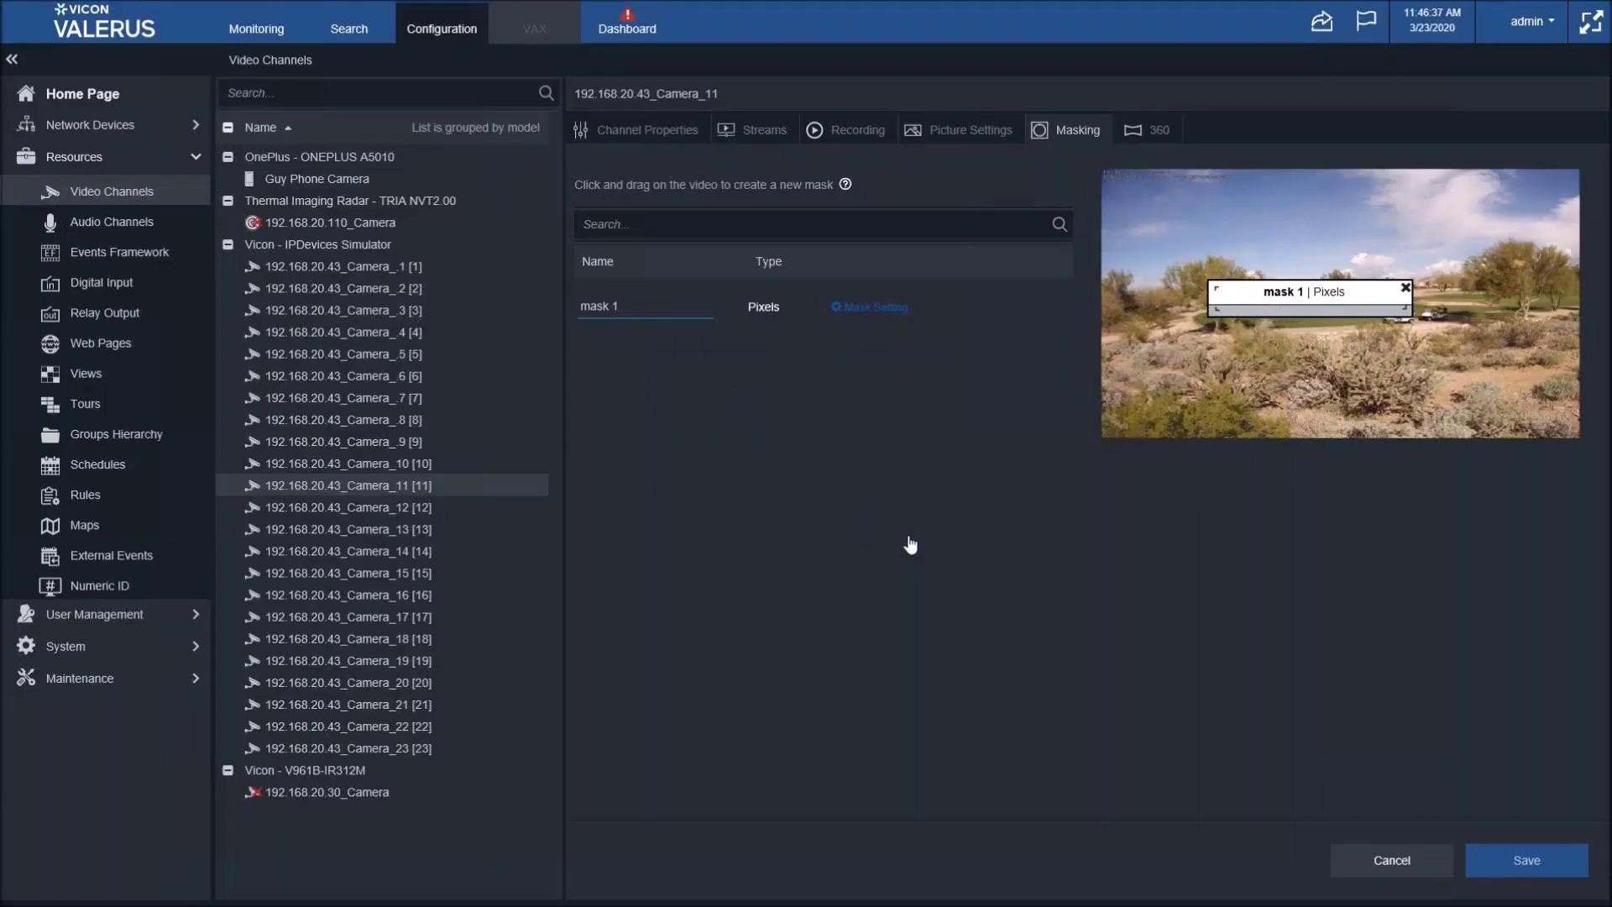
click(1526, 860)
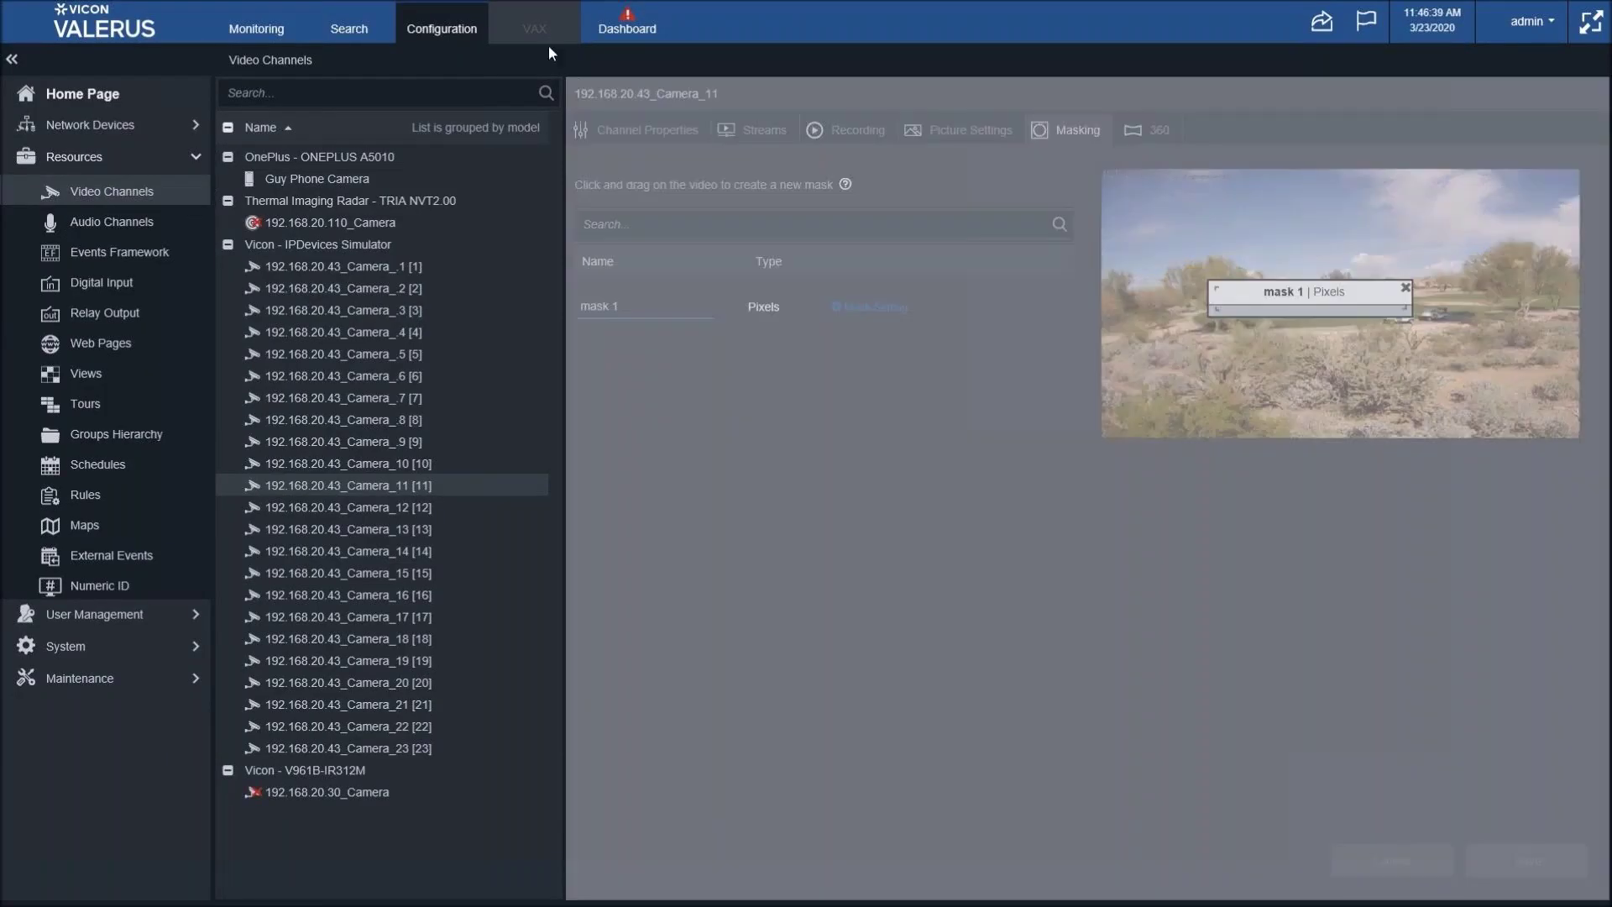
click(271, 27)
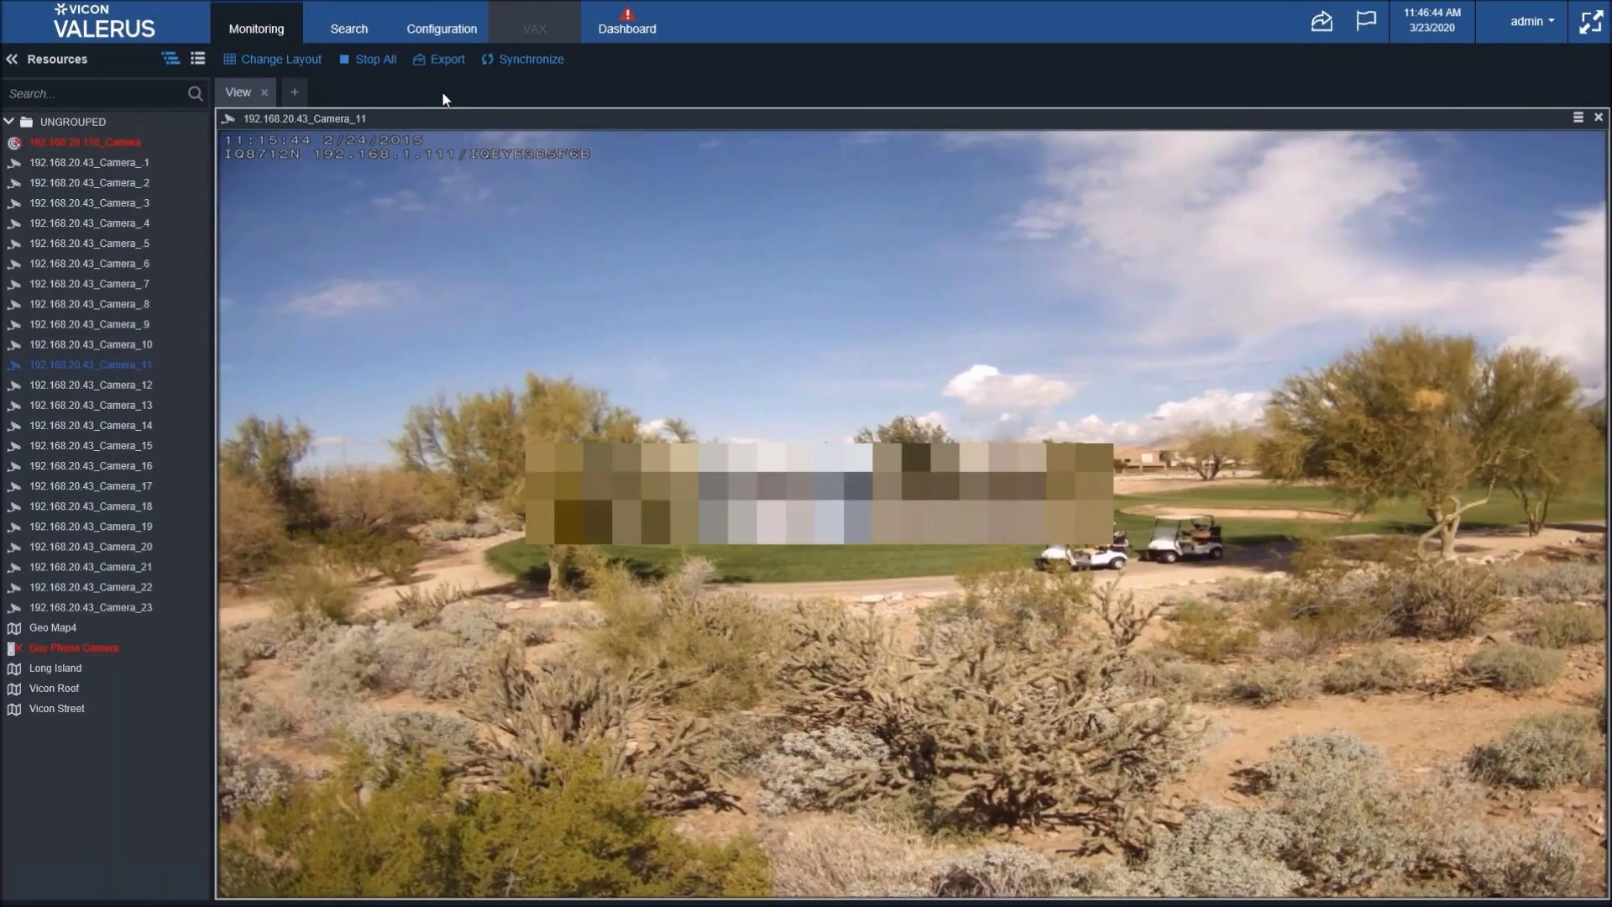
mouse_move(690, 458)
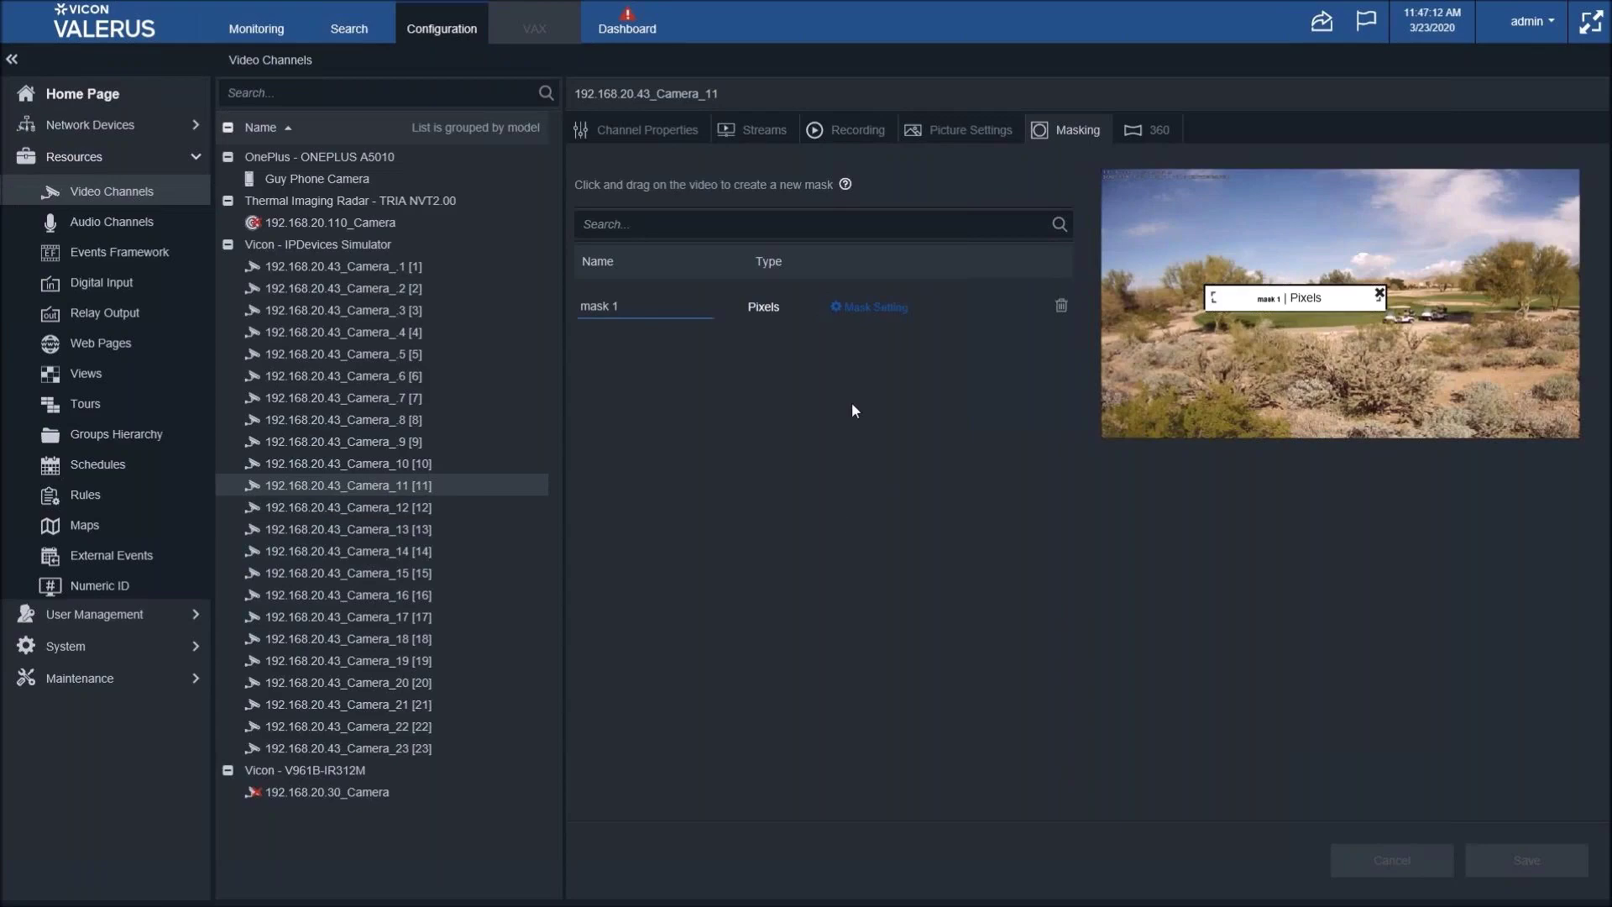
- Change mask 1 to a solid blue fill, apply it, and save Camera_11's masking
click(869, 307)
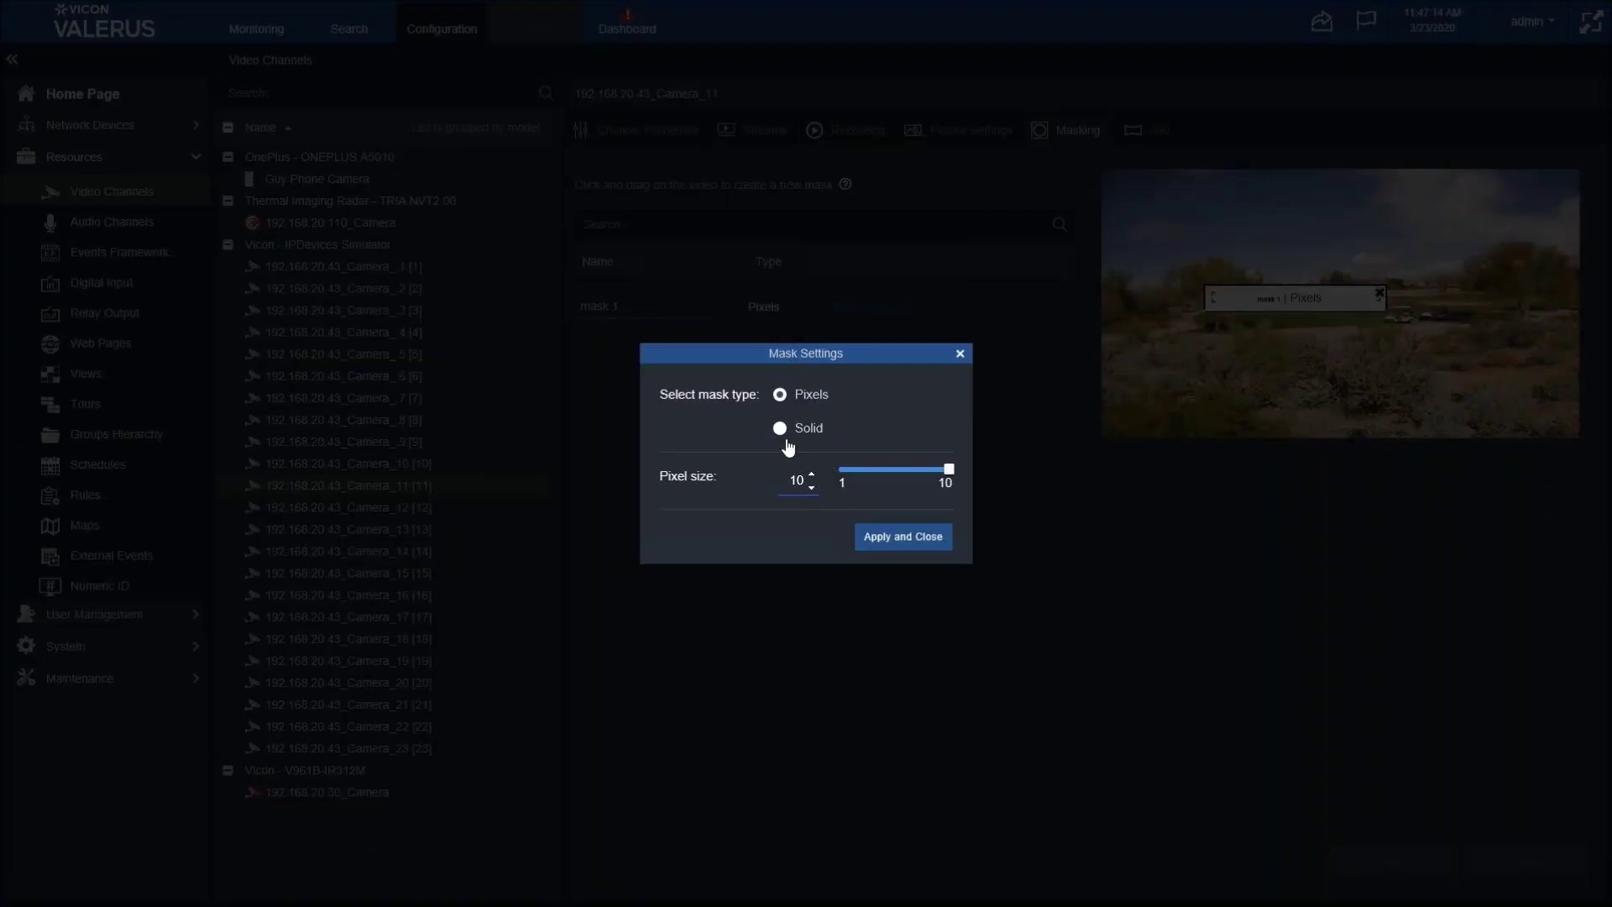
click(779, 428)
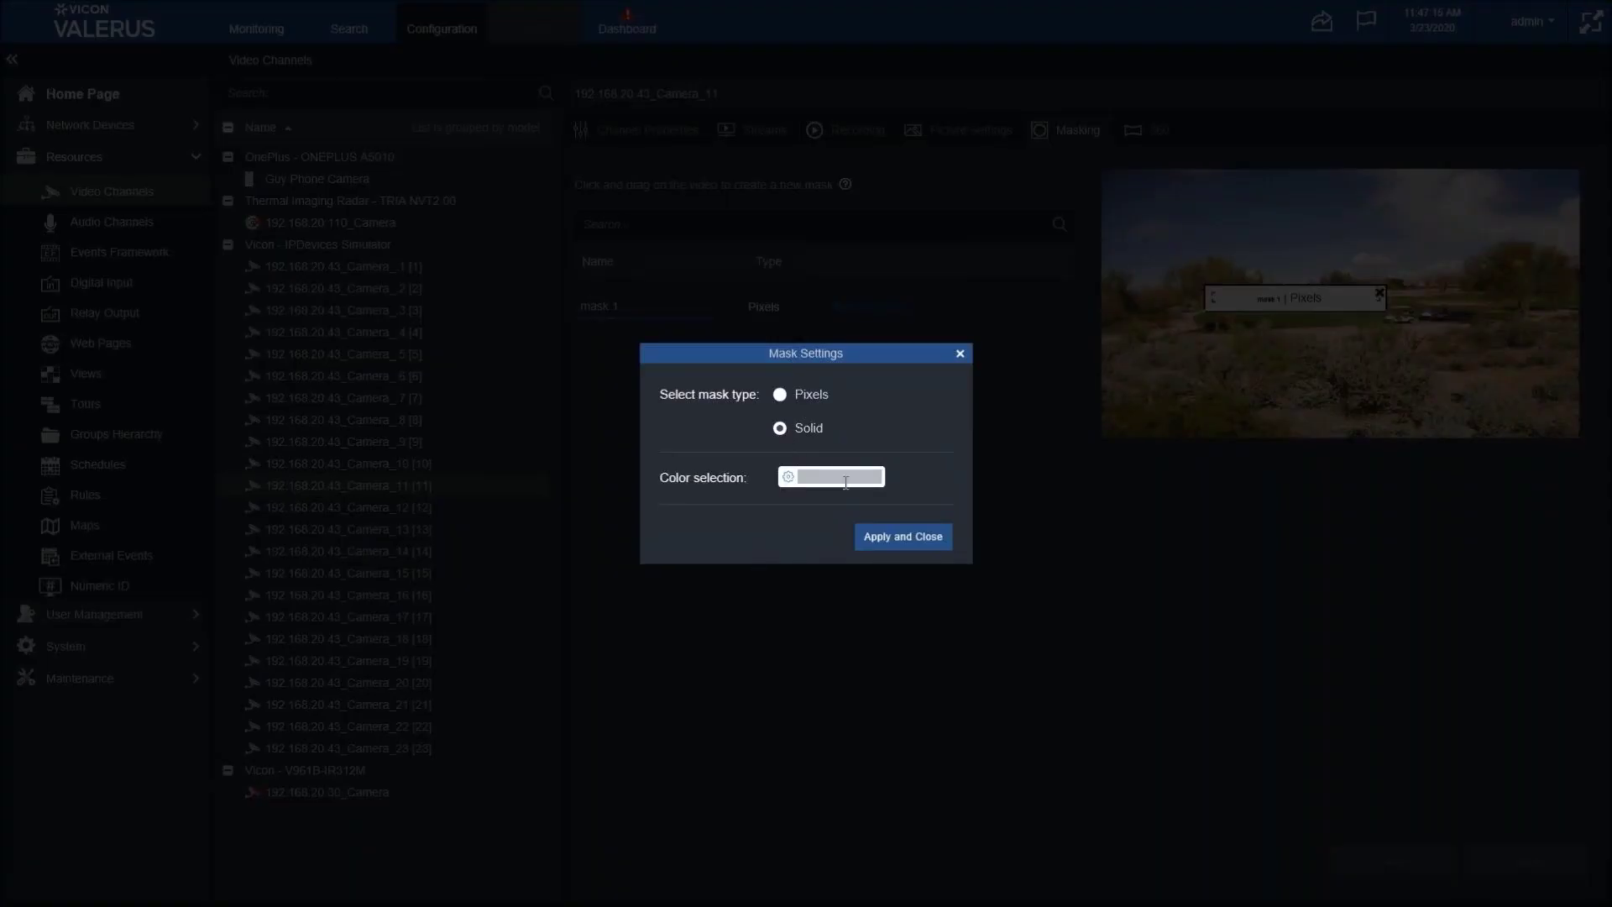
click(787, 476)
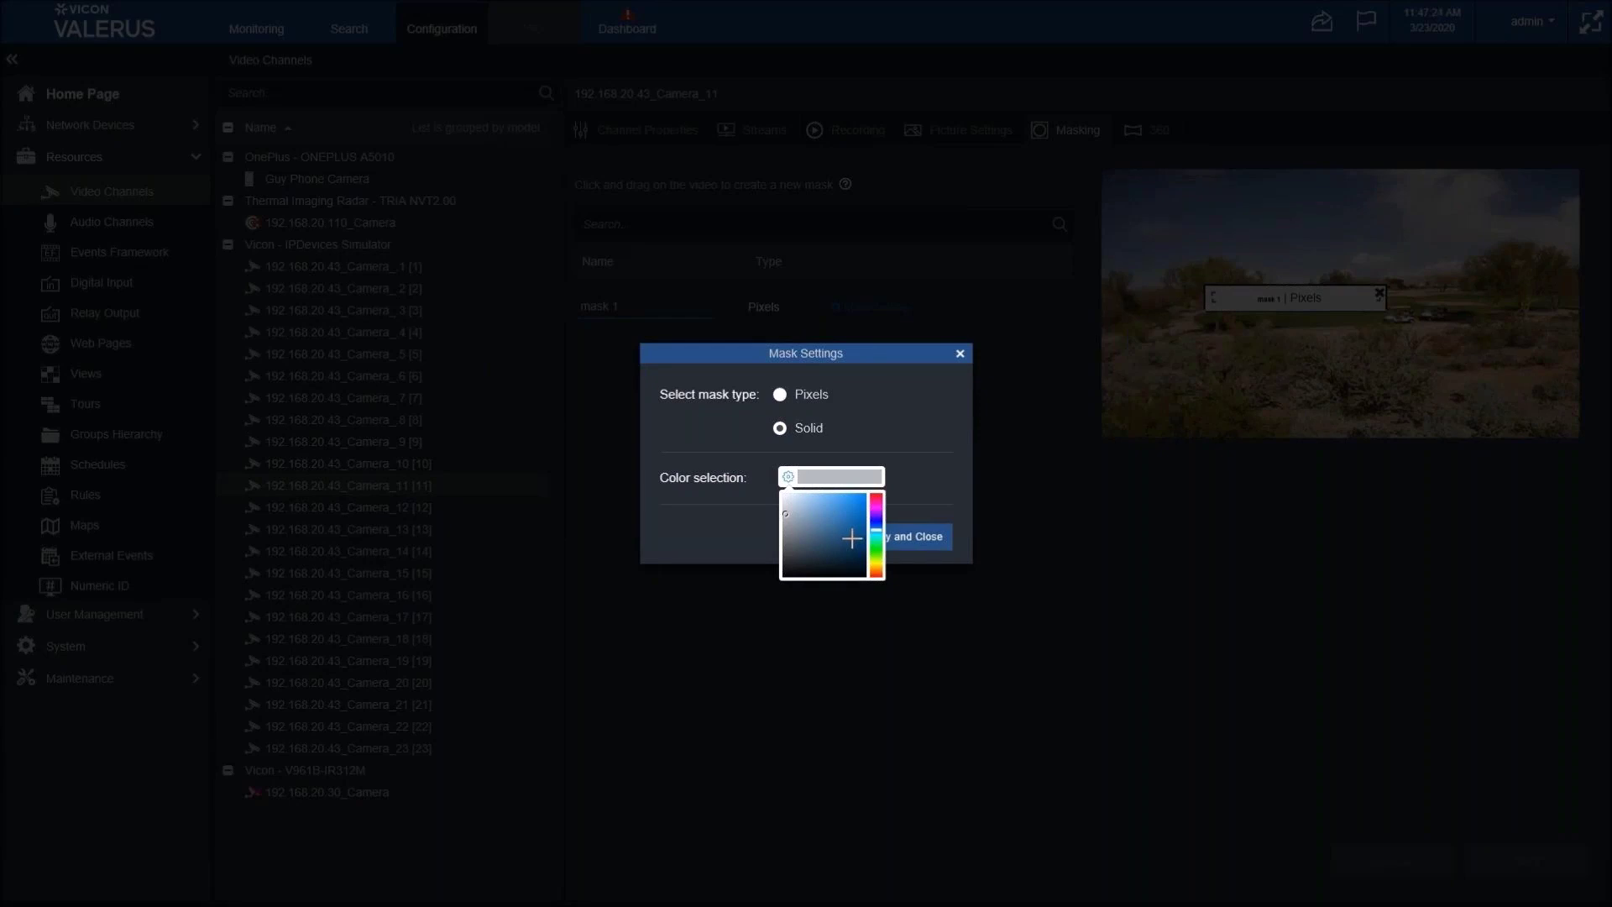
click(854, 501)
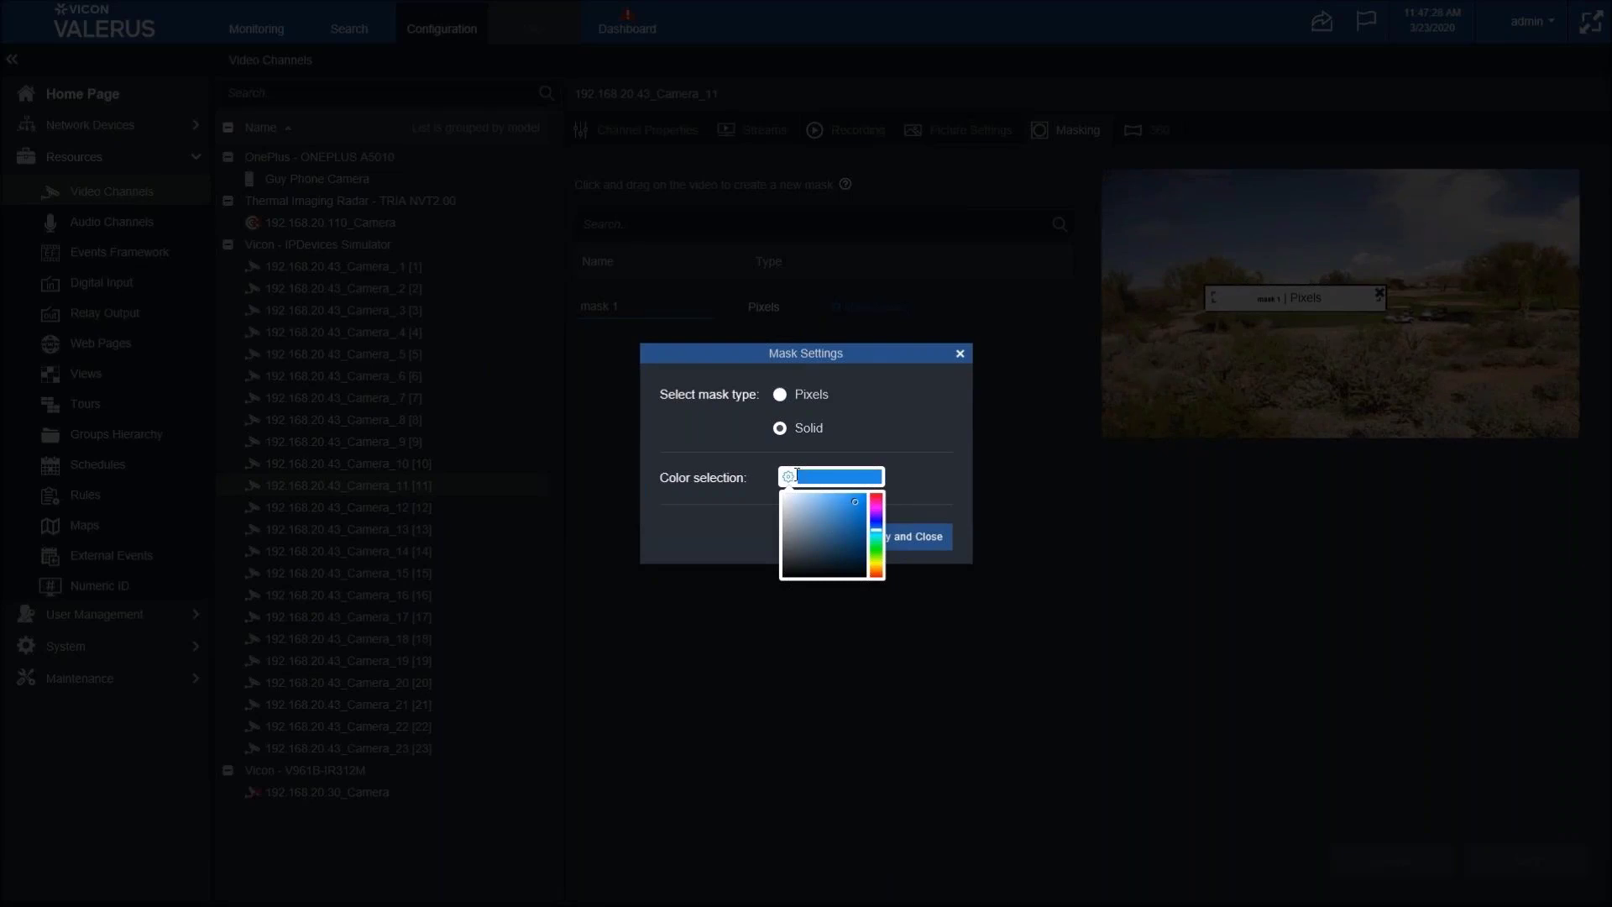
click(941, 495)
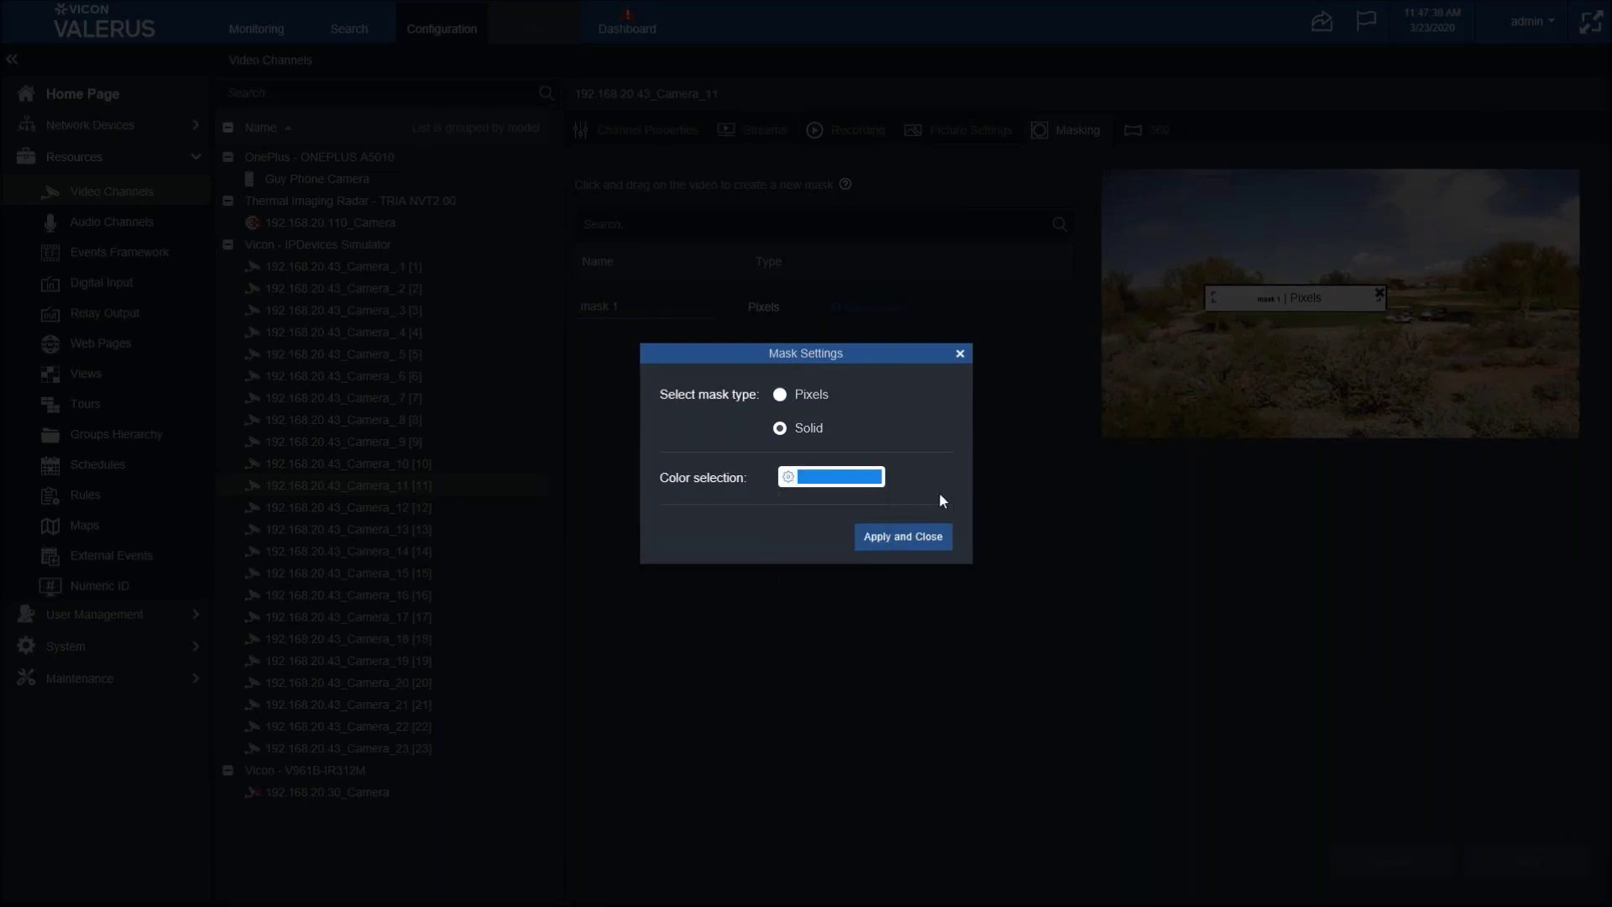
click(895, 544)
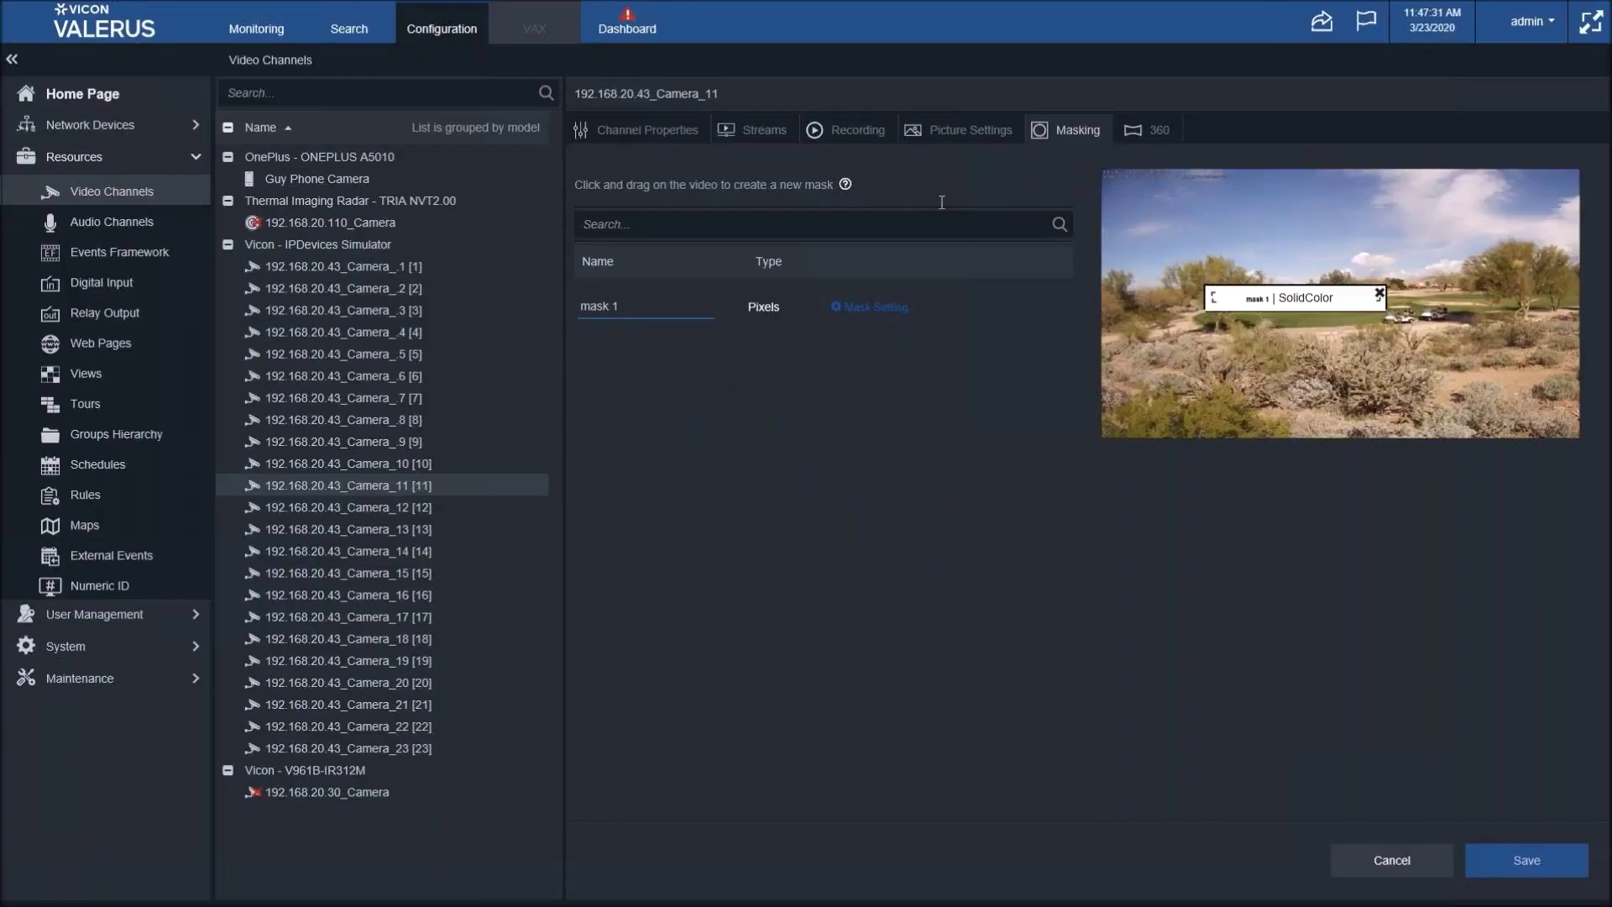
click(1521, 857)
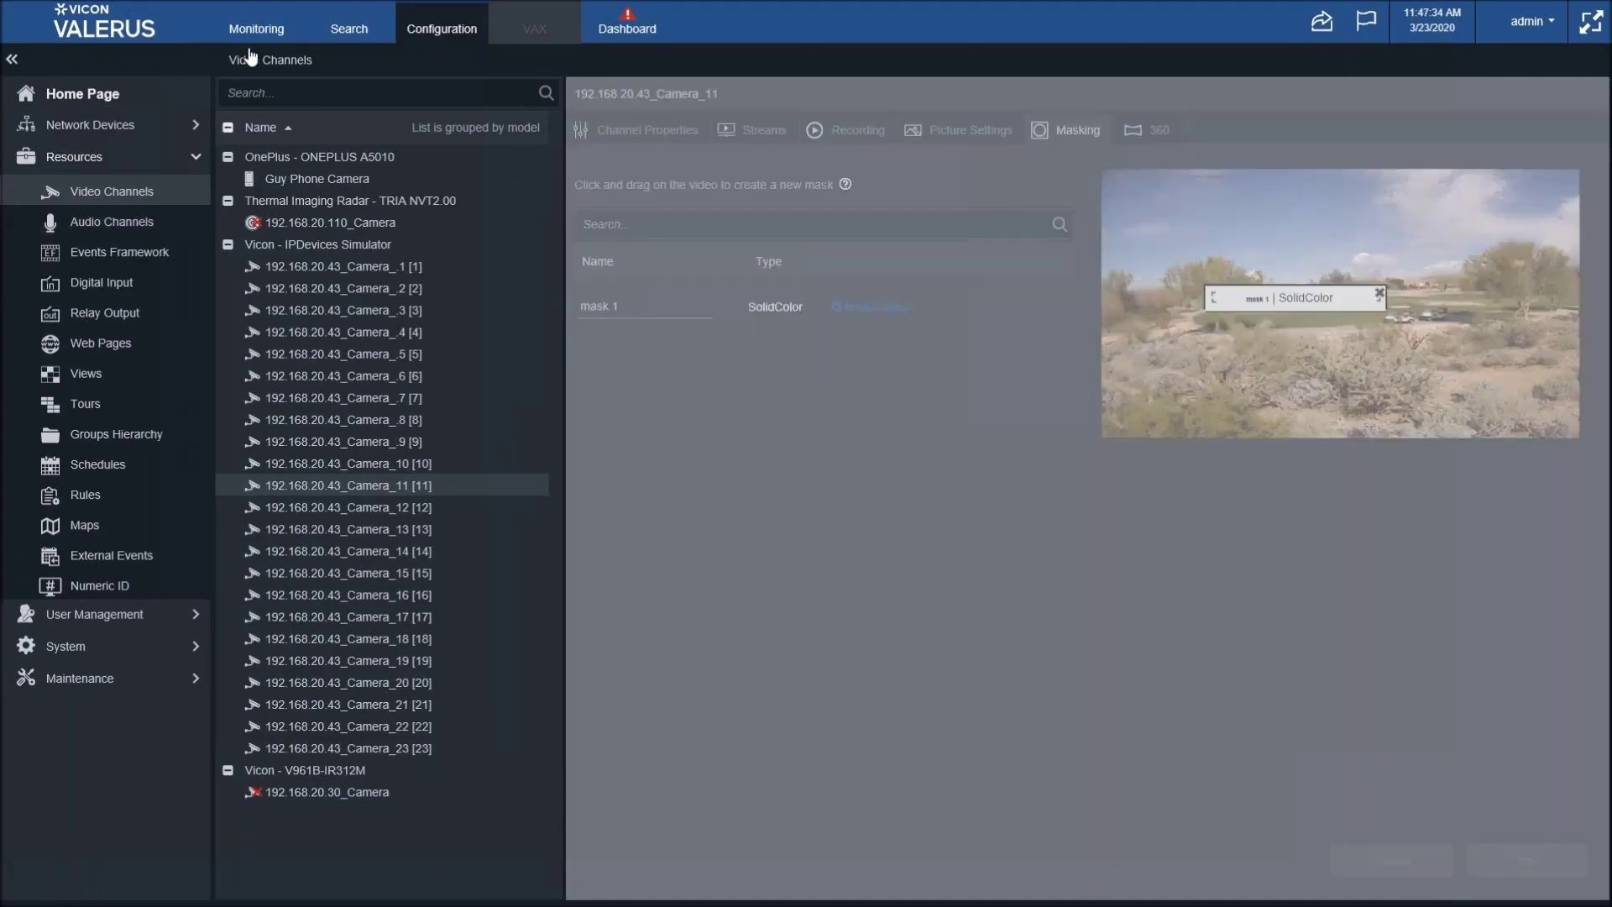
- Switch to Monitoring to check the blue mask on Camera_11's live feed
click(249, 42)
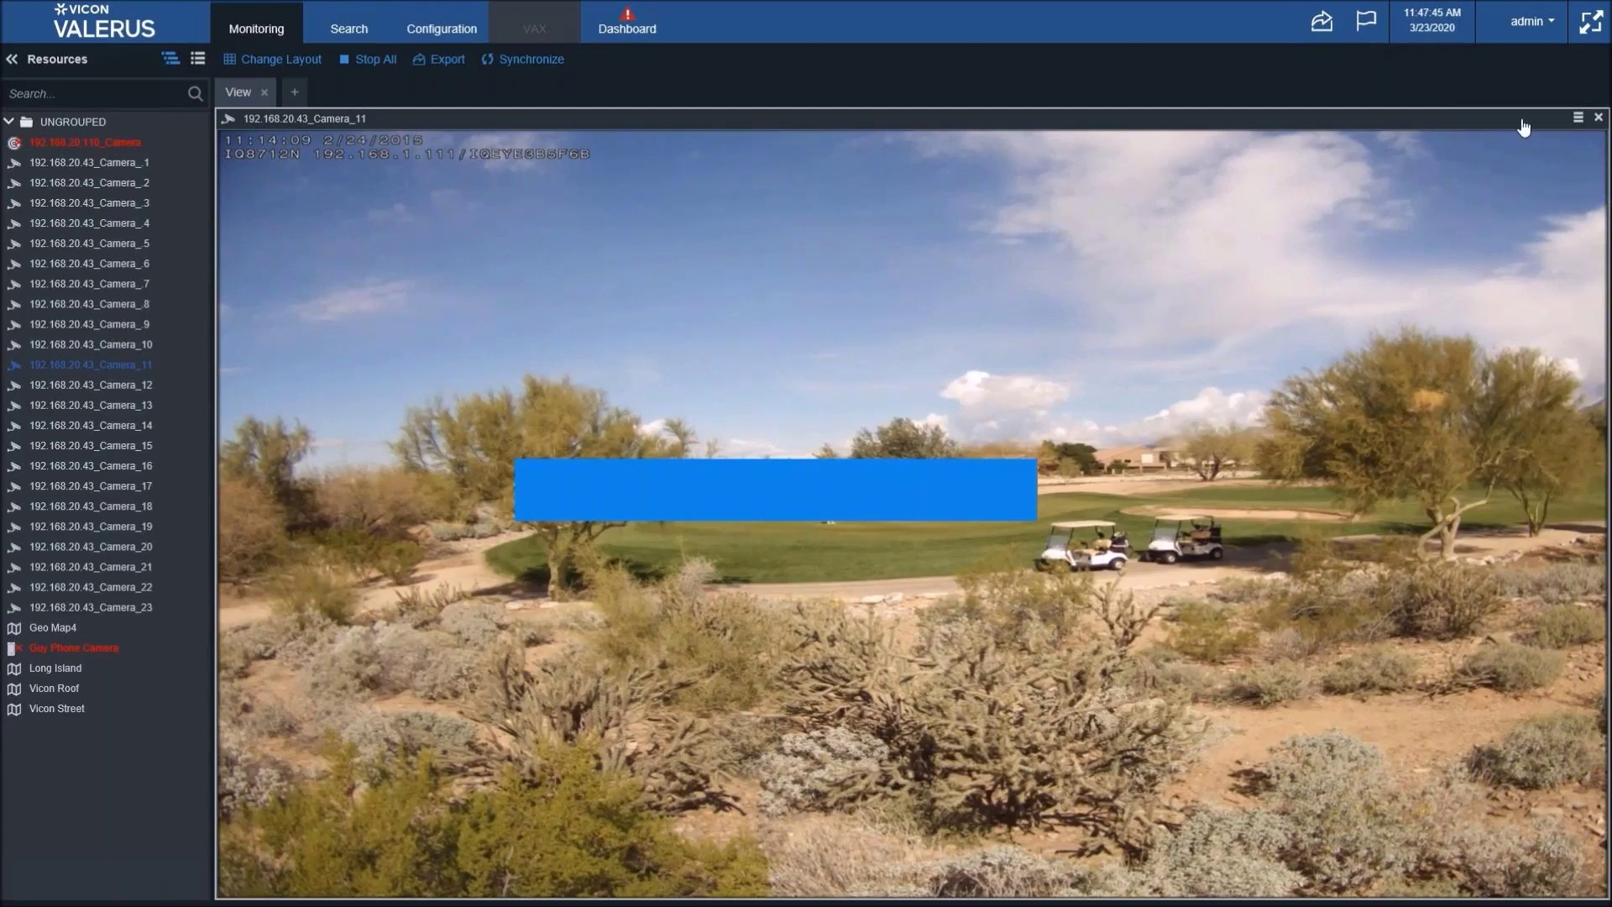
mouse_move(1502, 129)
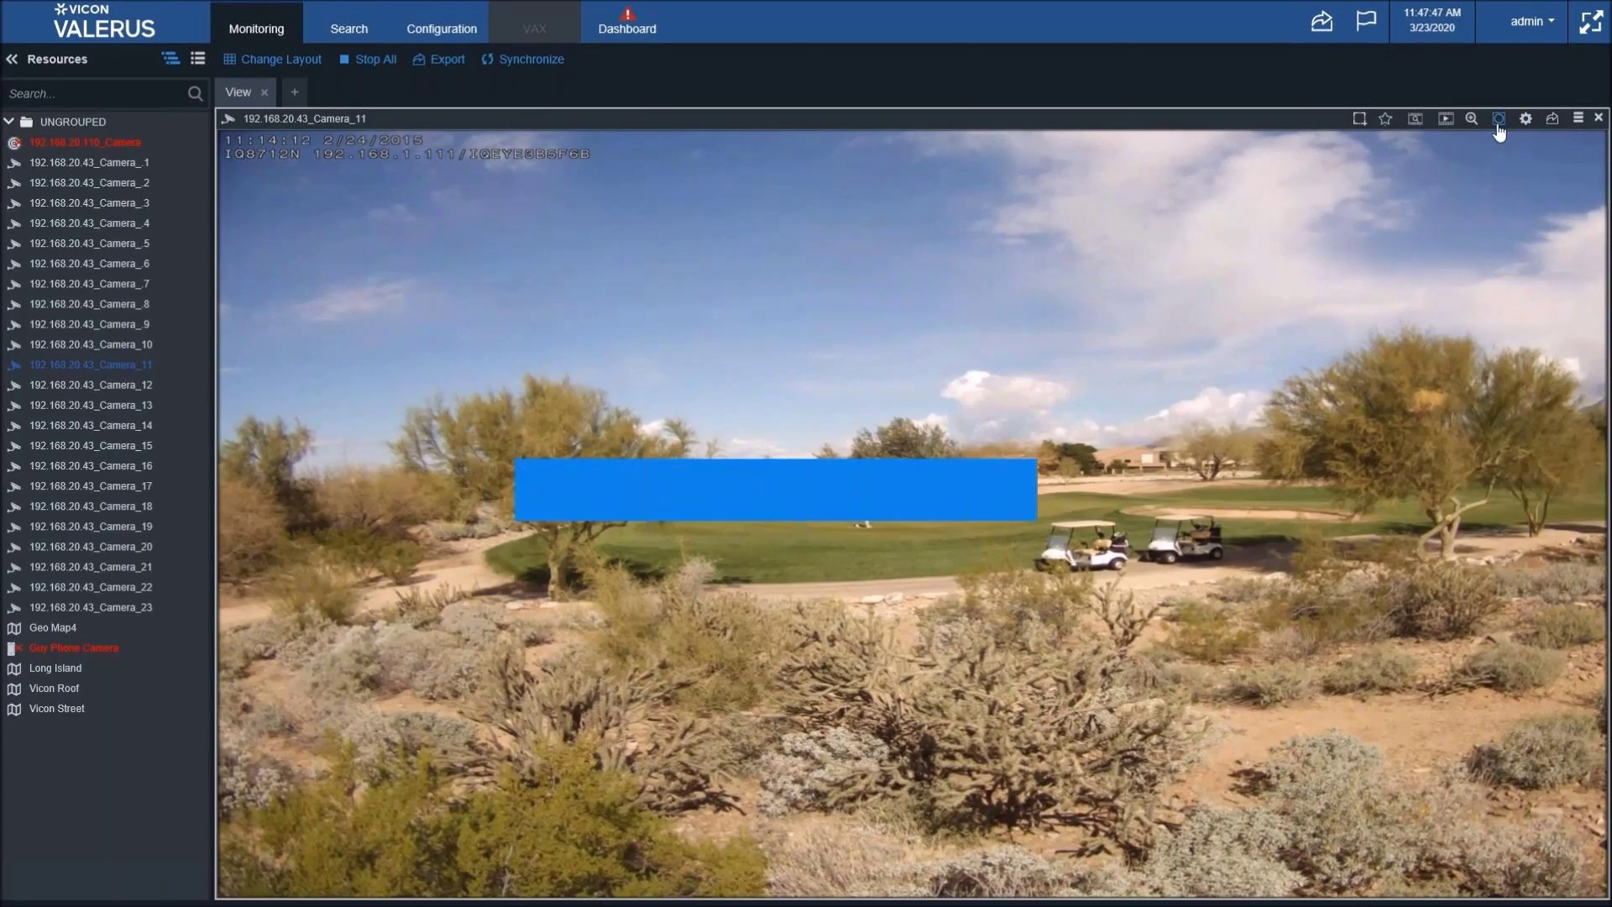
click(1499, 119)
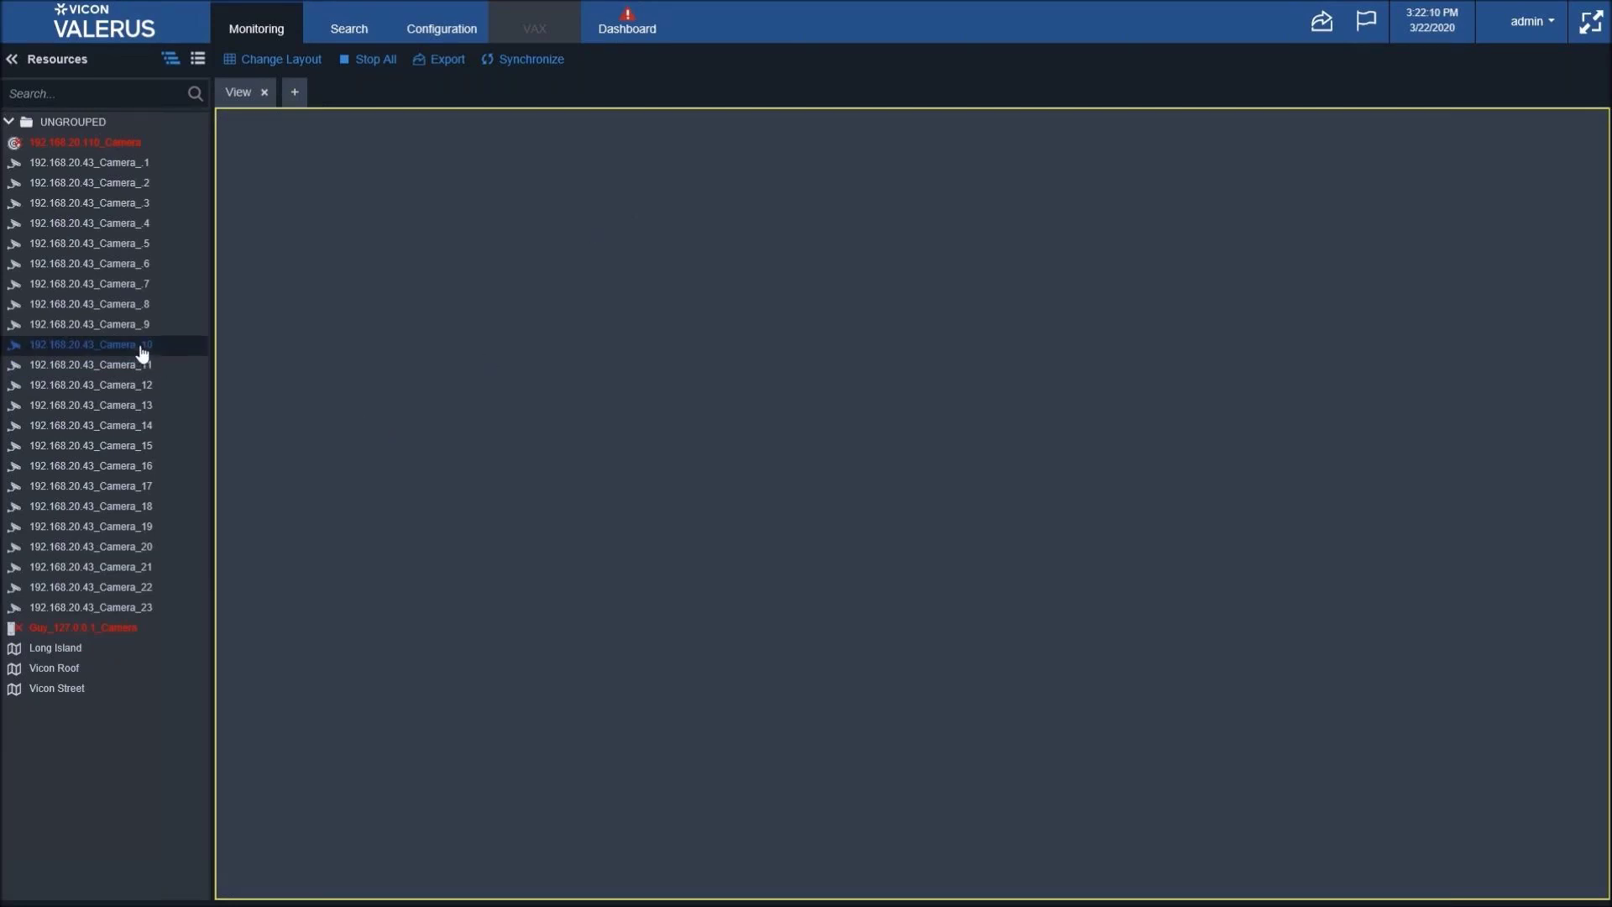
- Drag 192.168.20.43_Camera_10 from Resources into the empty view tile
drag(140, 347, 503, 342)
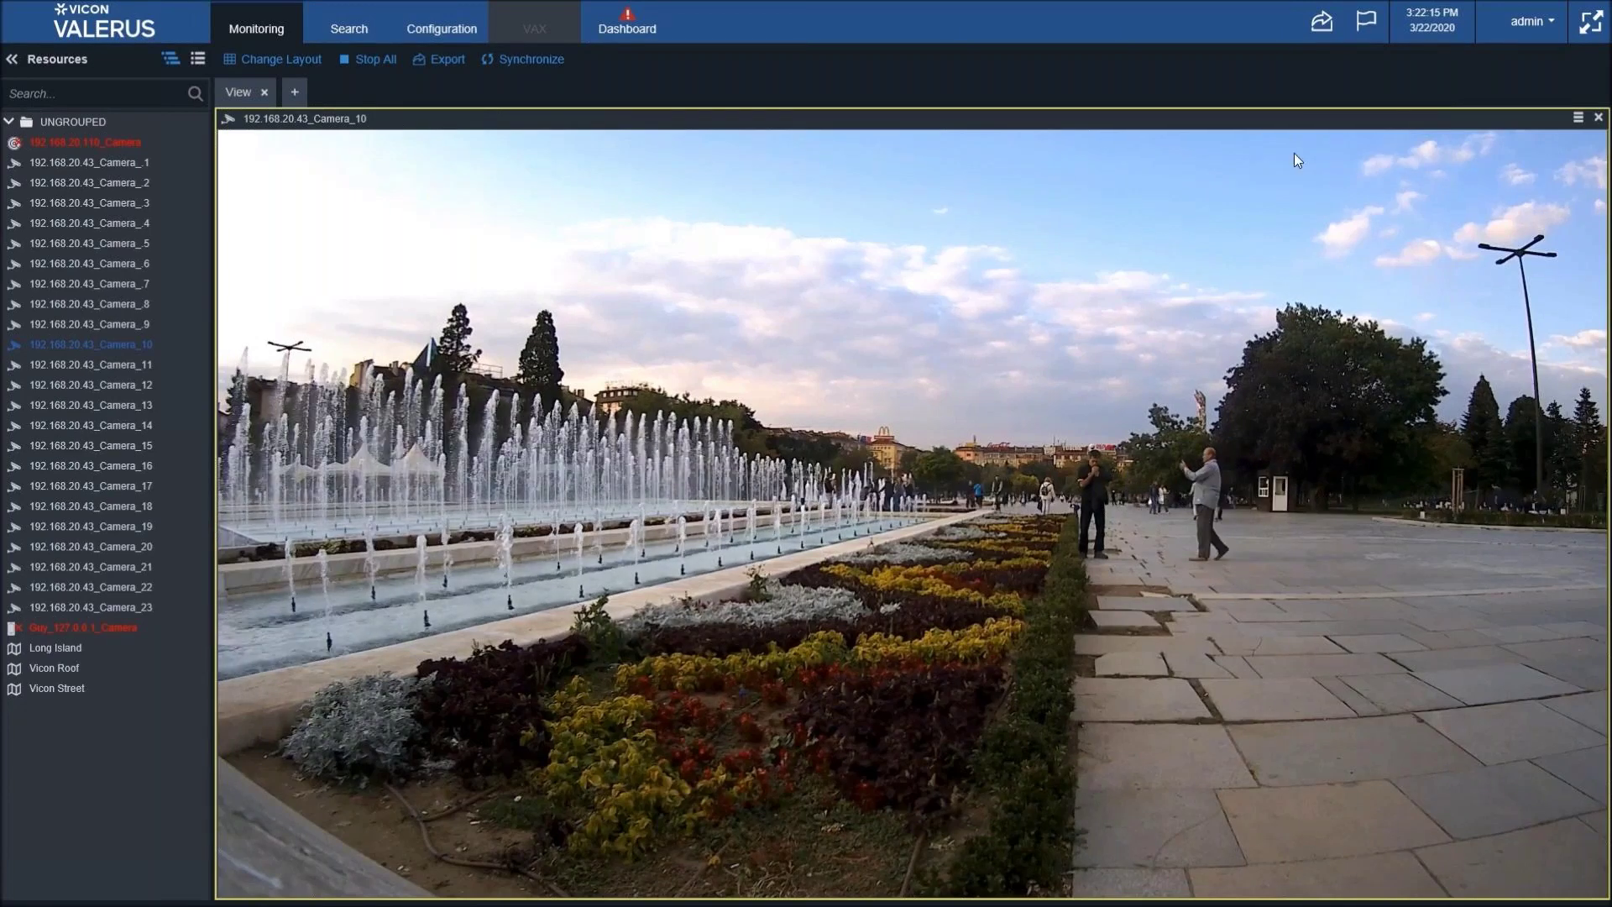
mouse_move(1387, 123)
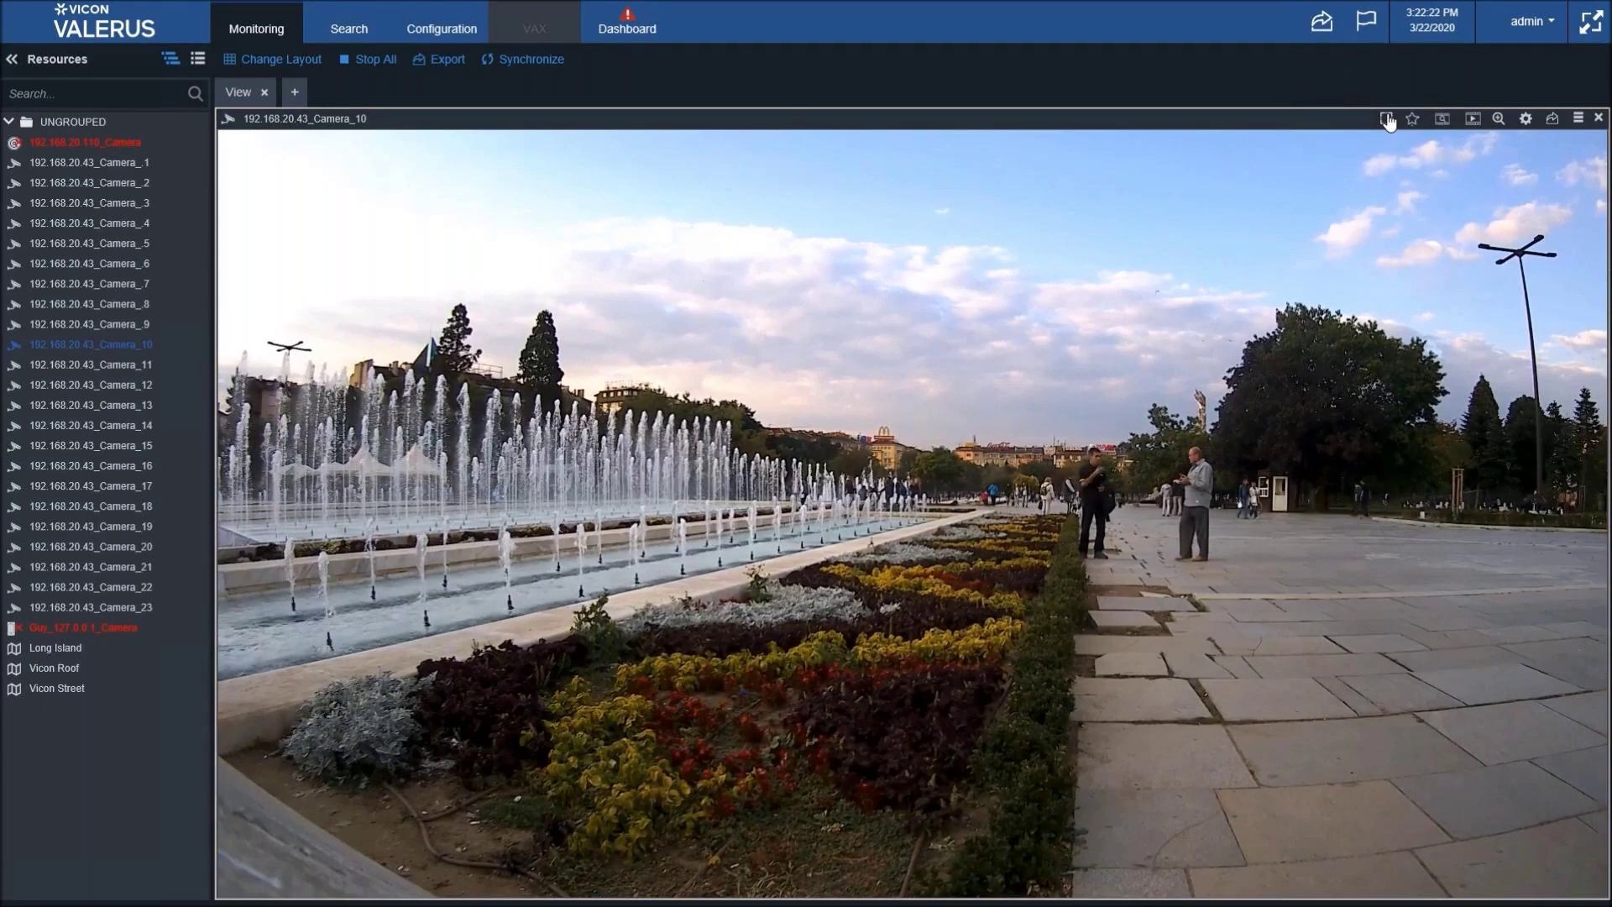
- Save two live Camera_10 snapshots, then one from recorded playback around 1:19 PM
click(1387, 120)
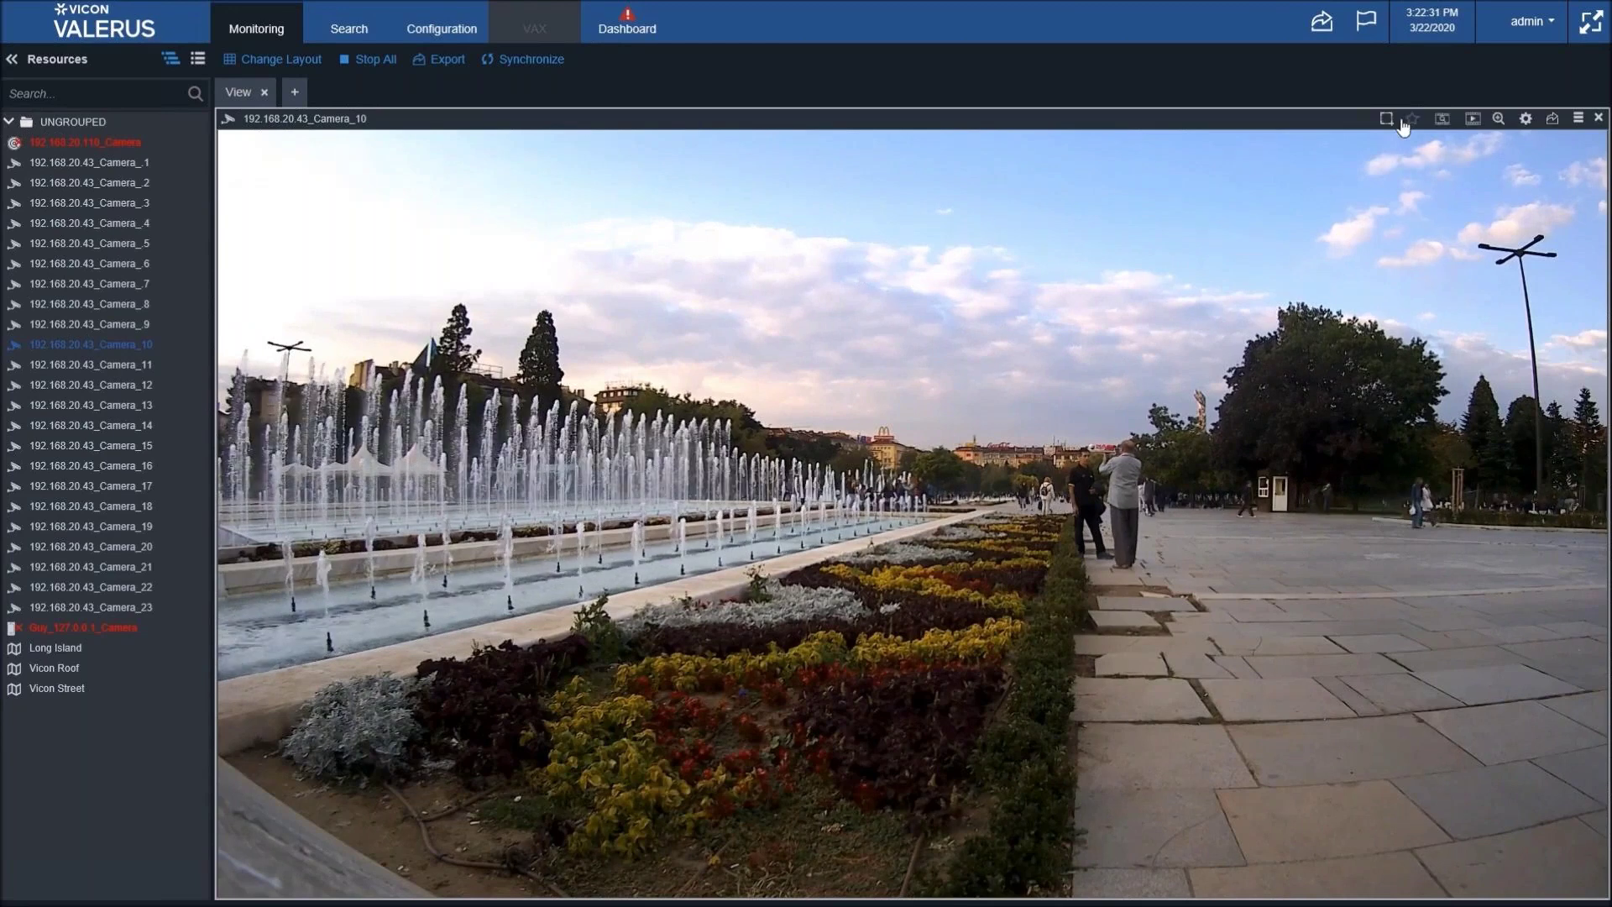
click(1400, 122)
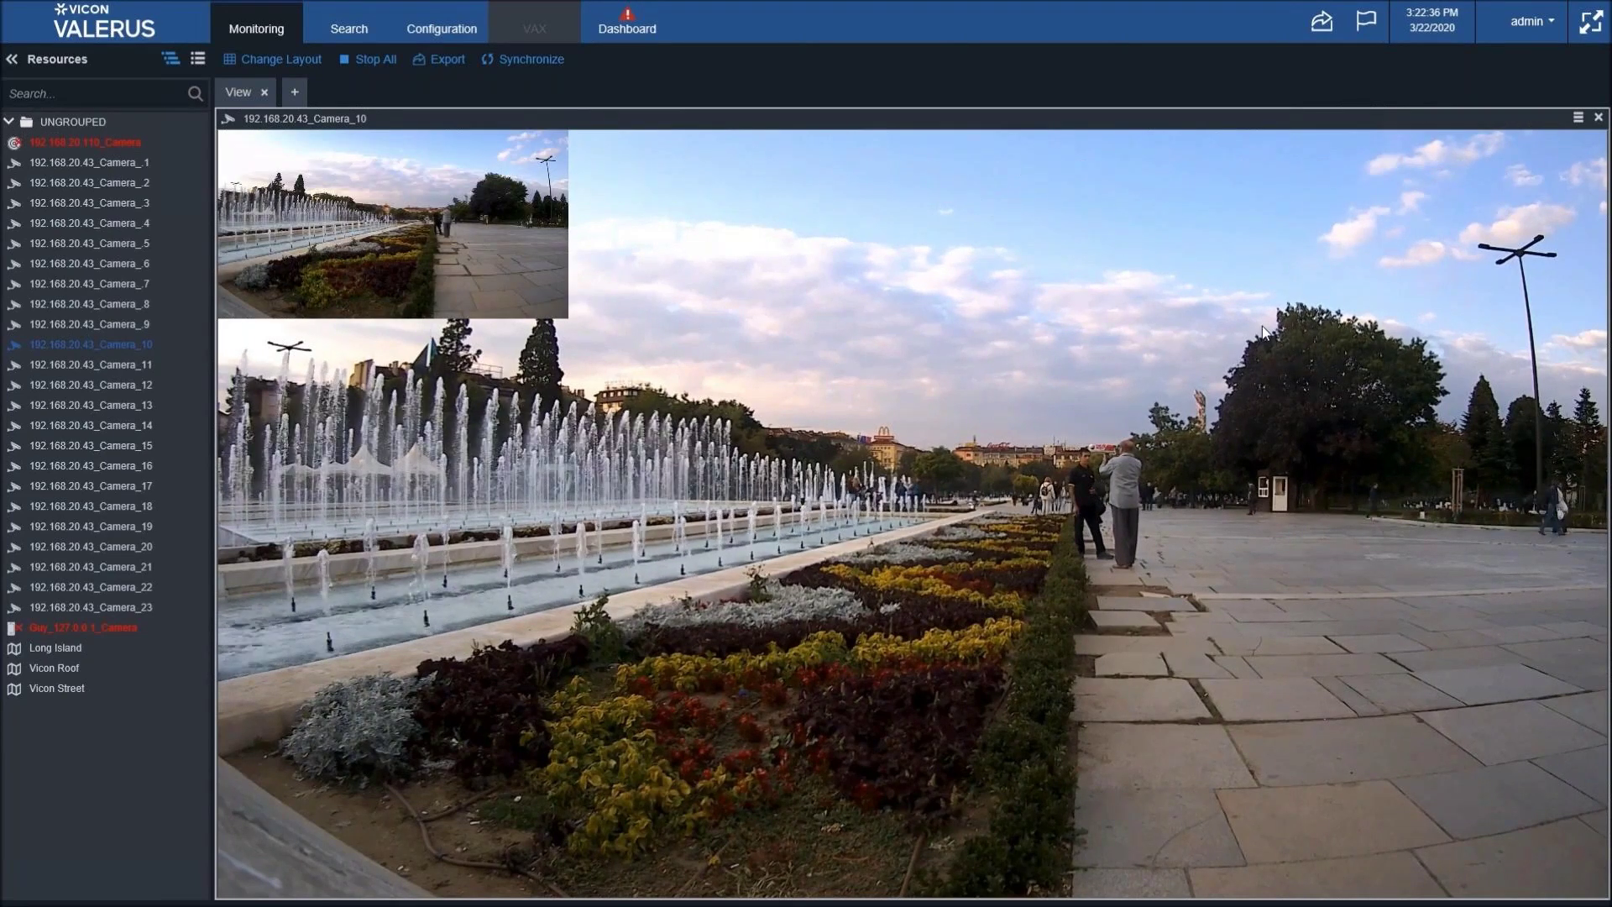
mouse_move(1483, 124)
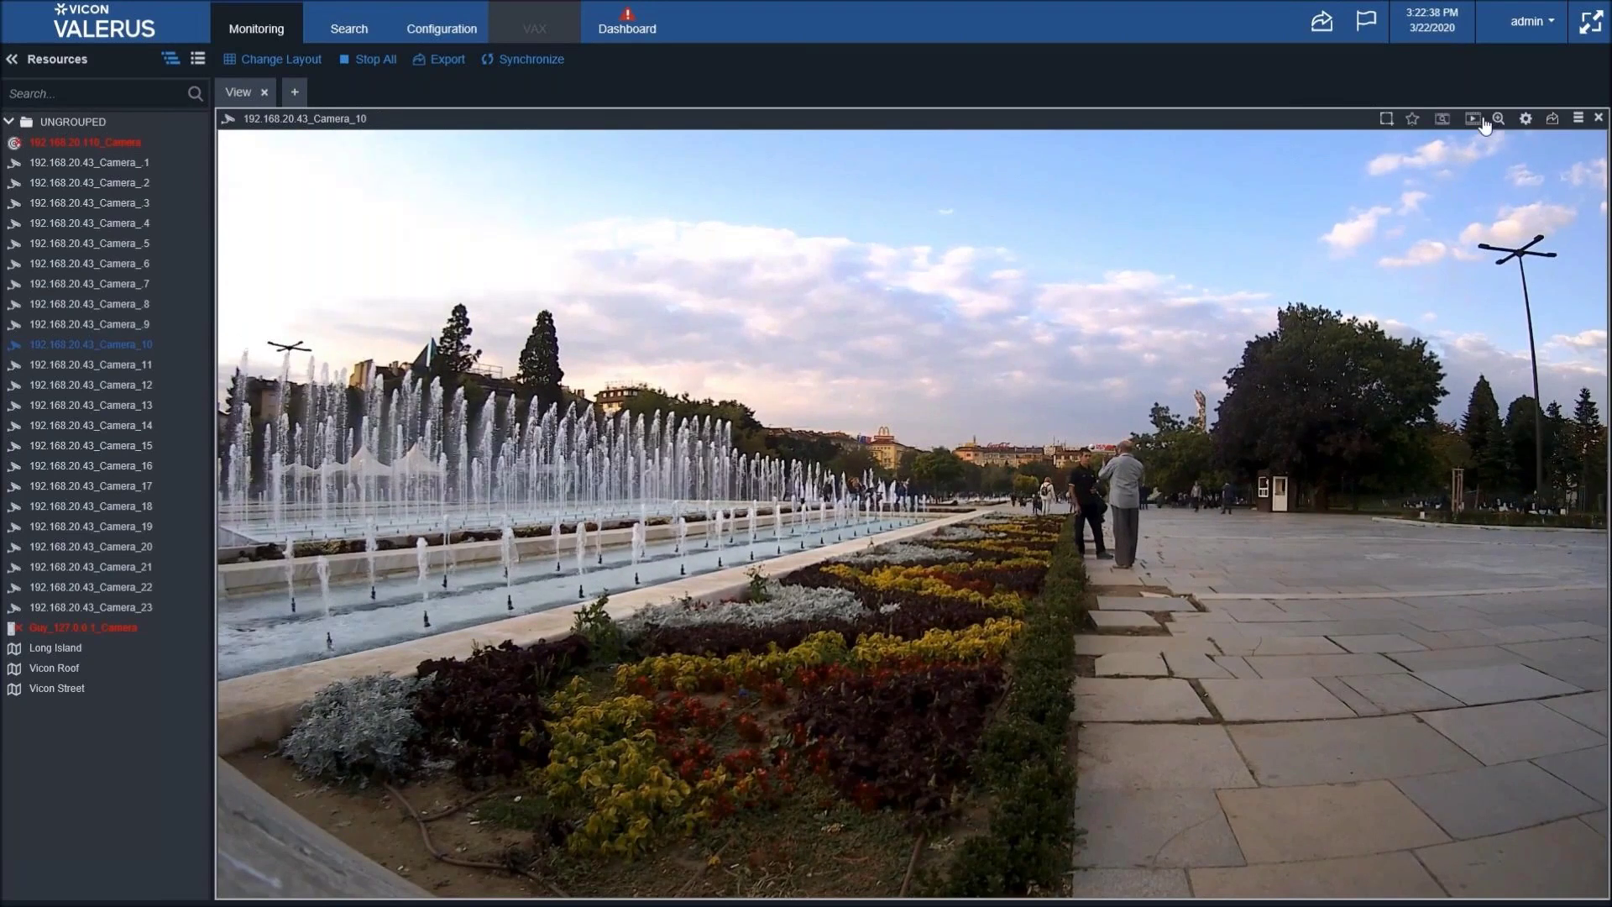
click(1473, 119)
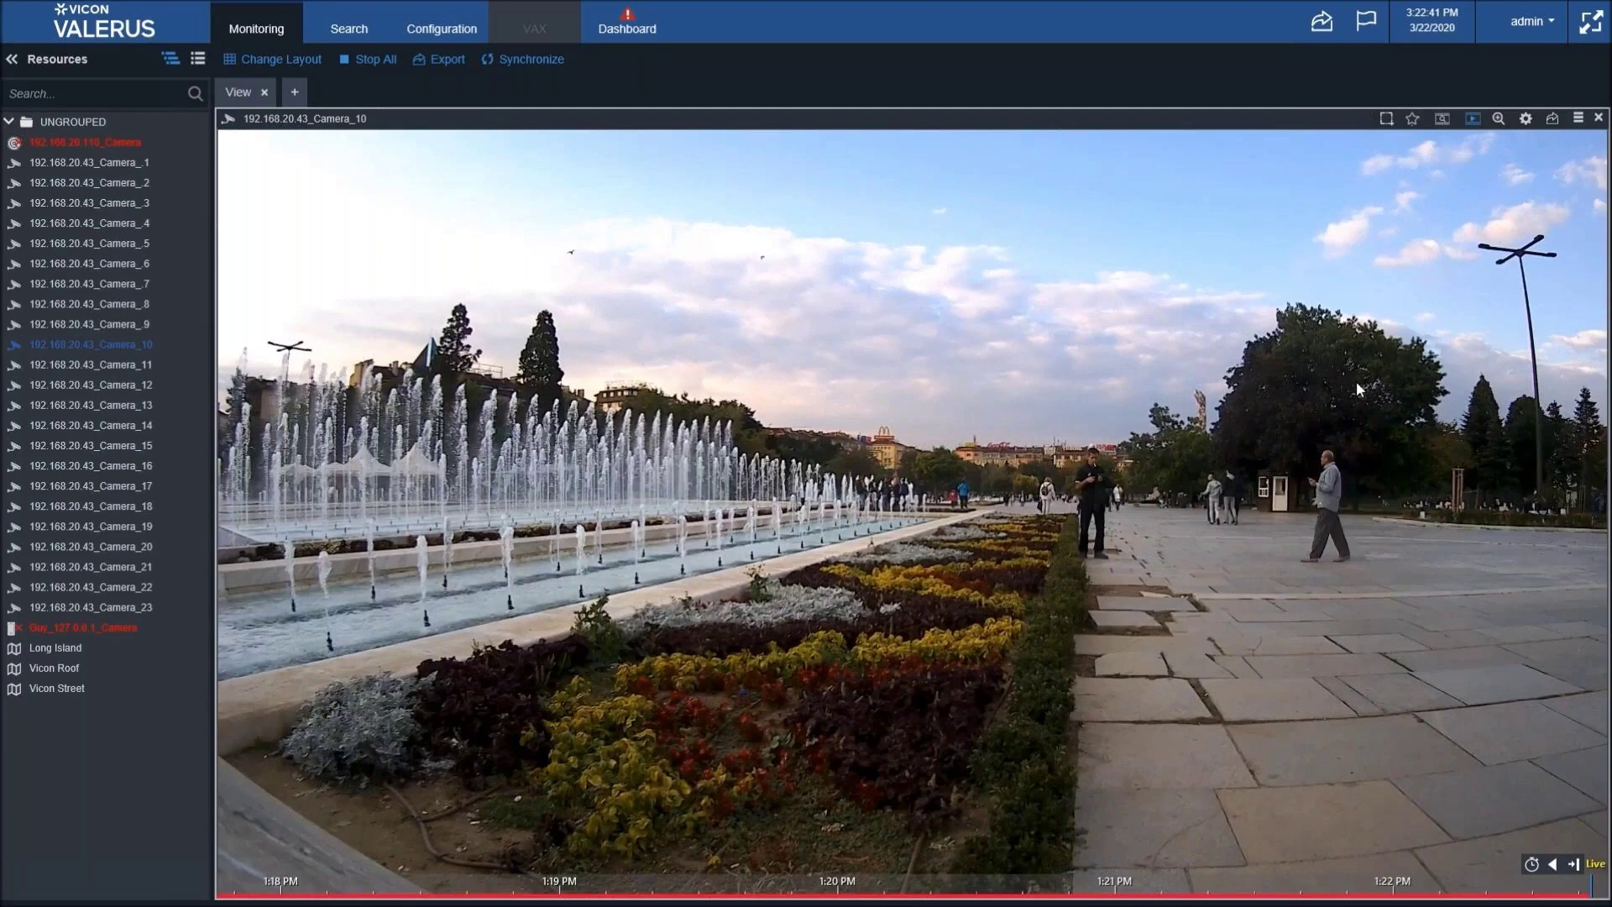
click(736, 887)
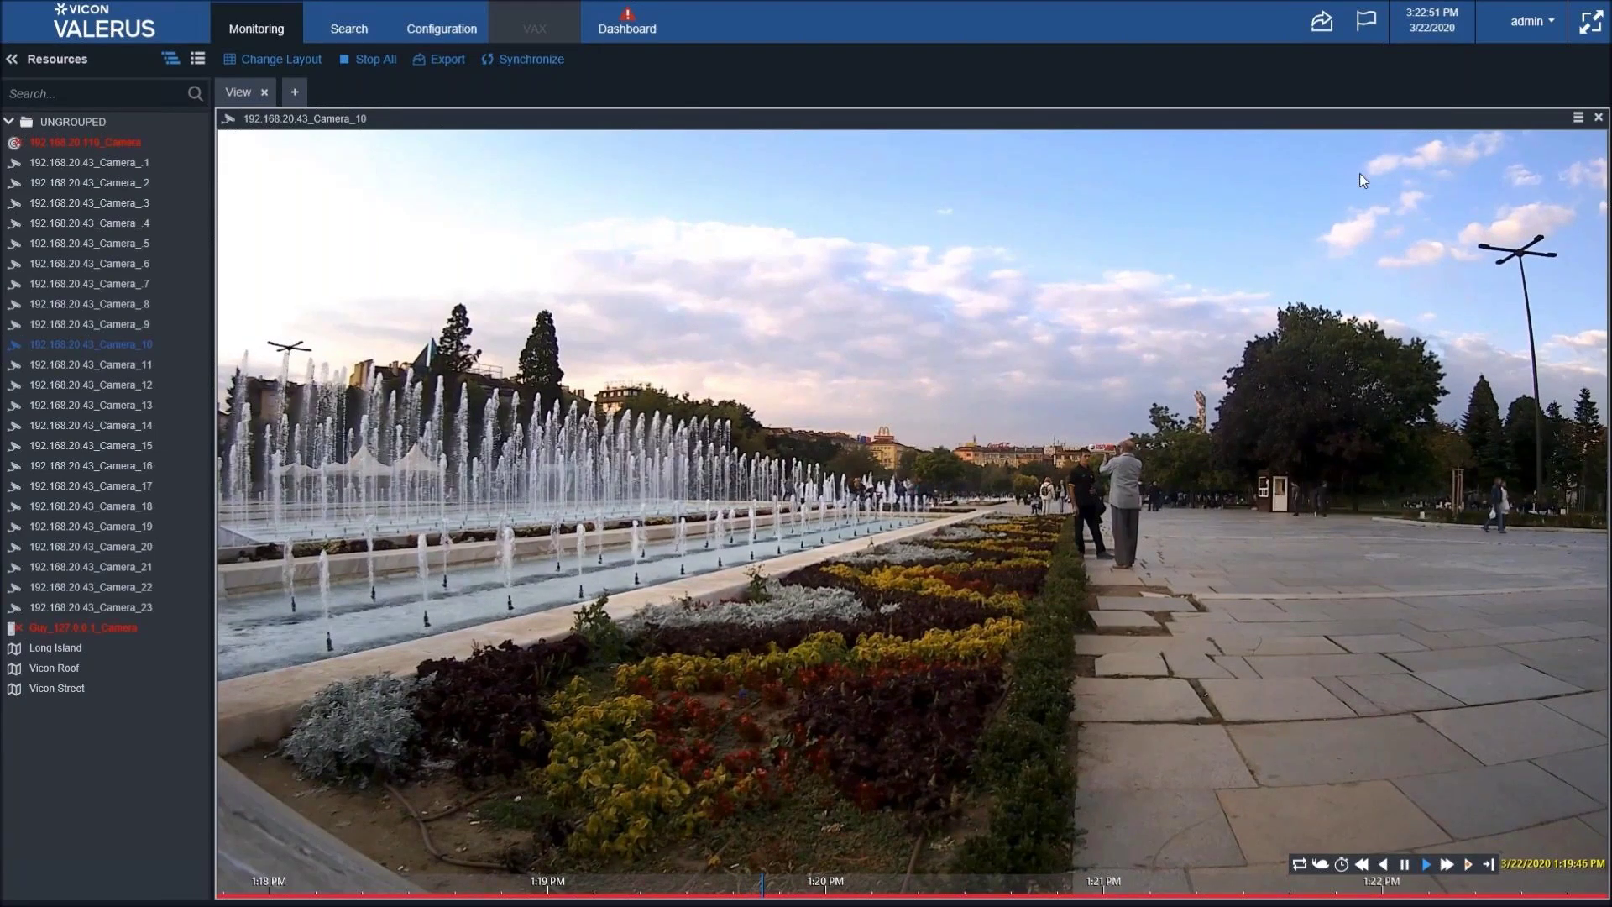
mouse_move(1368, 128)
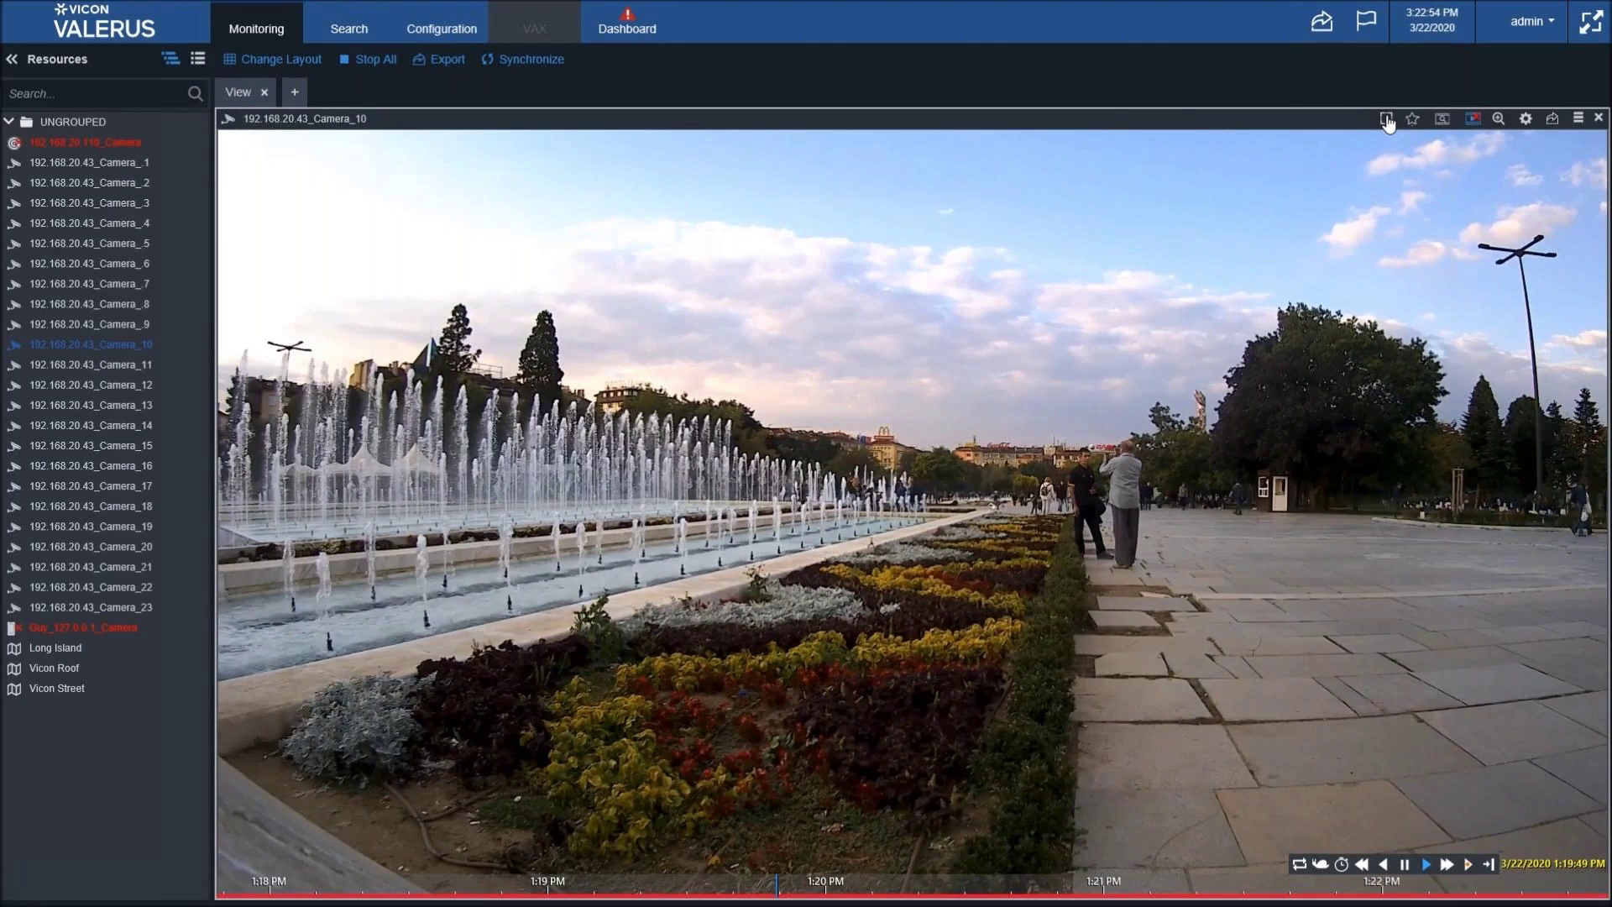
click(1386, 121)
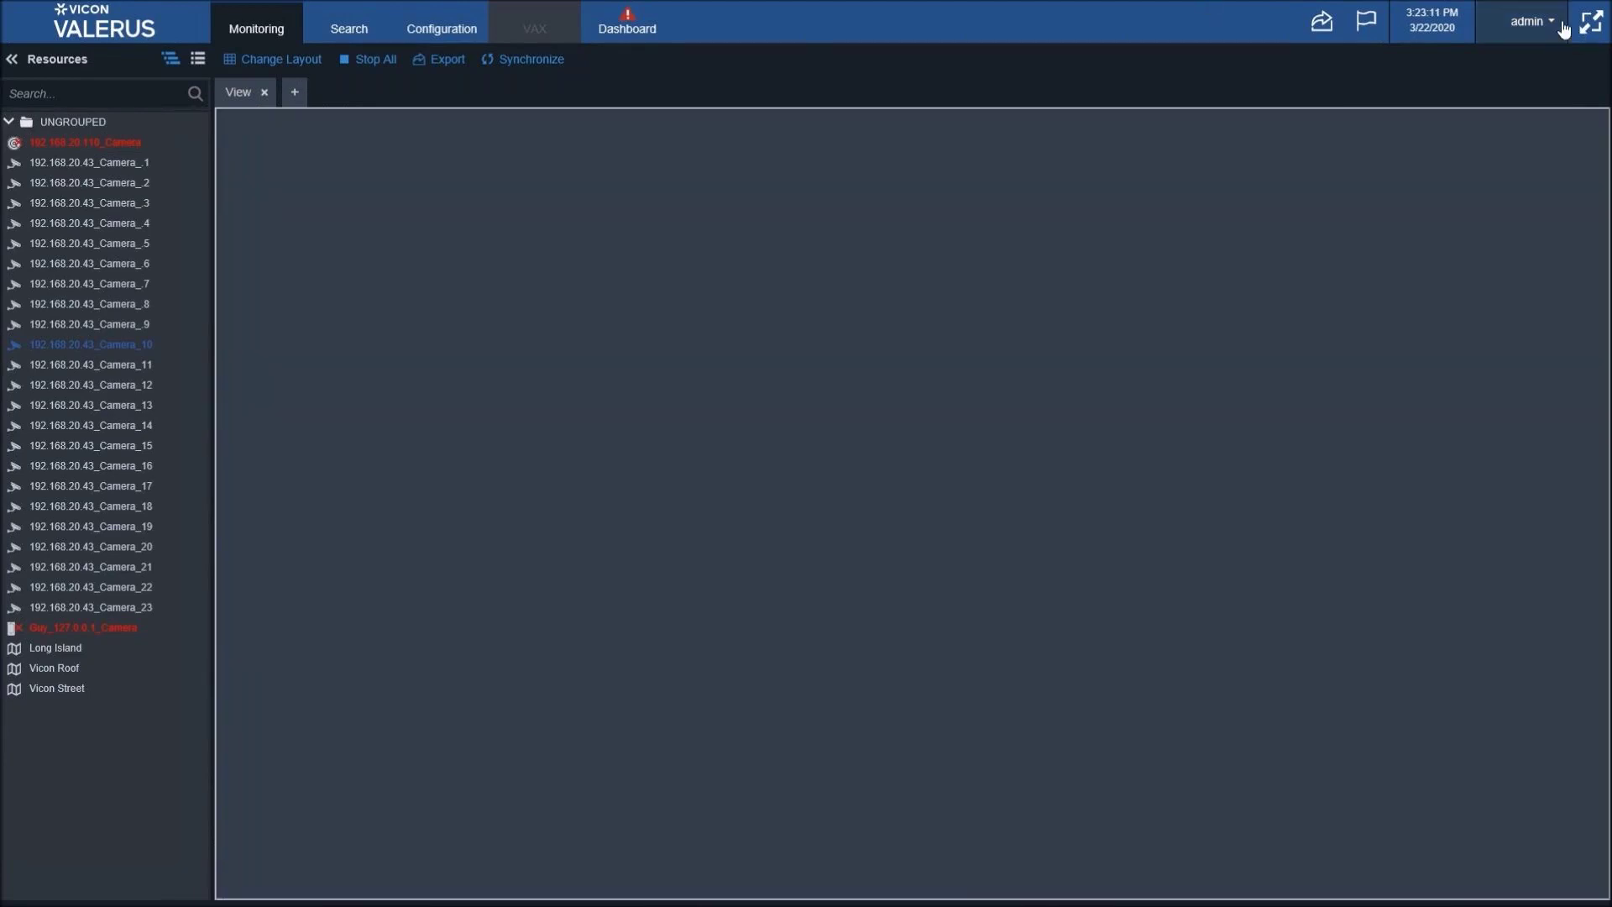
- Go to the Snapshot Settings page in the admin User Settings
click(1549, 23)
click(1478, 93)
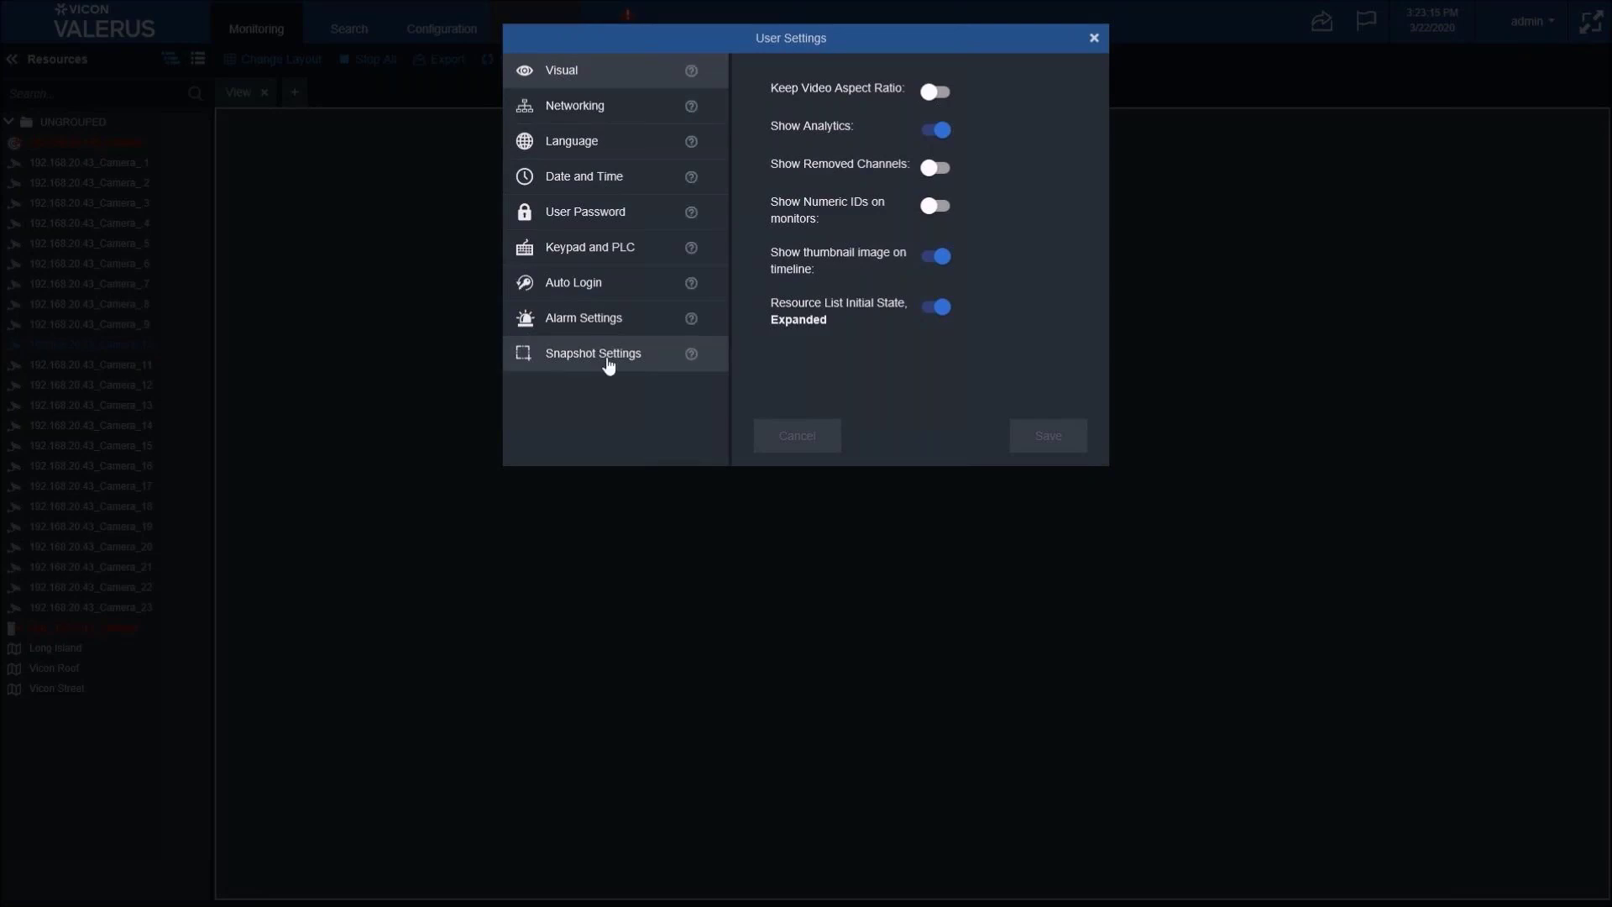
mouse_move(691, 353)
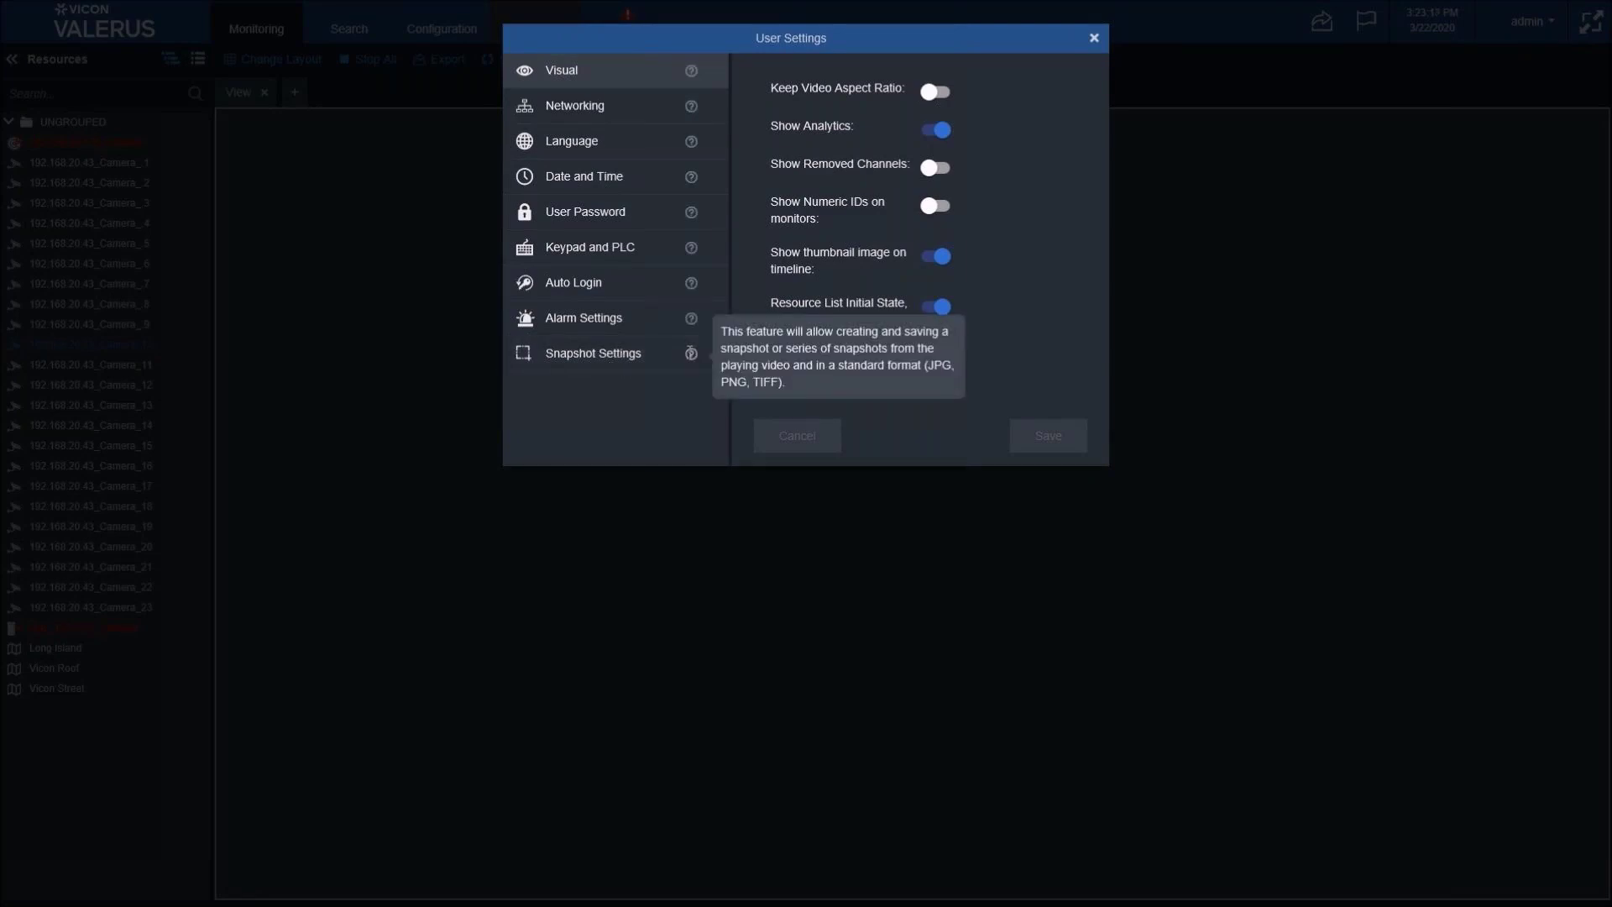
click(619, 355)
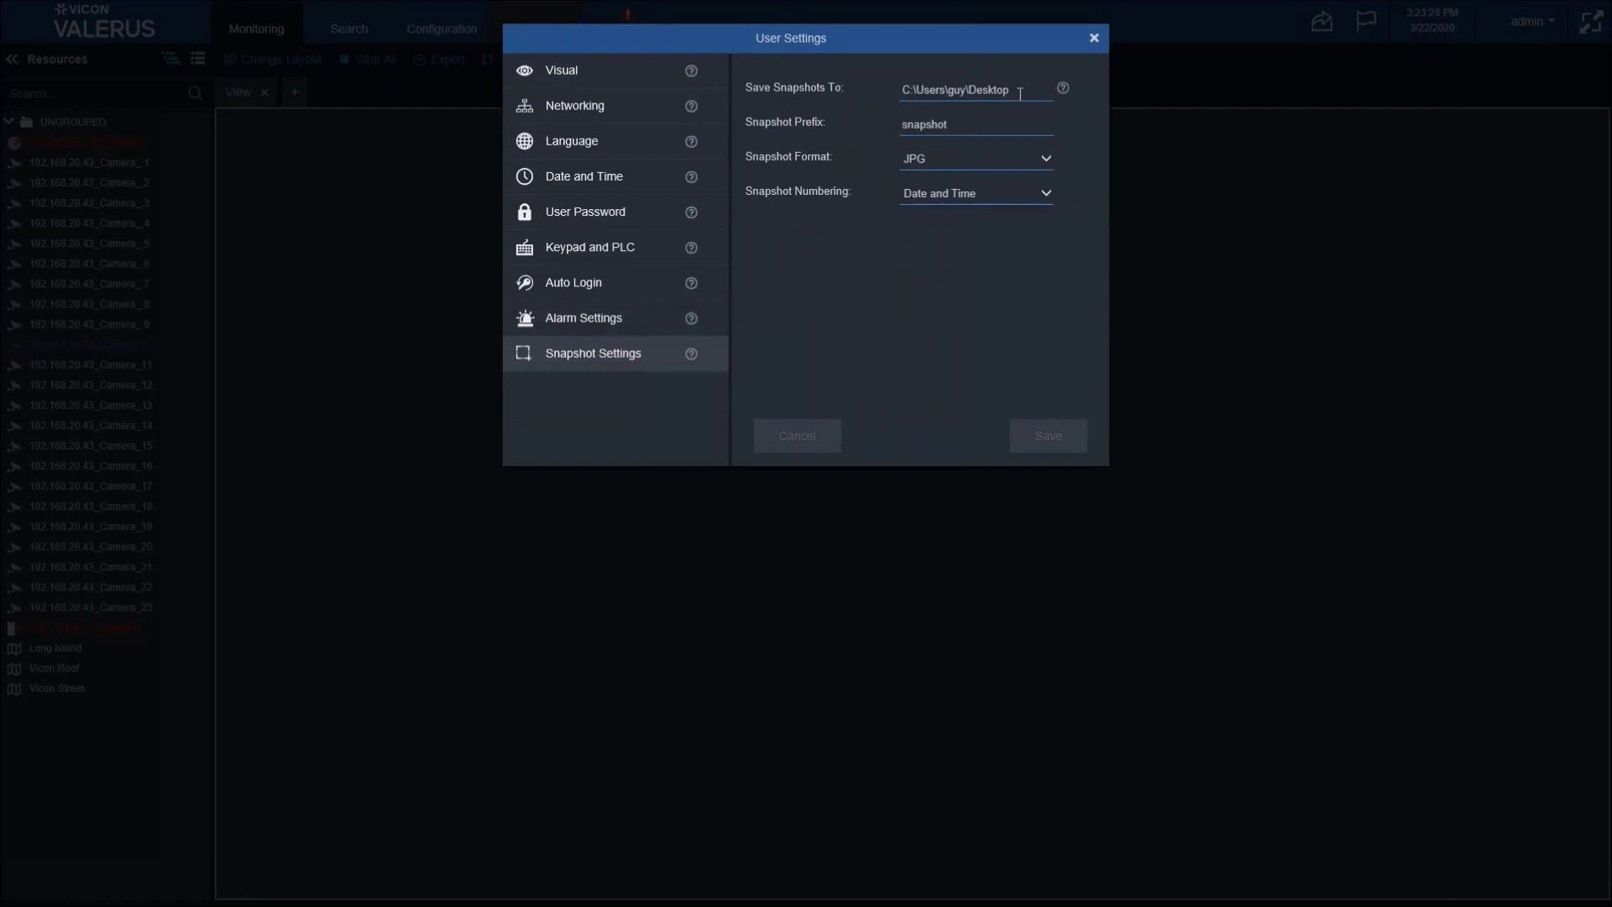
- Set snapshot prefix to Demo, format JPG, numbering Date and Time, and save
mouse_move(1064, 85)
drag(963, 126, 823, 128)
text(Demo)
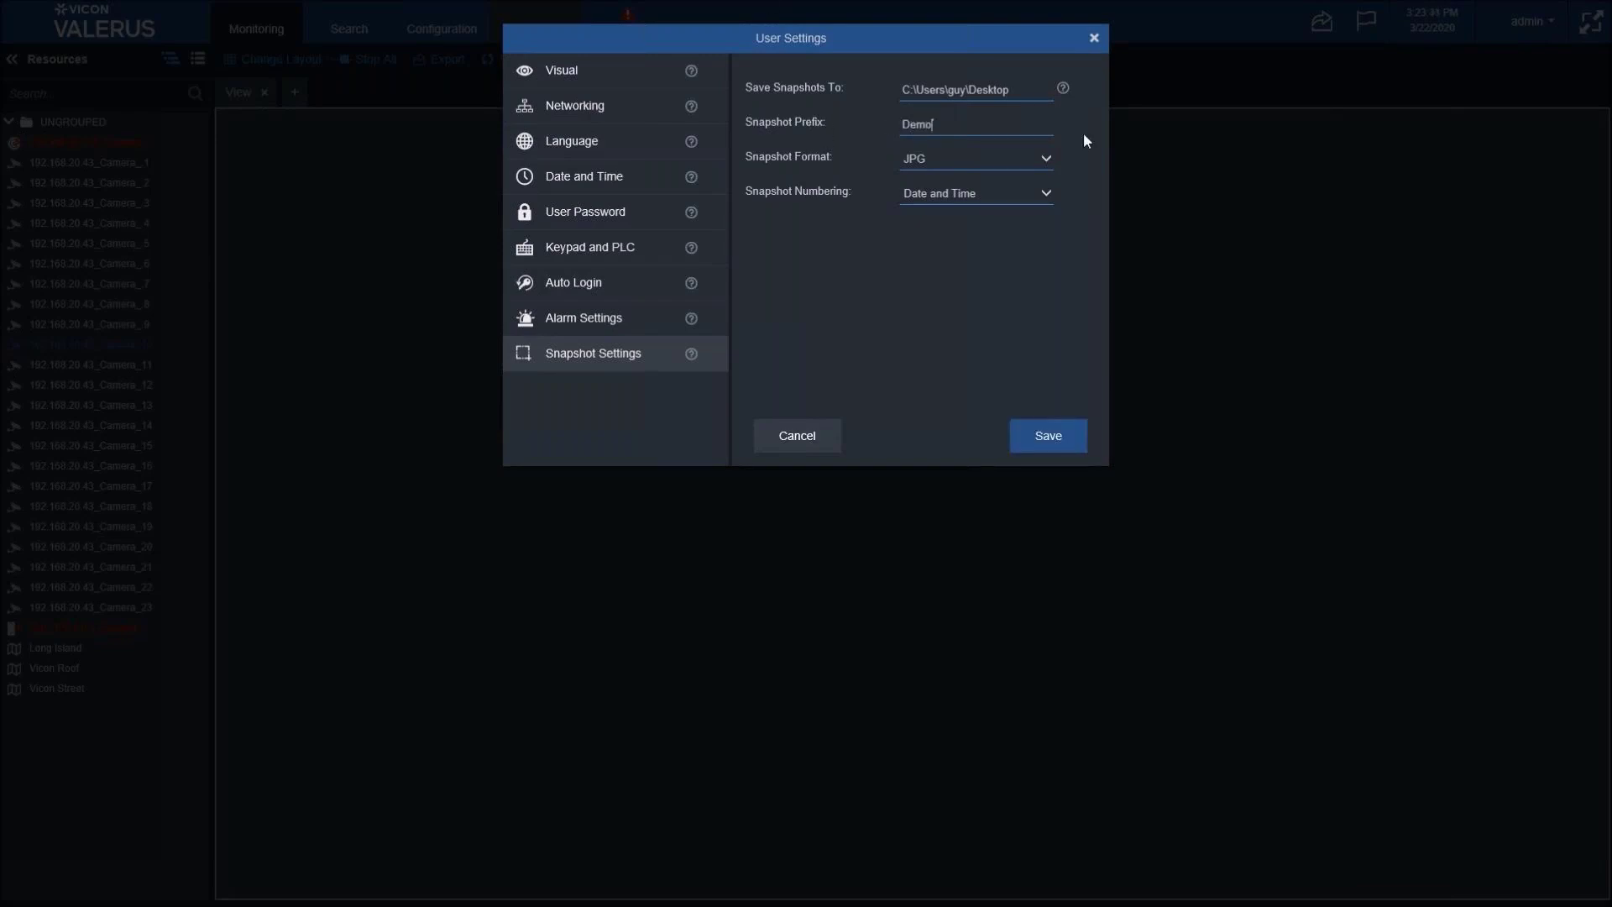
click(1045, 159)
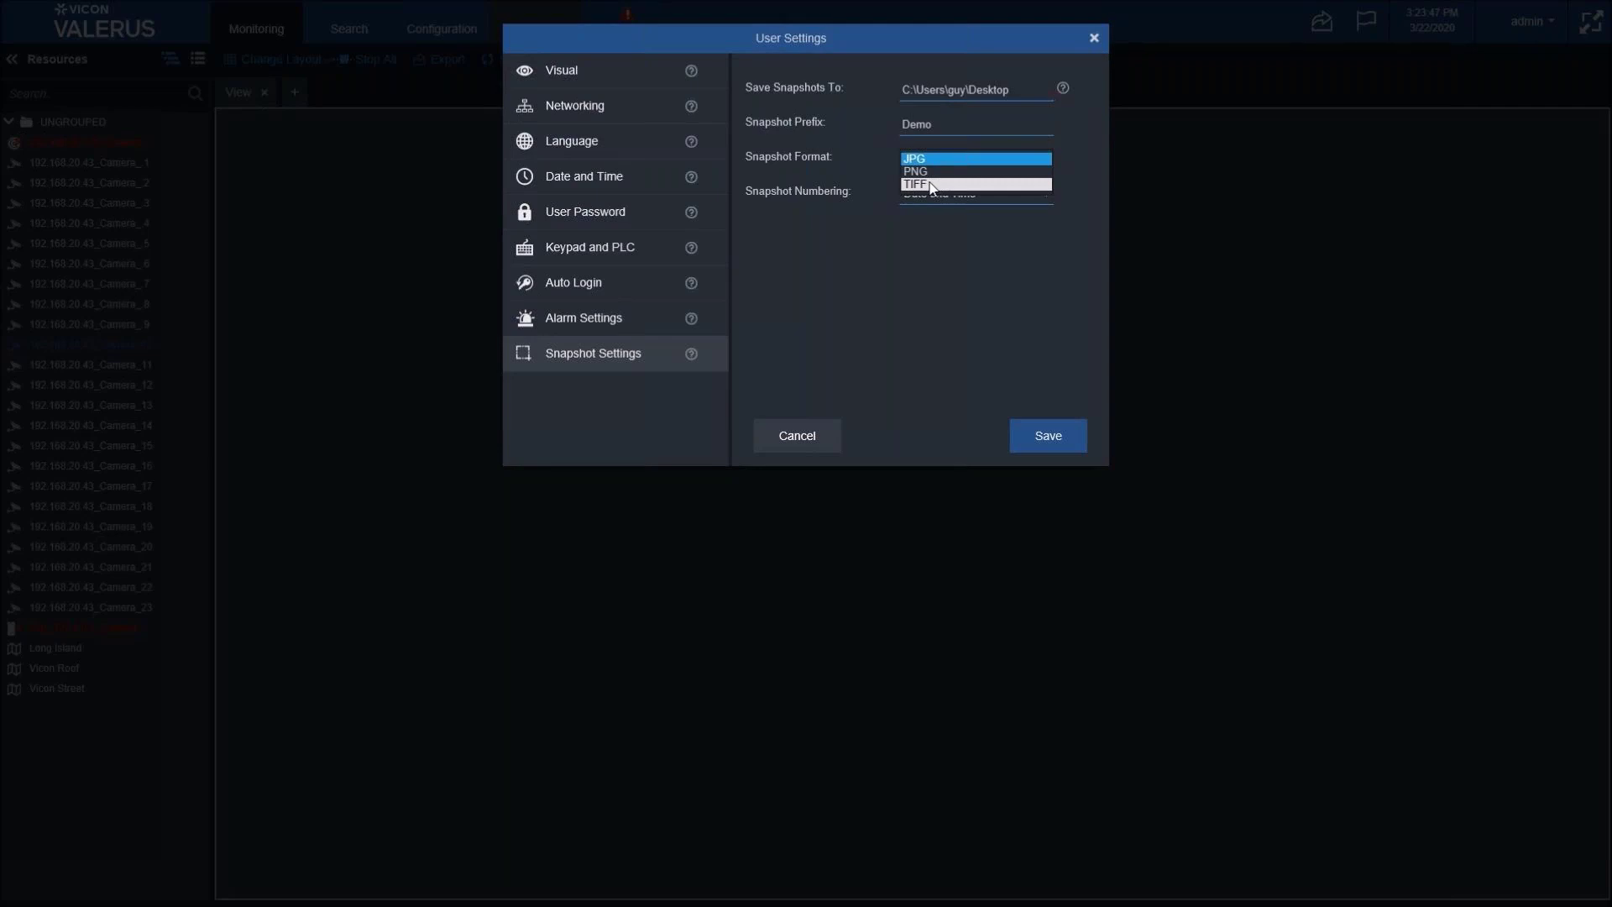
click(1049, 191)
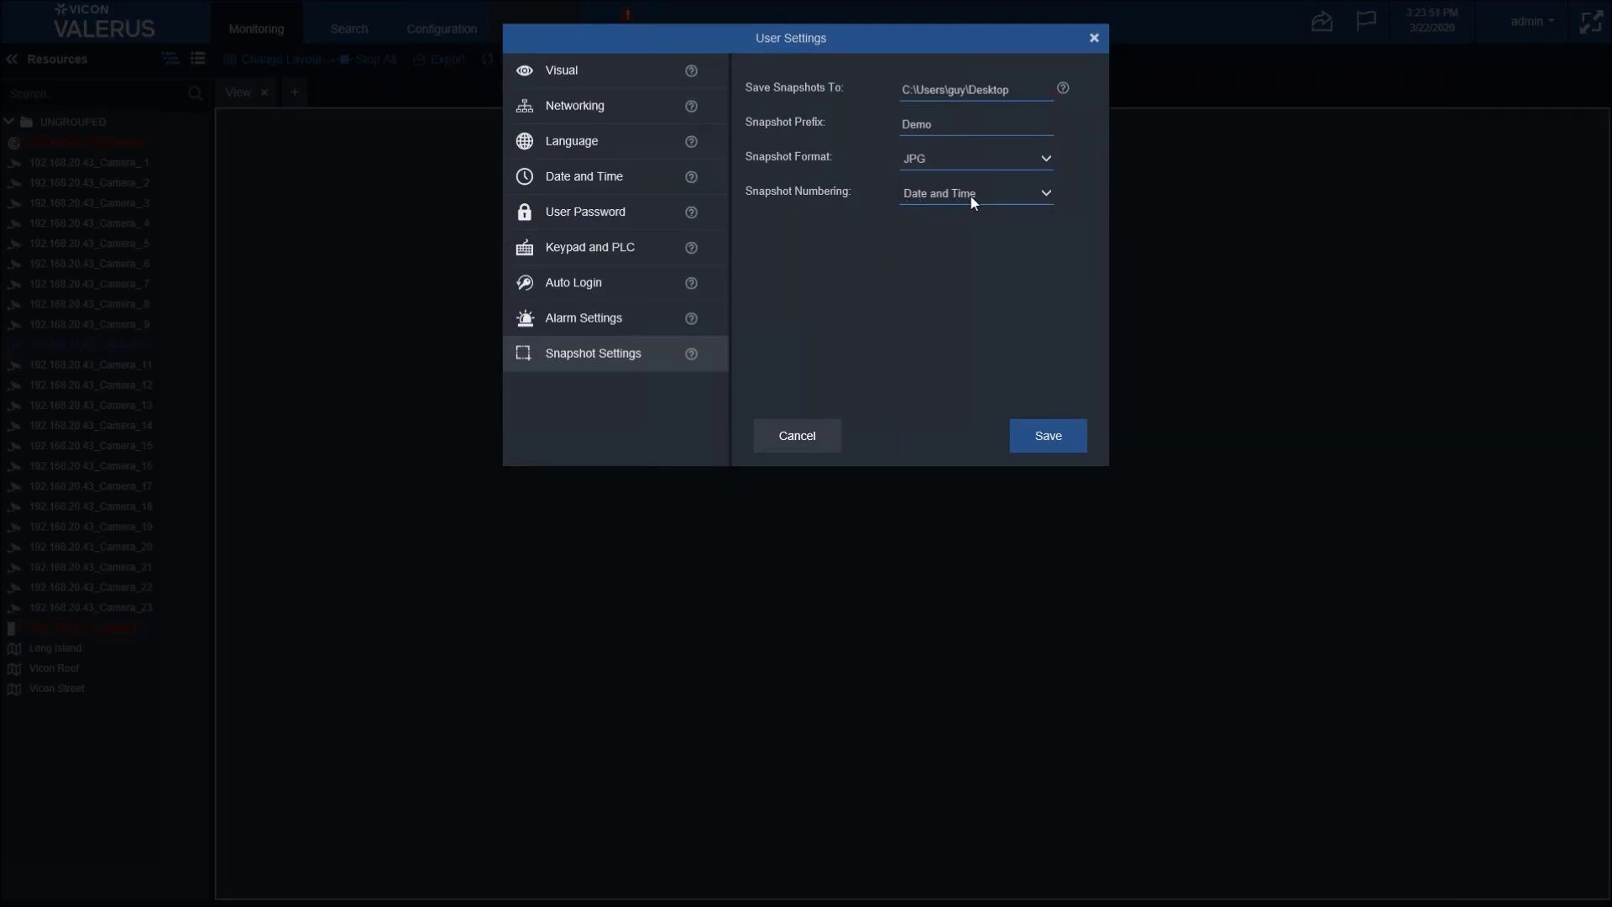
click(1046, 204)
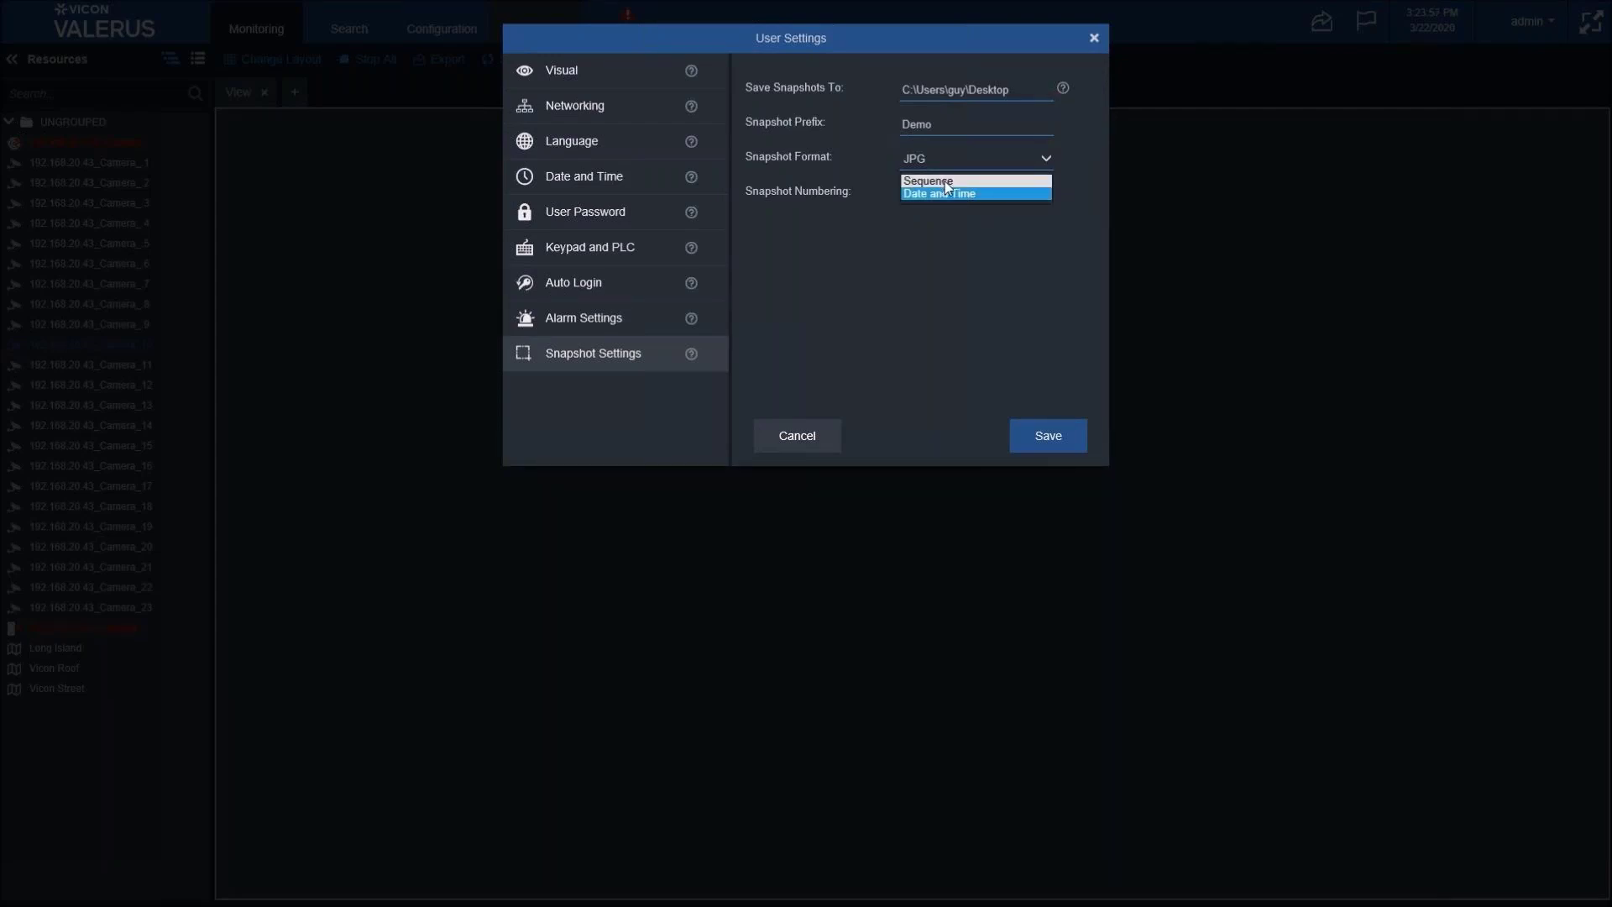
click(1026, 349)
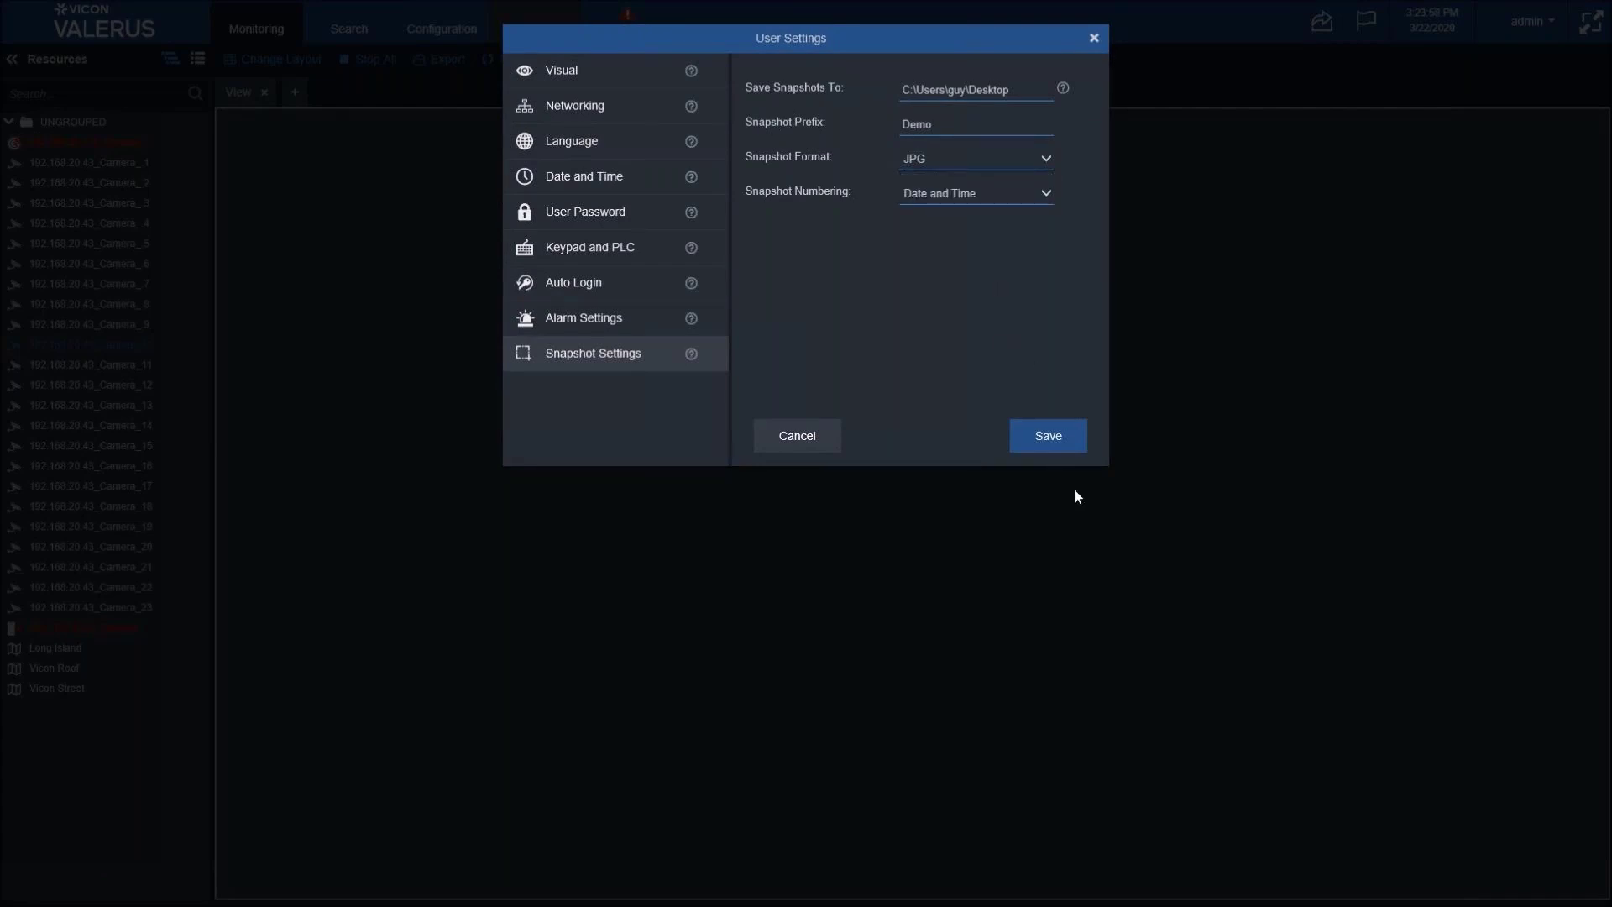
click(1053, 439)
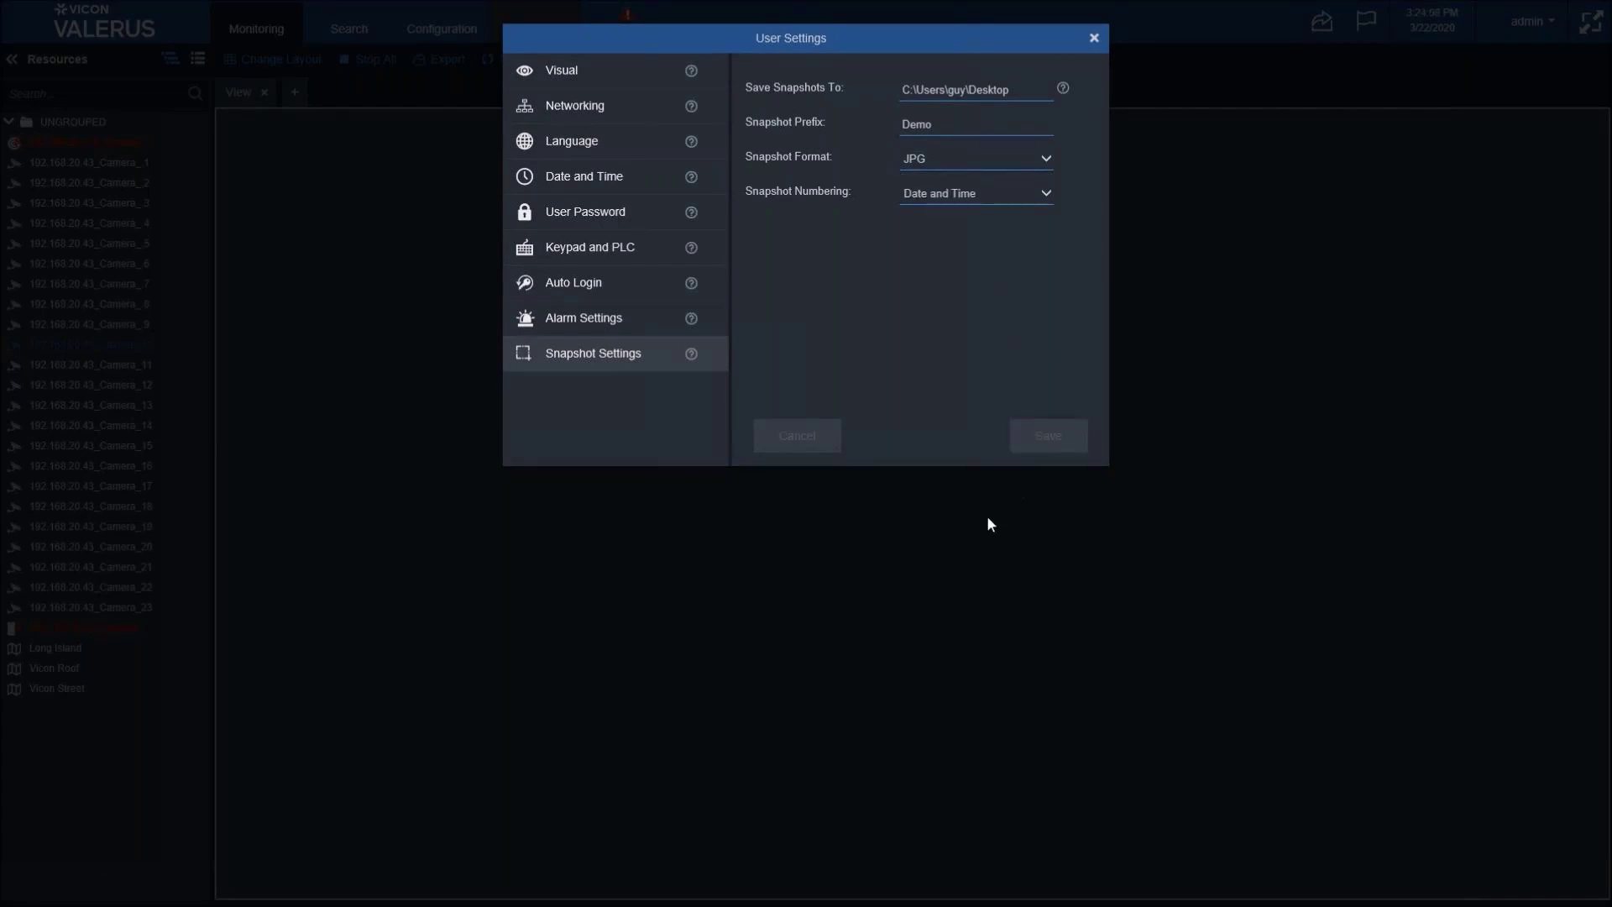
click(1094, 39)
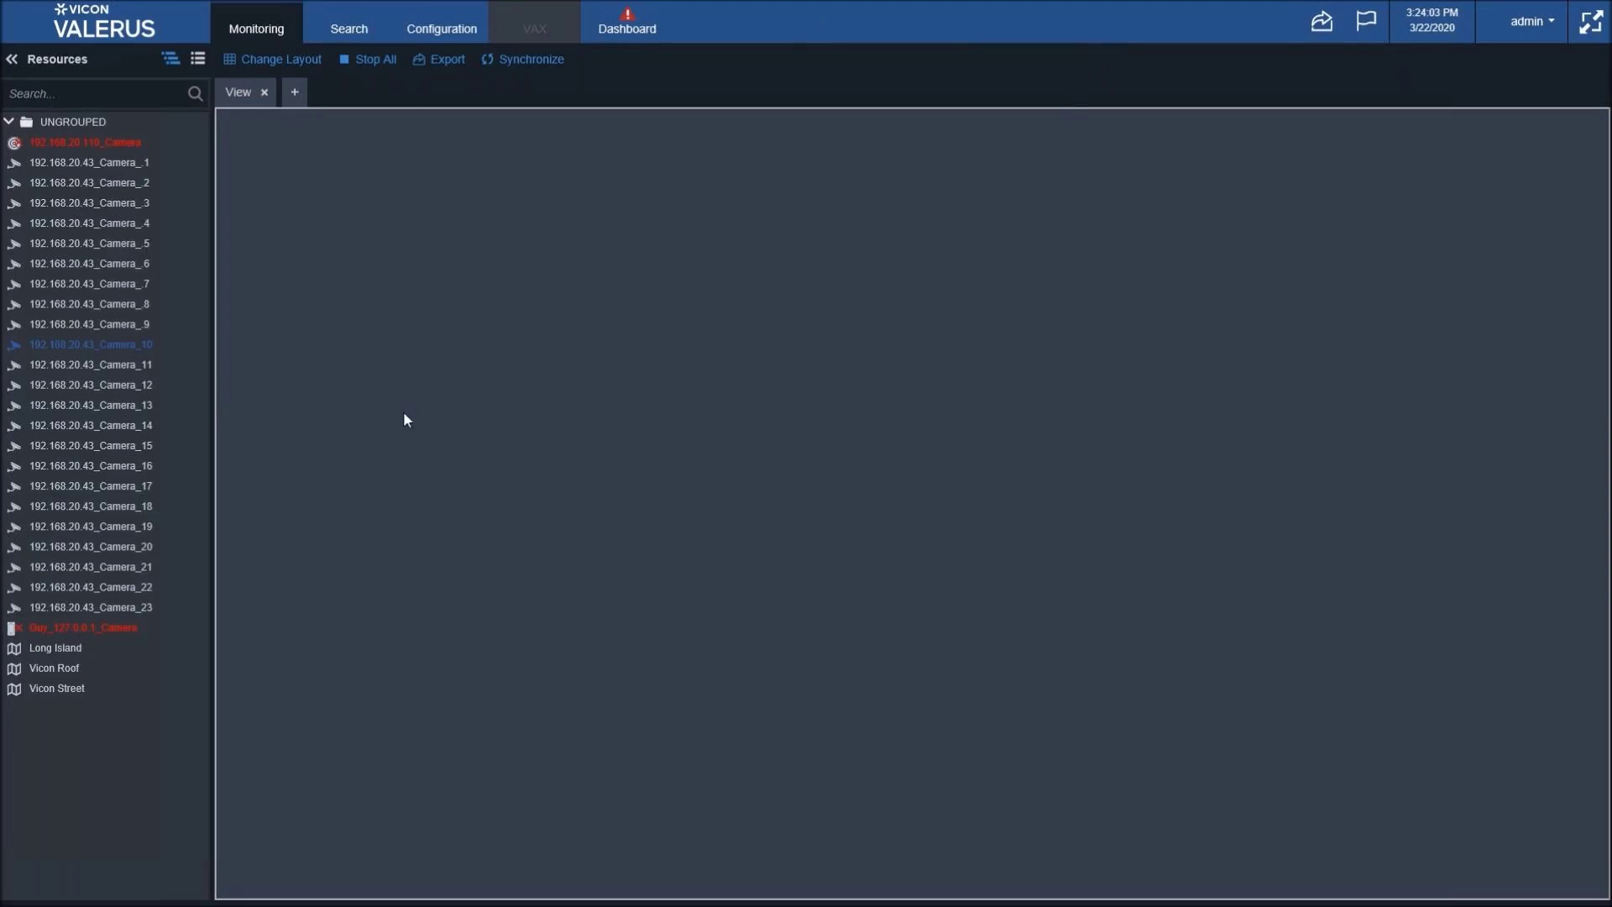
- Show Camera_10, save a snapshot, stop all live video, and exit full-screen
drag(152, 345, 423, 336)
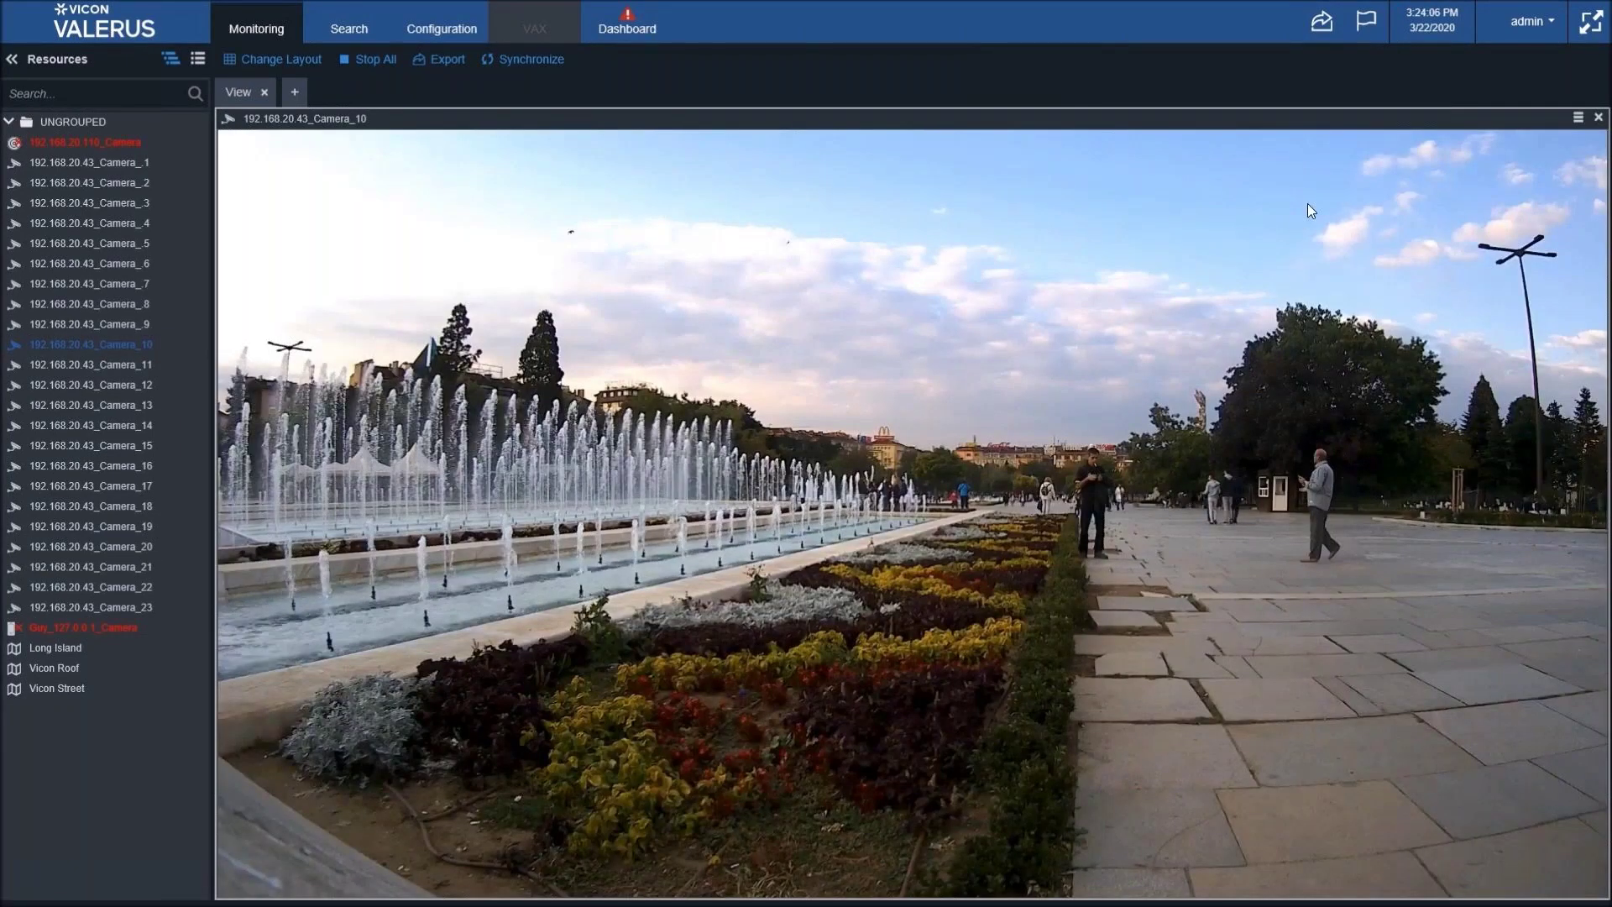
mouse_move(1386, 126)
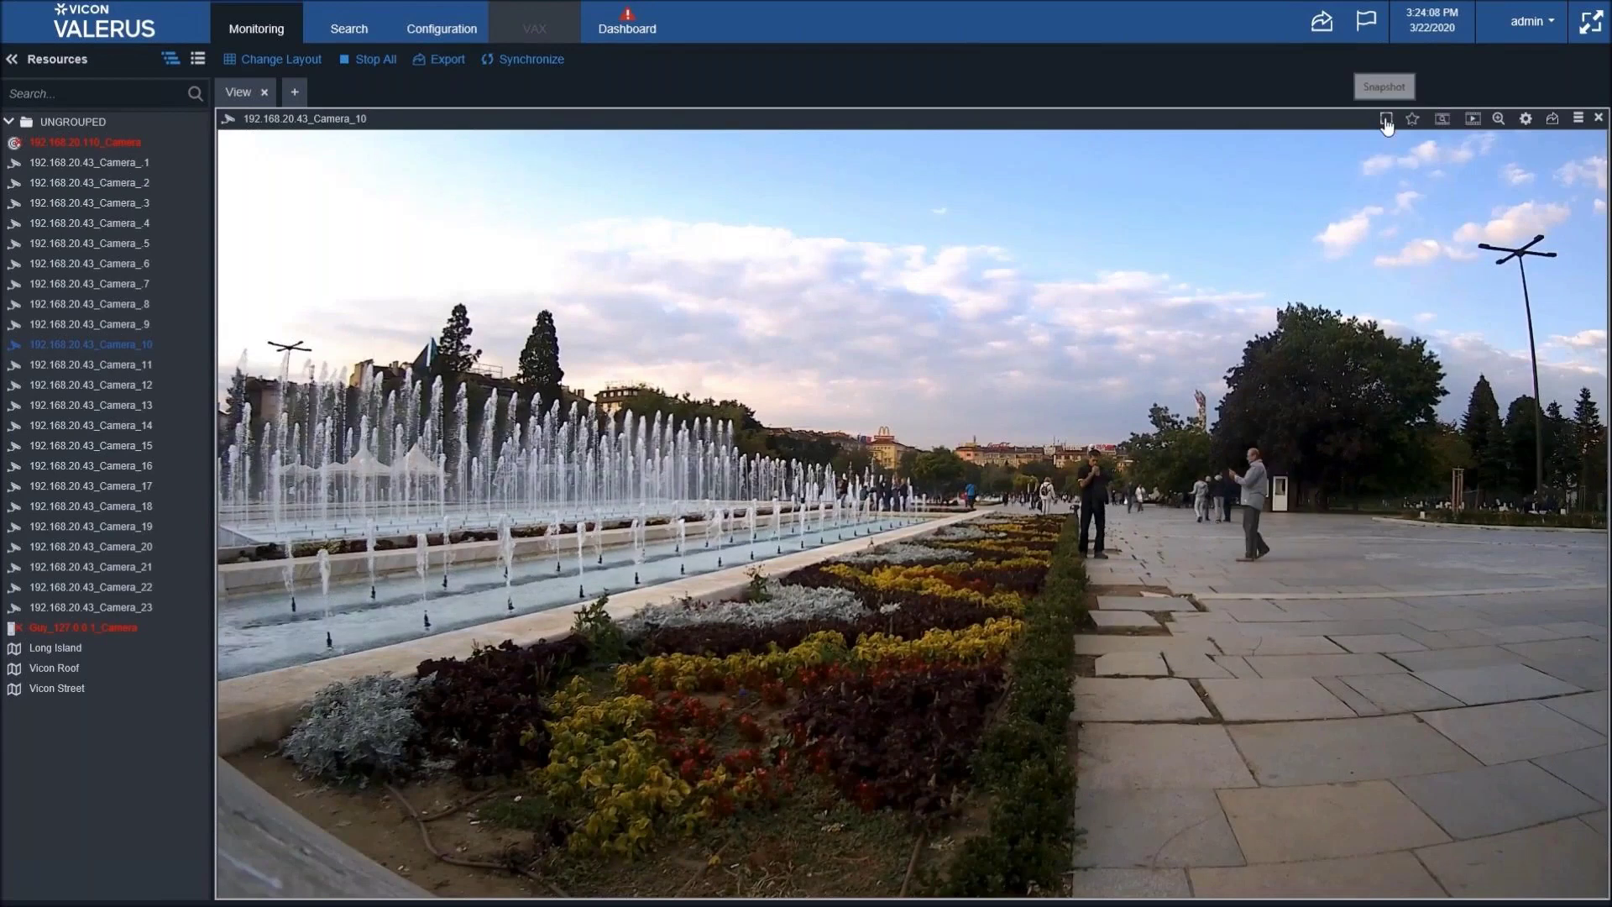
click(1386, 120)
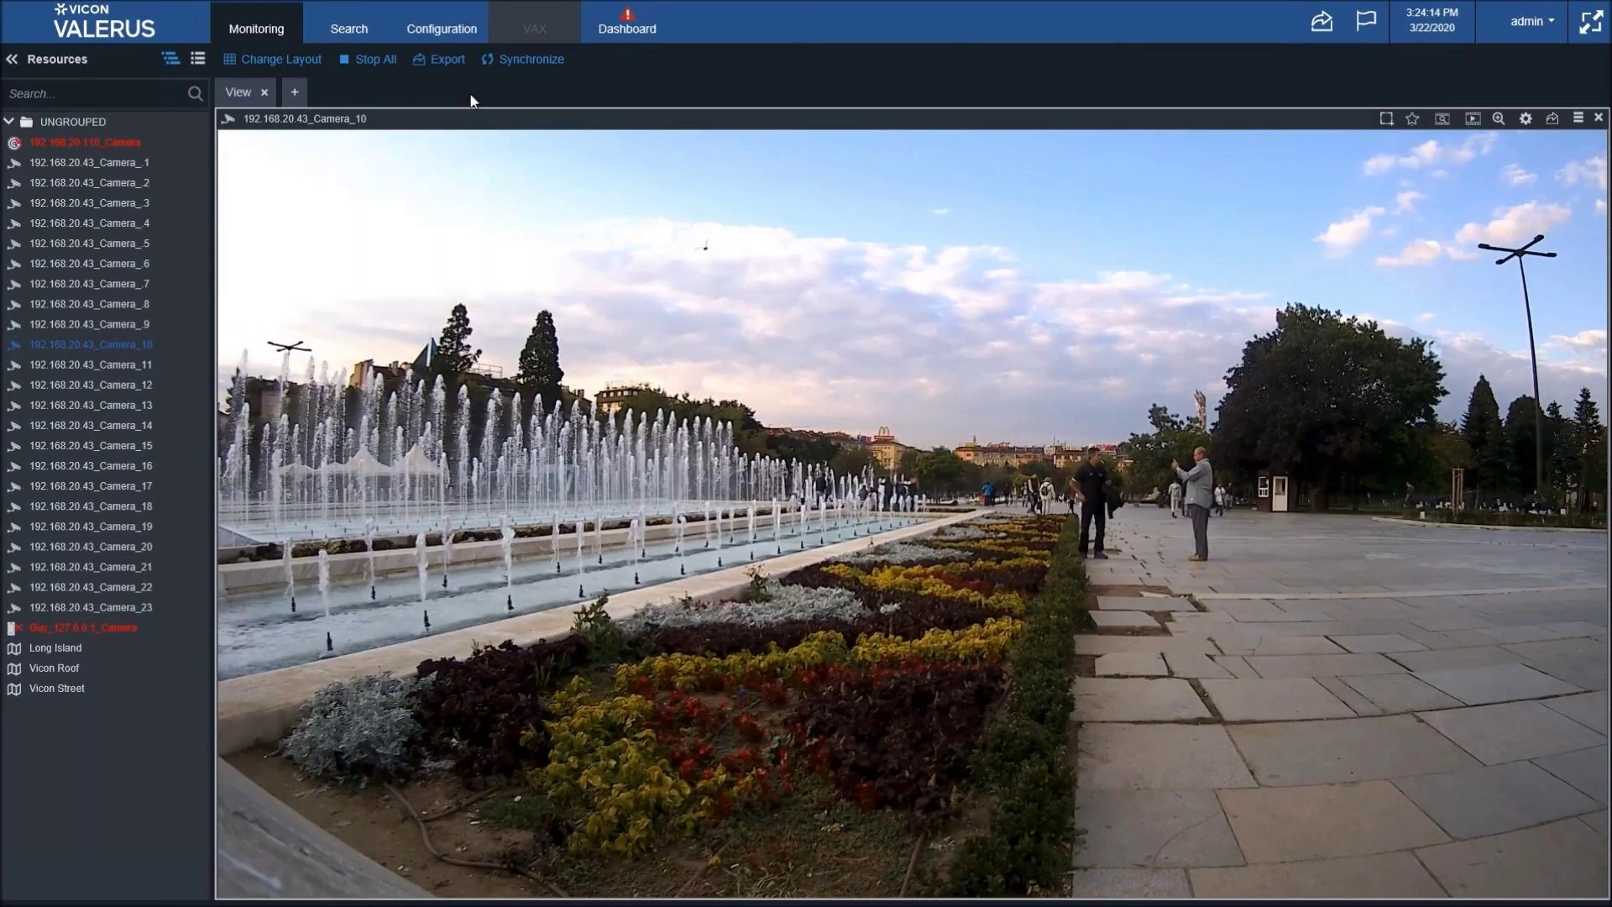
click(386, 66)
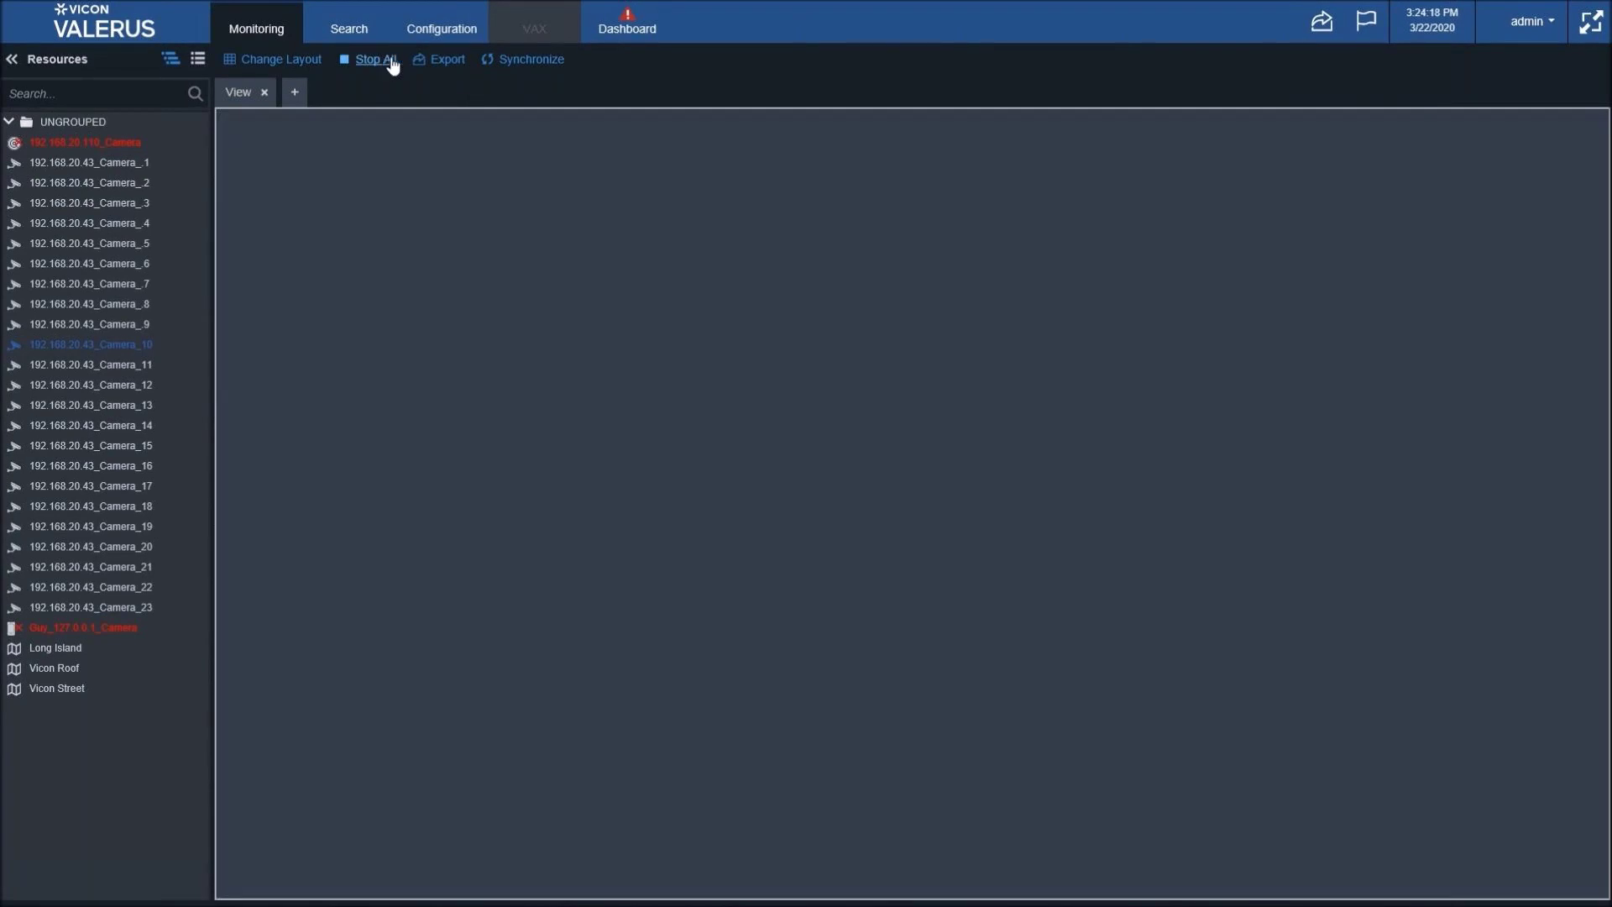
click(1589, 22)
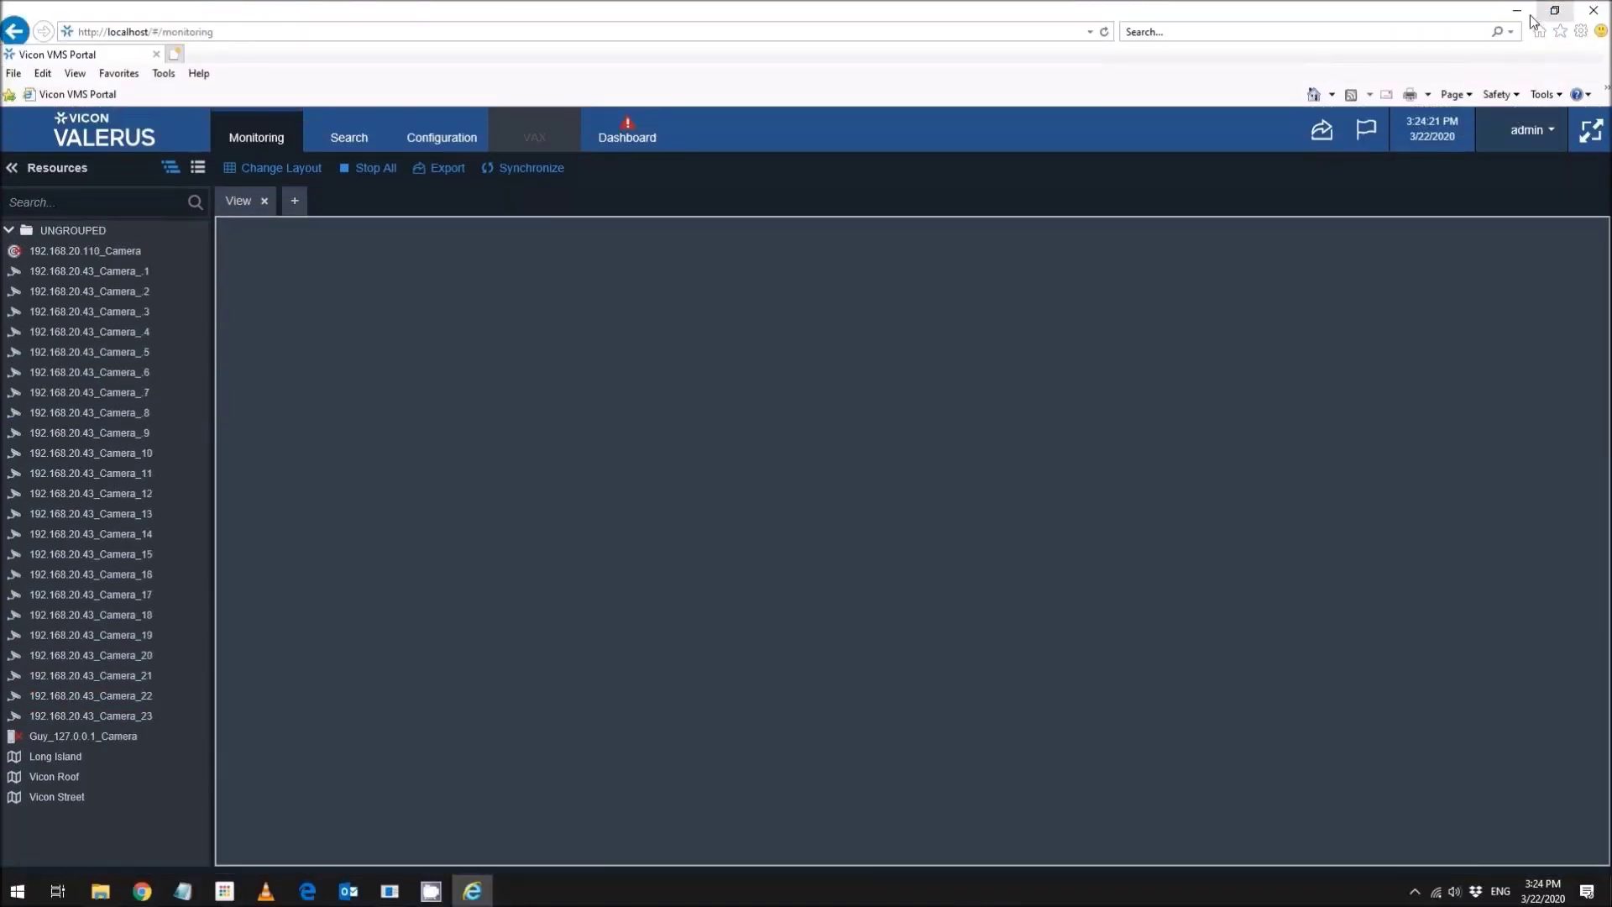
- Preview snapshot00007 and the 15-22-23 and 15-22-59 snapshots from the desktop, closing each
click(1520, 12)
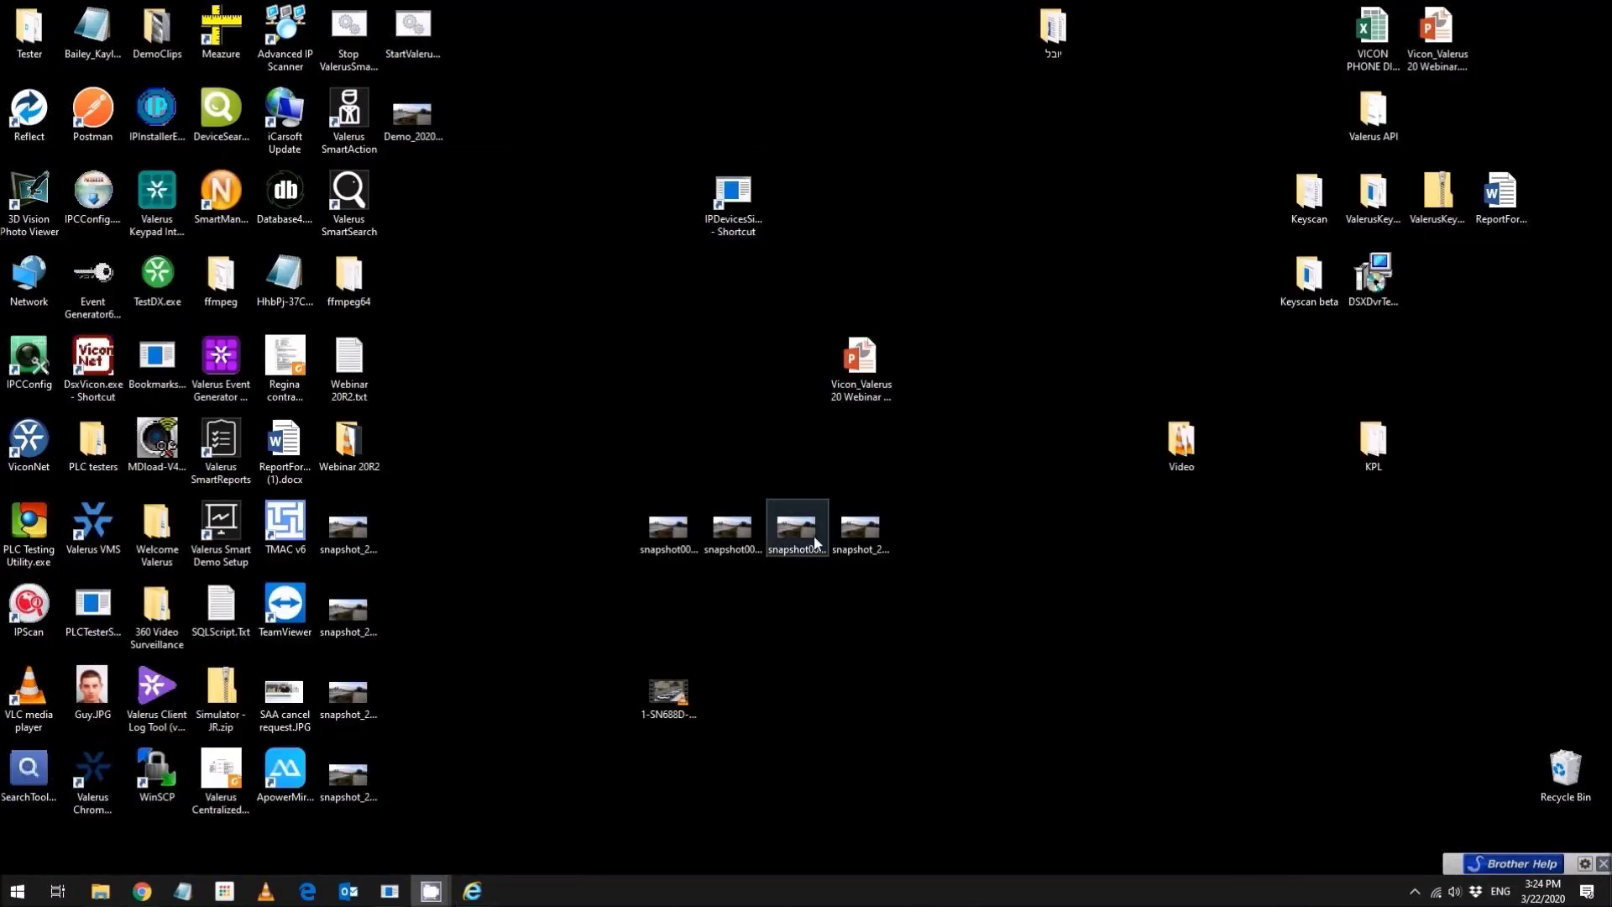
double_click(658, 531)
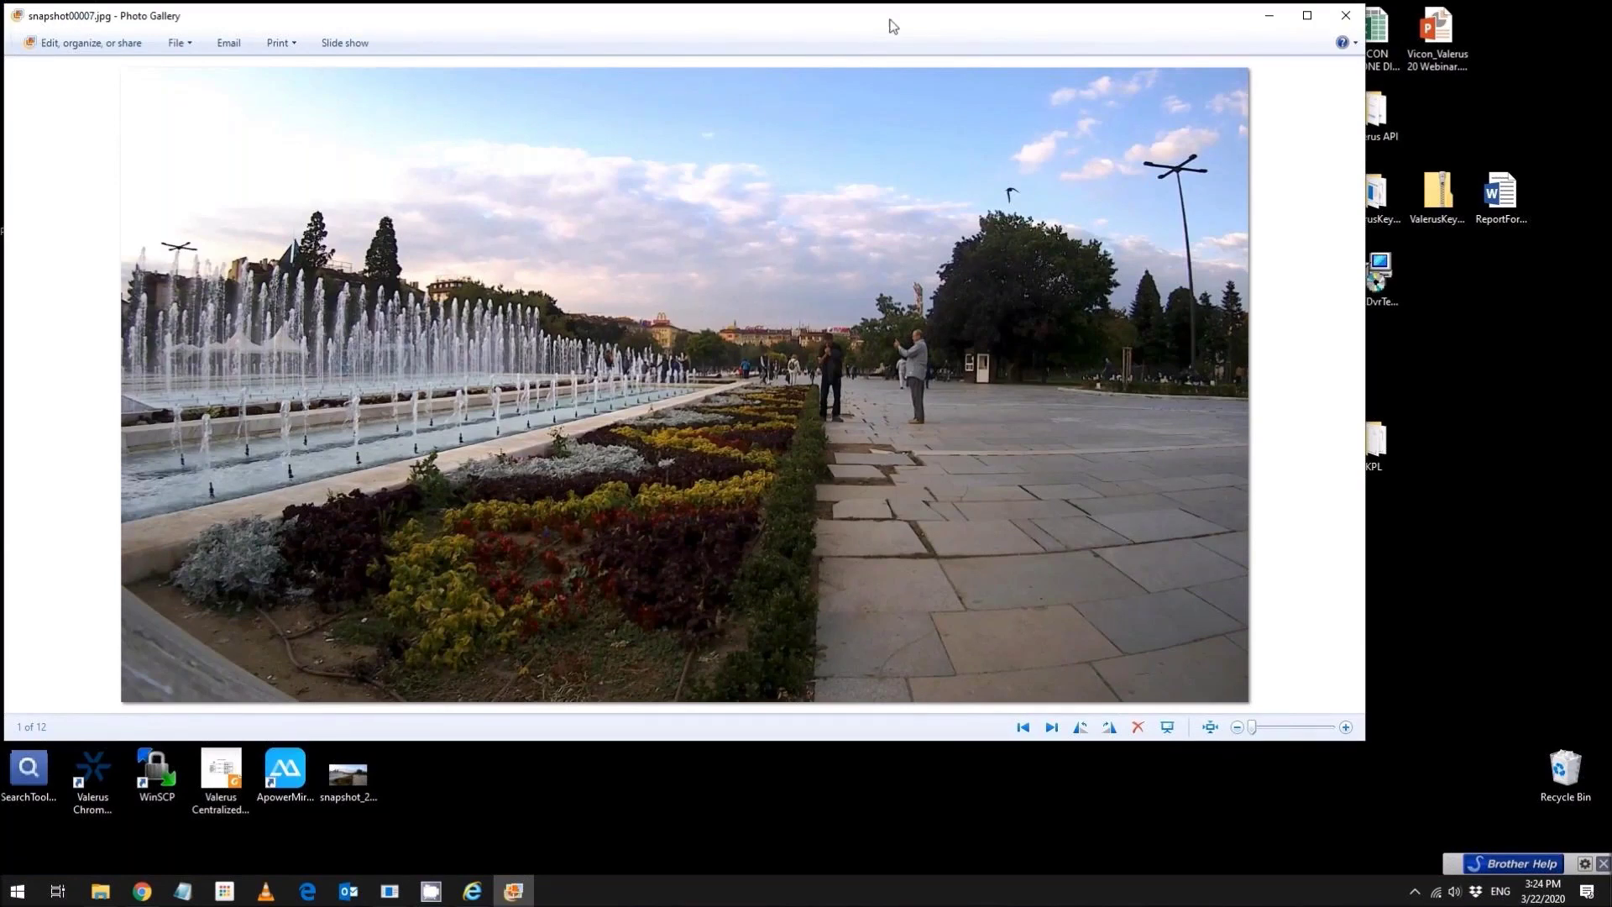
click(1345, 15)
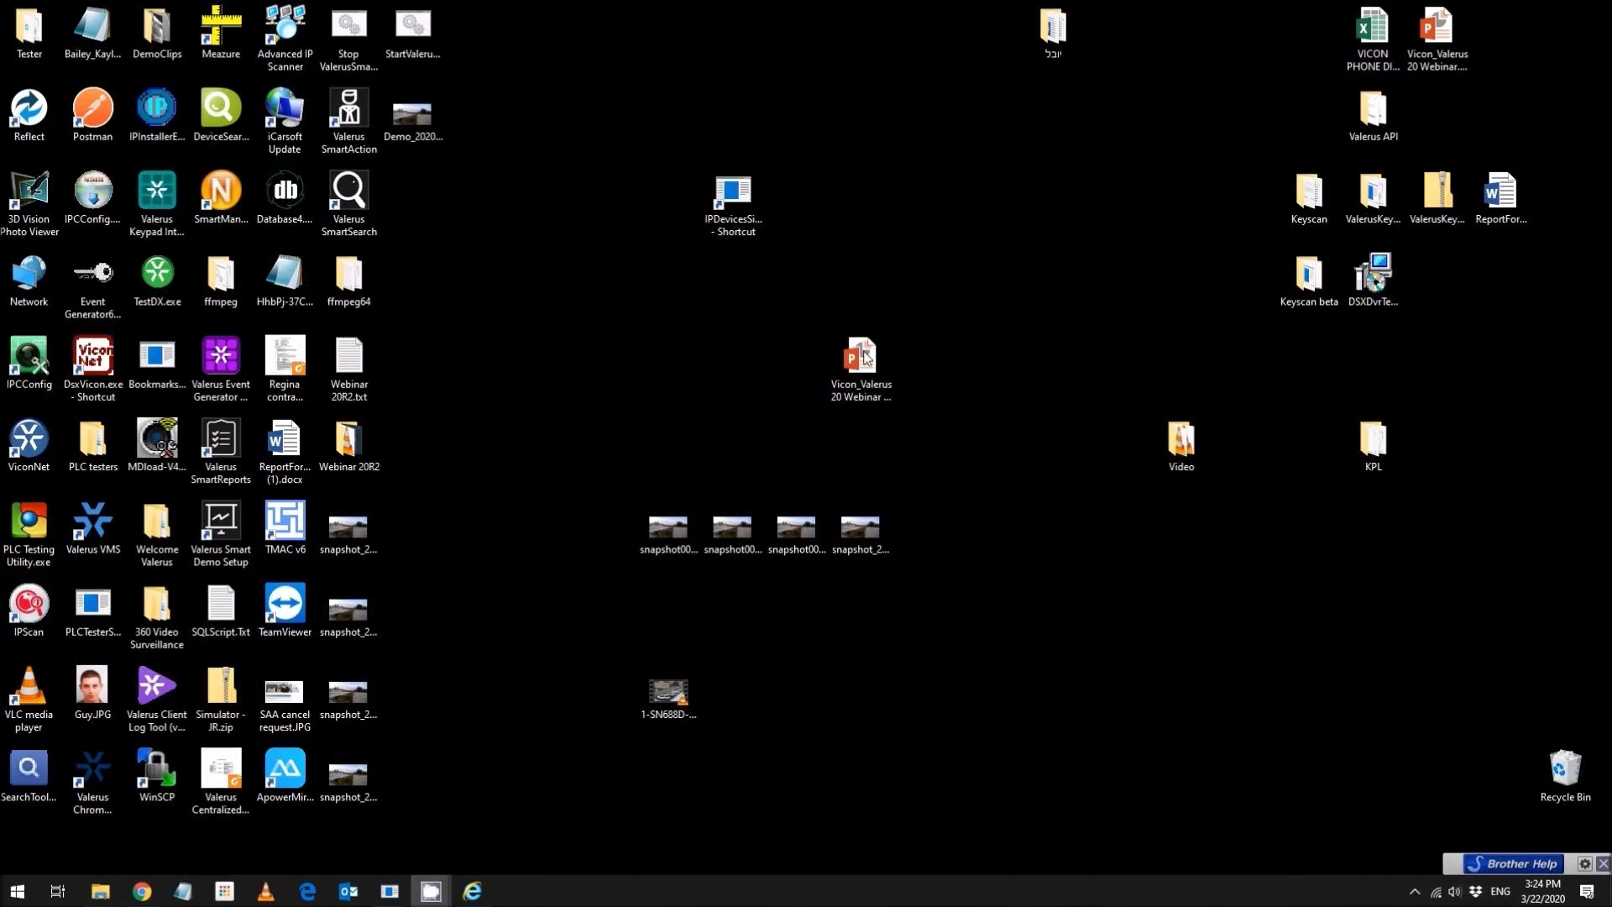
double_click(361, 526)
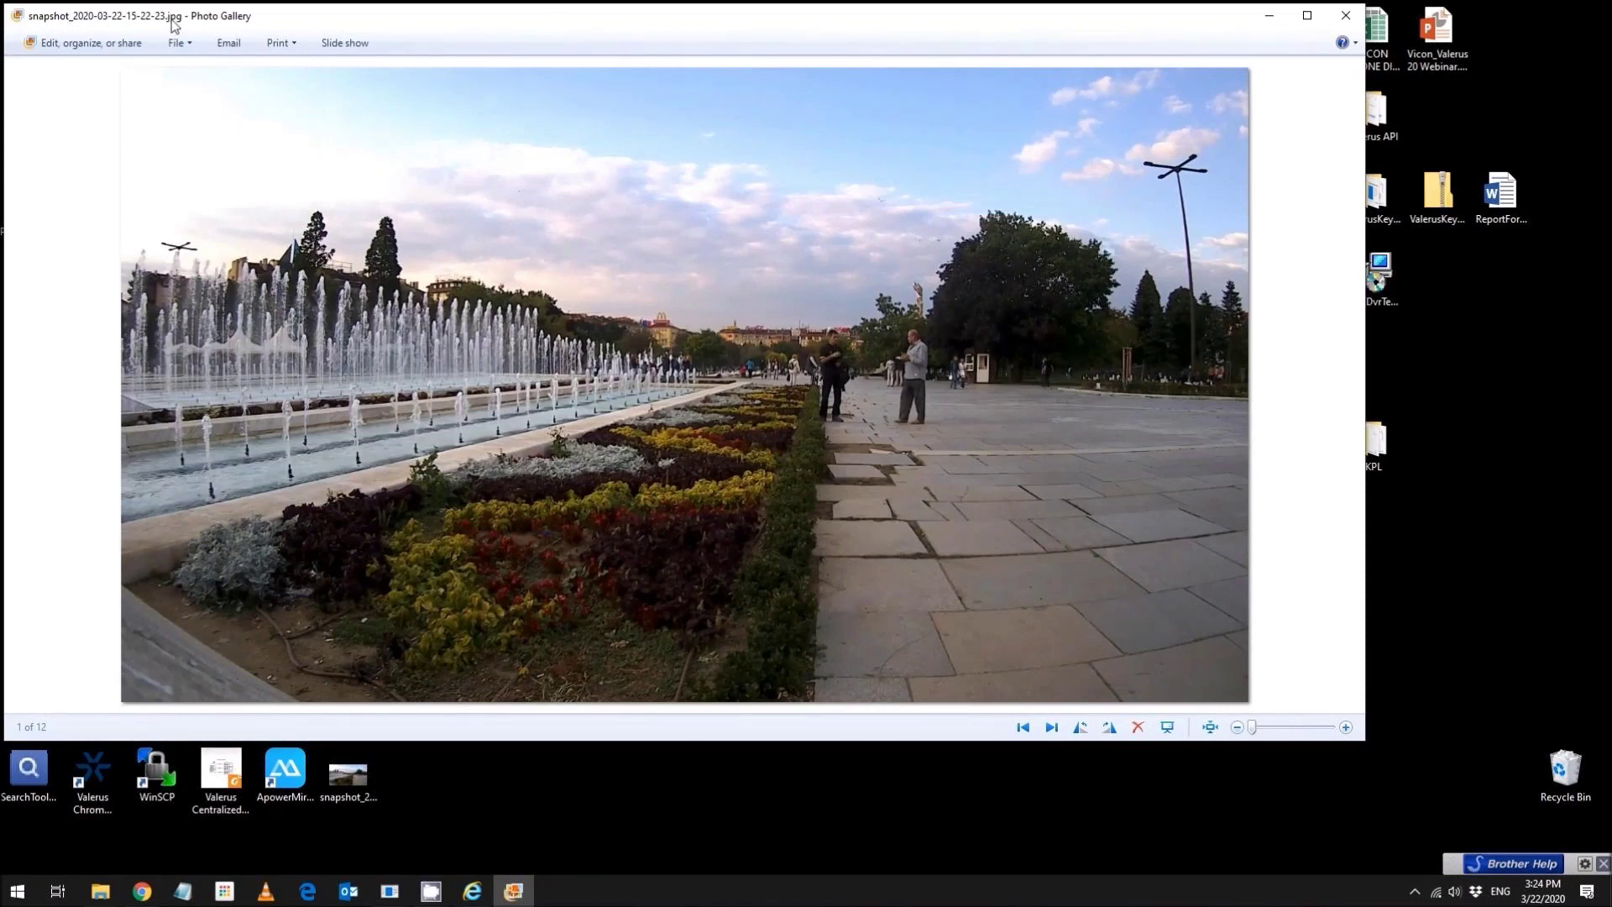
click(1346, 15)
double_click(366, 771)
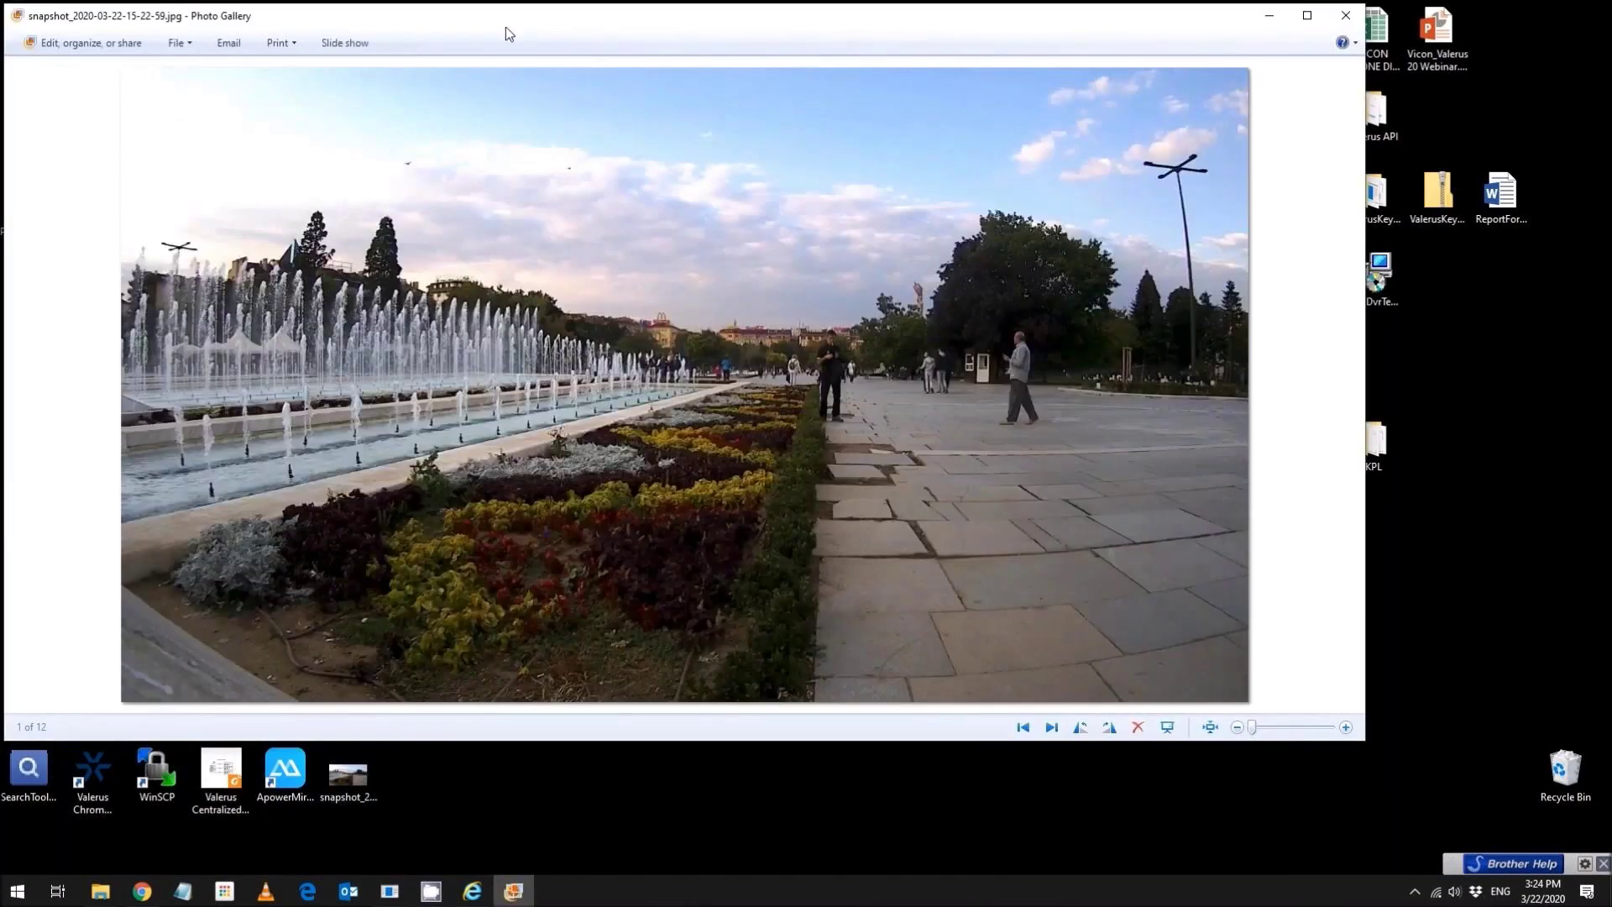
click(1346, 15)
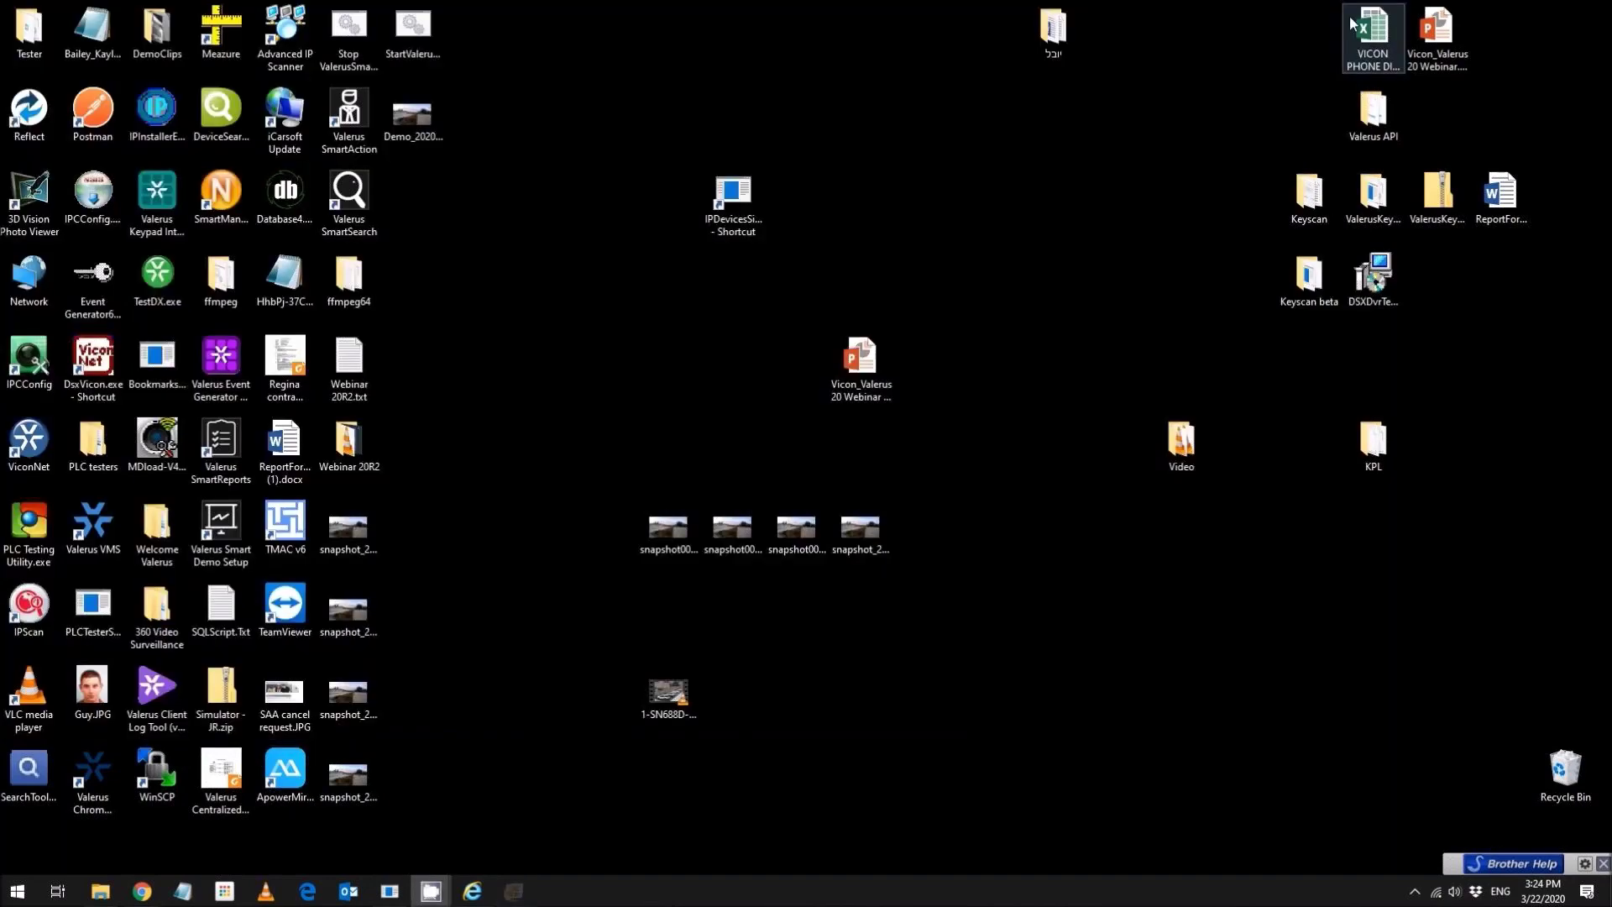
click(357, 692)
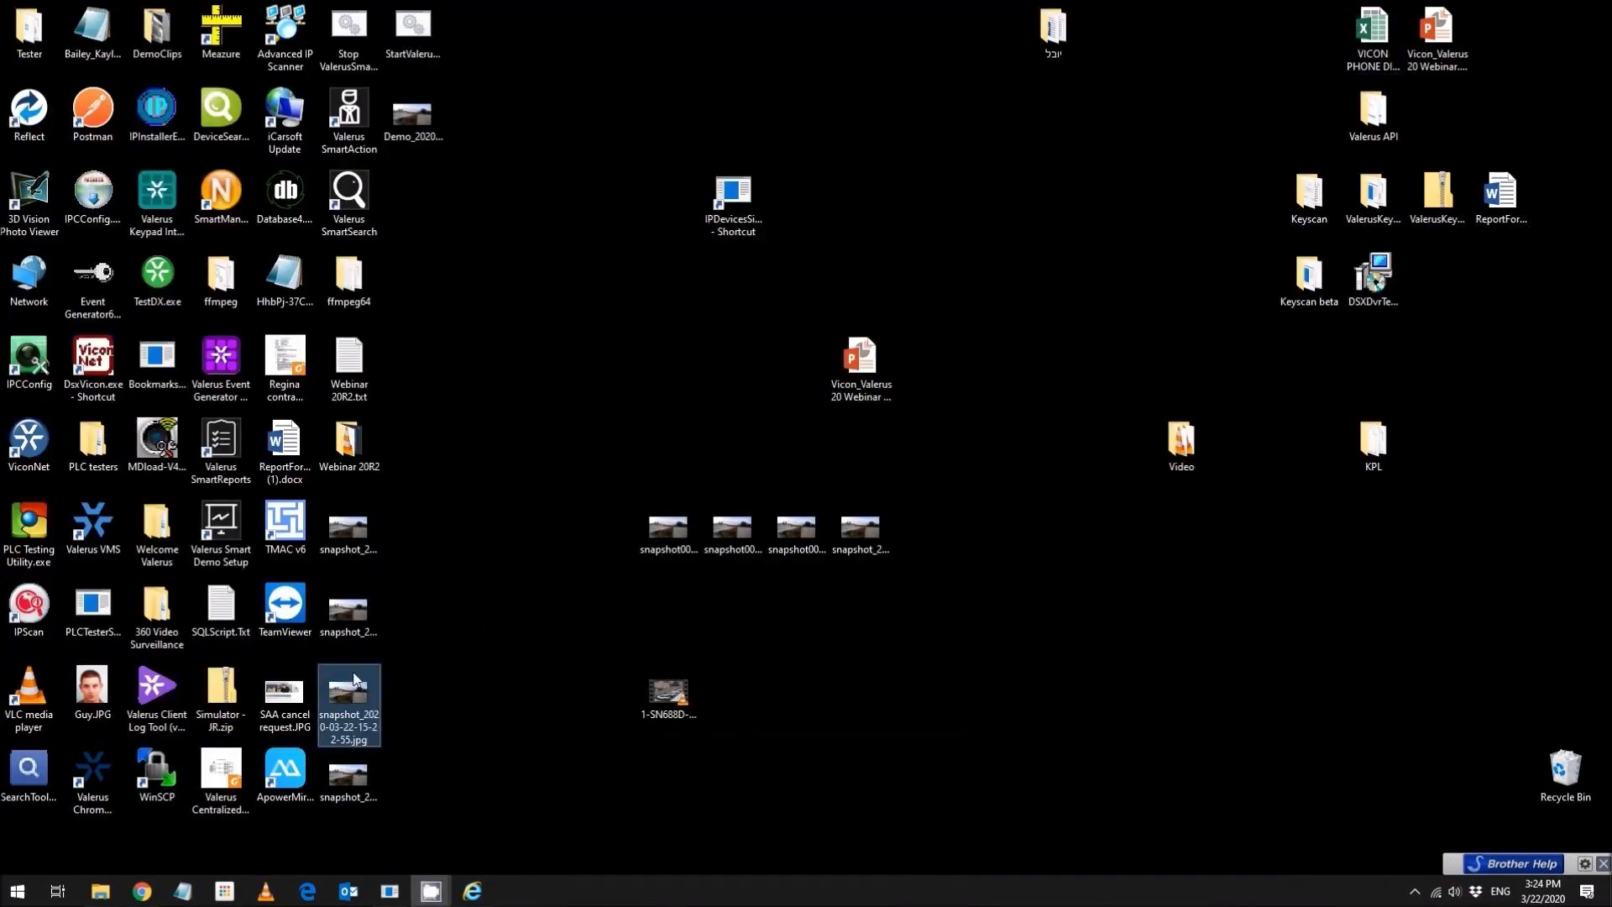
click(357, 638)
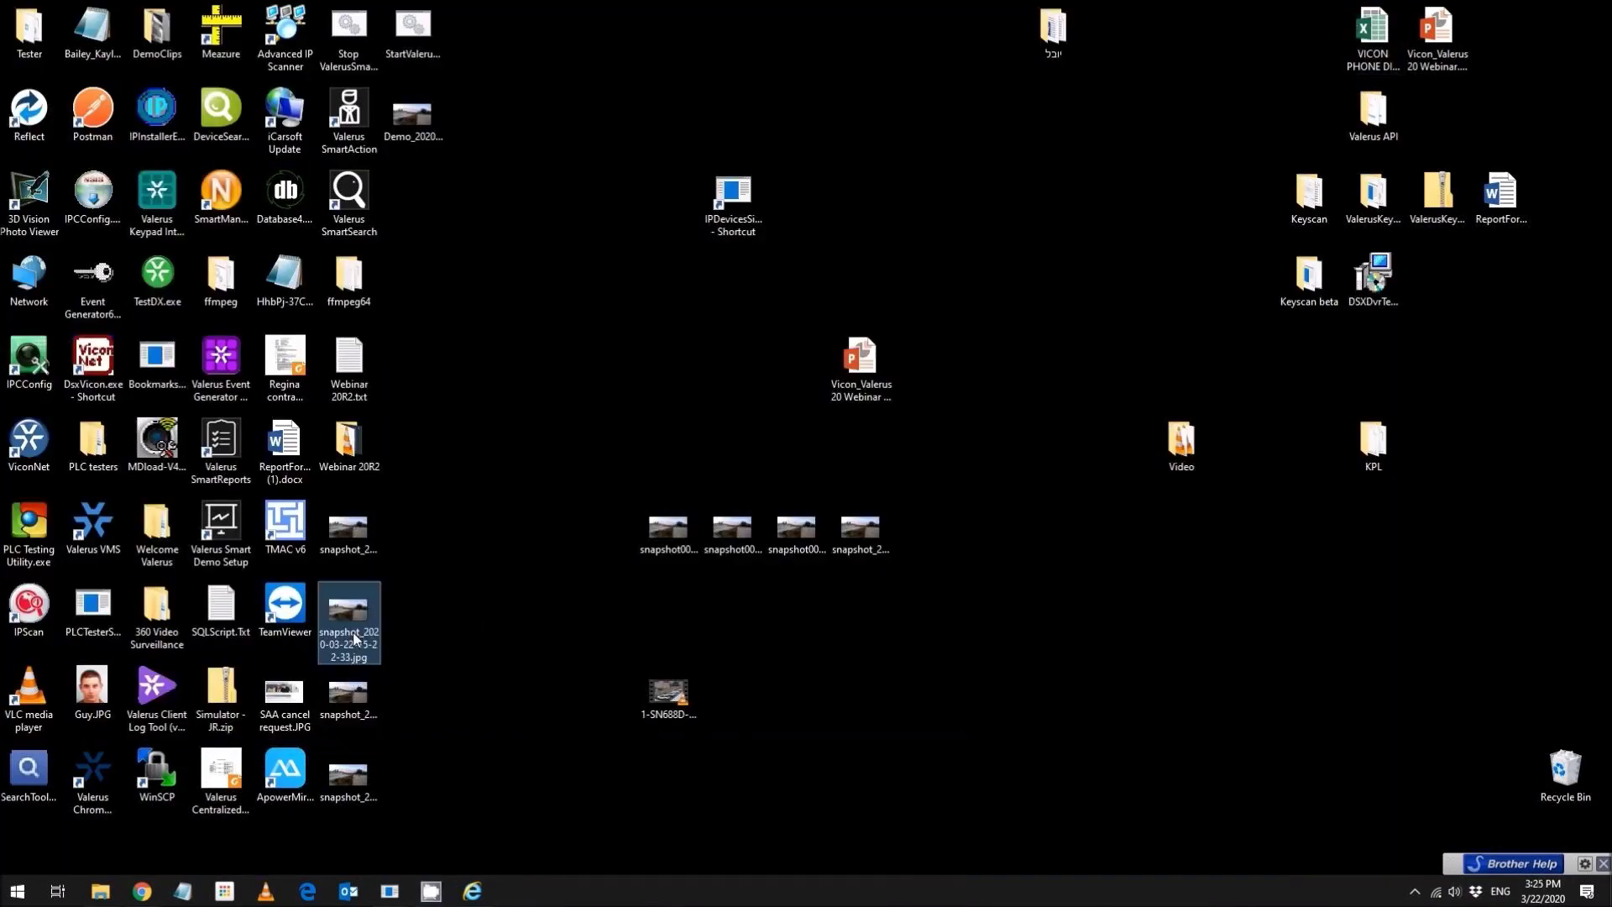
double_click(406, 117)
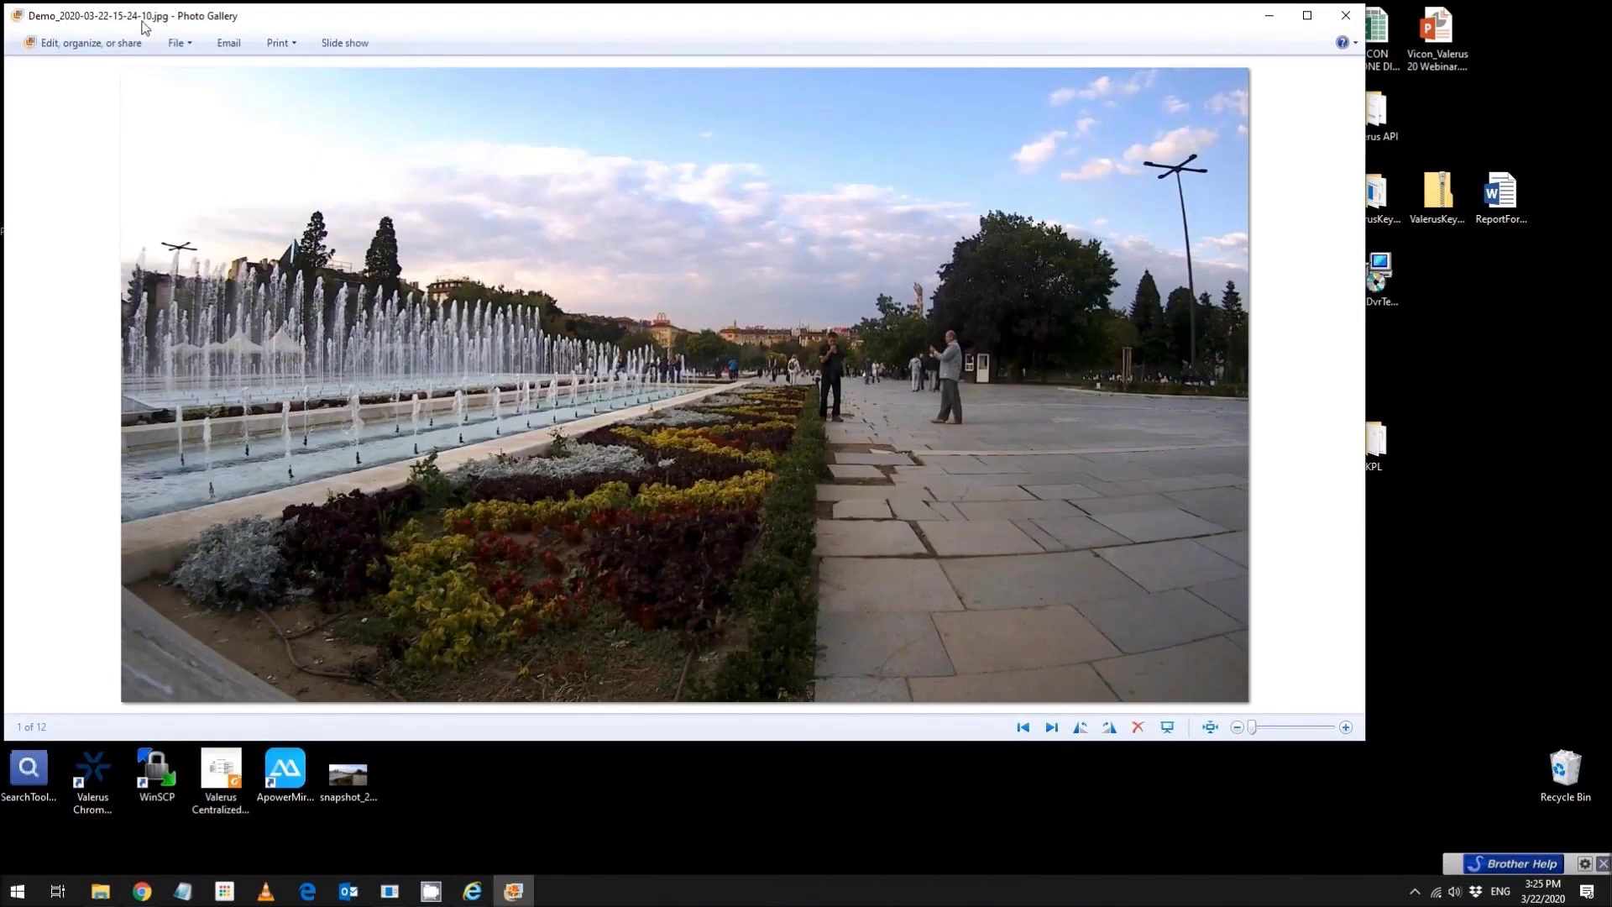
right_click(764, 309)
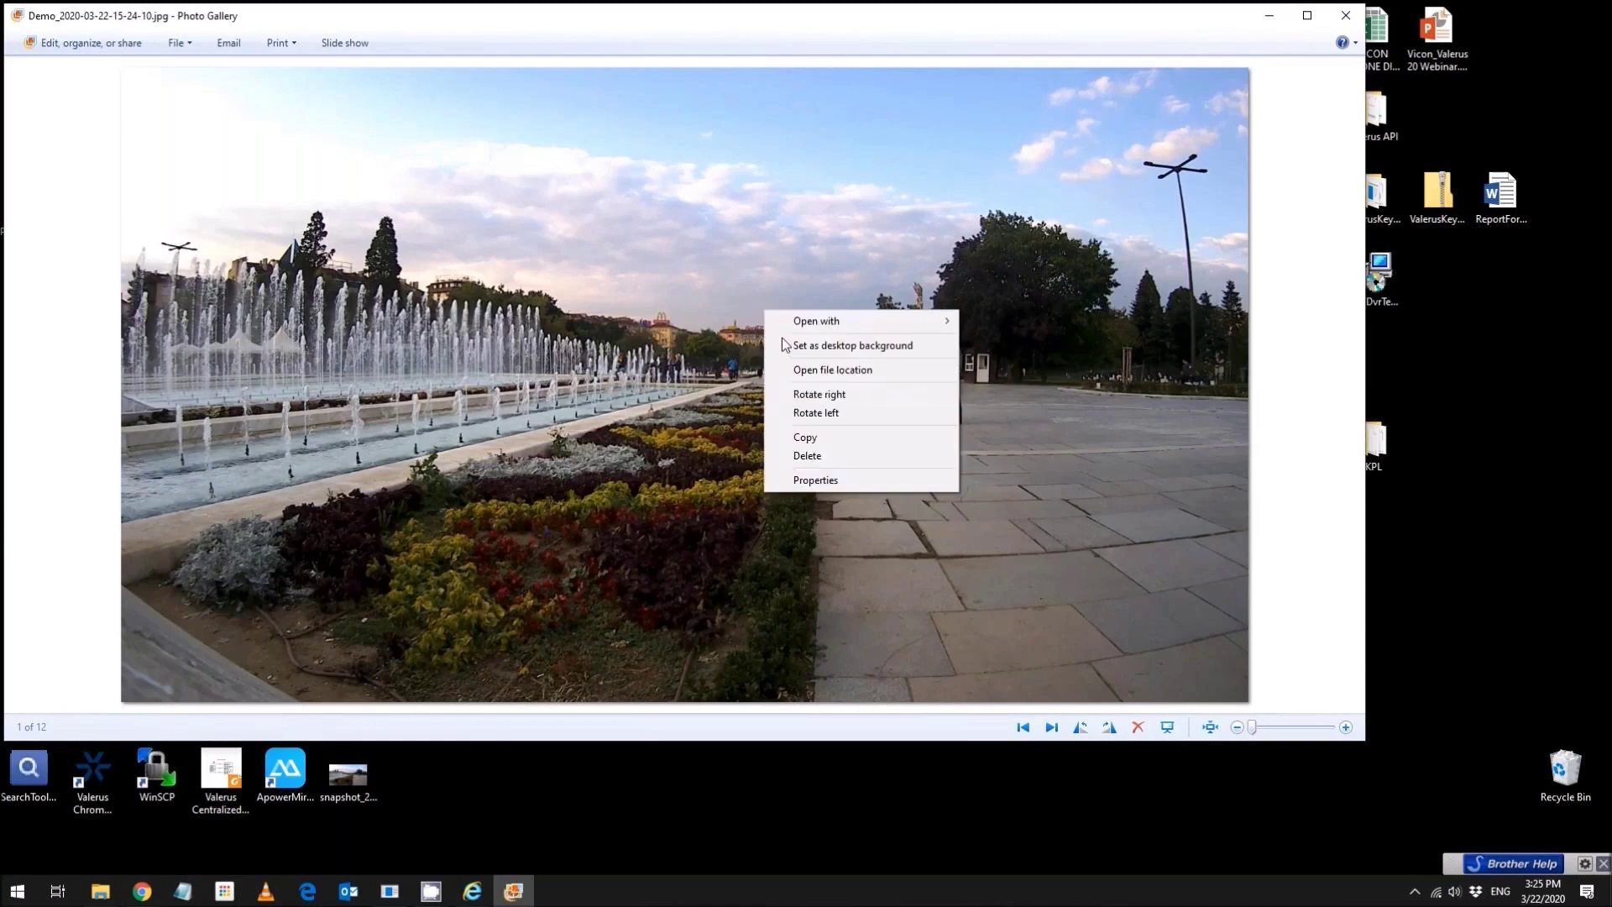
click(819, 475)
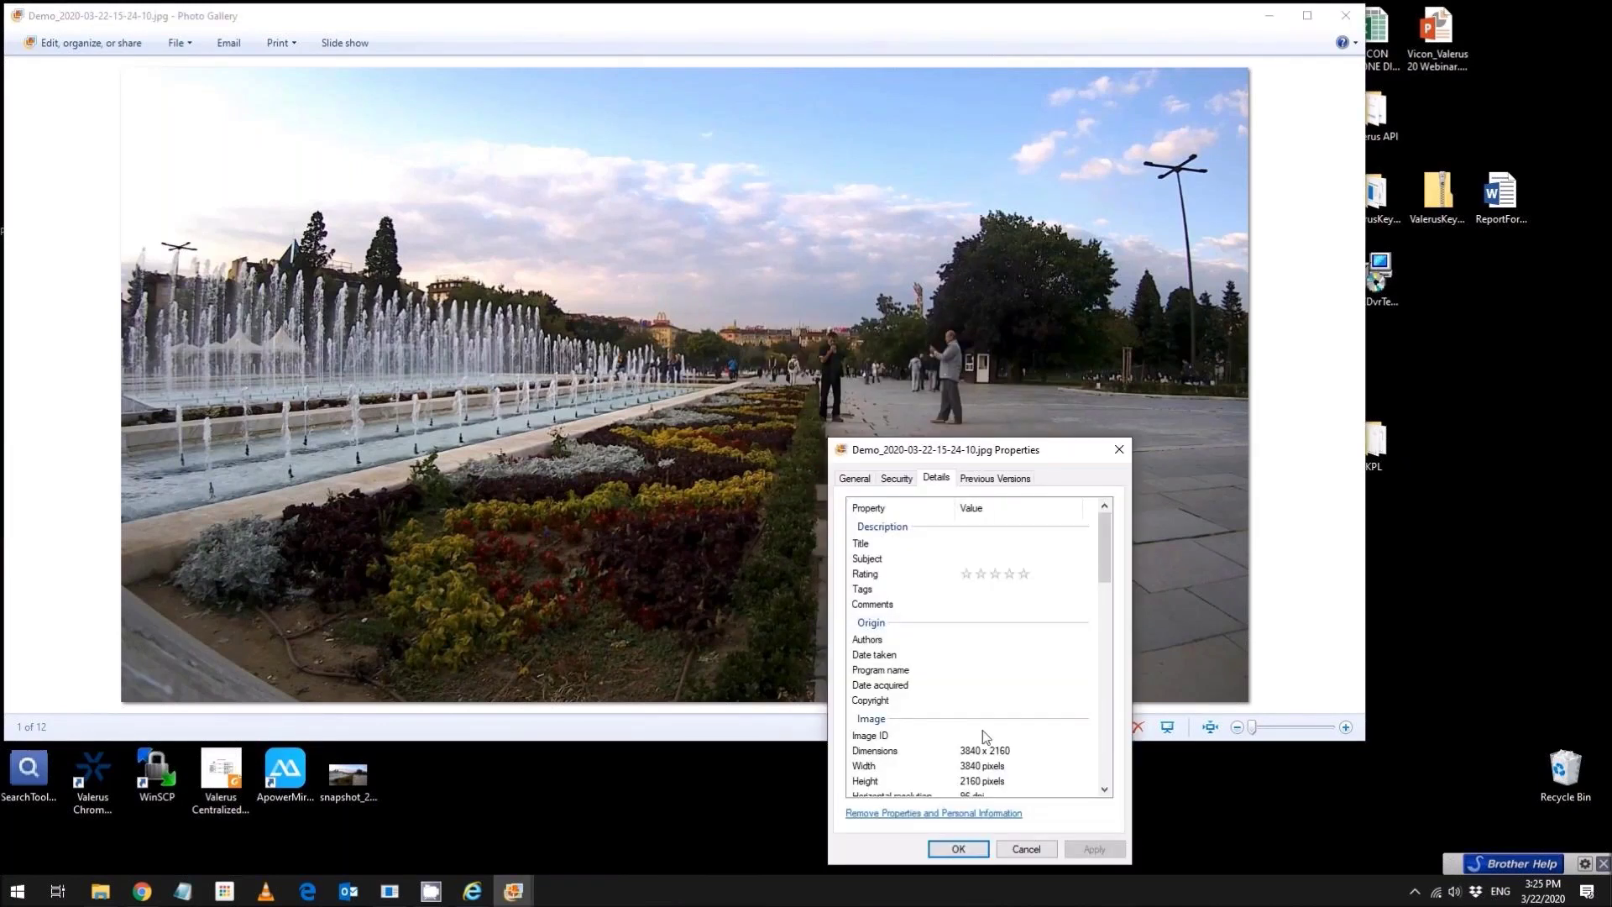
drag(1103, 542, 1102, 568)
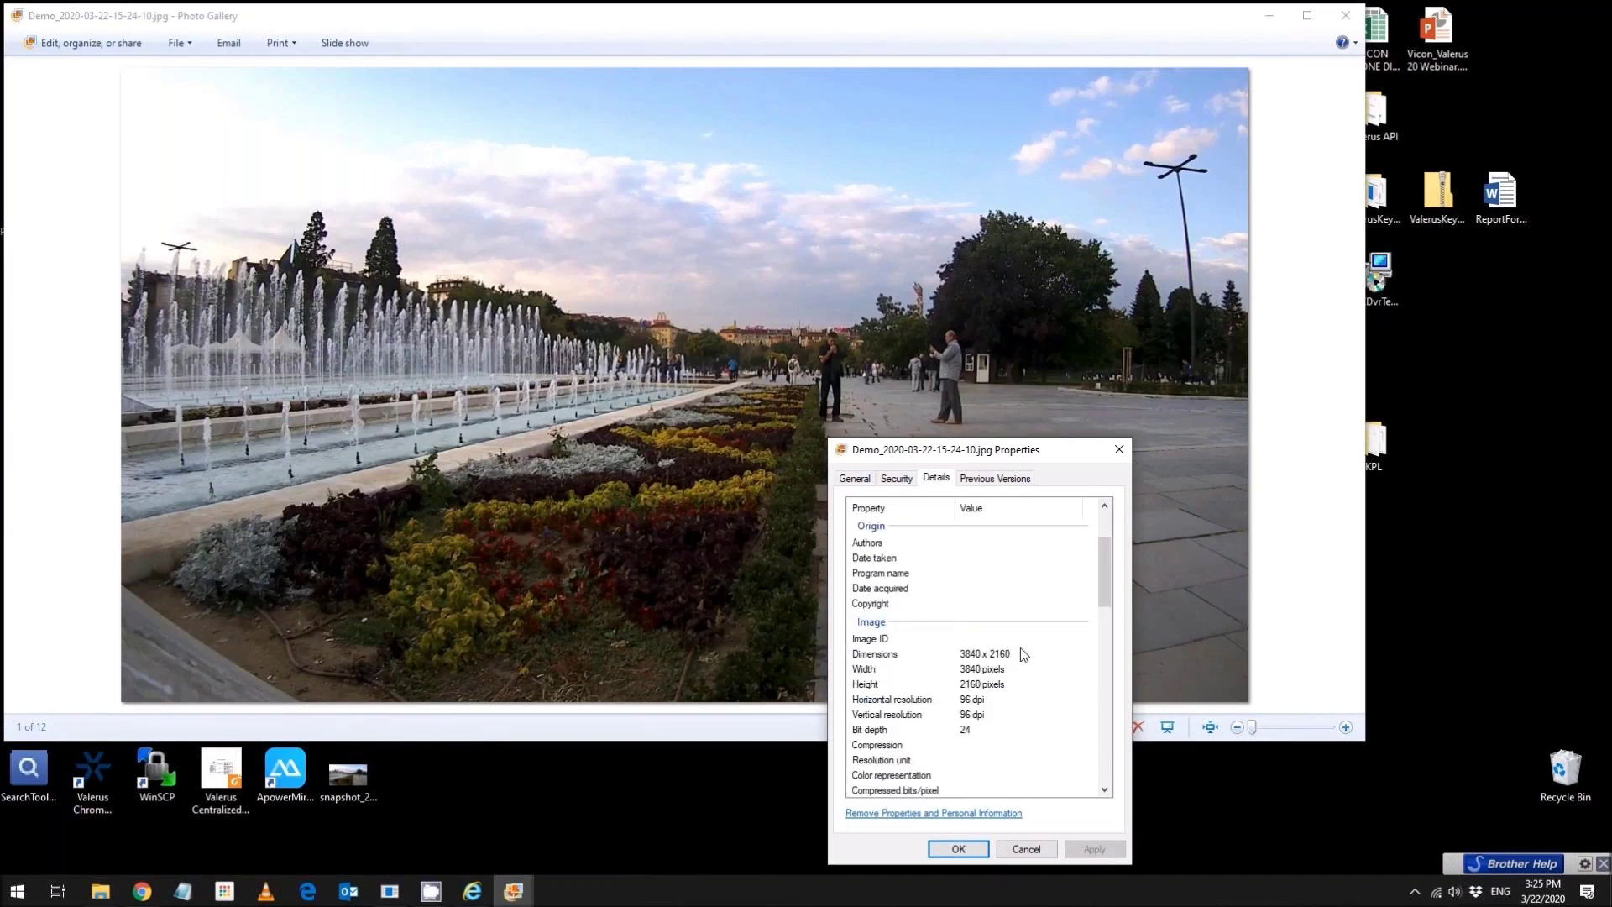
click(975, 852)
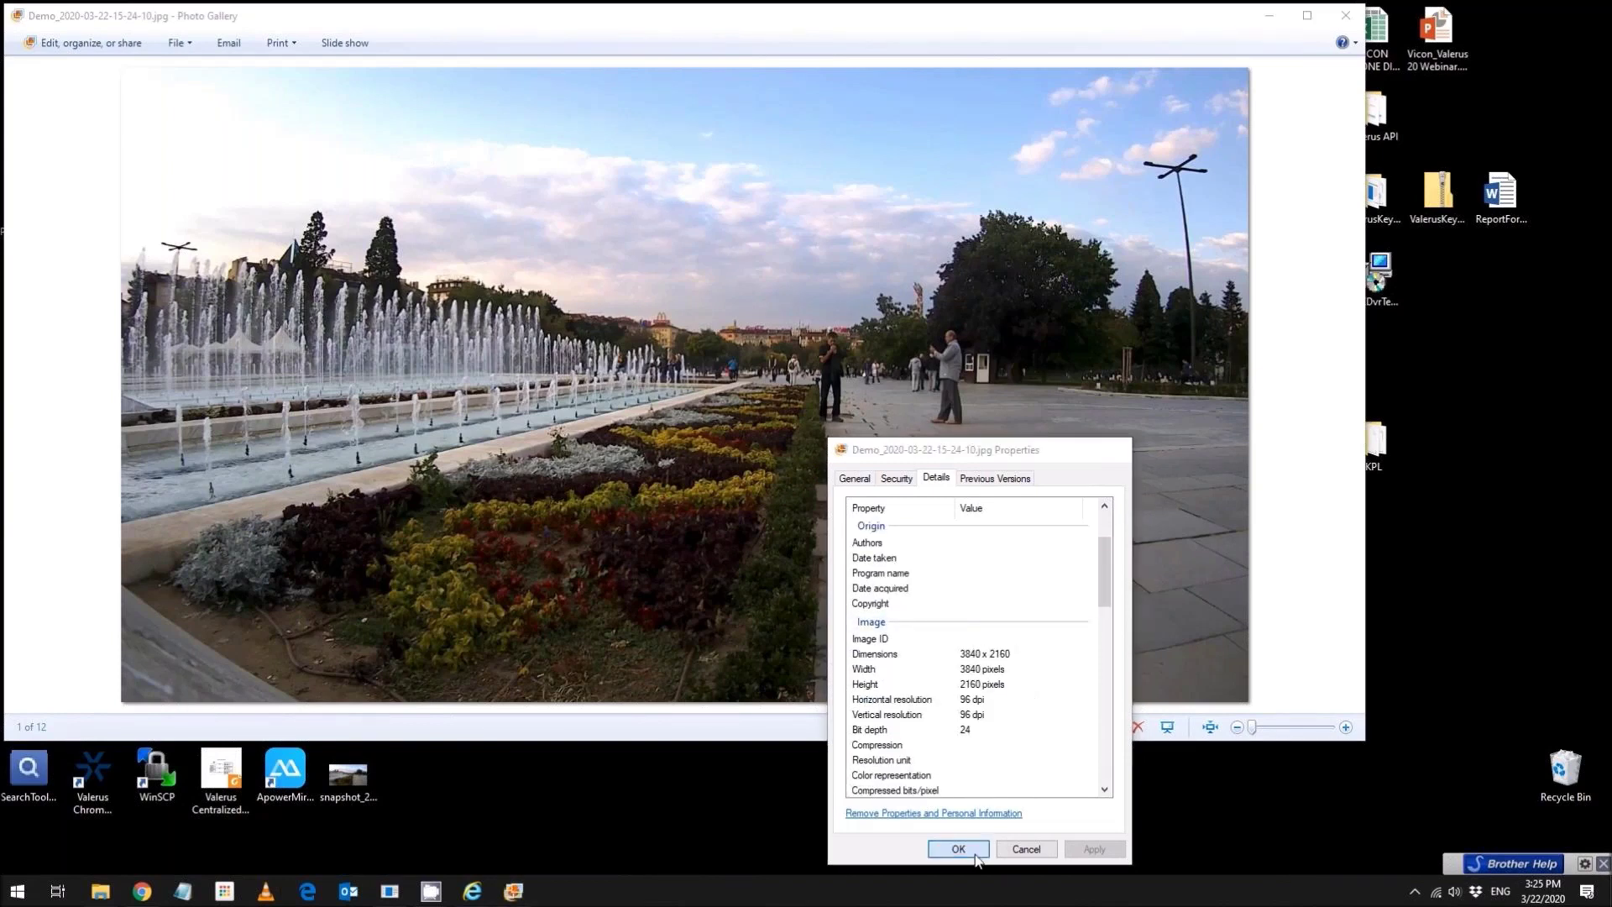
click(1345, 16)
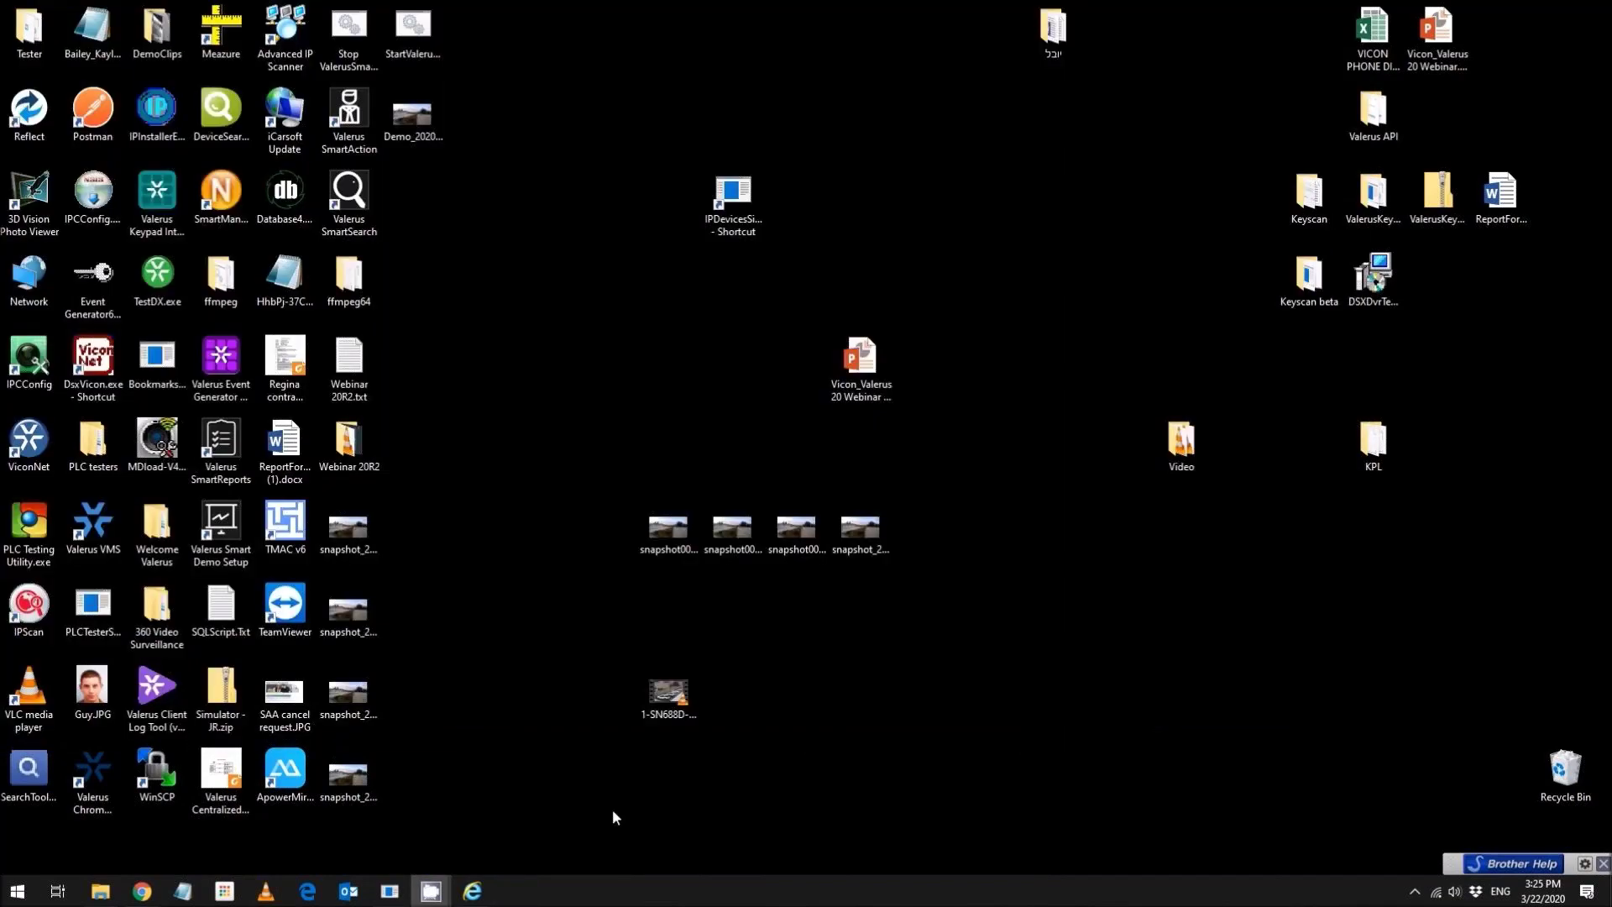
- Return to the Valerus portal and show the Audit Log search page
click(474, 895)
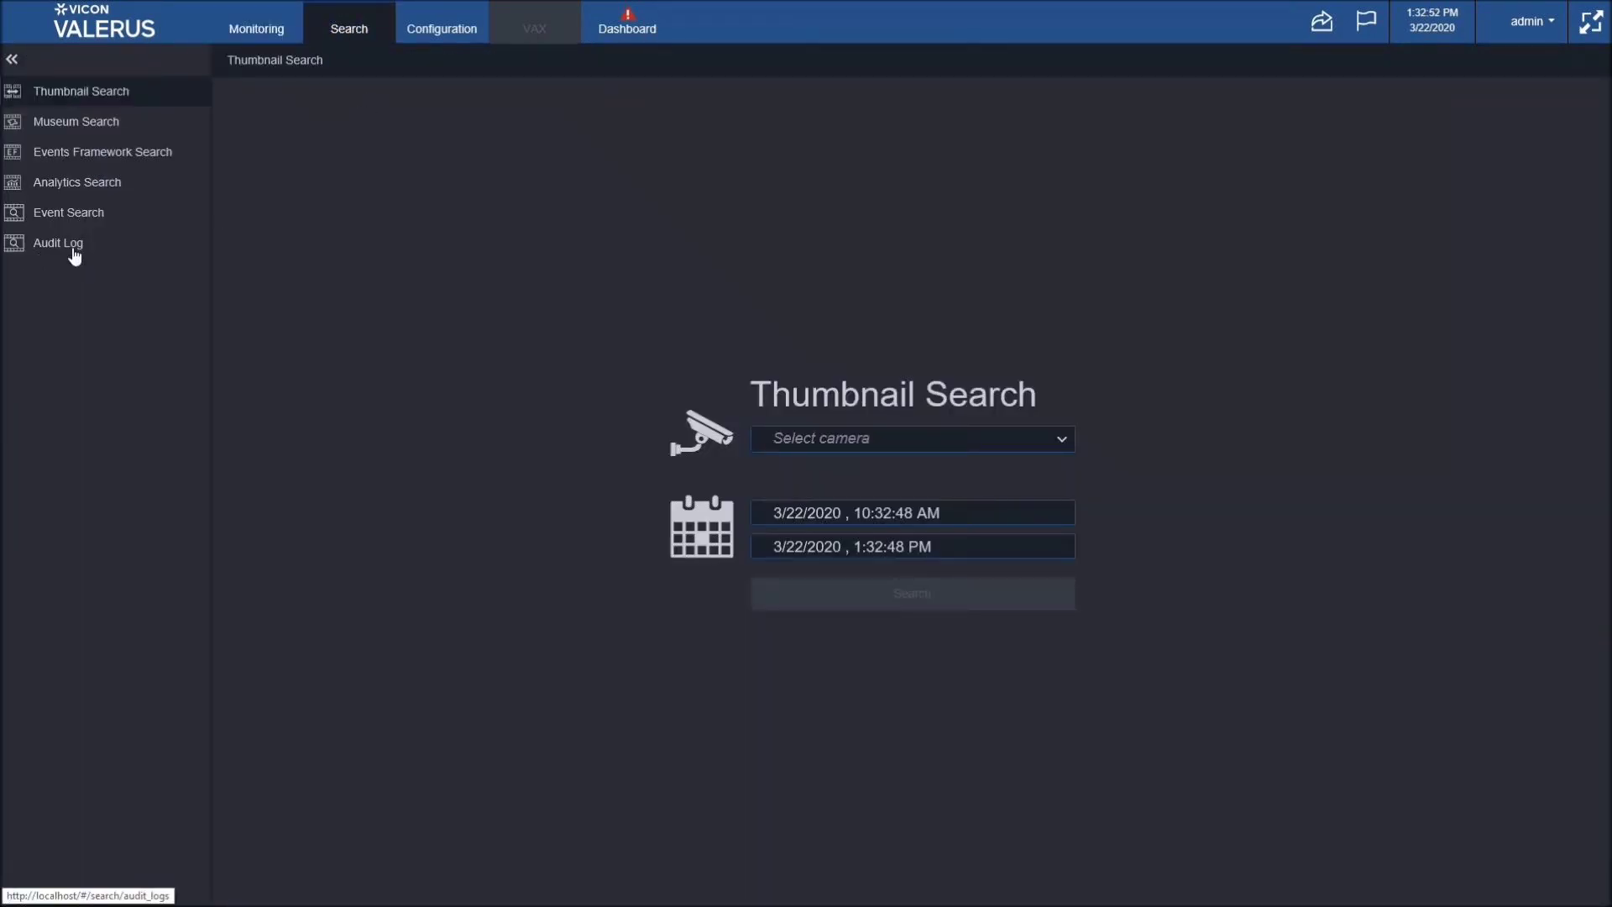
click(115, 256)
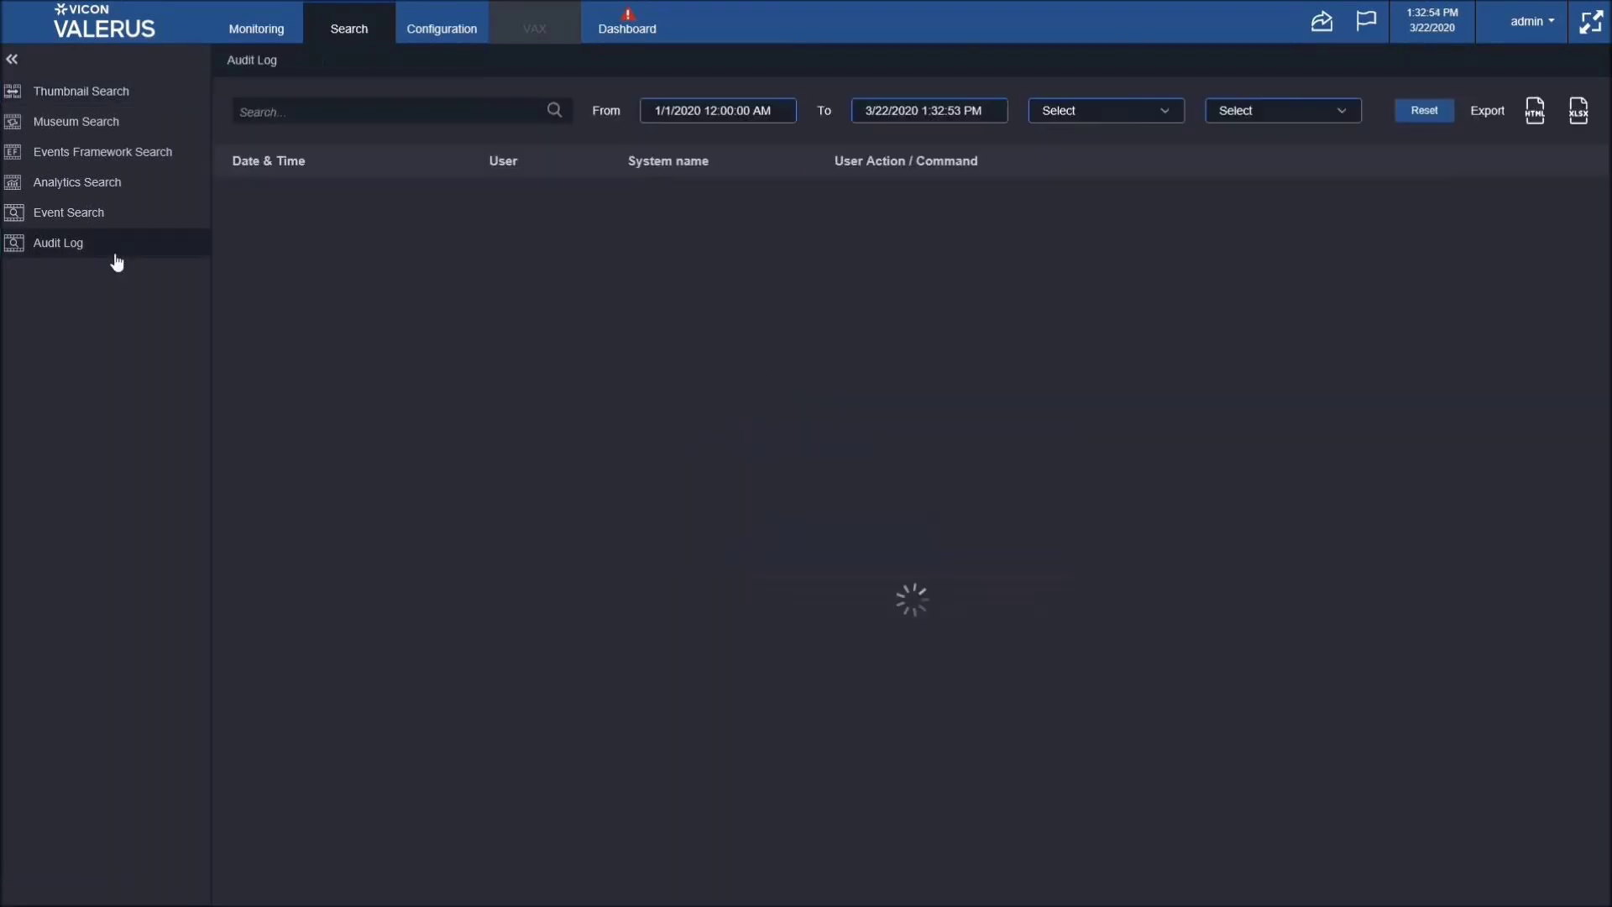
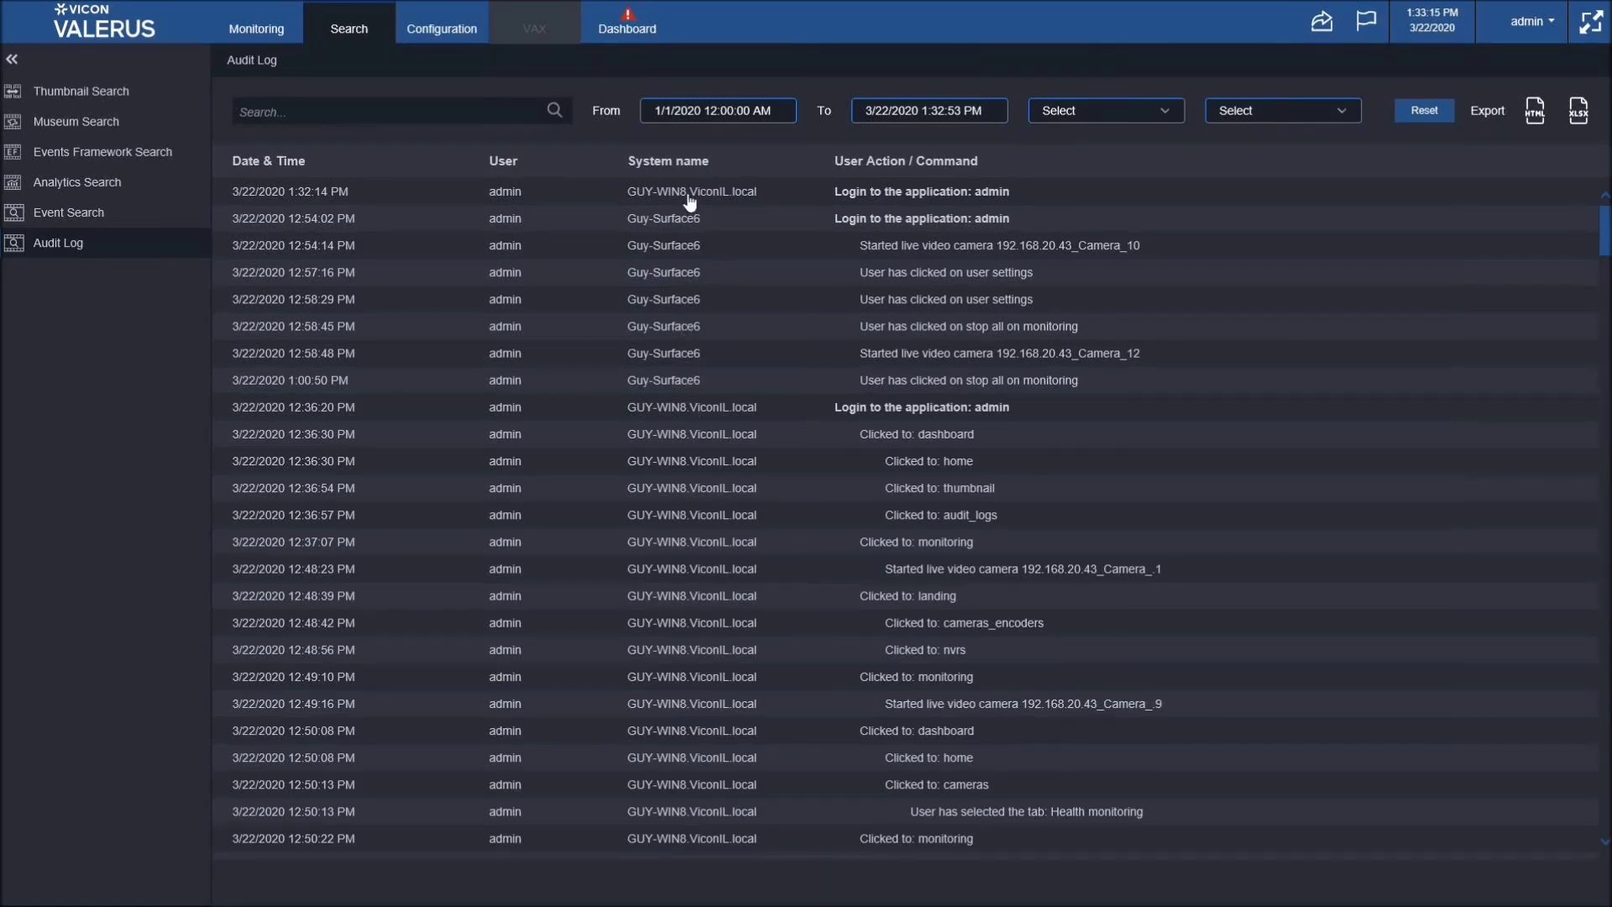
- Scroll the audit log, try a 'logout' text search, then clear the search
scroll(699, 352, down, 5)
scroll(700, 356, up, 3)
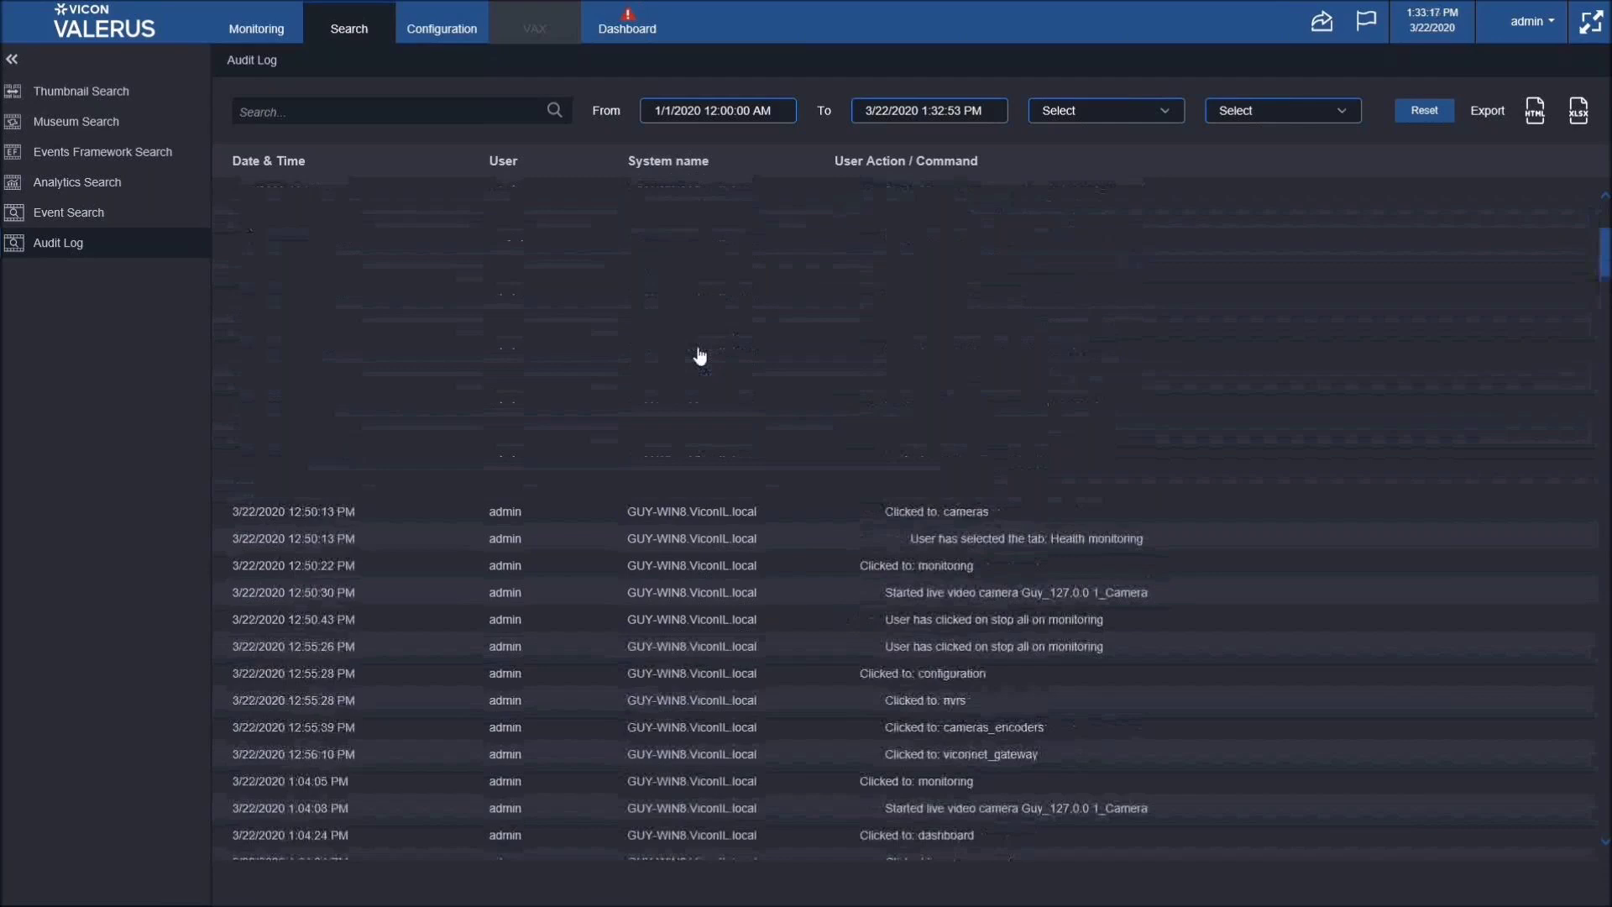
scroll(699, 356, down, 4)
scroll(697, 345, up, 7)
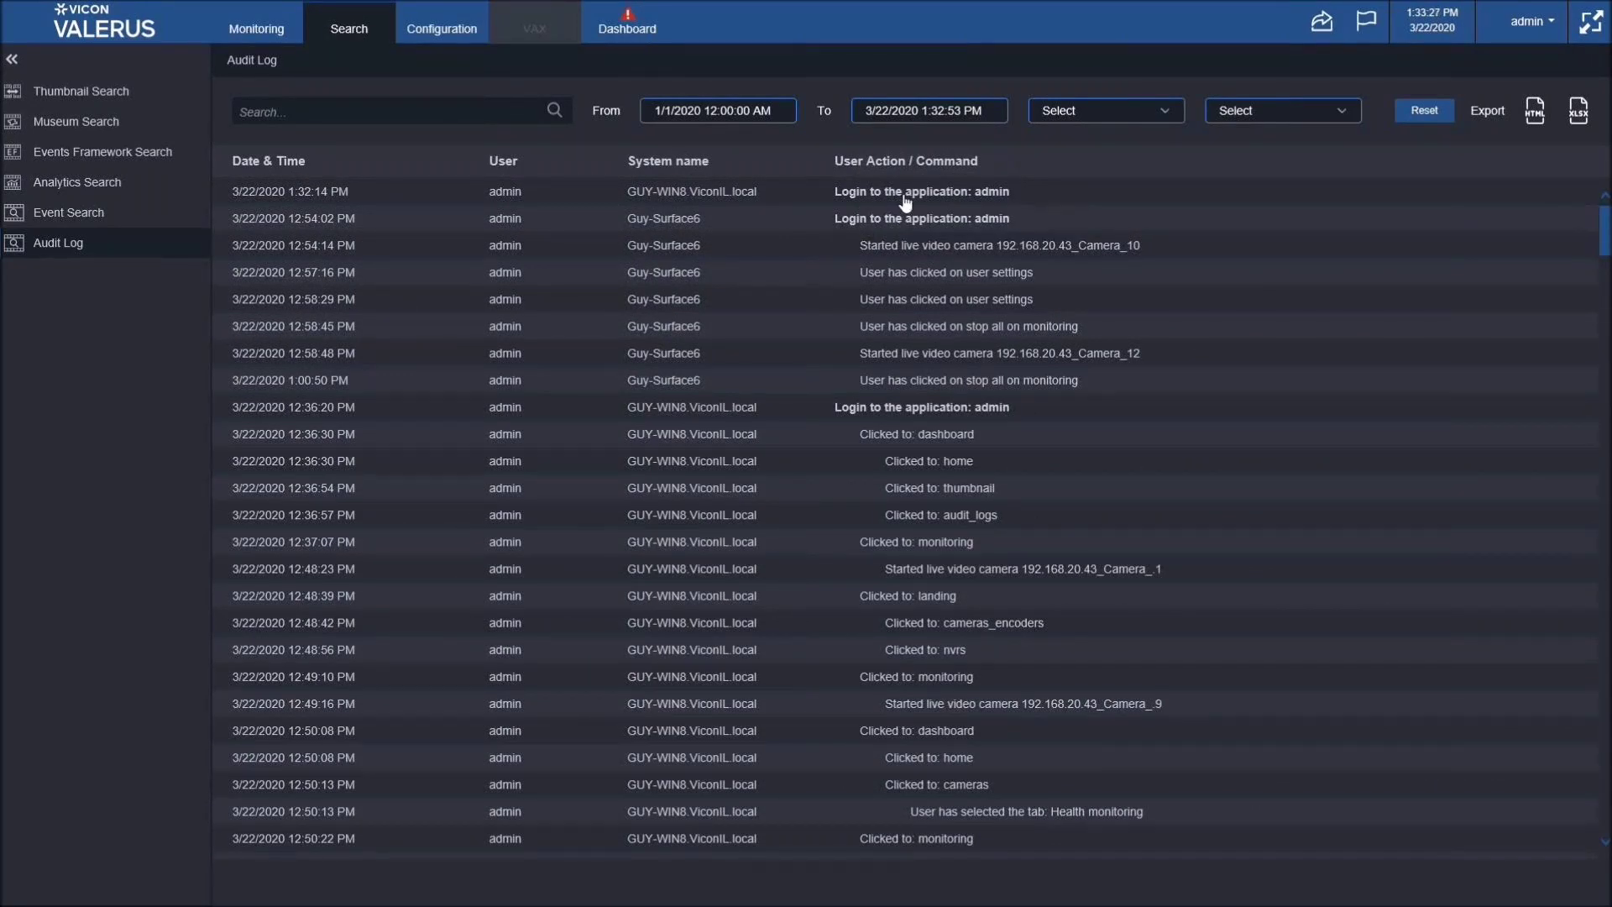
click(443, 110)
text(logout)
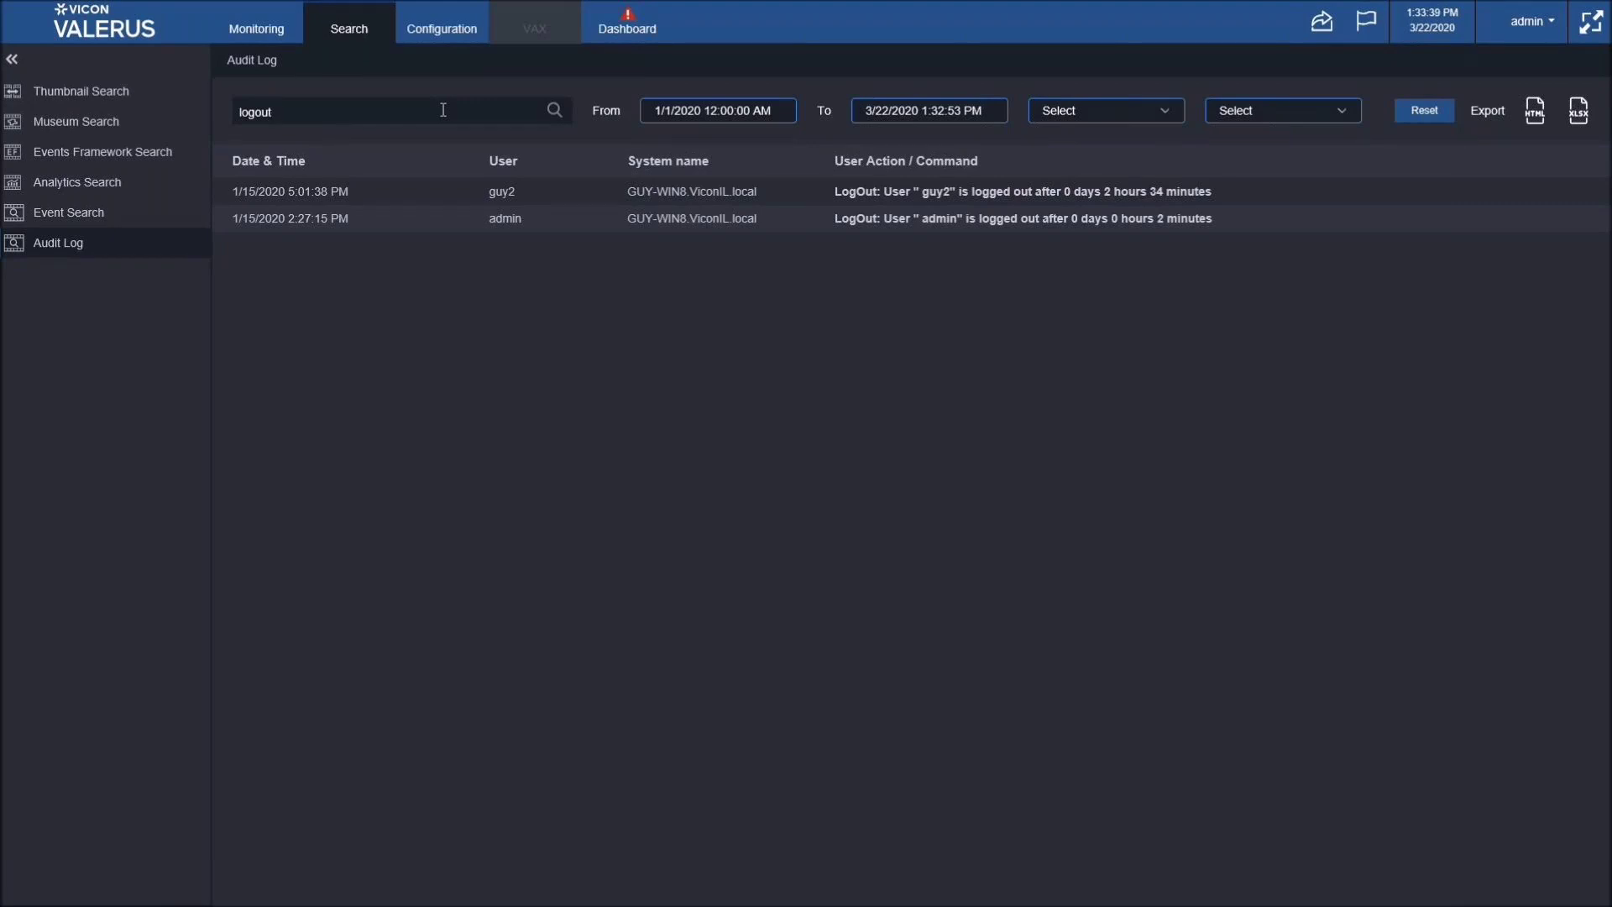
key(BackSpace)
key(BackSpace)
key(BackSpace)
key(BackSpace)
key(BackSpace)
key(BackSpace)
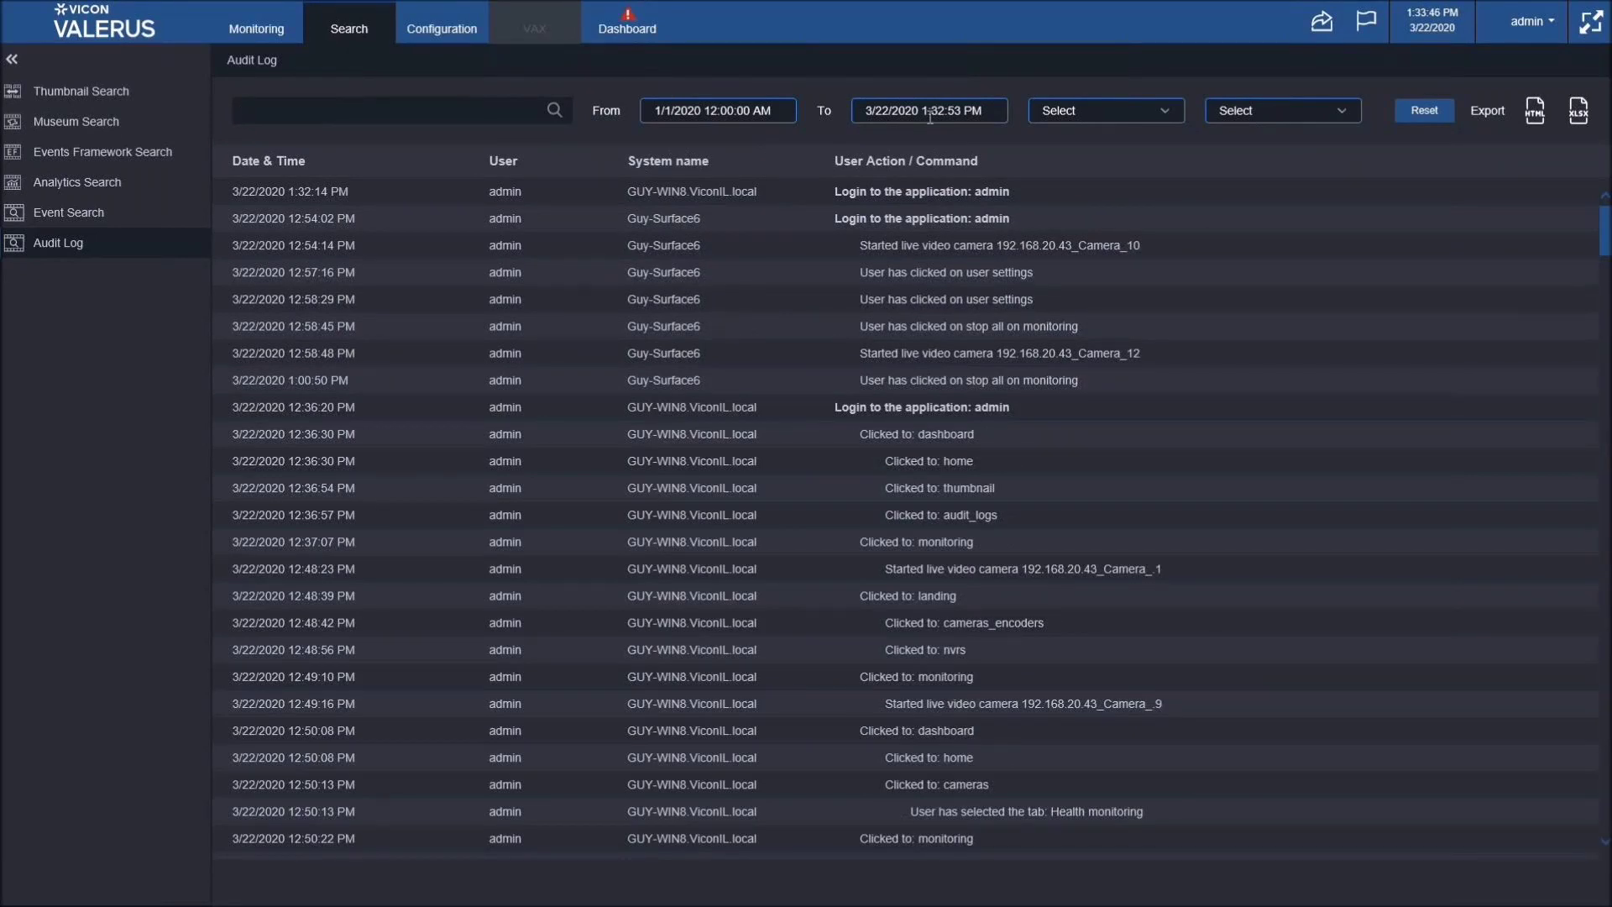
- Check Guy-Surface6 in the System name filter, after briefly opening the User filter
click(1172, 117)
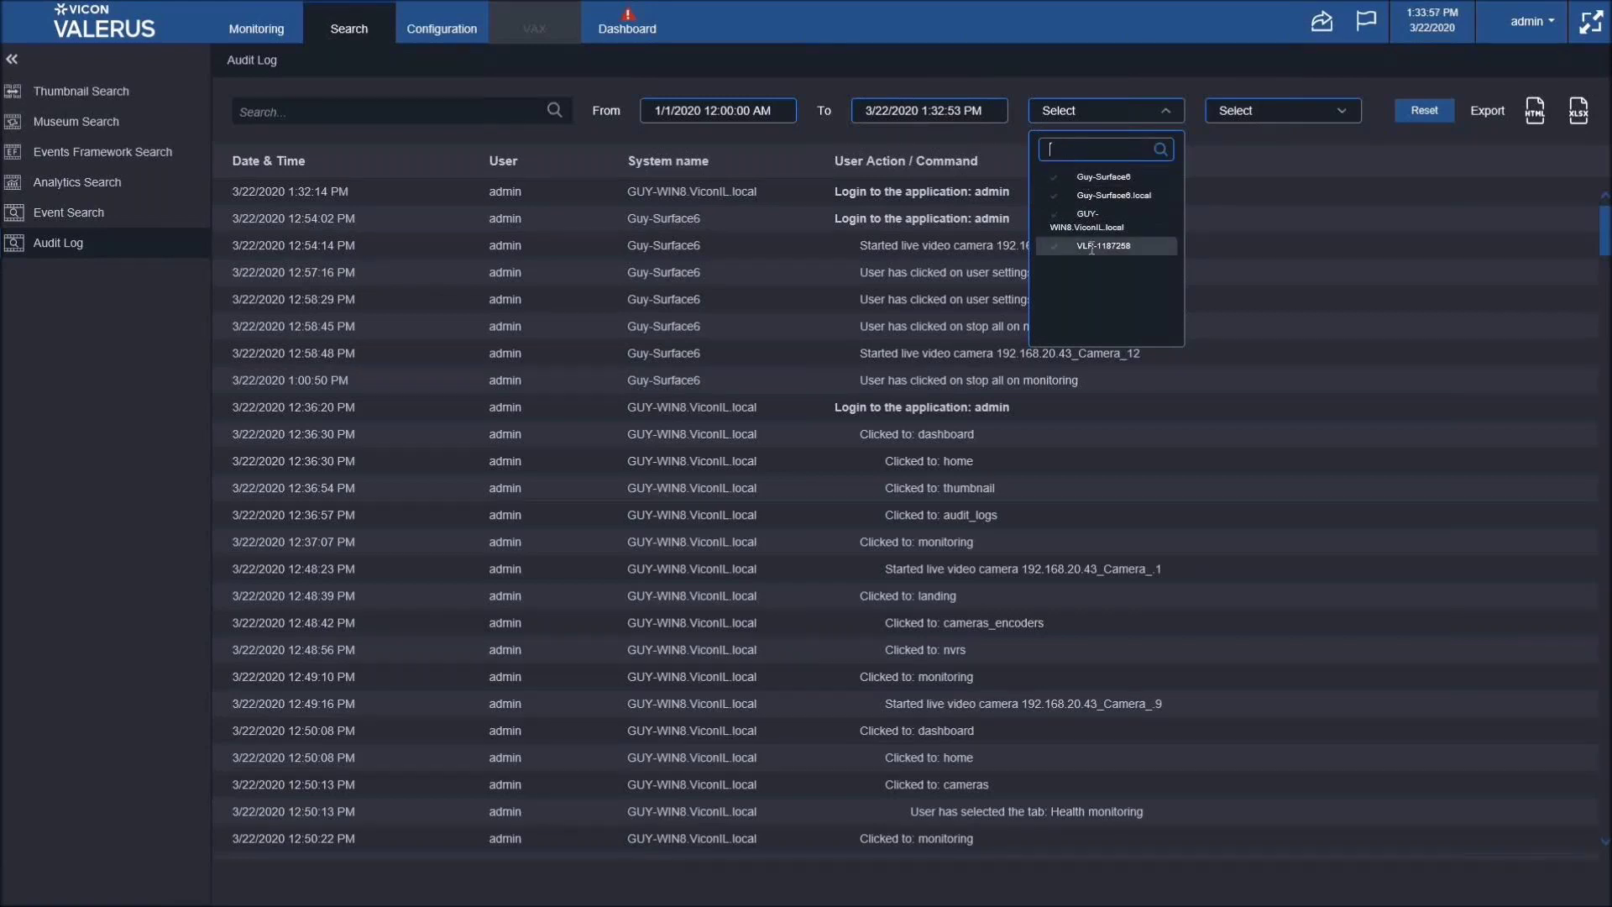
click(1342, 112)
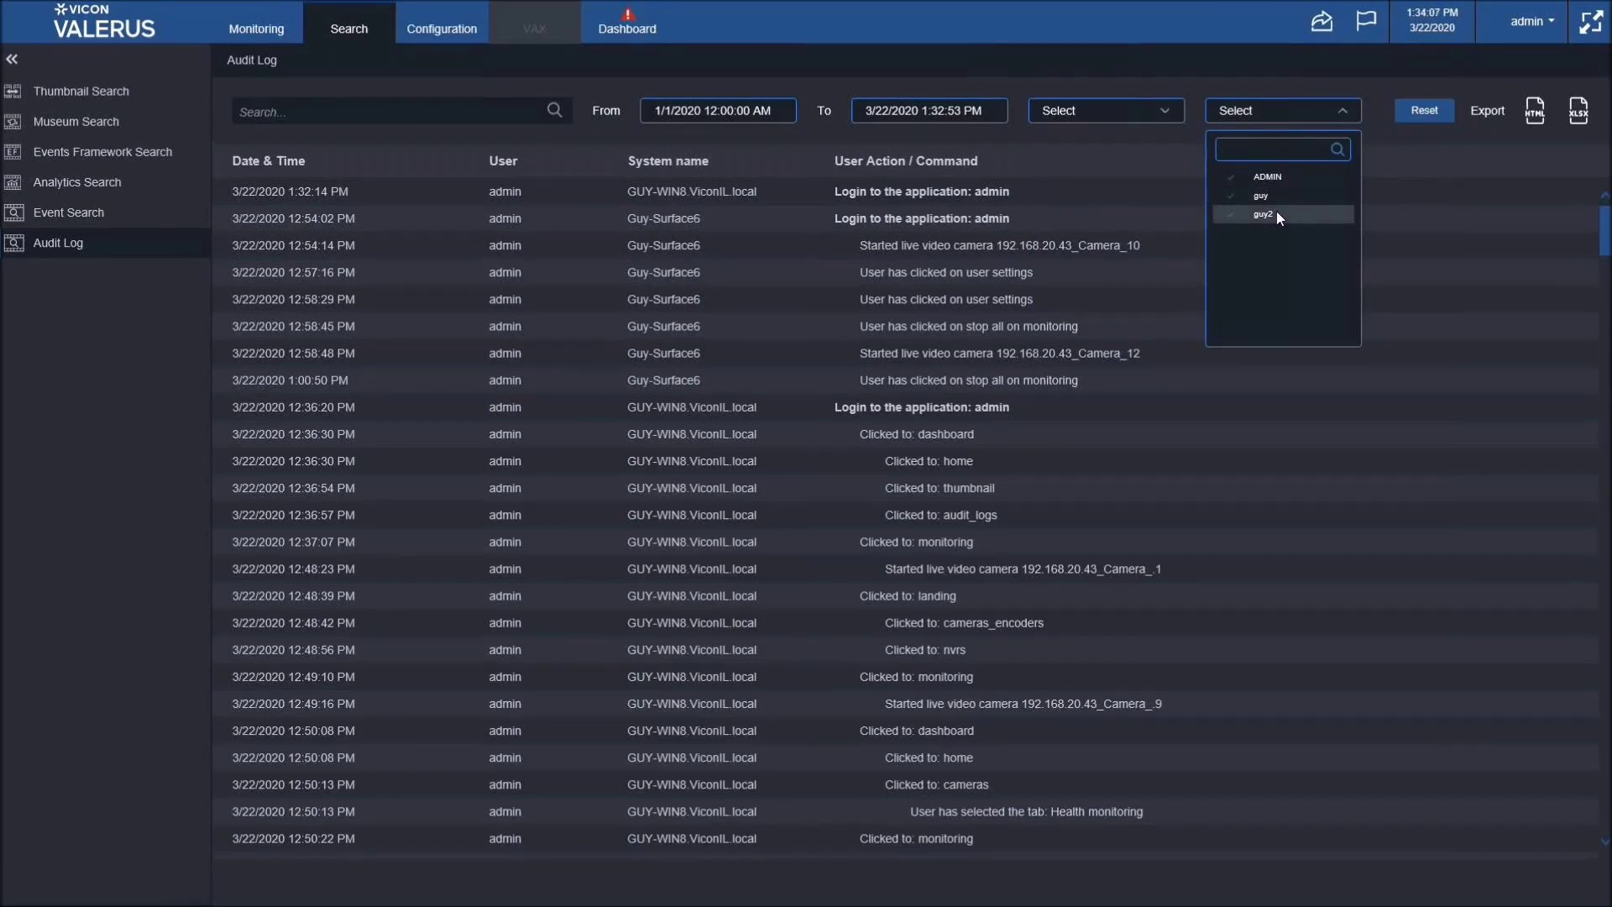
click(1410, 124)
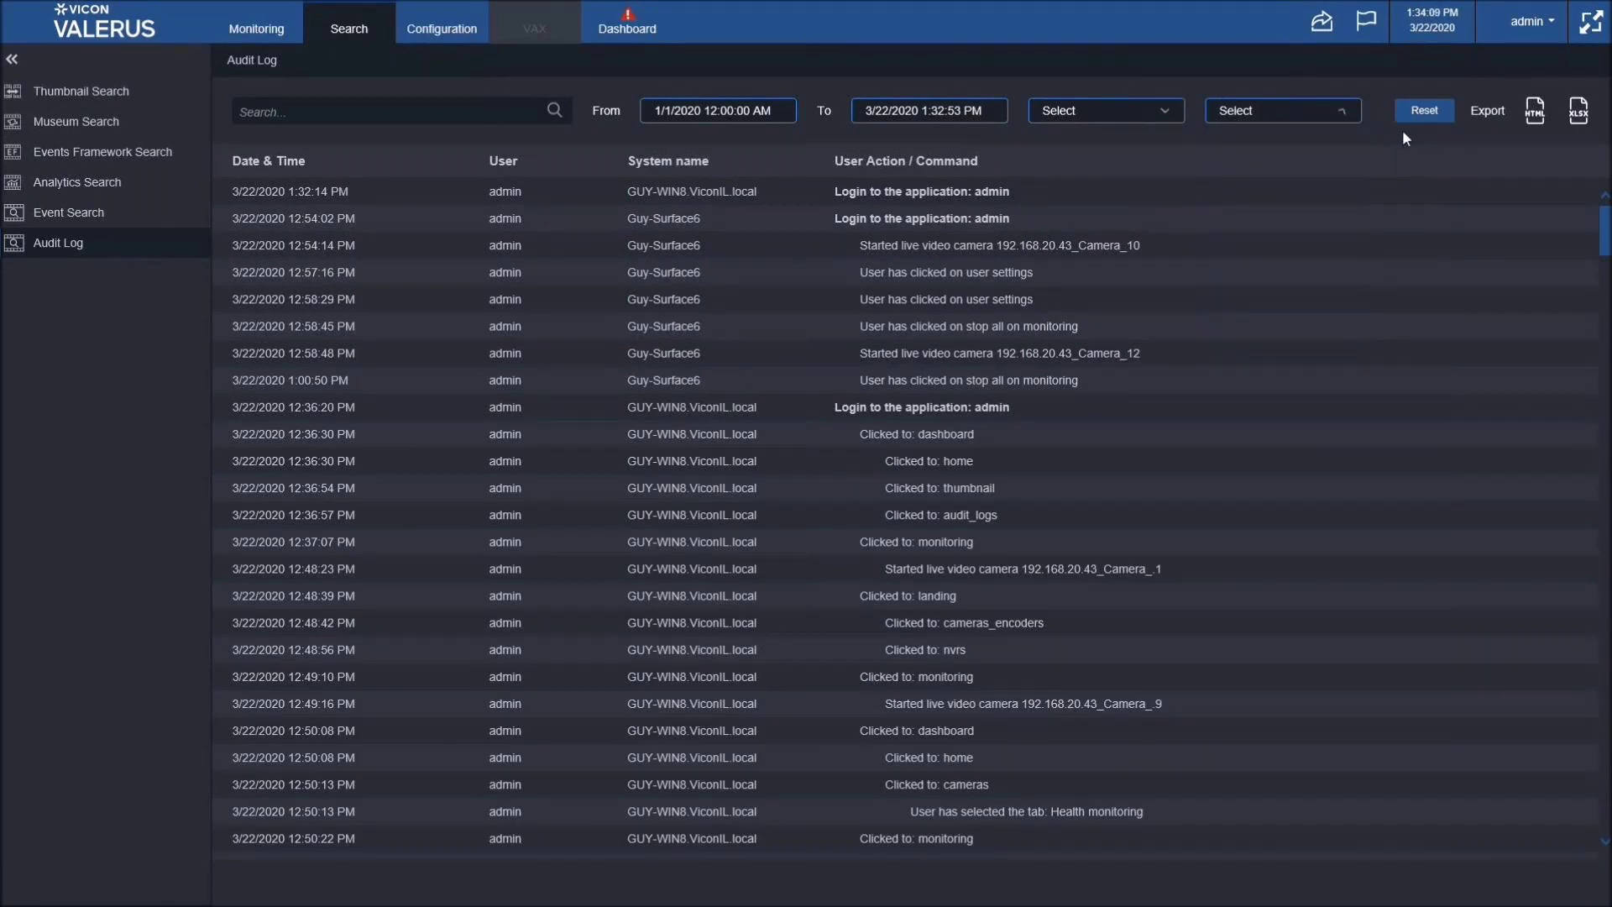
click(1176, 118)
click(1103, 176)
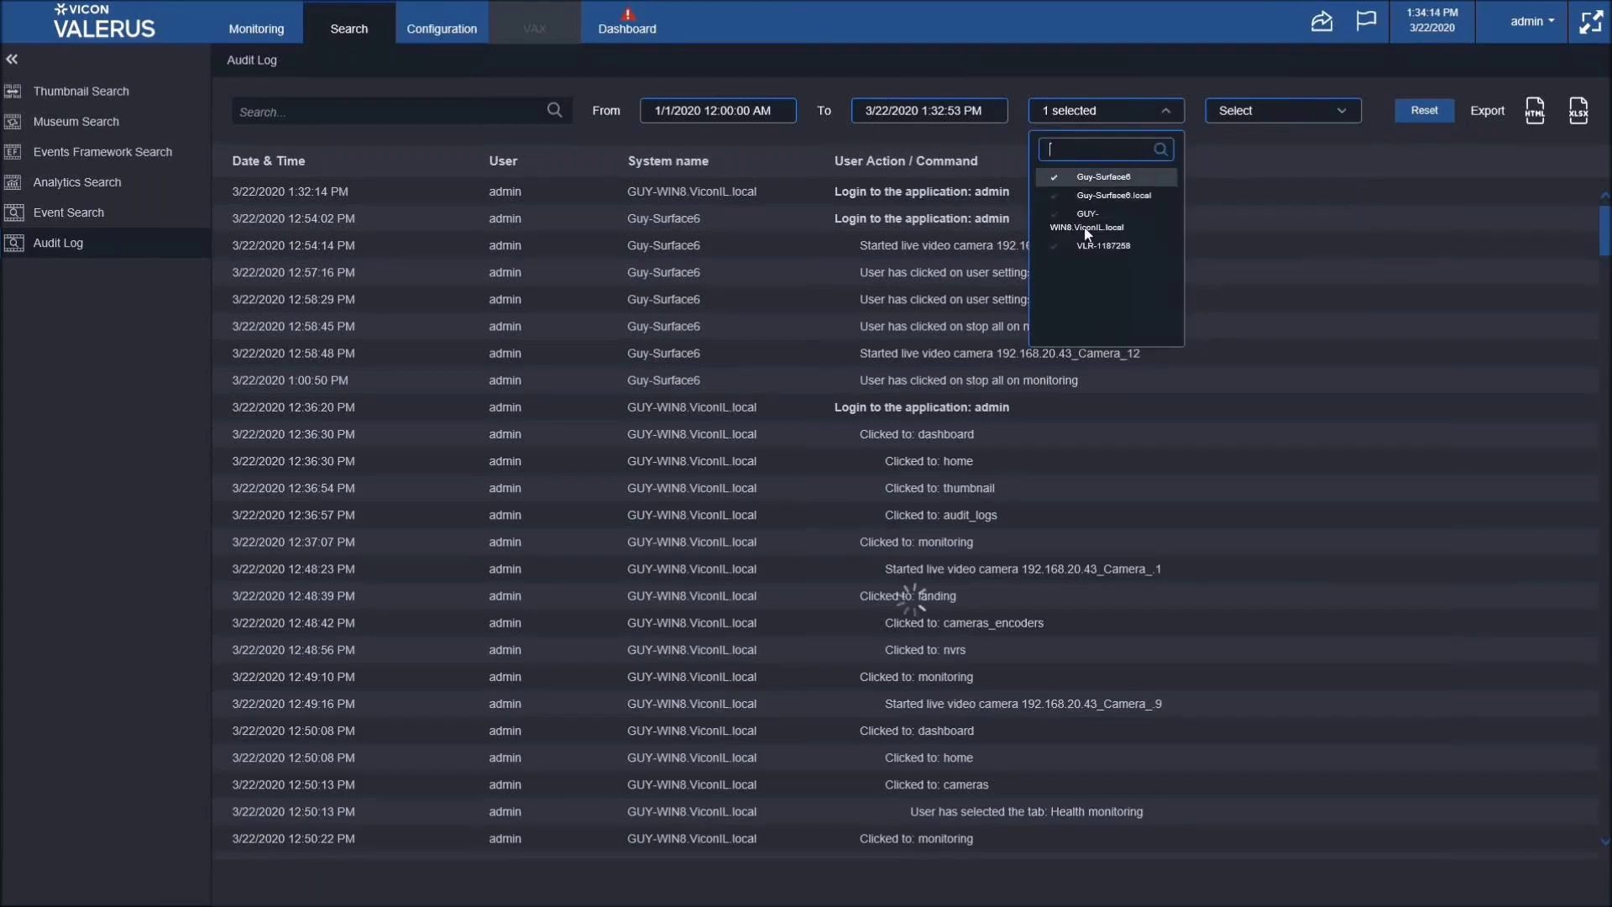
- Close the system filter list, leaving only the Guy-Surface6 audit entries
click(1266, 151)
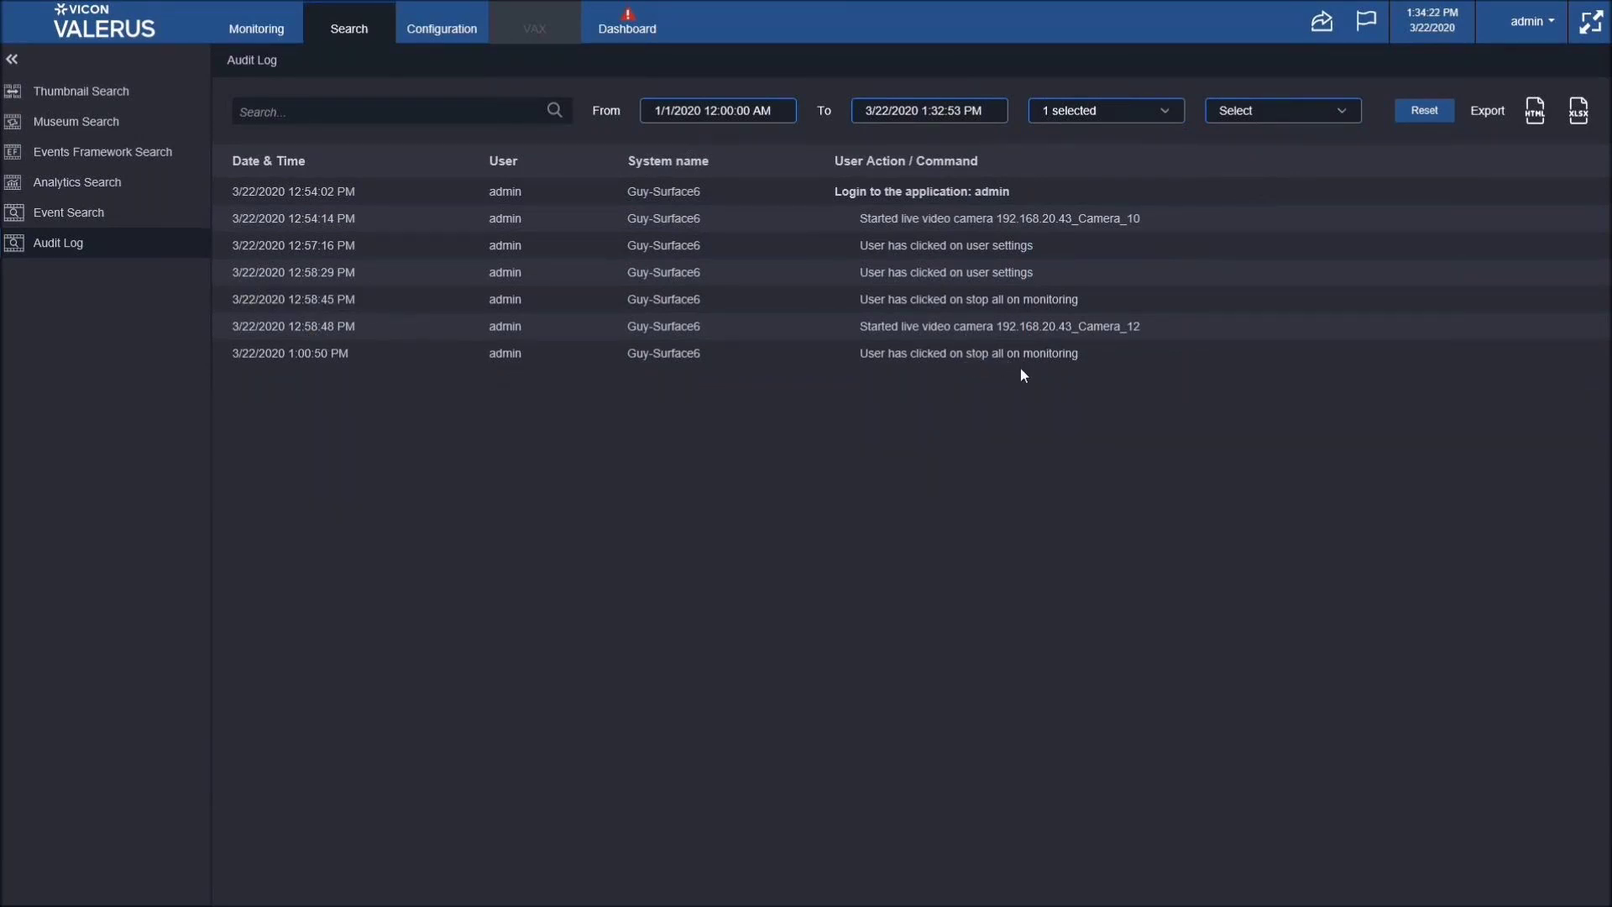
- Export the filtered log as an HTML report, review it, then close the report tab
click(1535, 117)
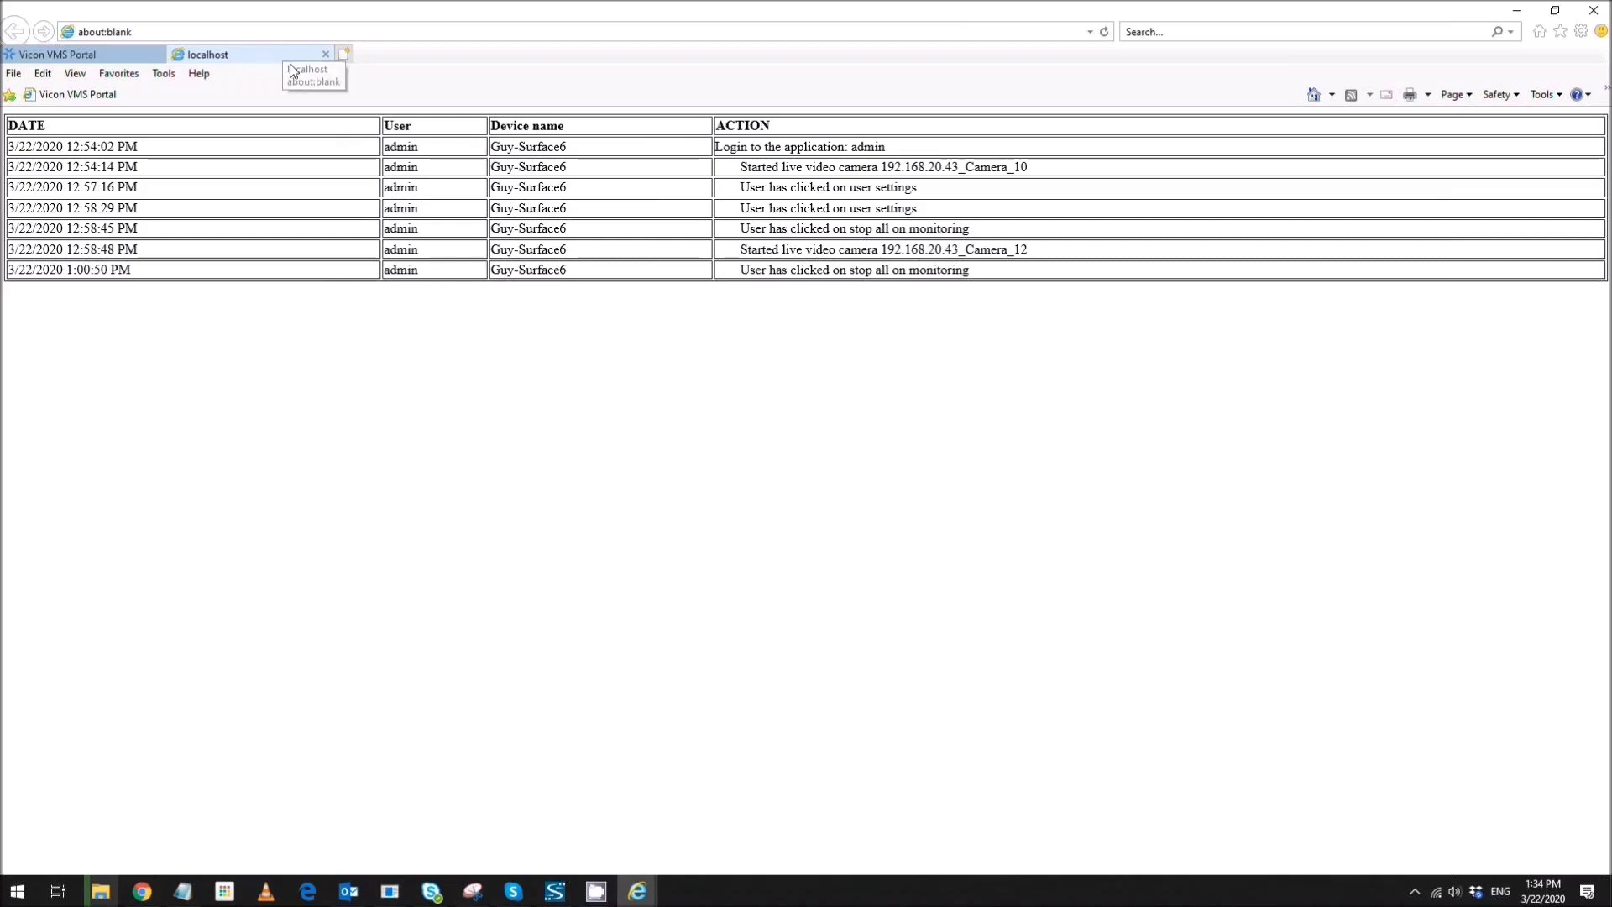
click(326, 56)
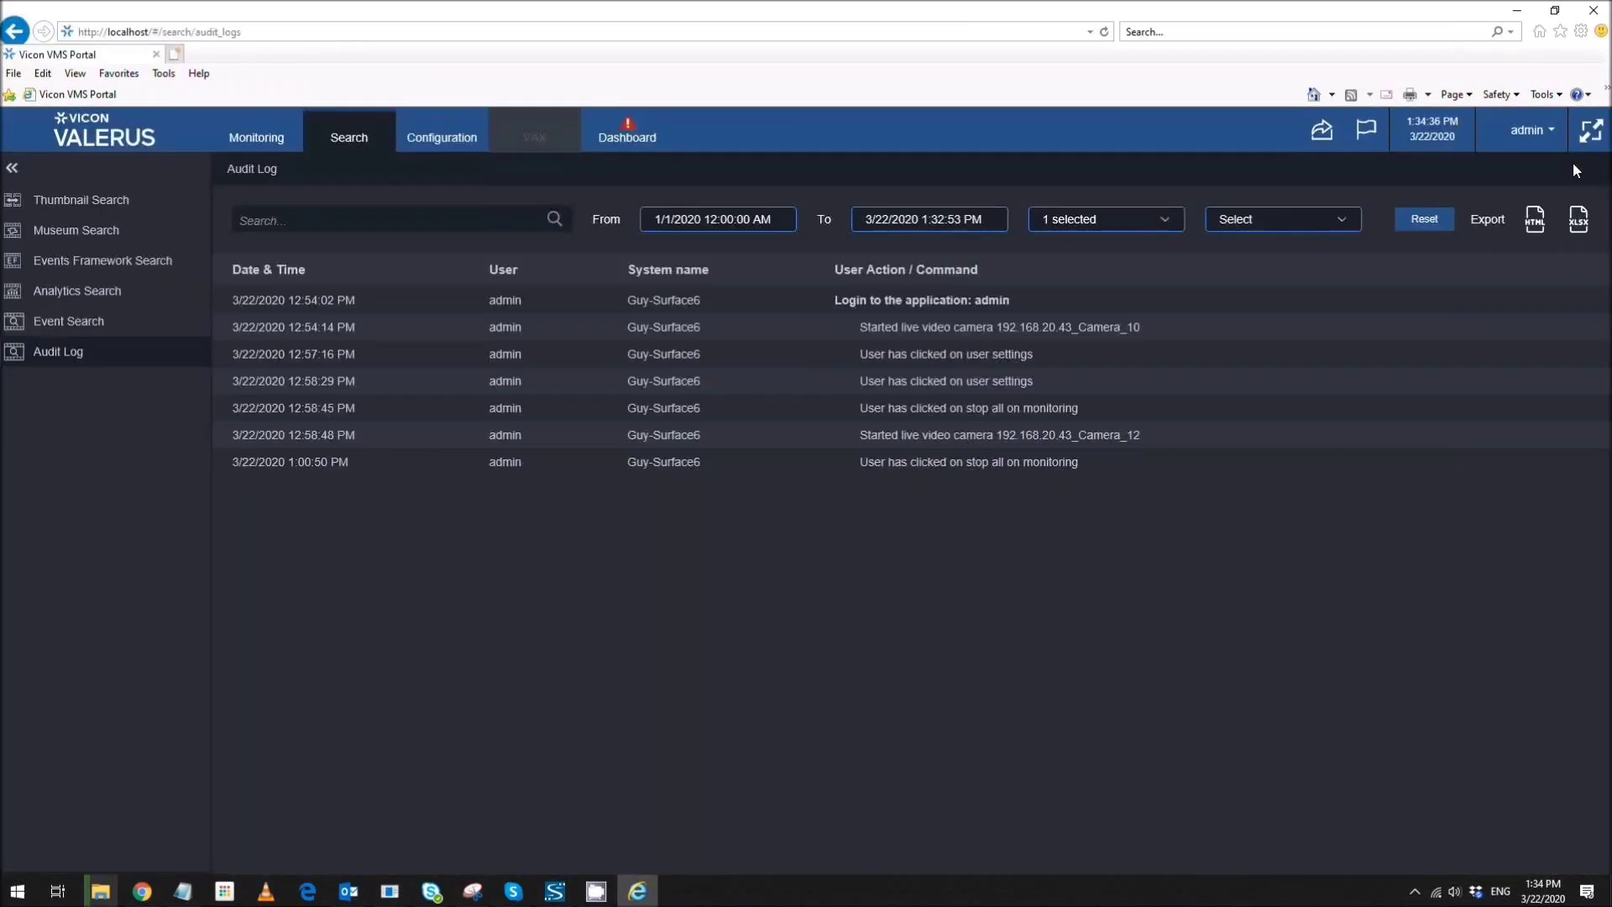
- Export the filtered log to audit_log.2020.03.22_01.34.xlsx, save it and open it in Excel
click(1579, 220)
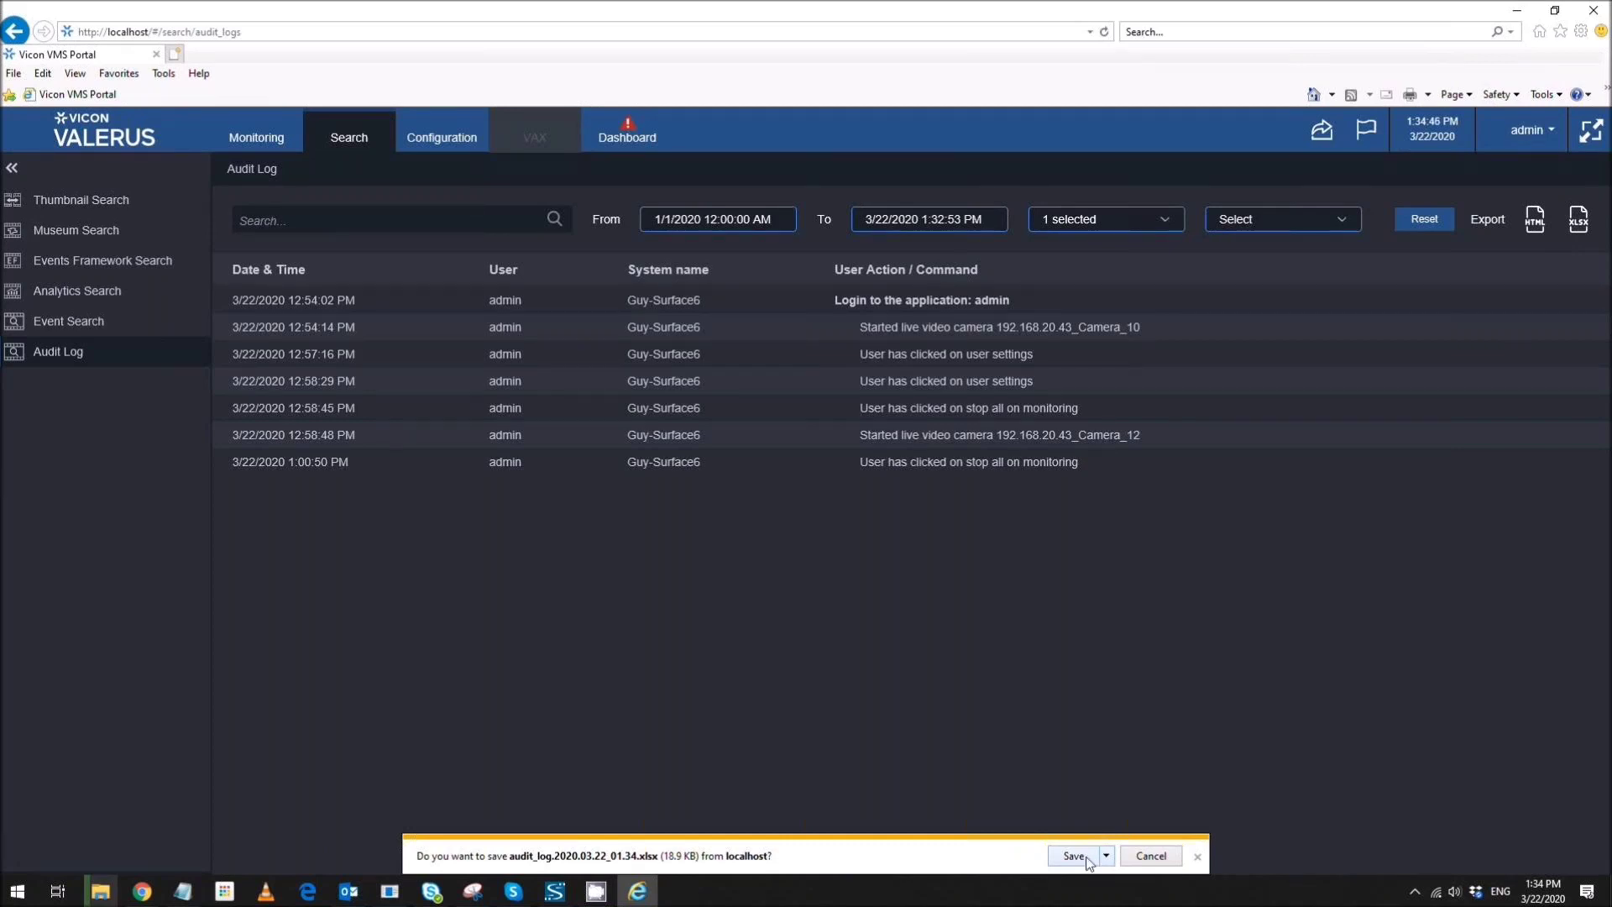
click(1083, 858)
click(941, 856)
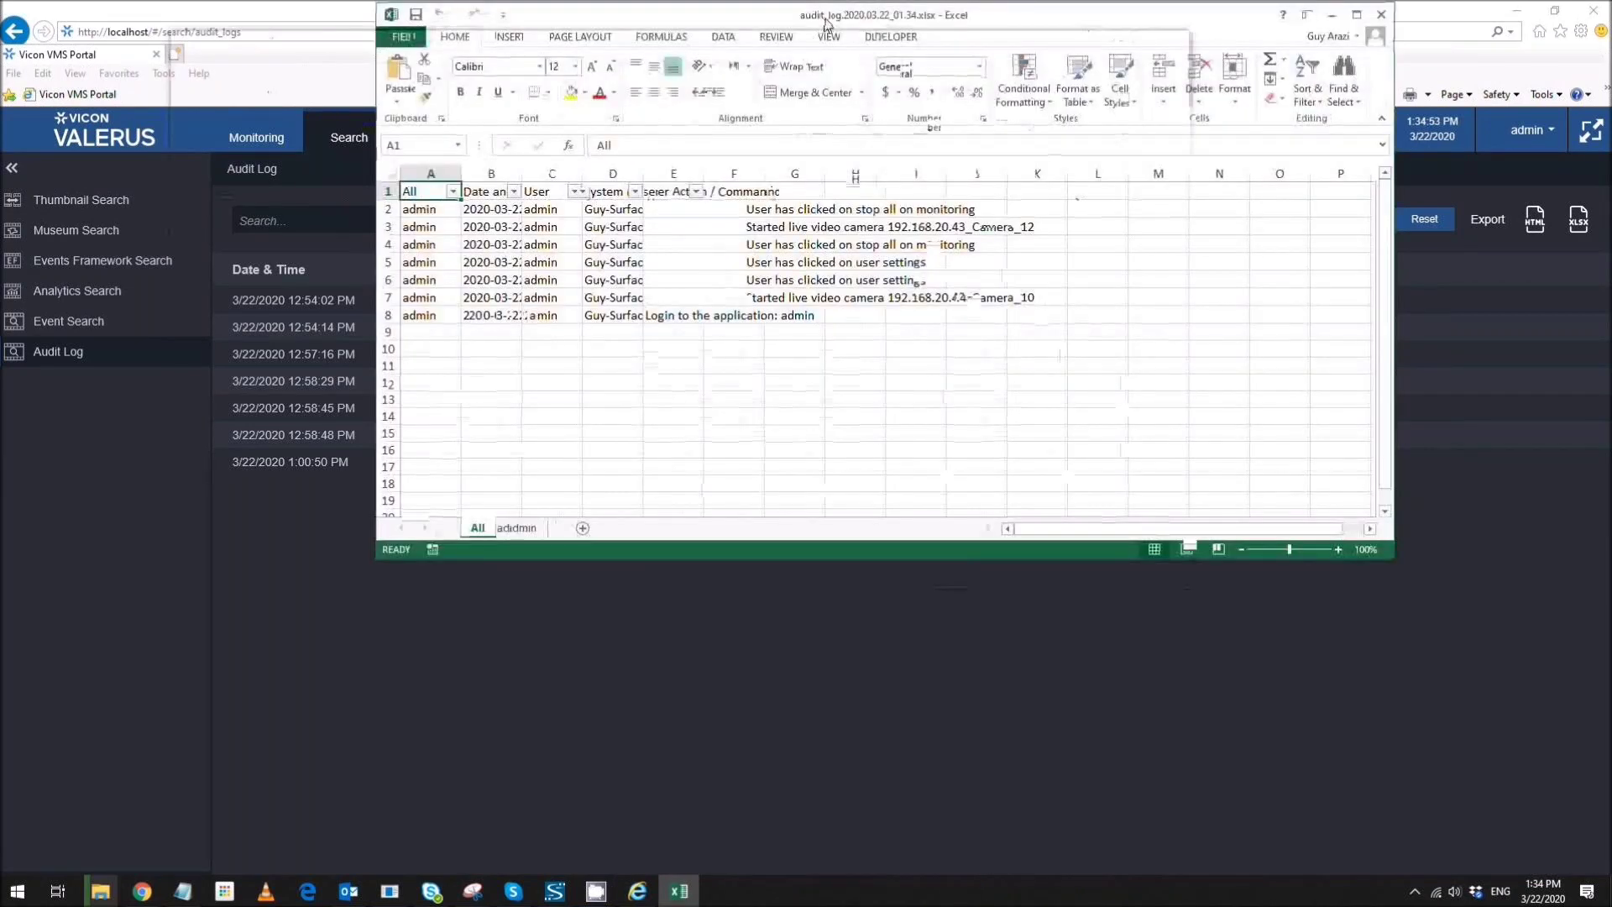
- Maximize Excel, autofit columns A, B and D, widen E and F, then minimize the workbook
double_click(827, 25)
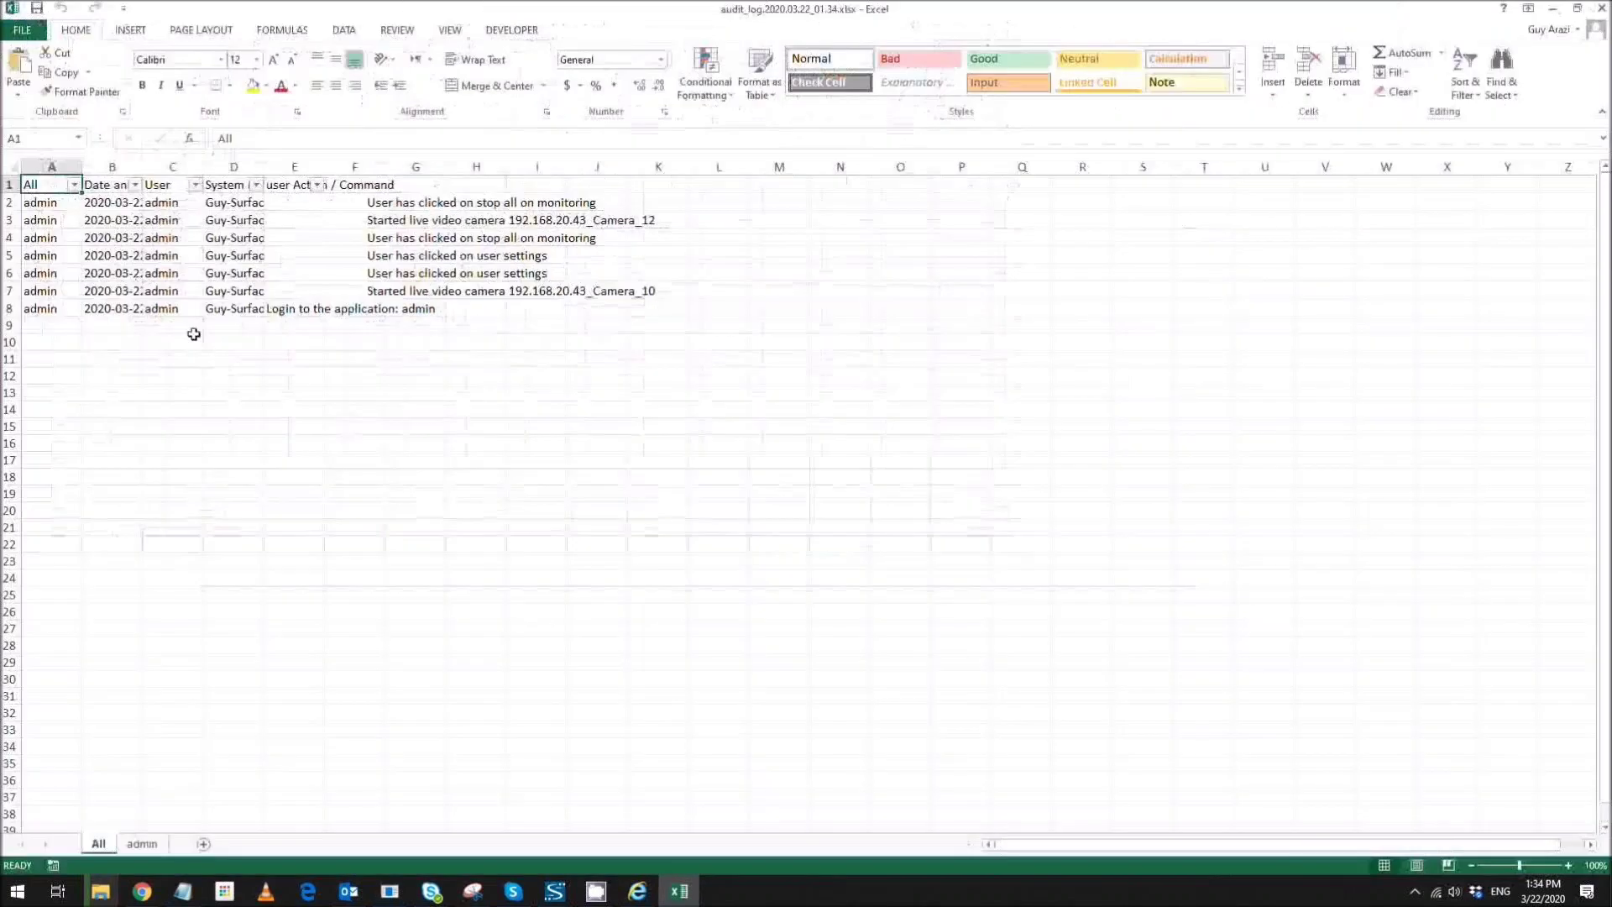
double_click(82, 167)
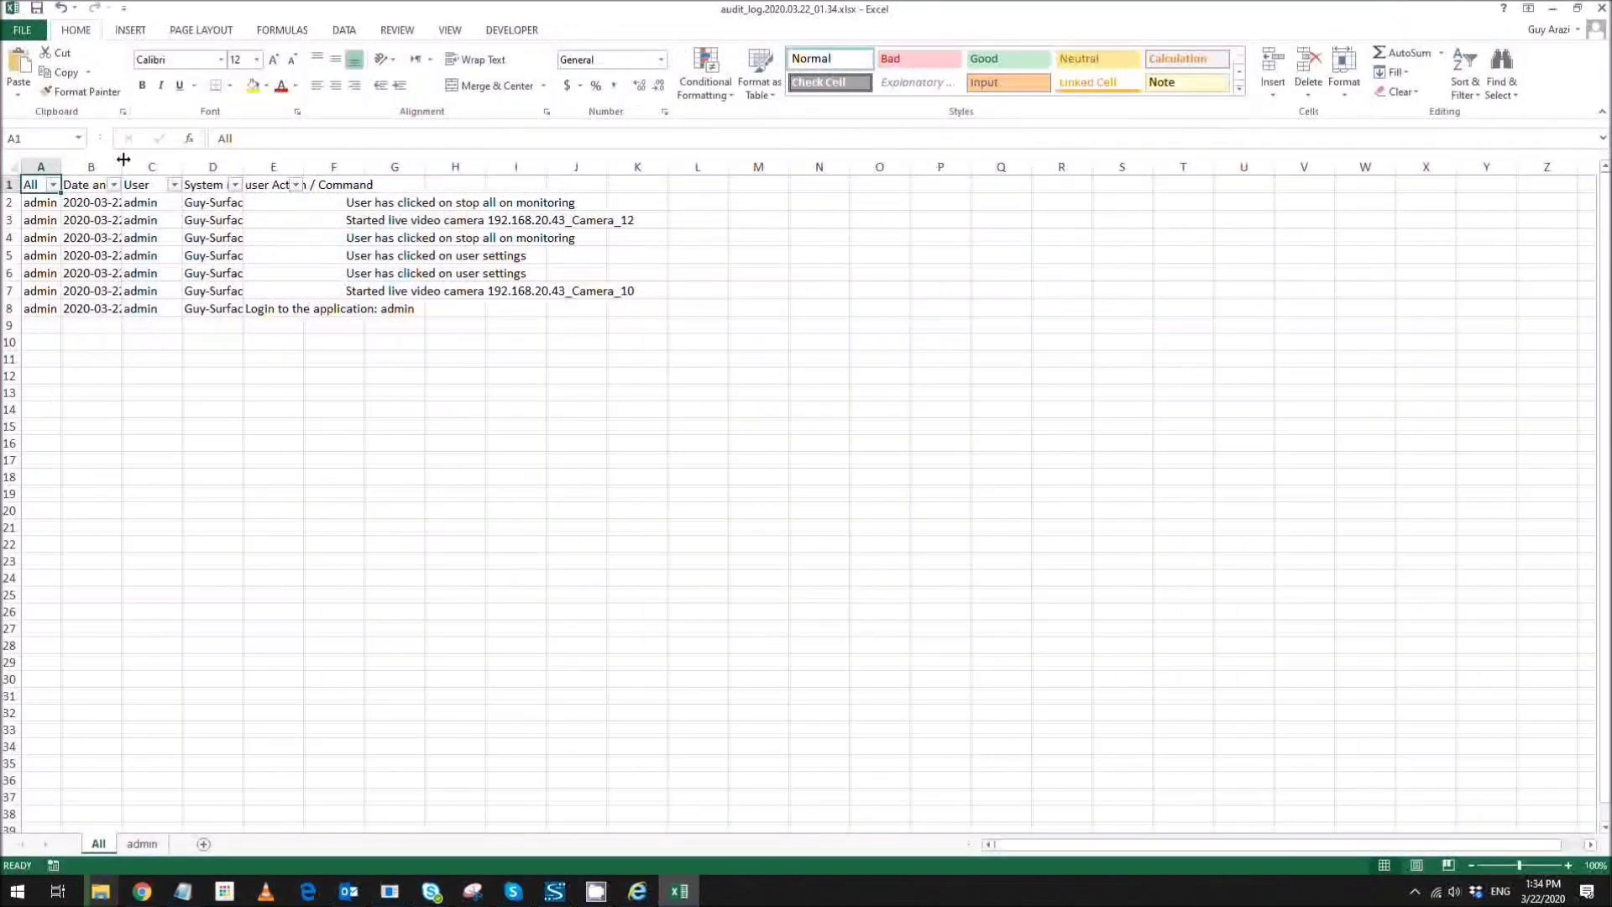
drag(123, 159, 118, 164)
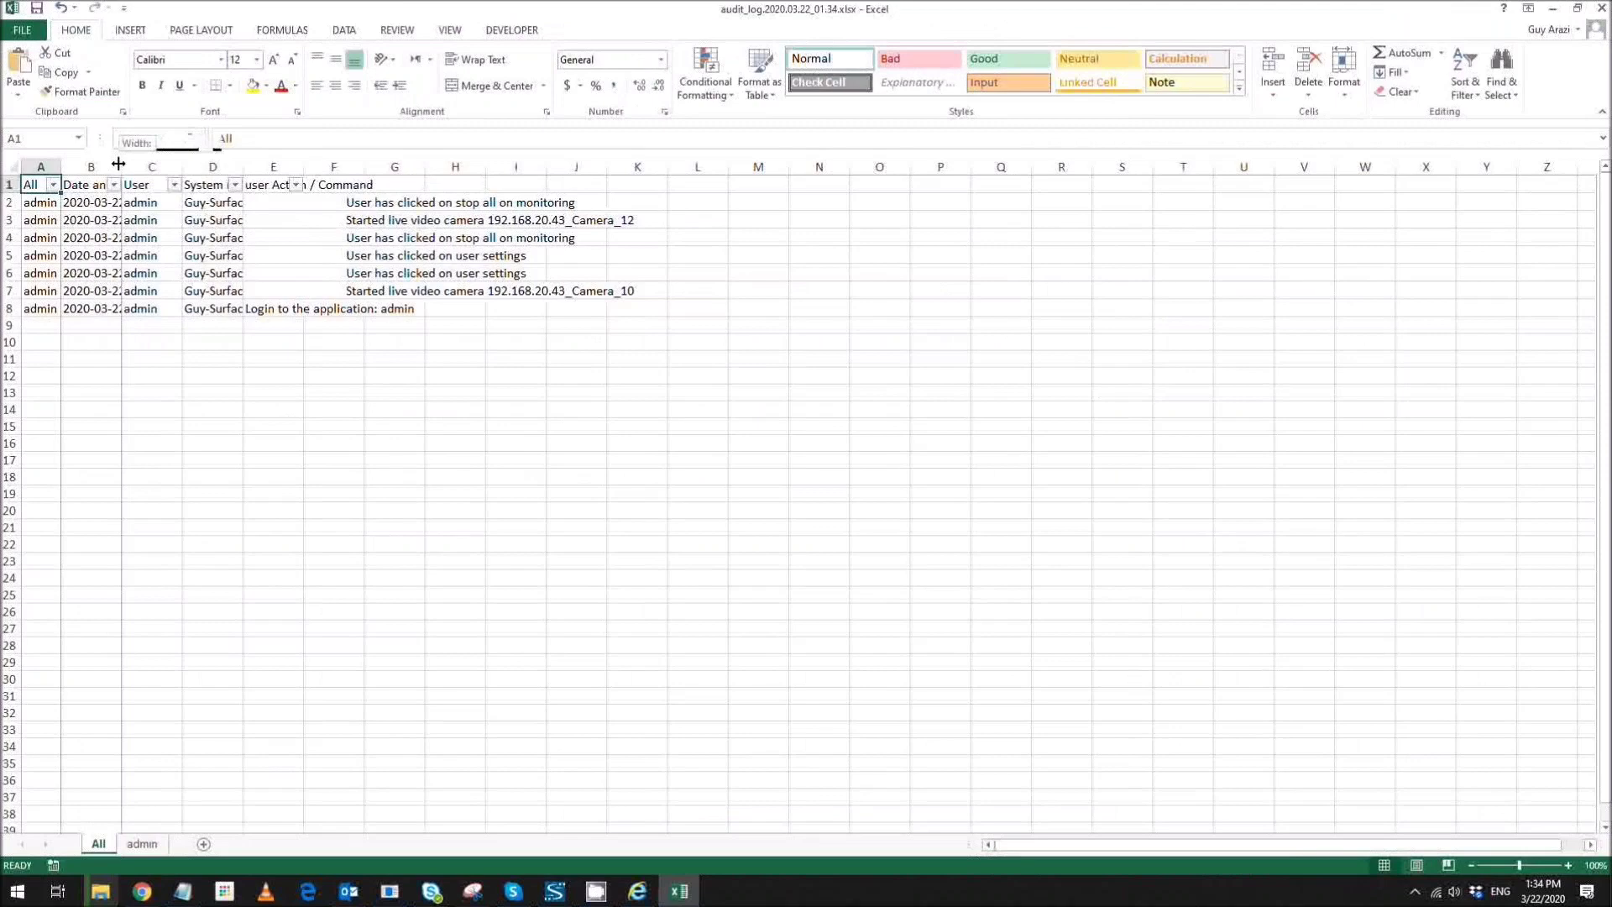
double_click(118, 164)
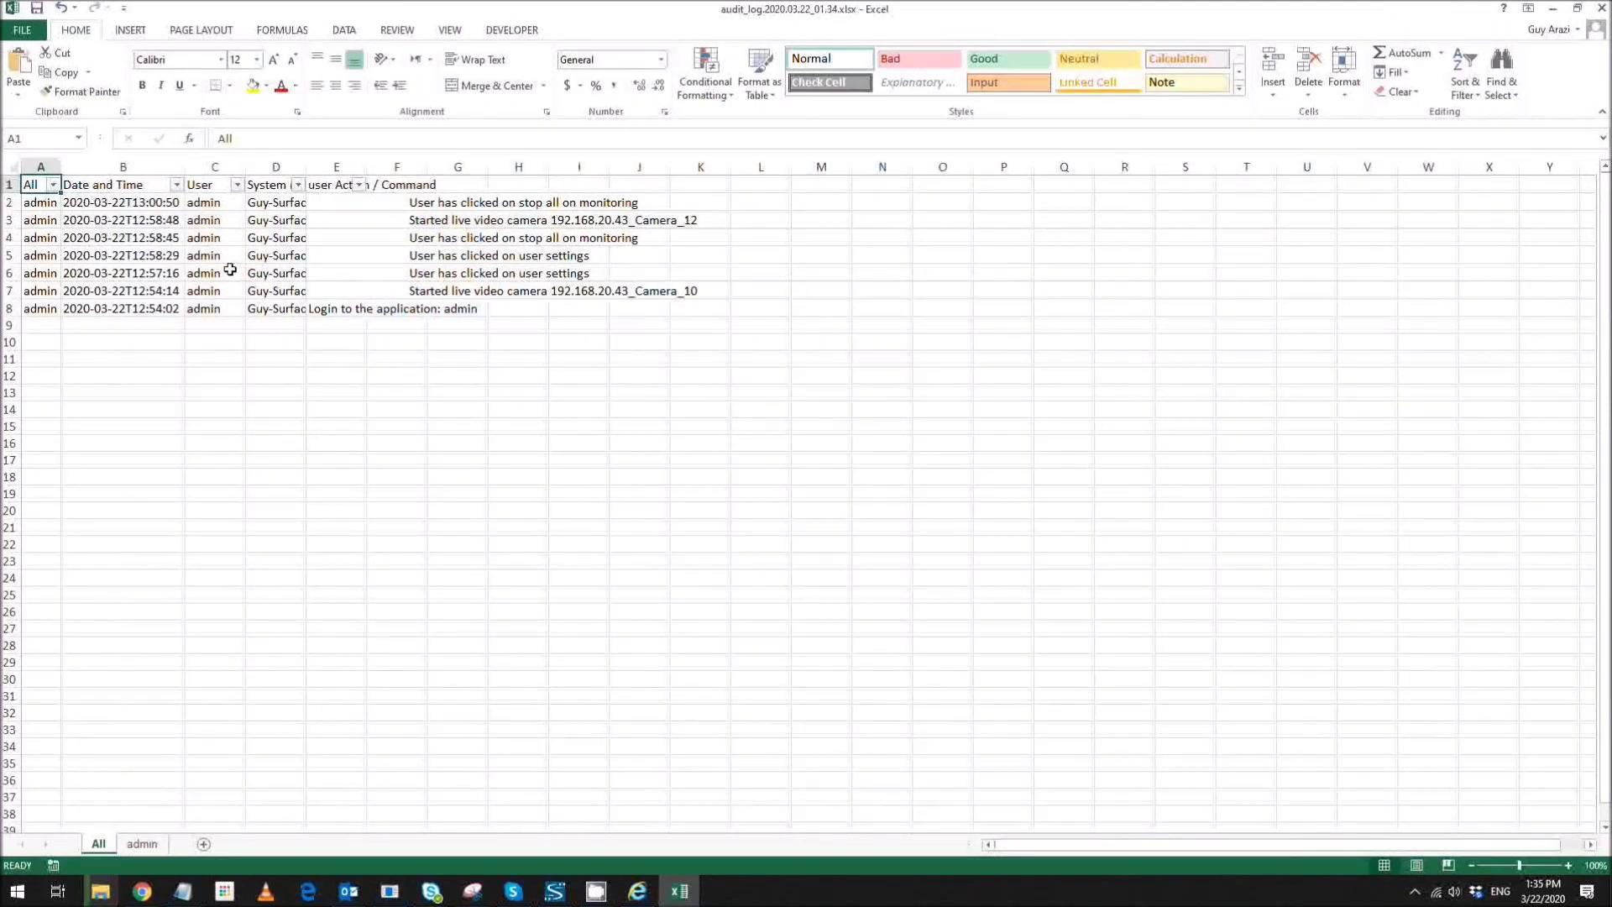
double_click(306, 165)
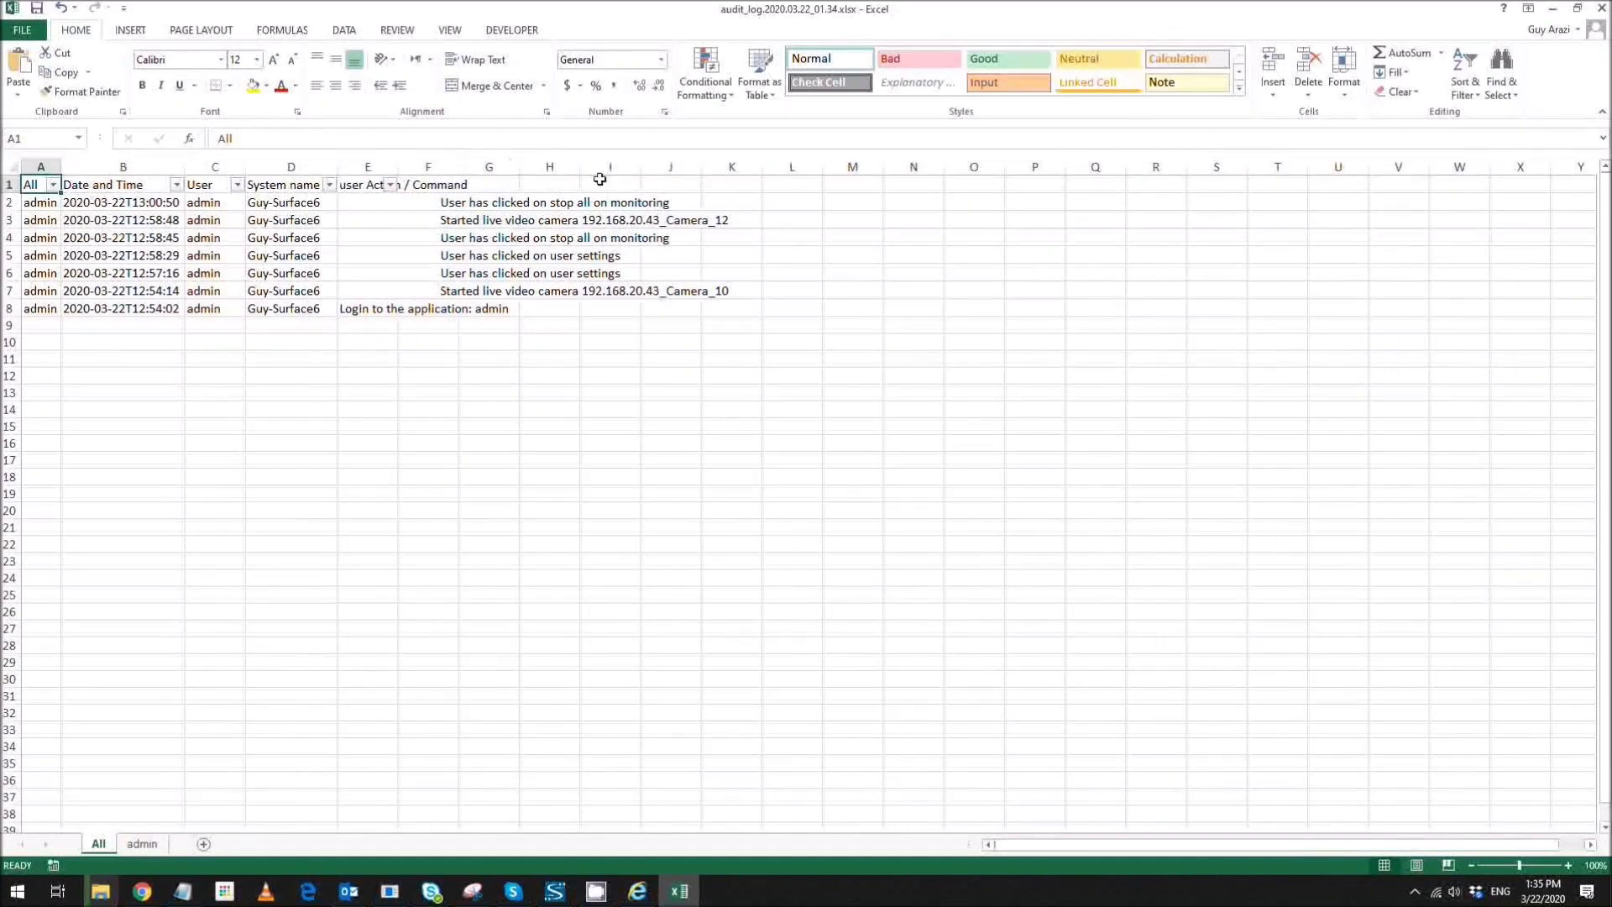
drag(395, 166, 393, 165)
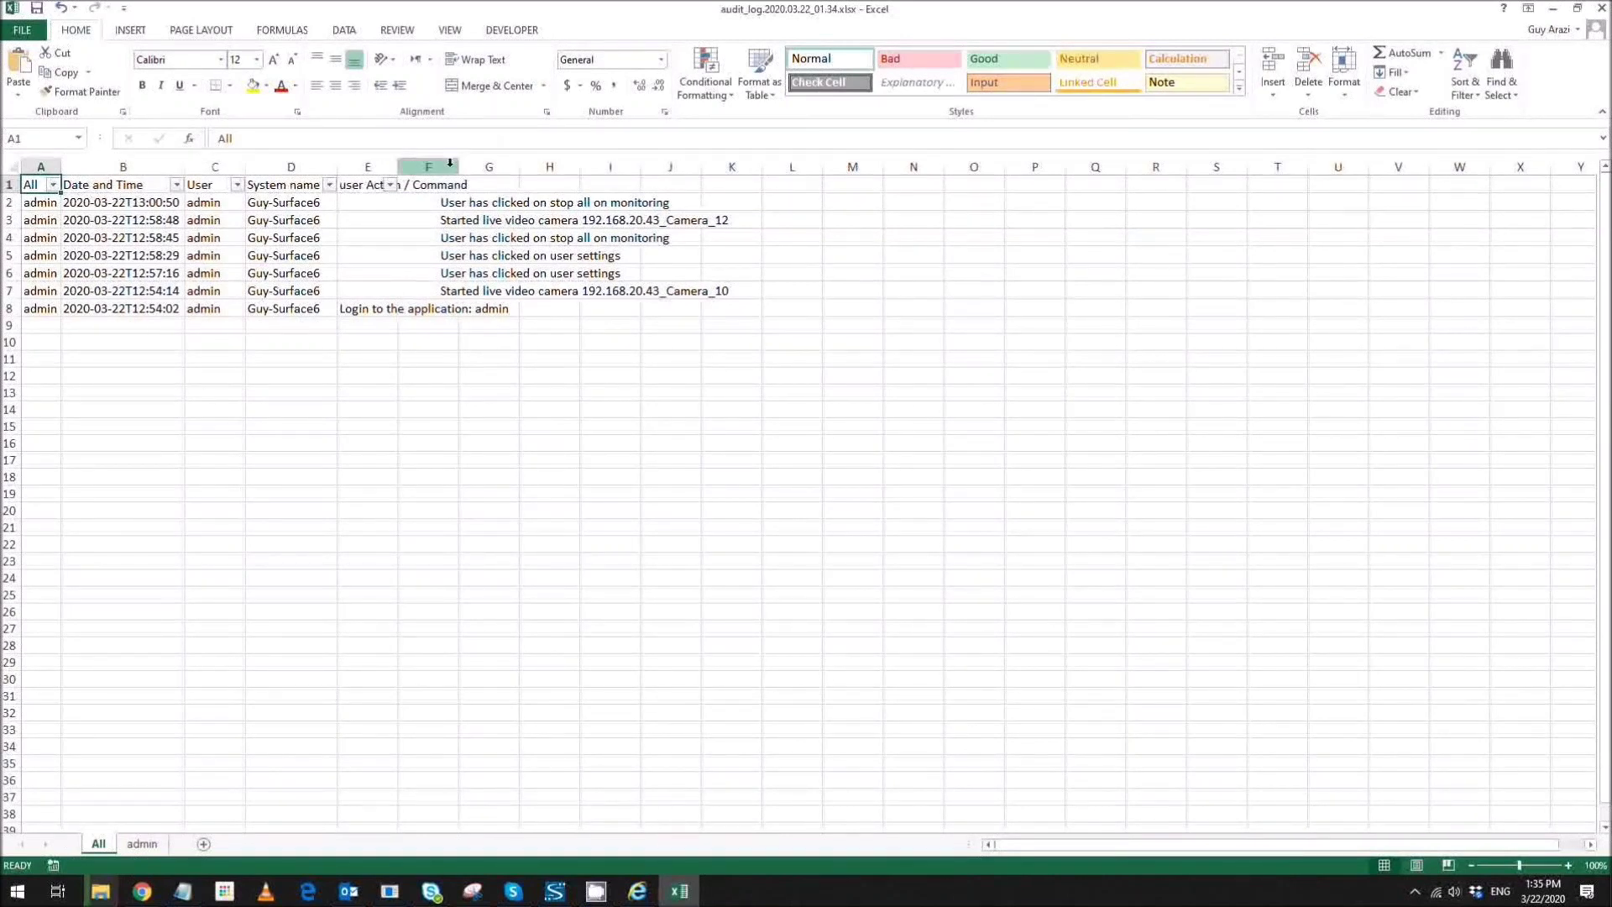
drag(460, 167, 469, 169)
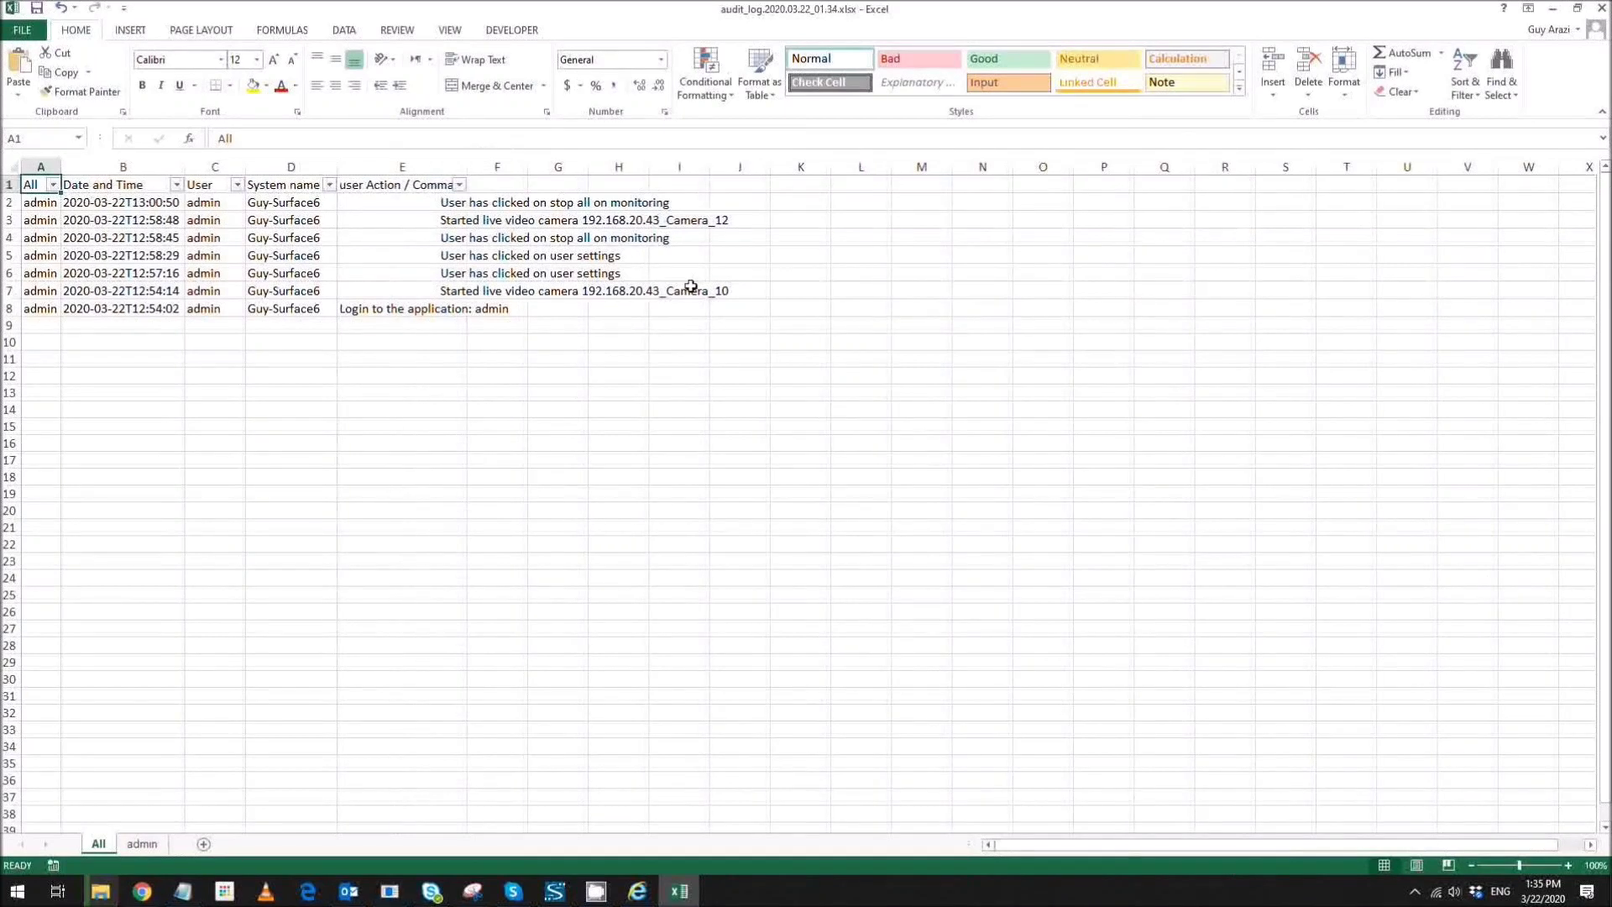
click(1552, 9)
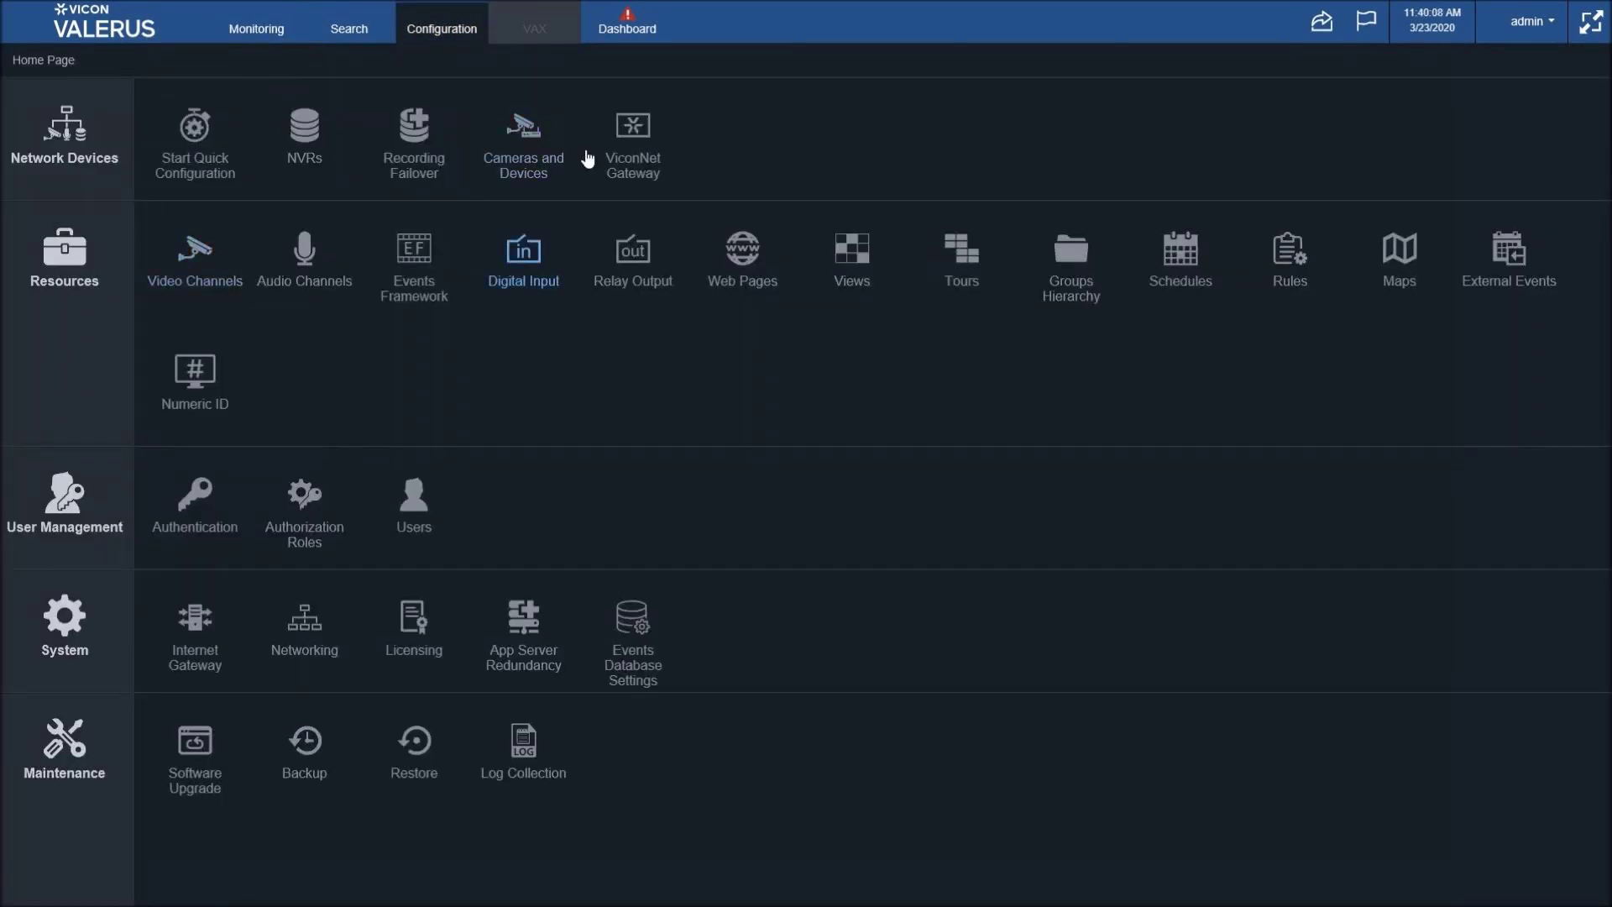
- Show the Cameras and Devices list under Network Devices on the Configuration page
click(527, 155)
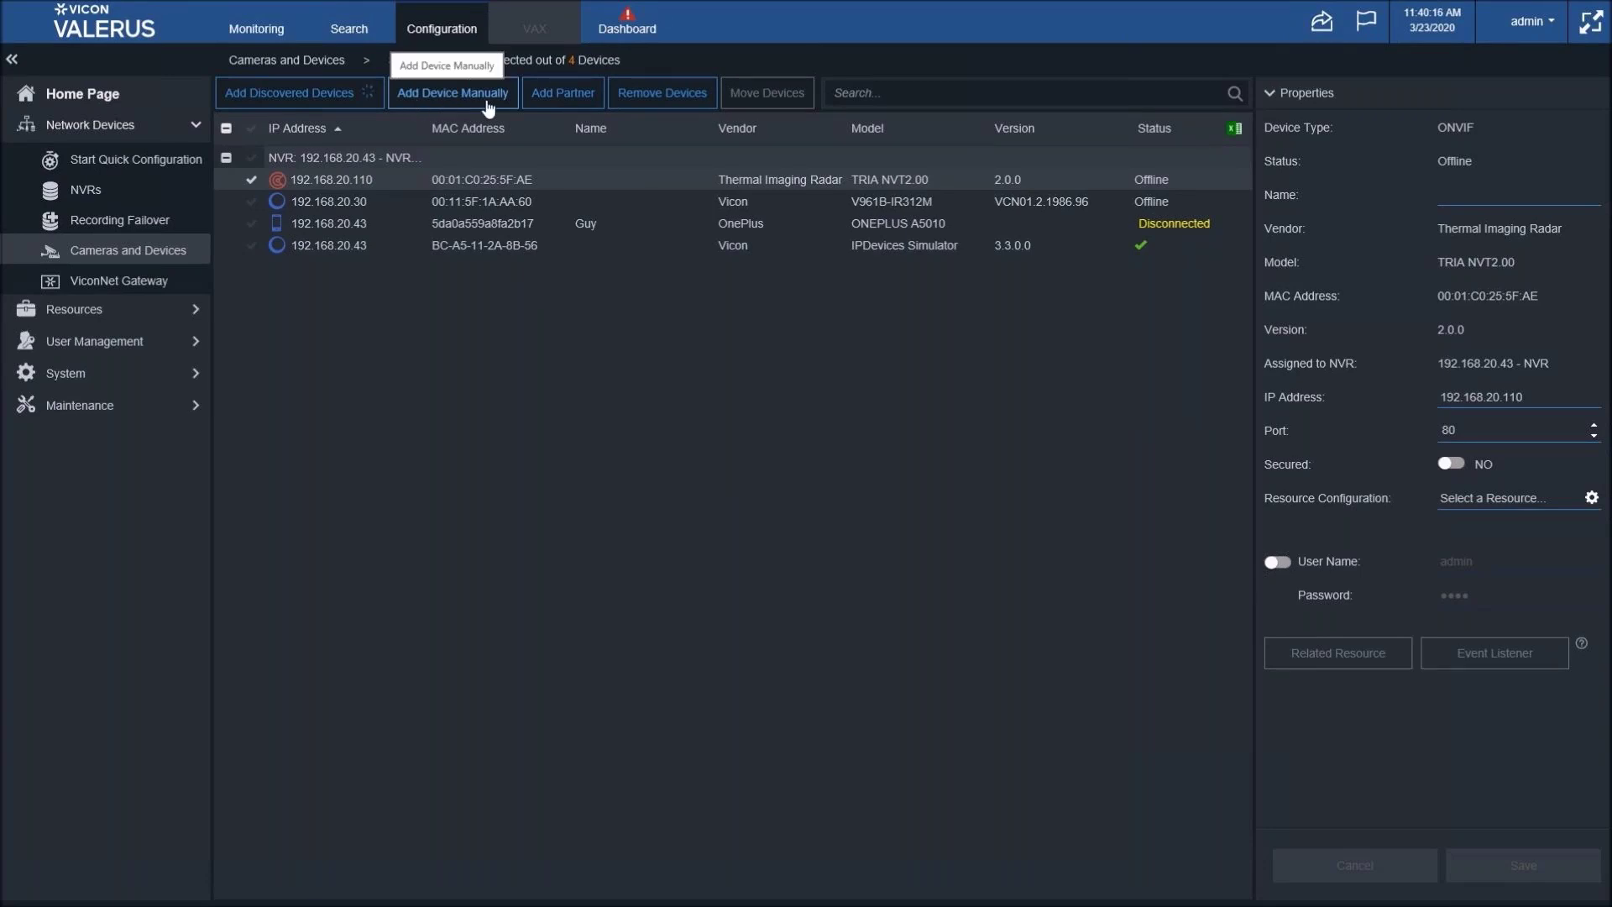
- Add a device manually with its Device Type set to Mobile
click(490, 162)
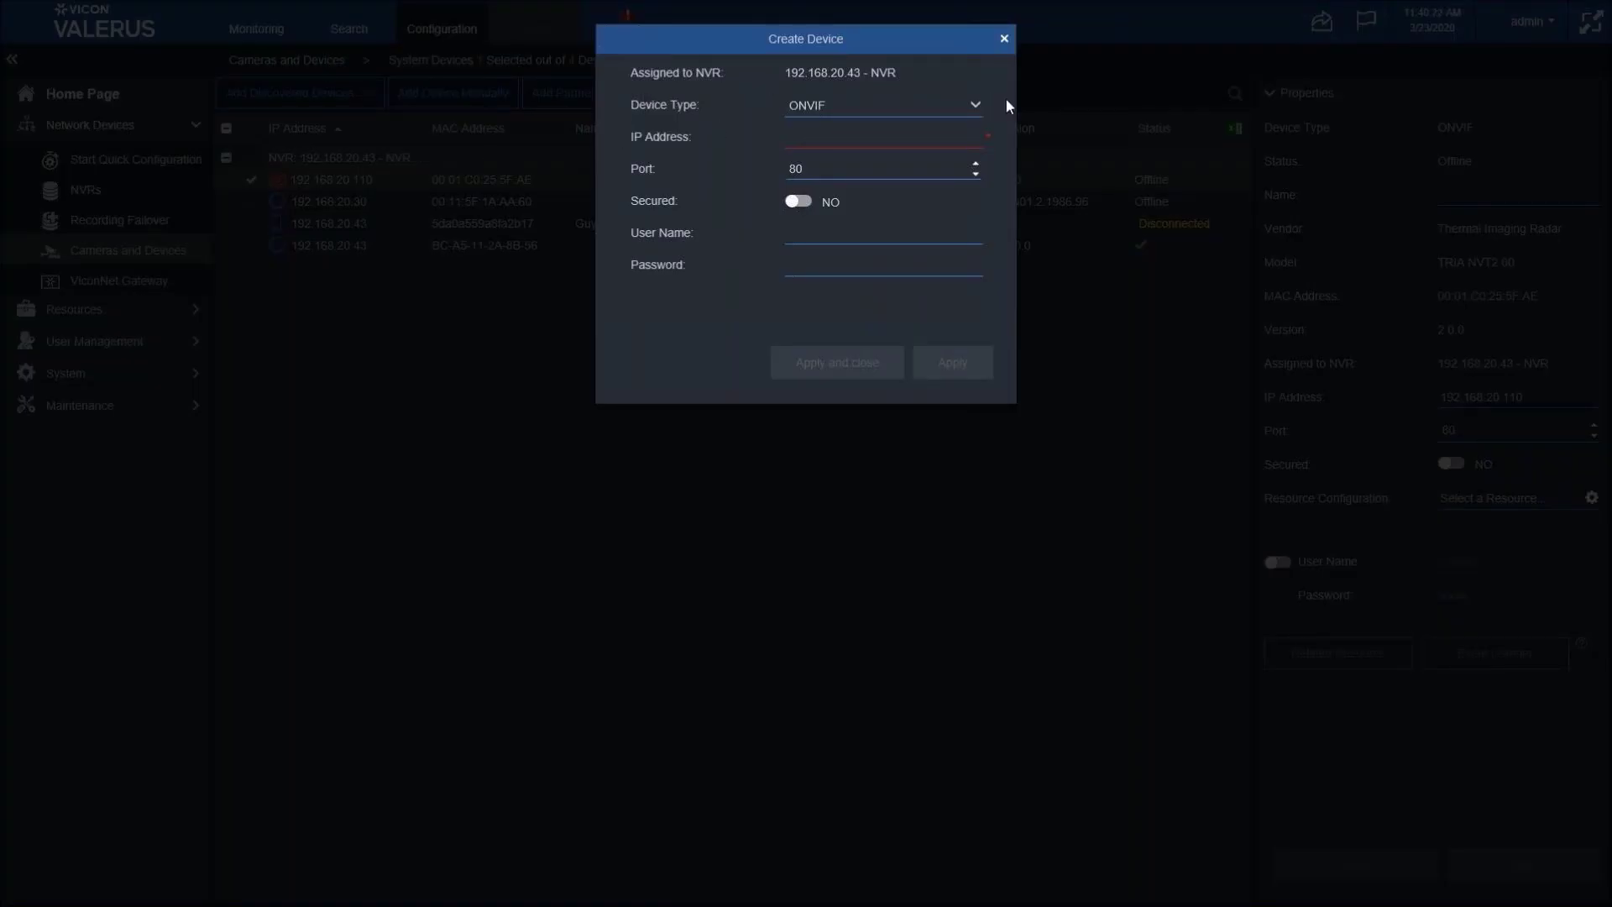
click(976, 105)
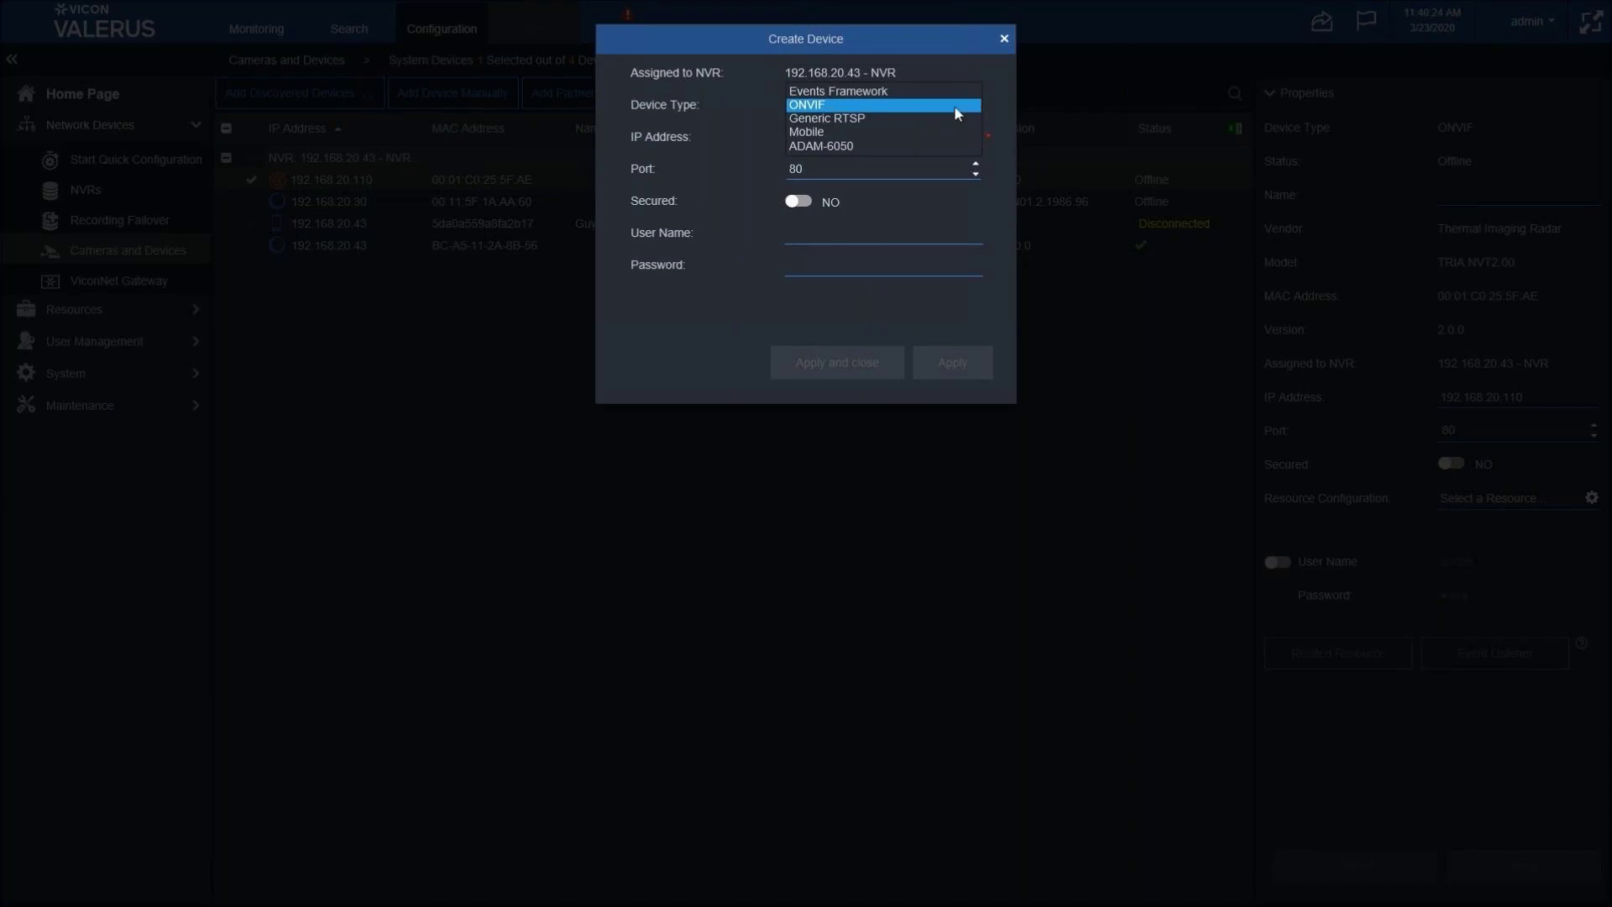
click(843, 134)
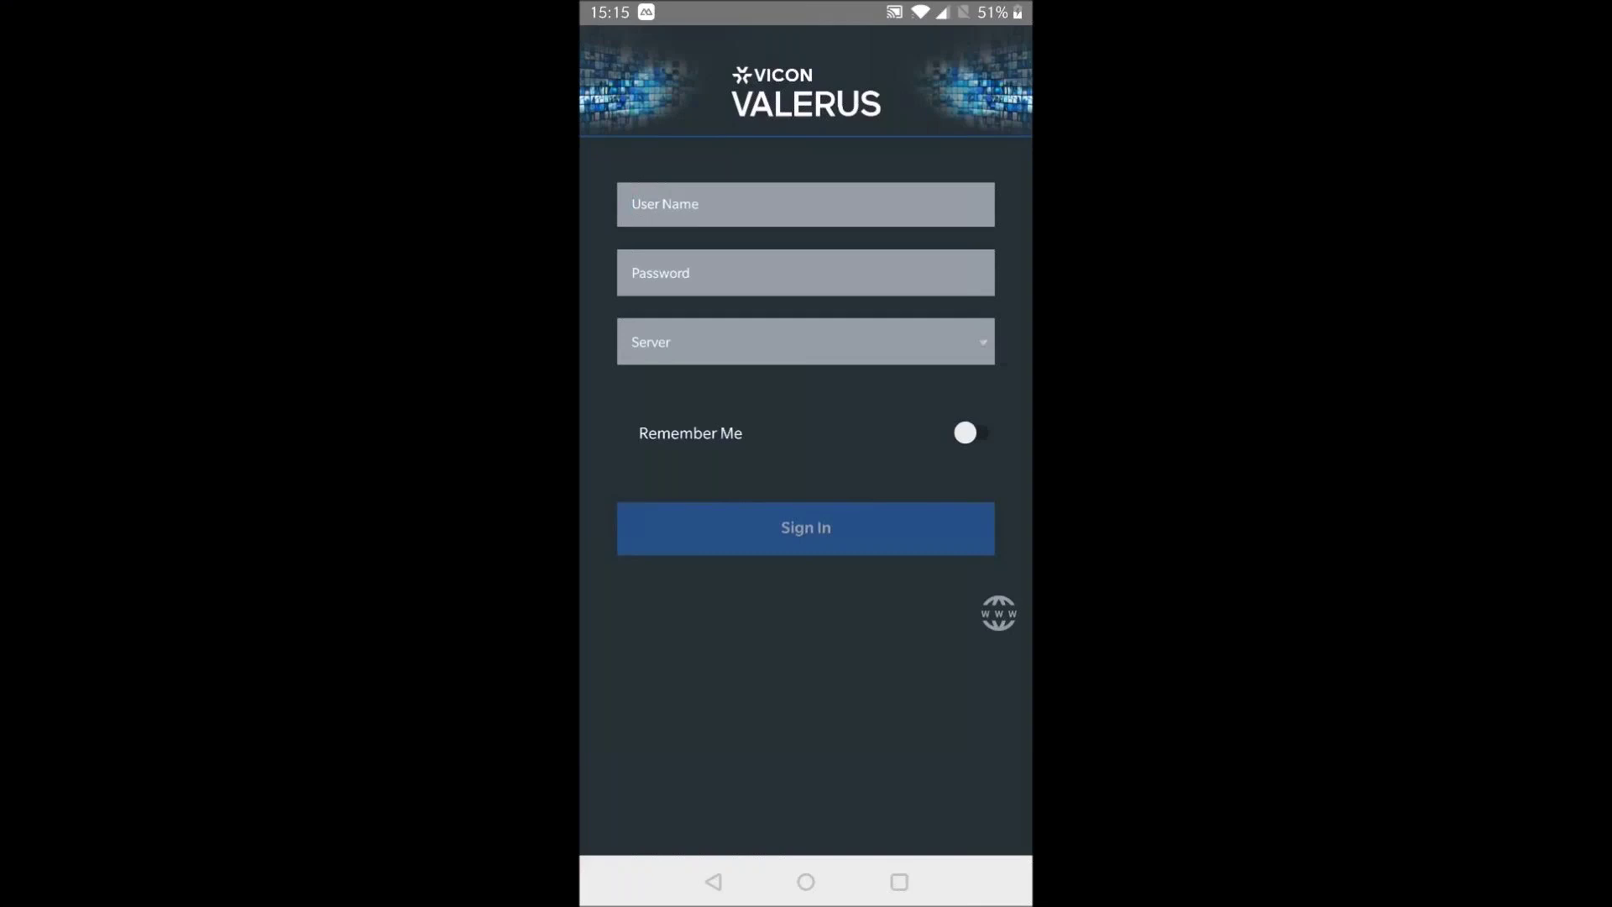
text(a)
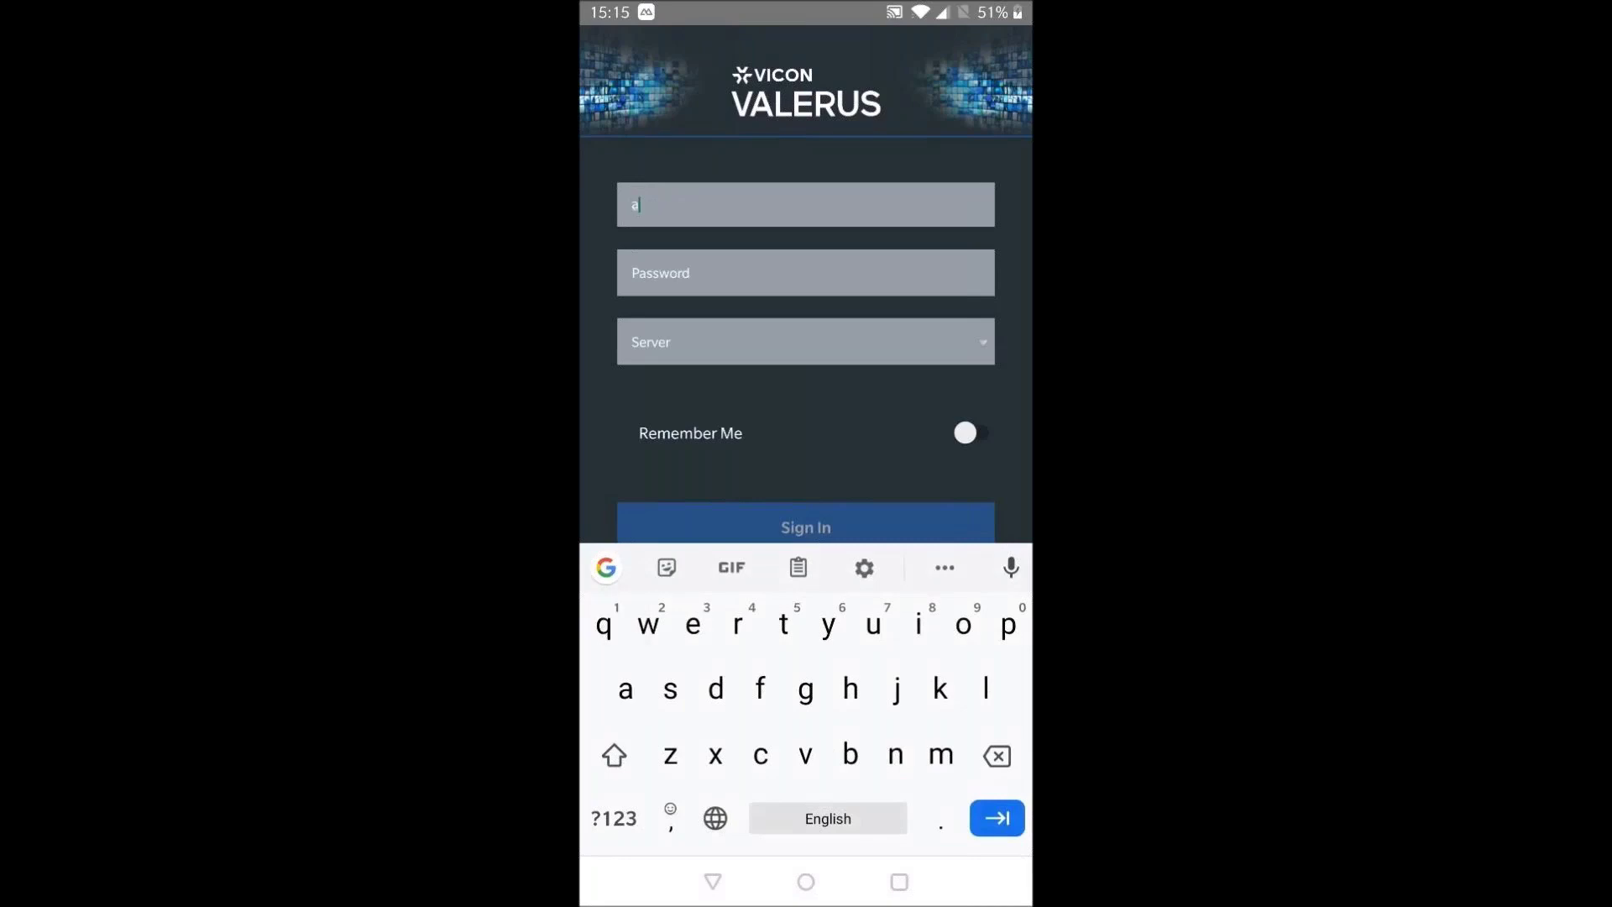
text(dm)
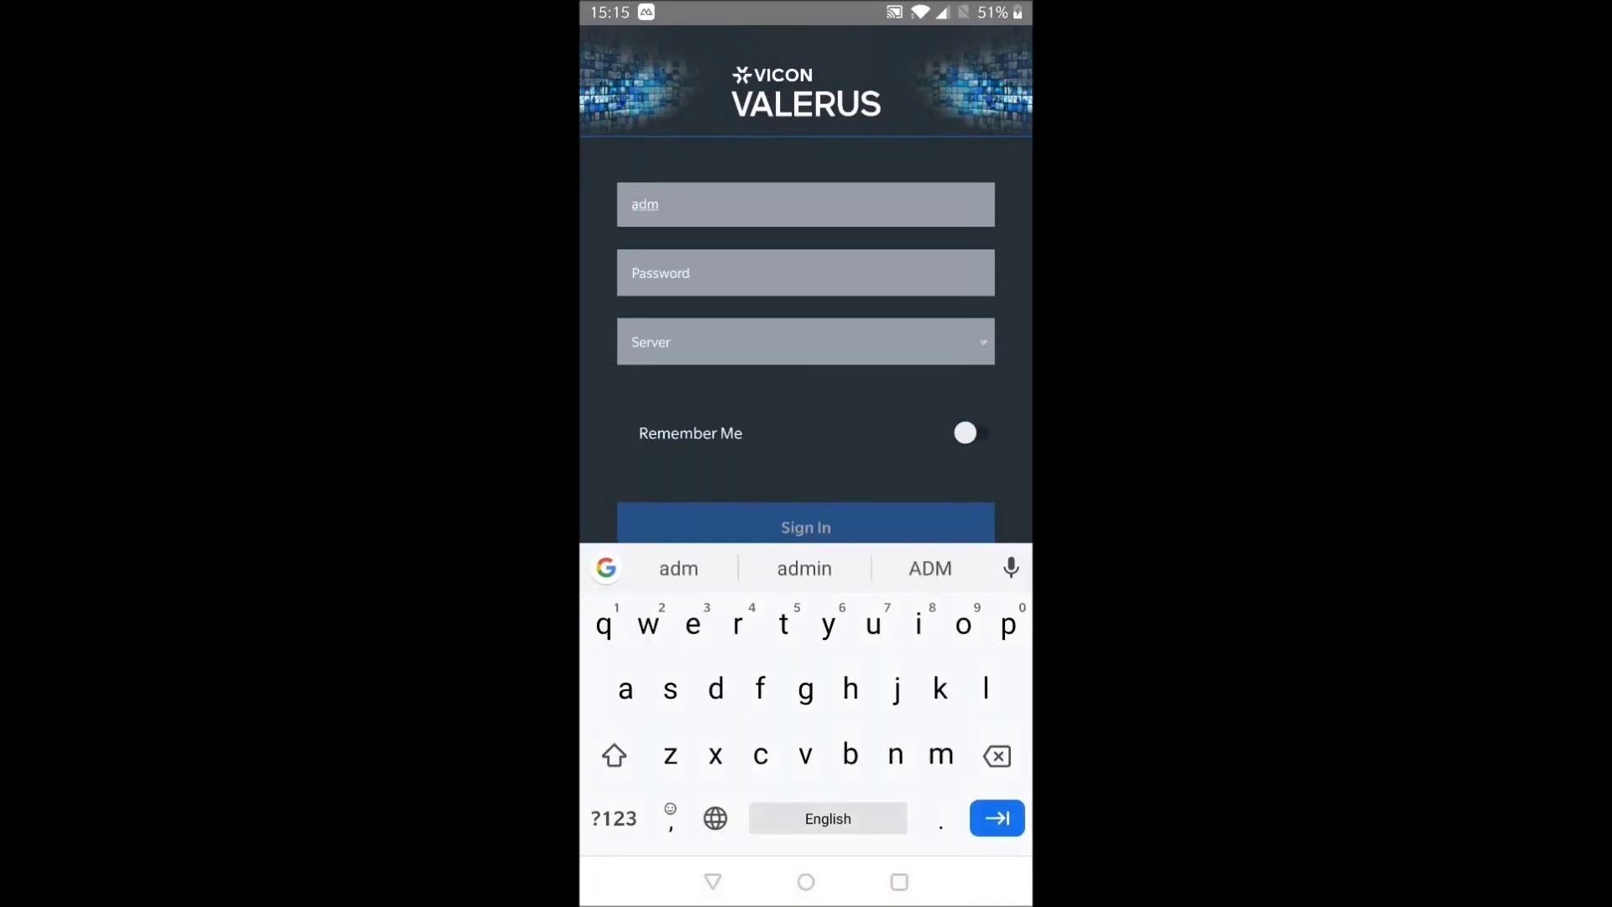
text(in)
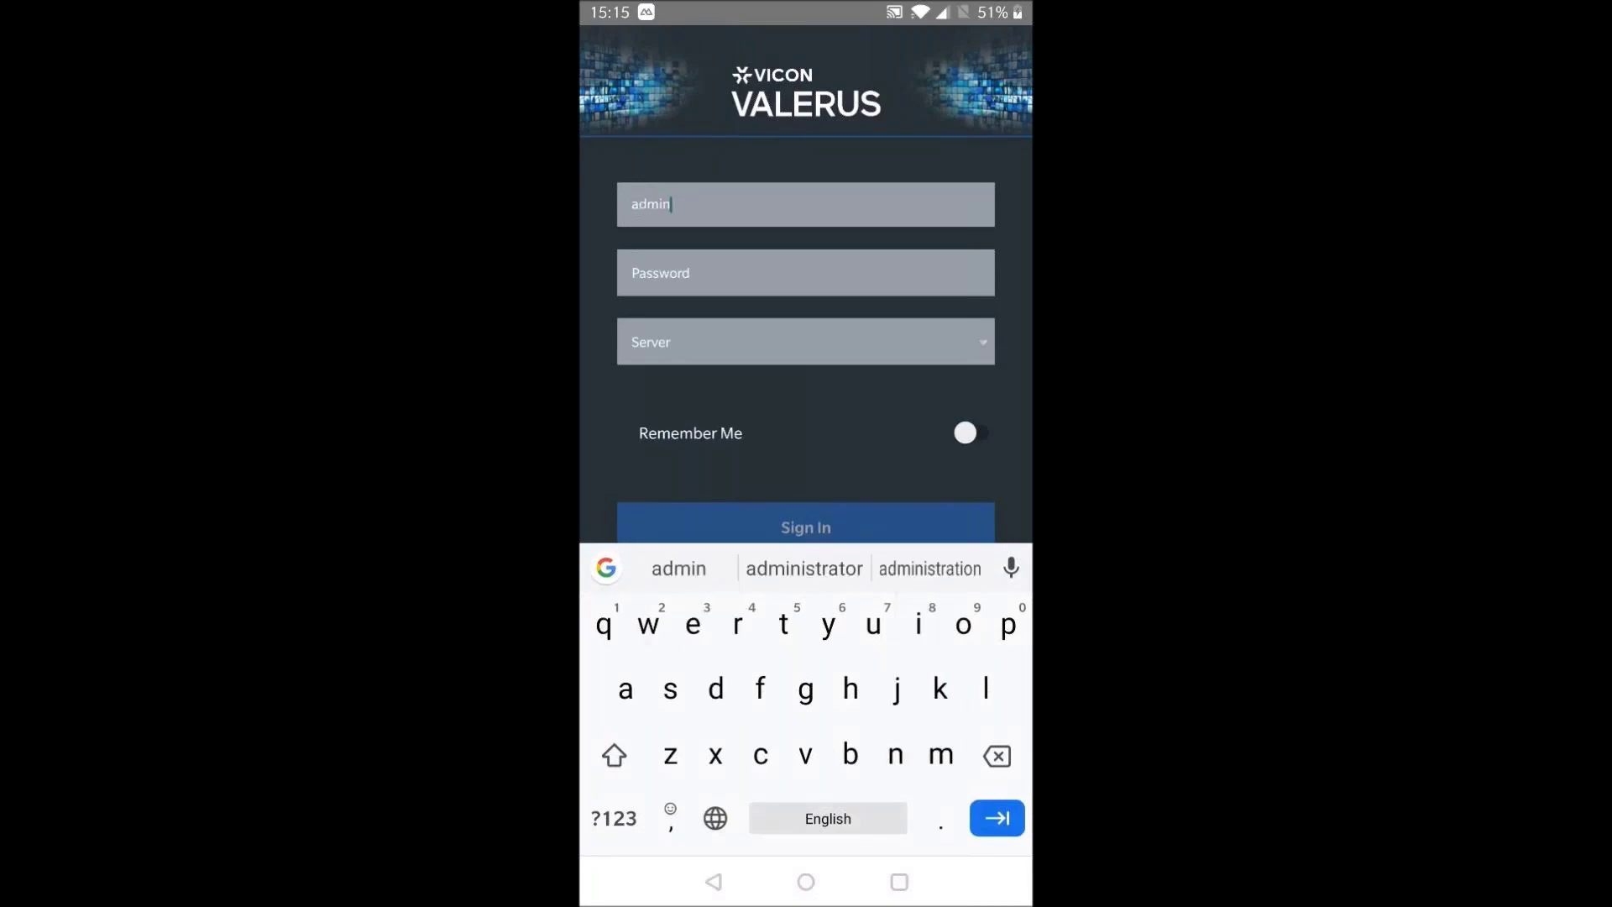
key(Tab)
text(1)
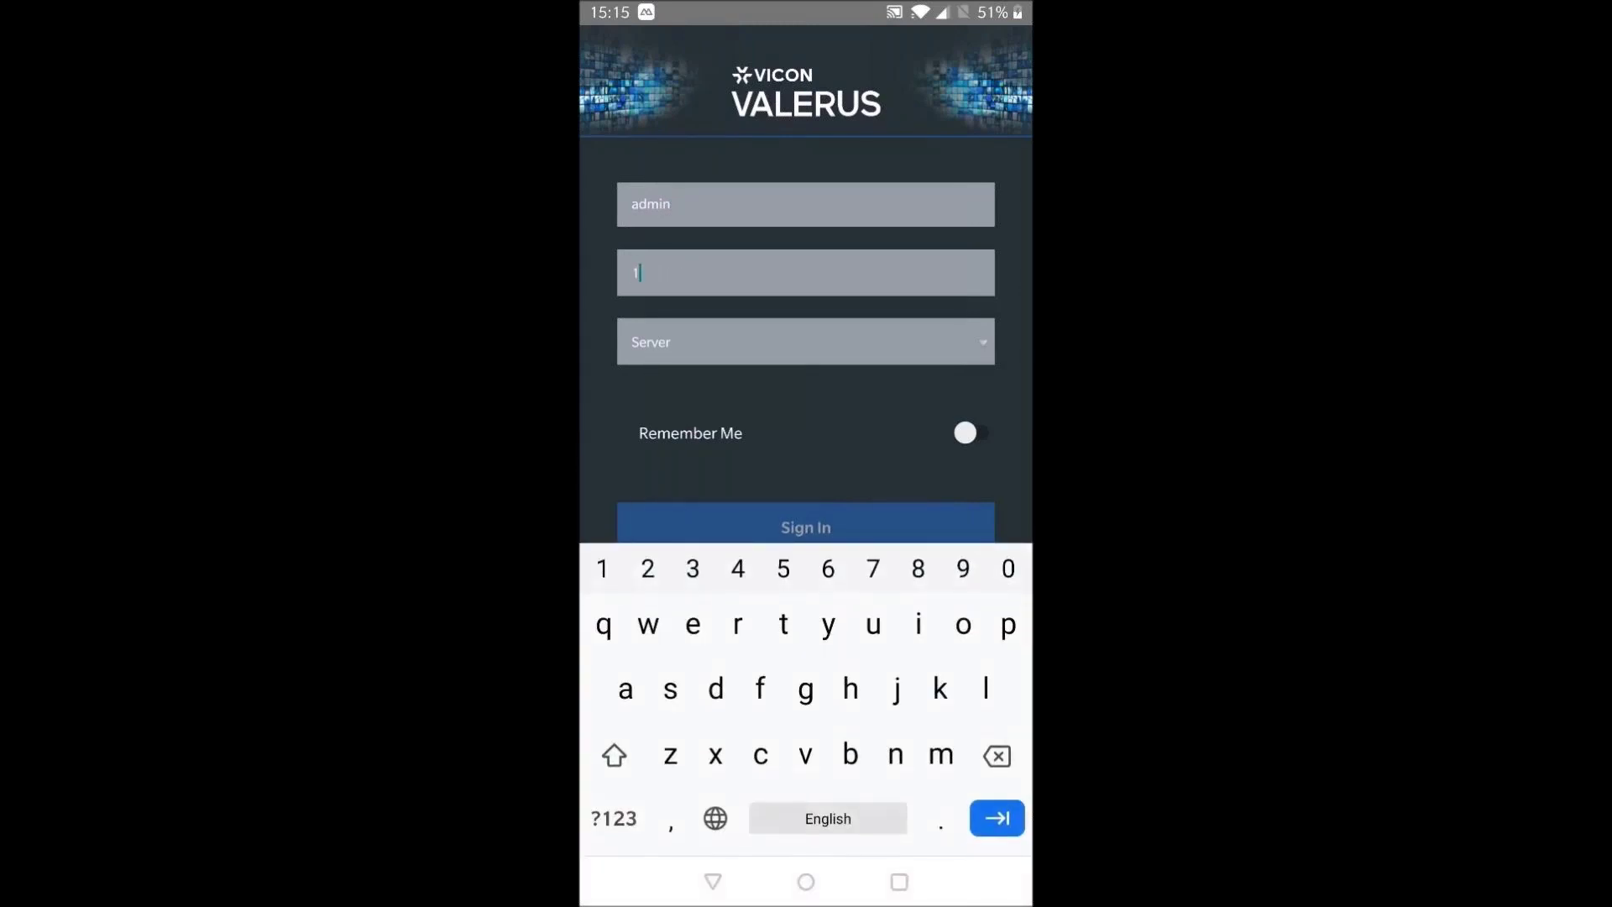
text(234)
key(Tab)
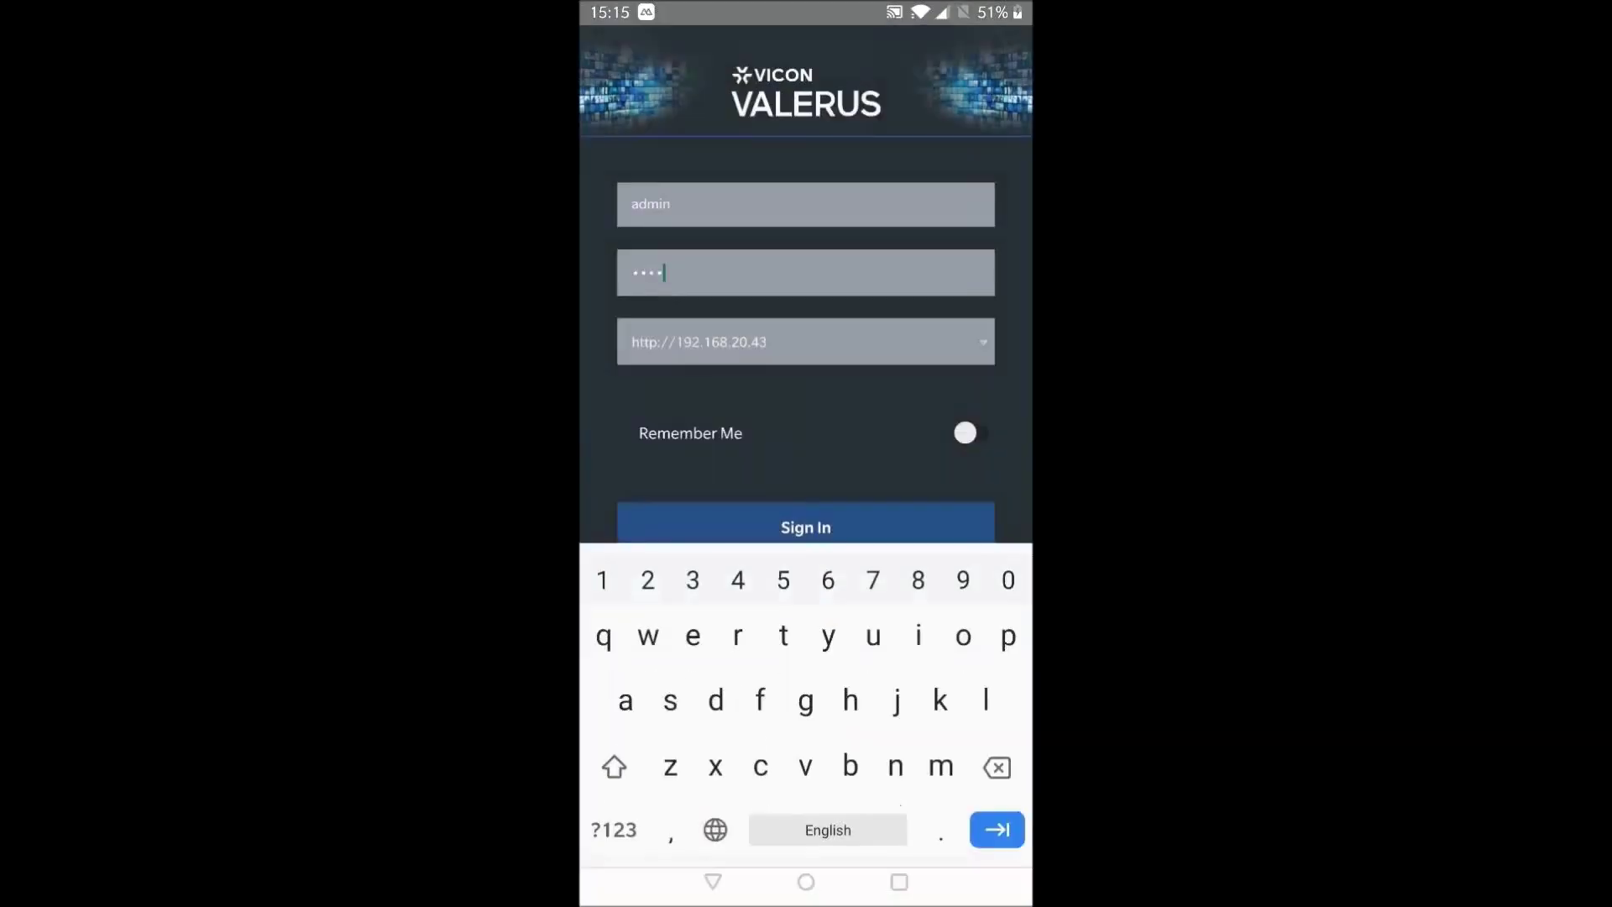
key(Return)
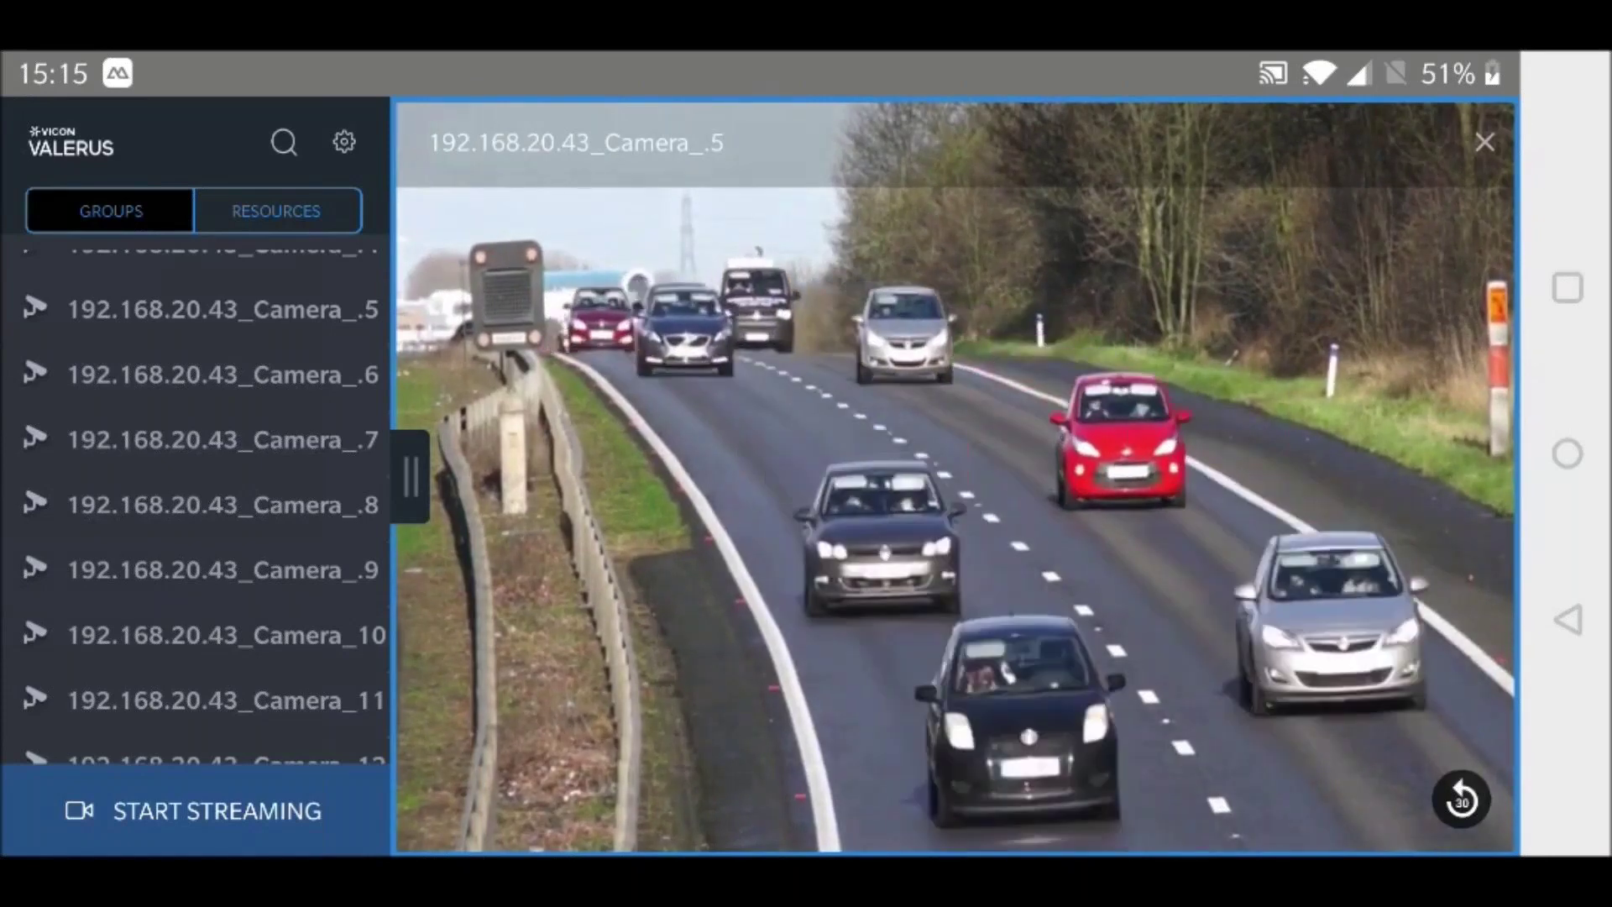
click(343, 141)
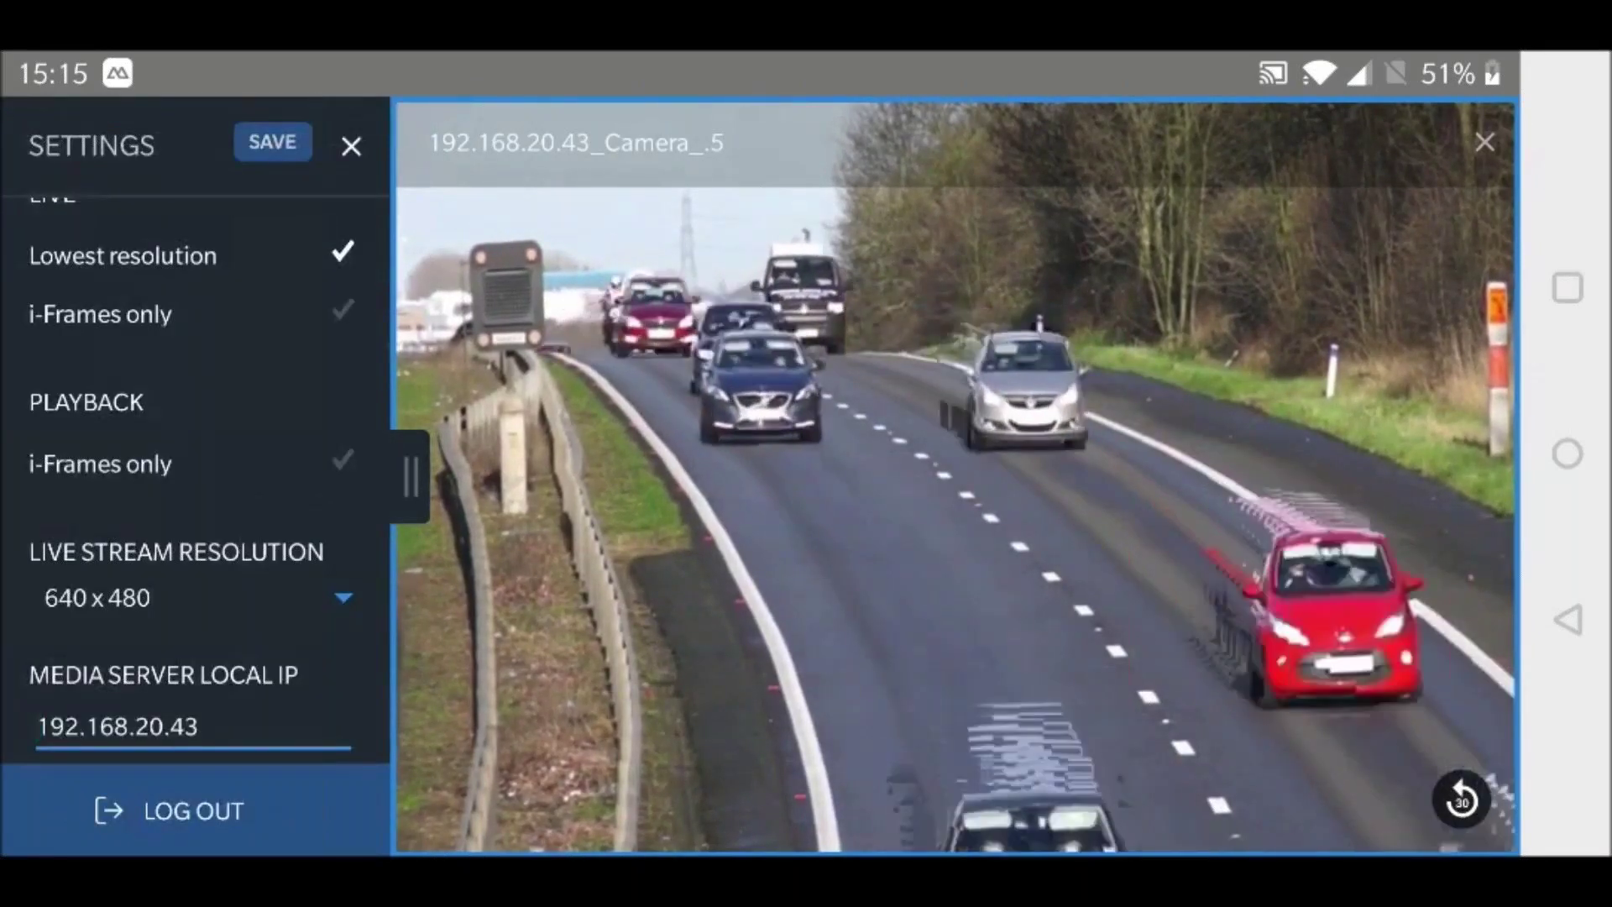
scroll(193, 478, down, 4)
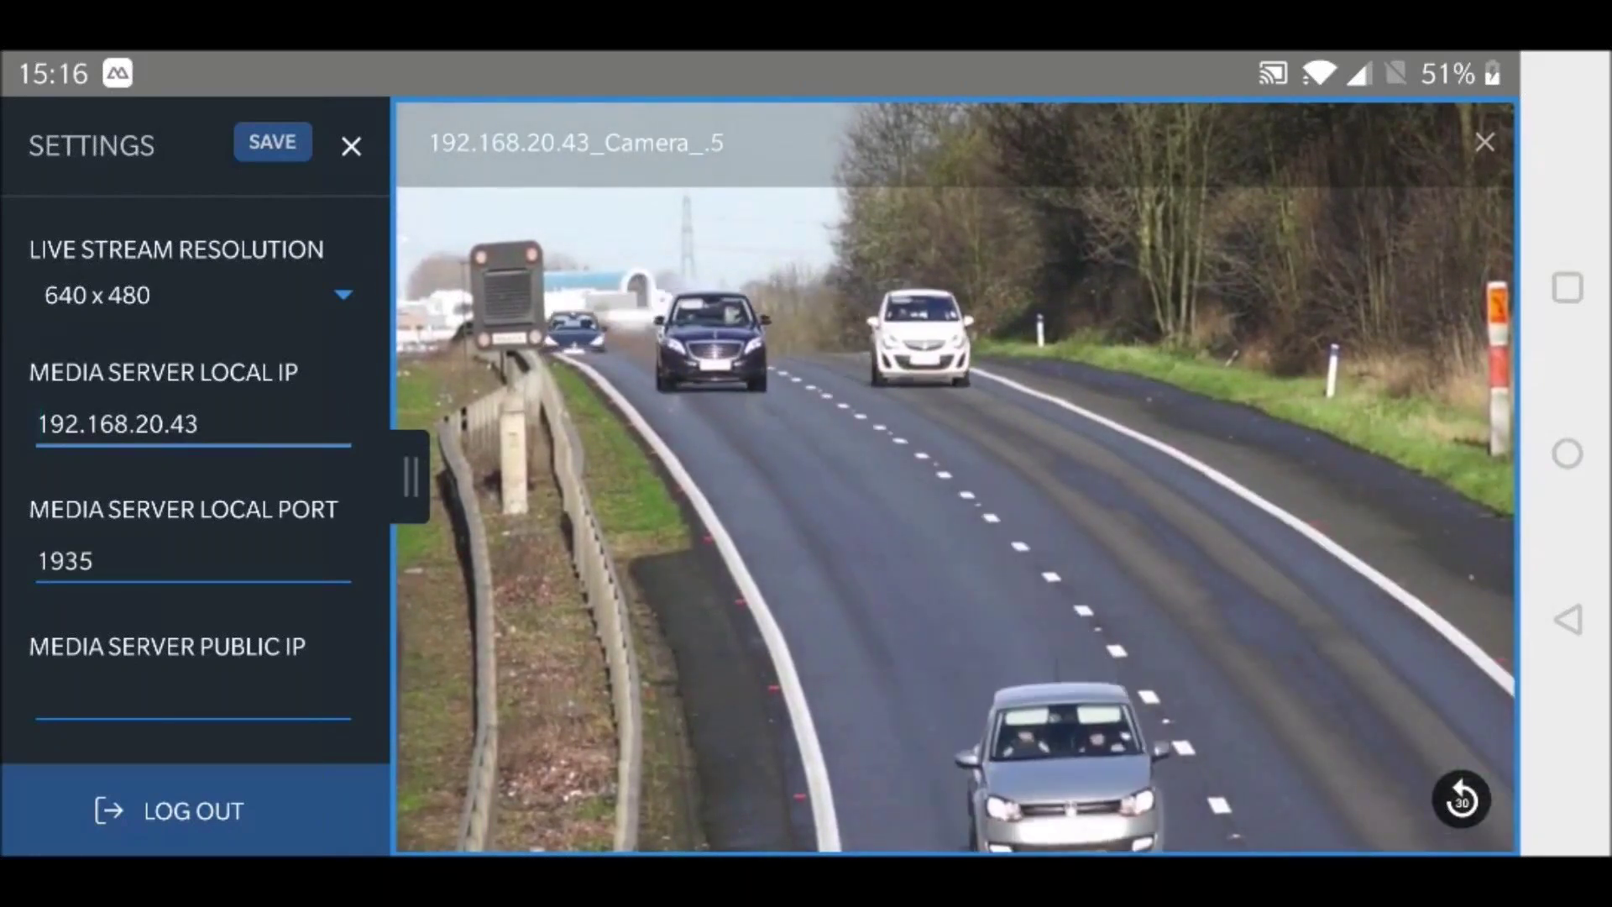
scroll(193, 504, down, 5)
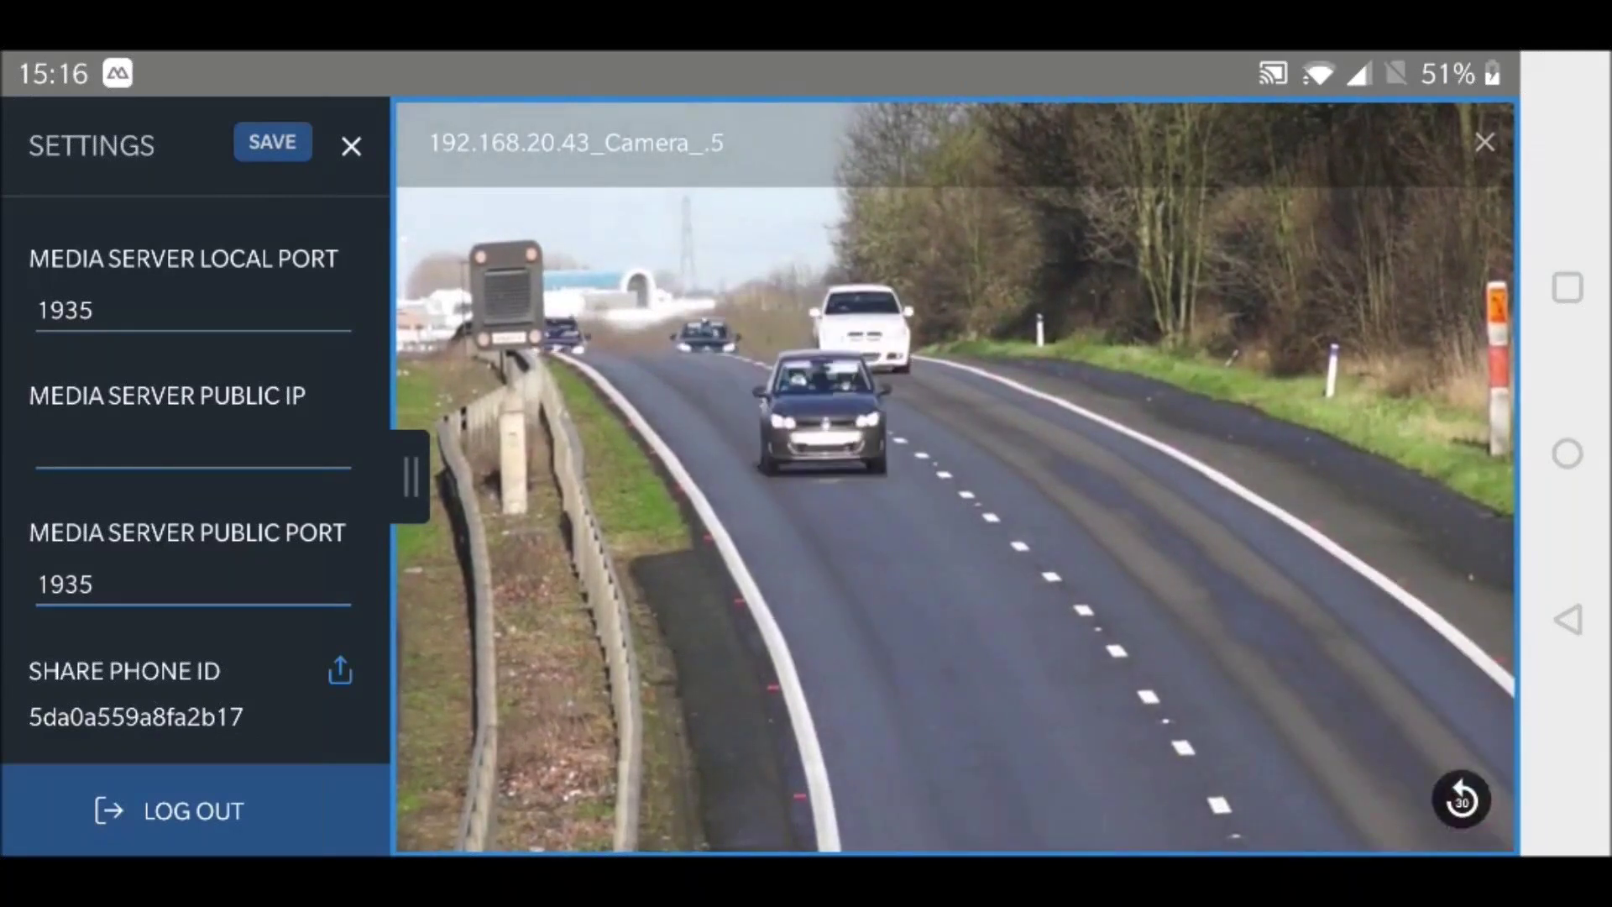
key(Escape)
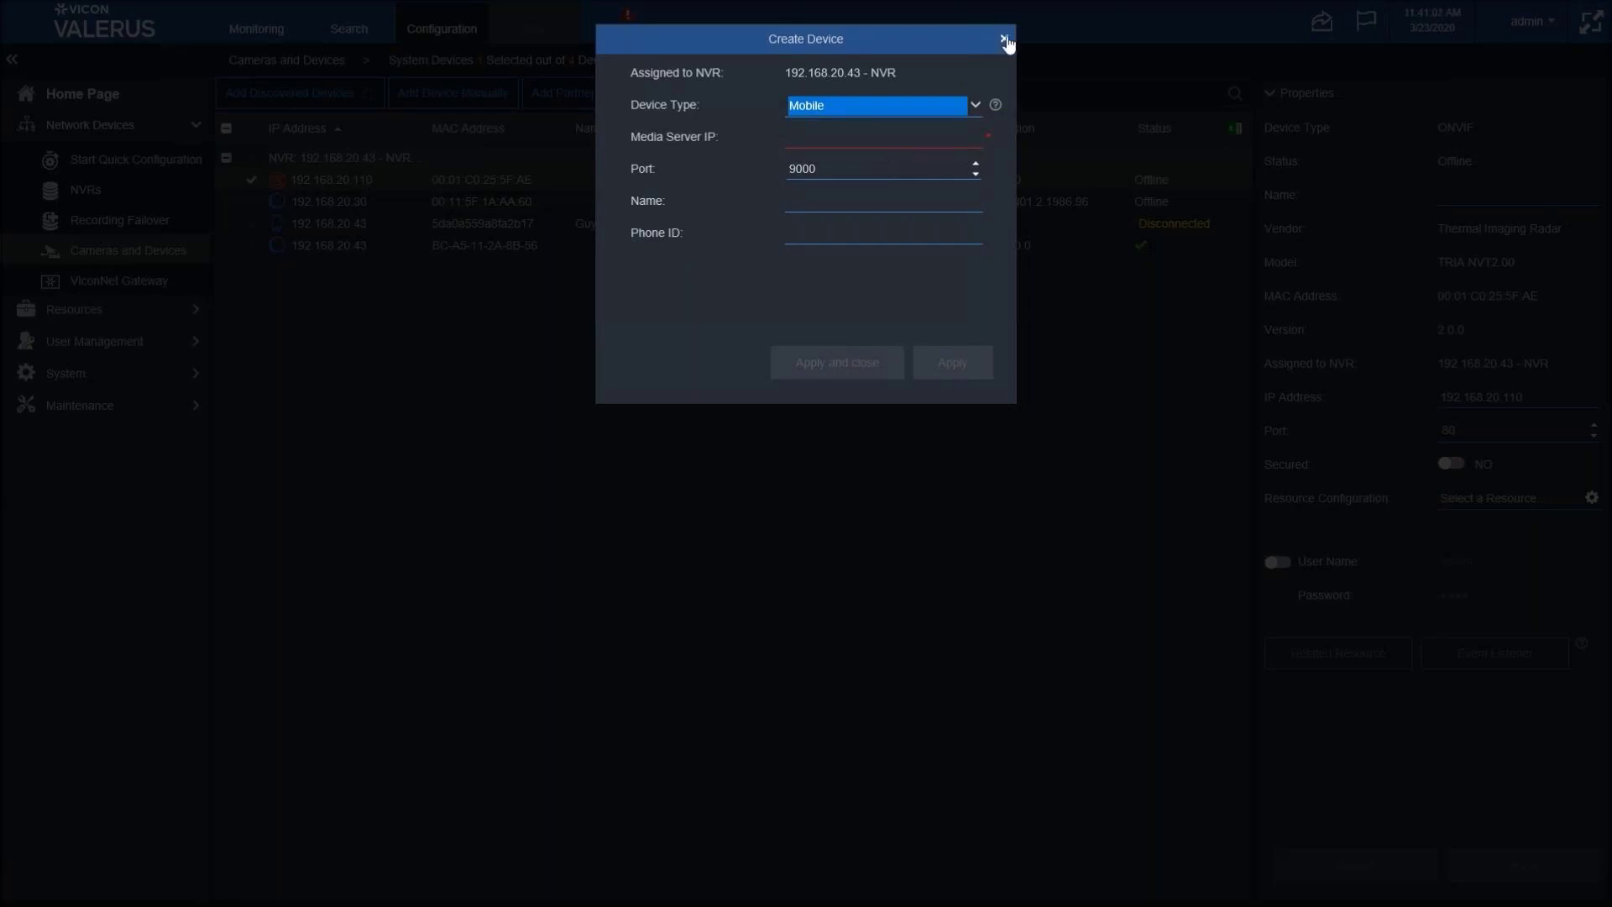
- Discard the unfinished Create Device, select the OnePlus phone device, and expand its Resources section
click(1004, 38)
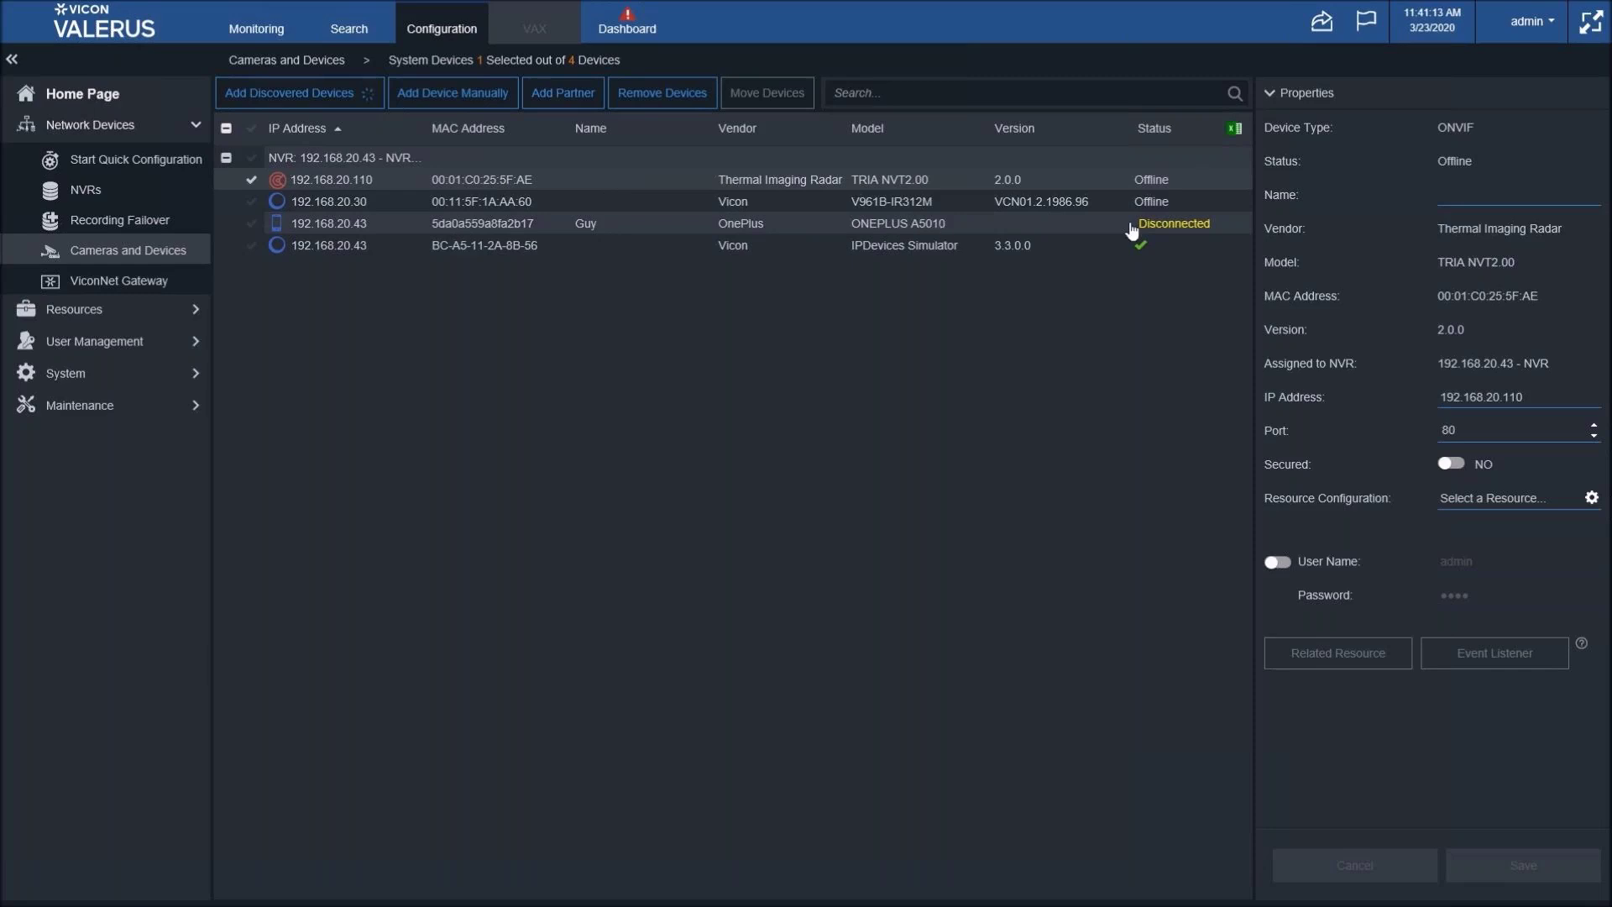
click(1010, 227)
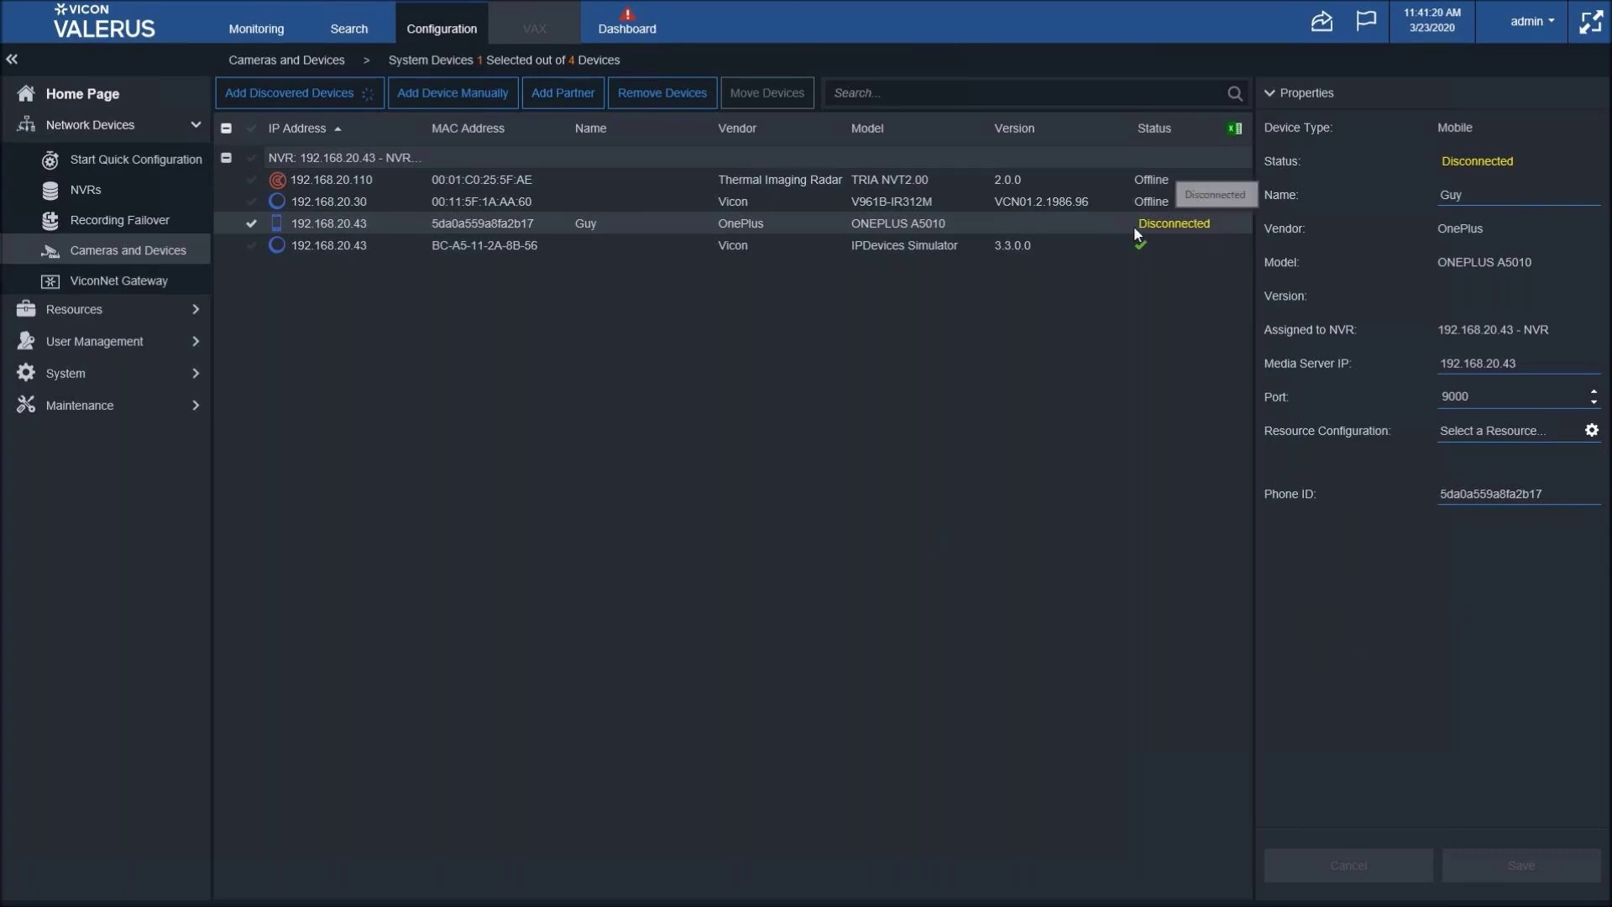
click(101, 309)
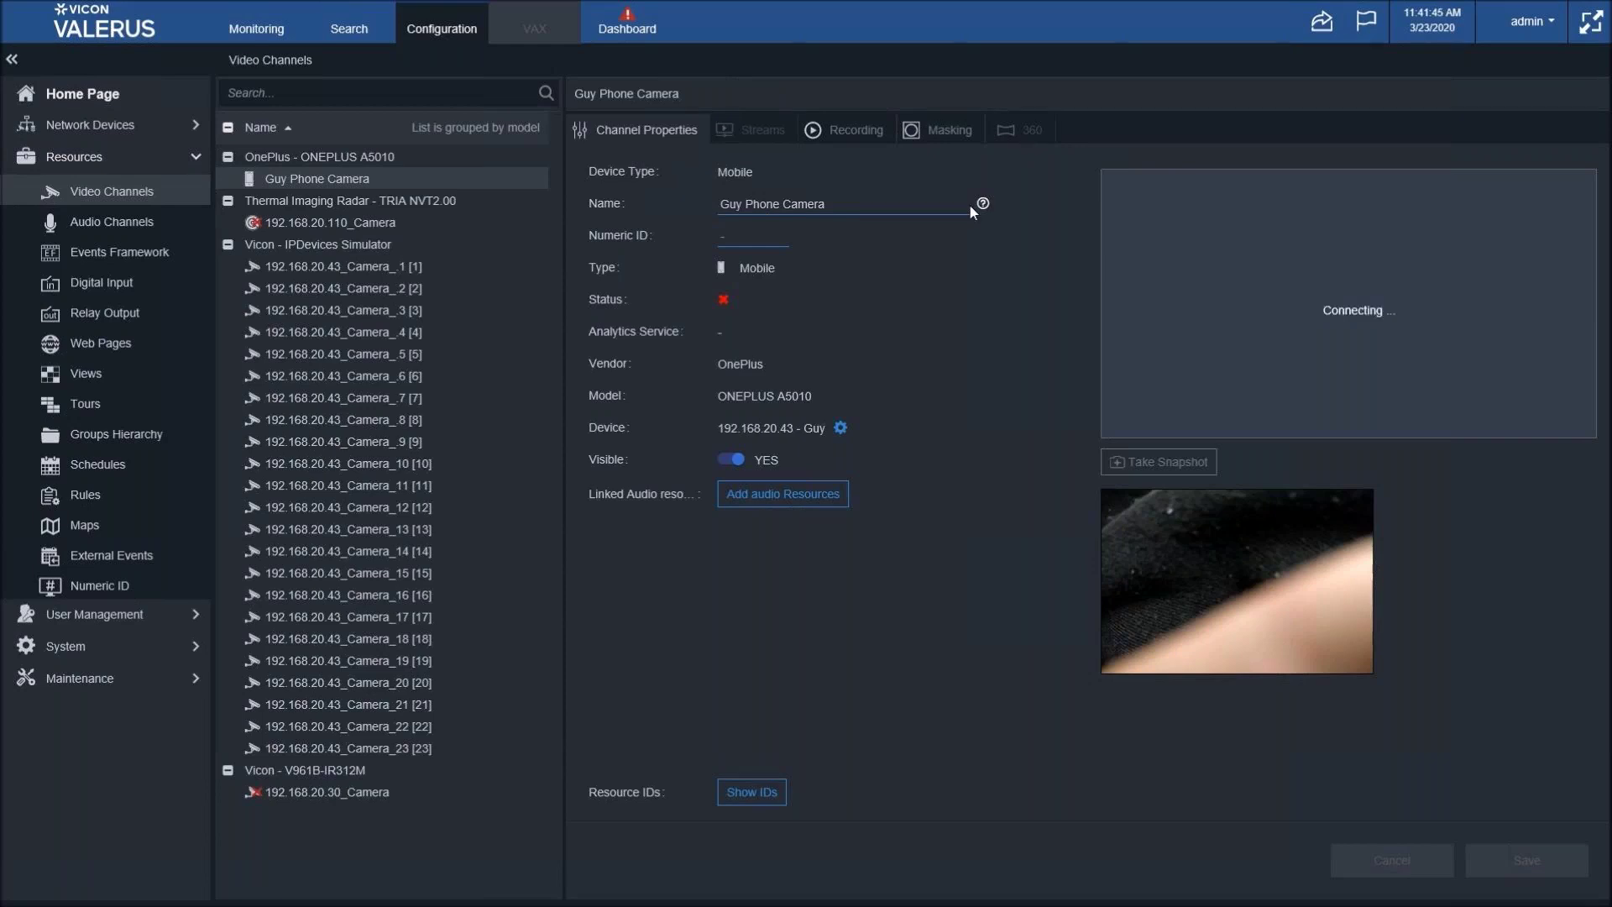
- In Monitoring, drag the phone camera (Guy Phone Camera) into the empty view to play it live
click(243, 32)
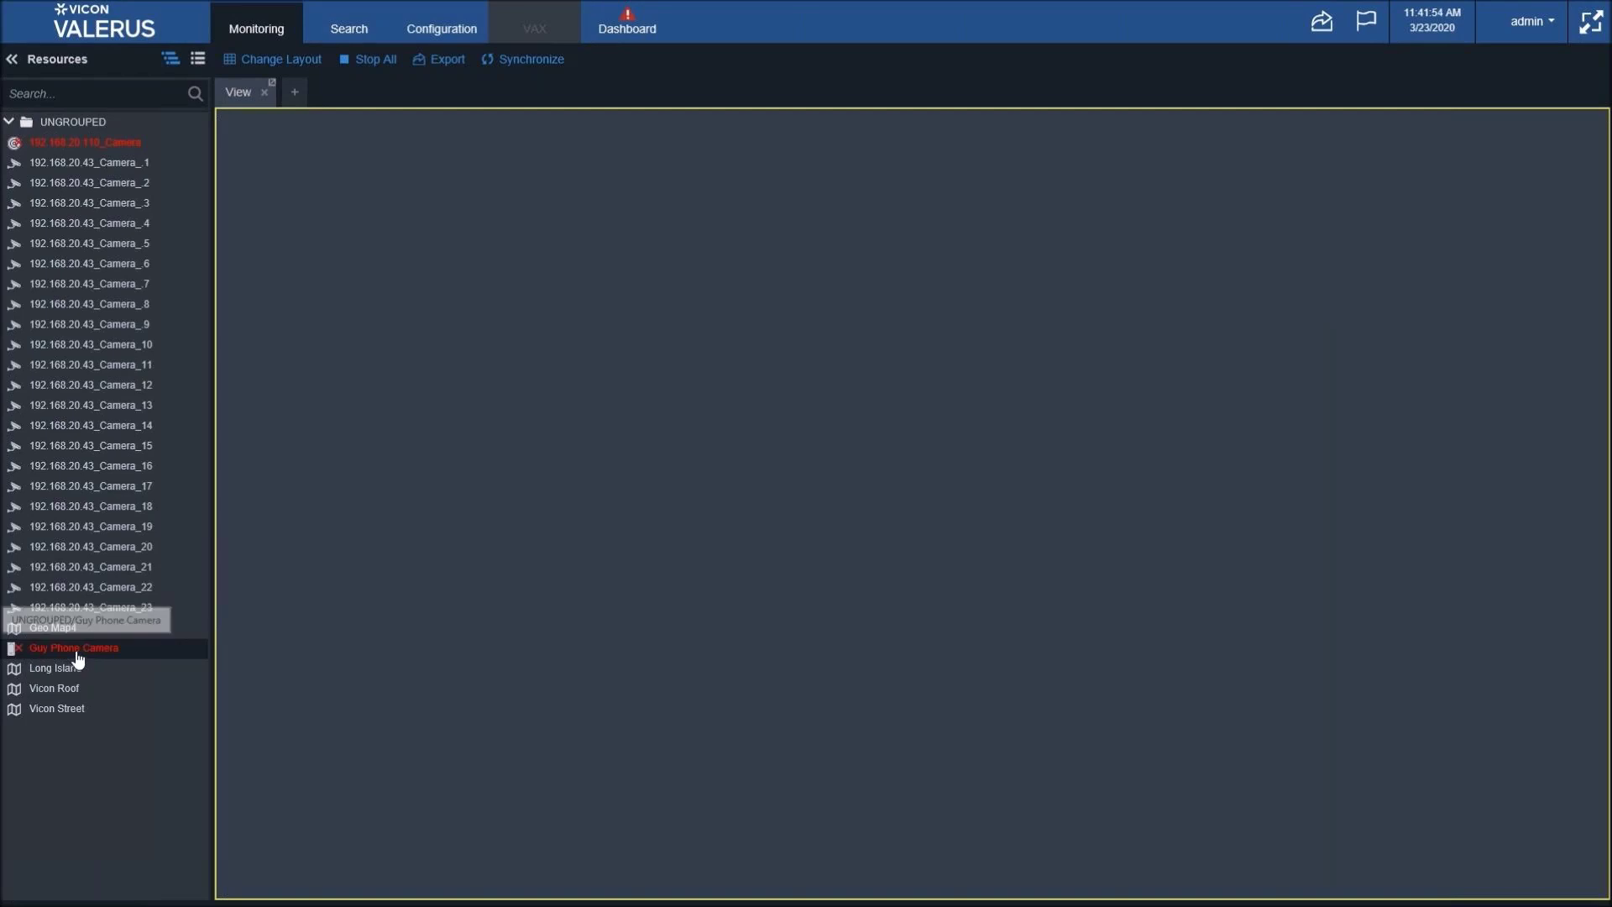
drag(71, 650, 733, 372)
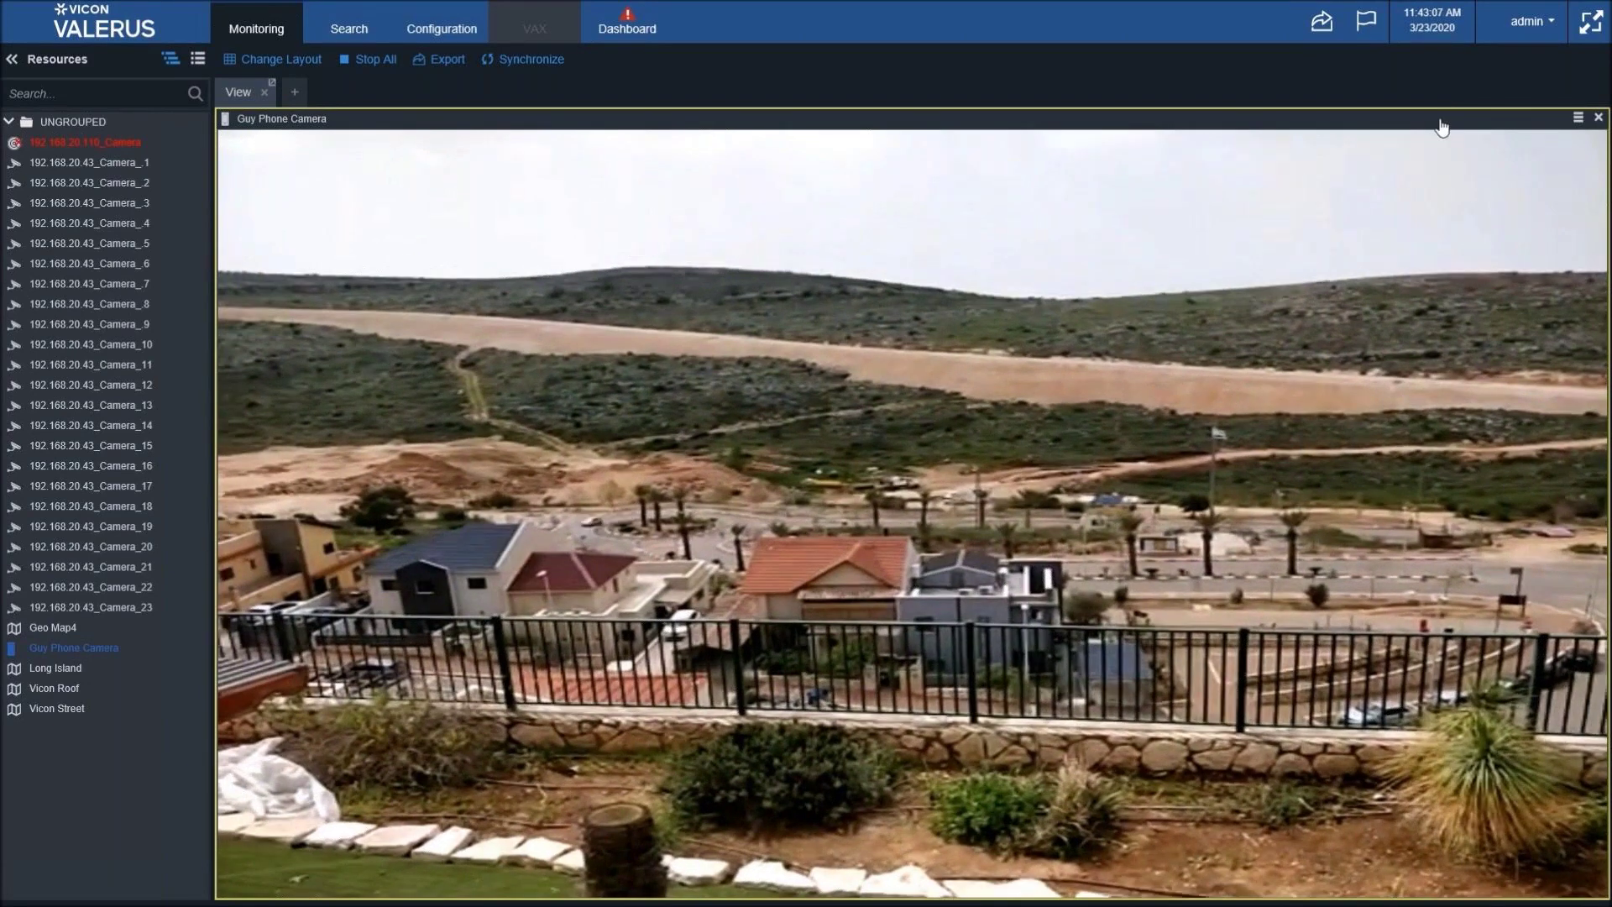
mouse_move(1454, 189)
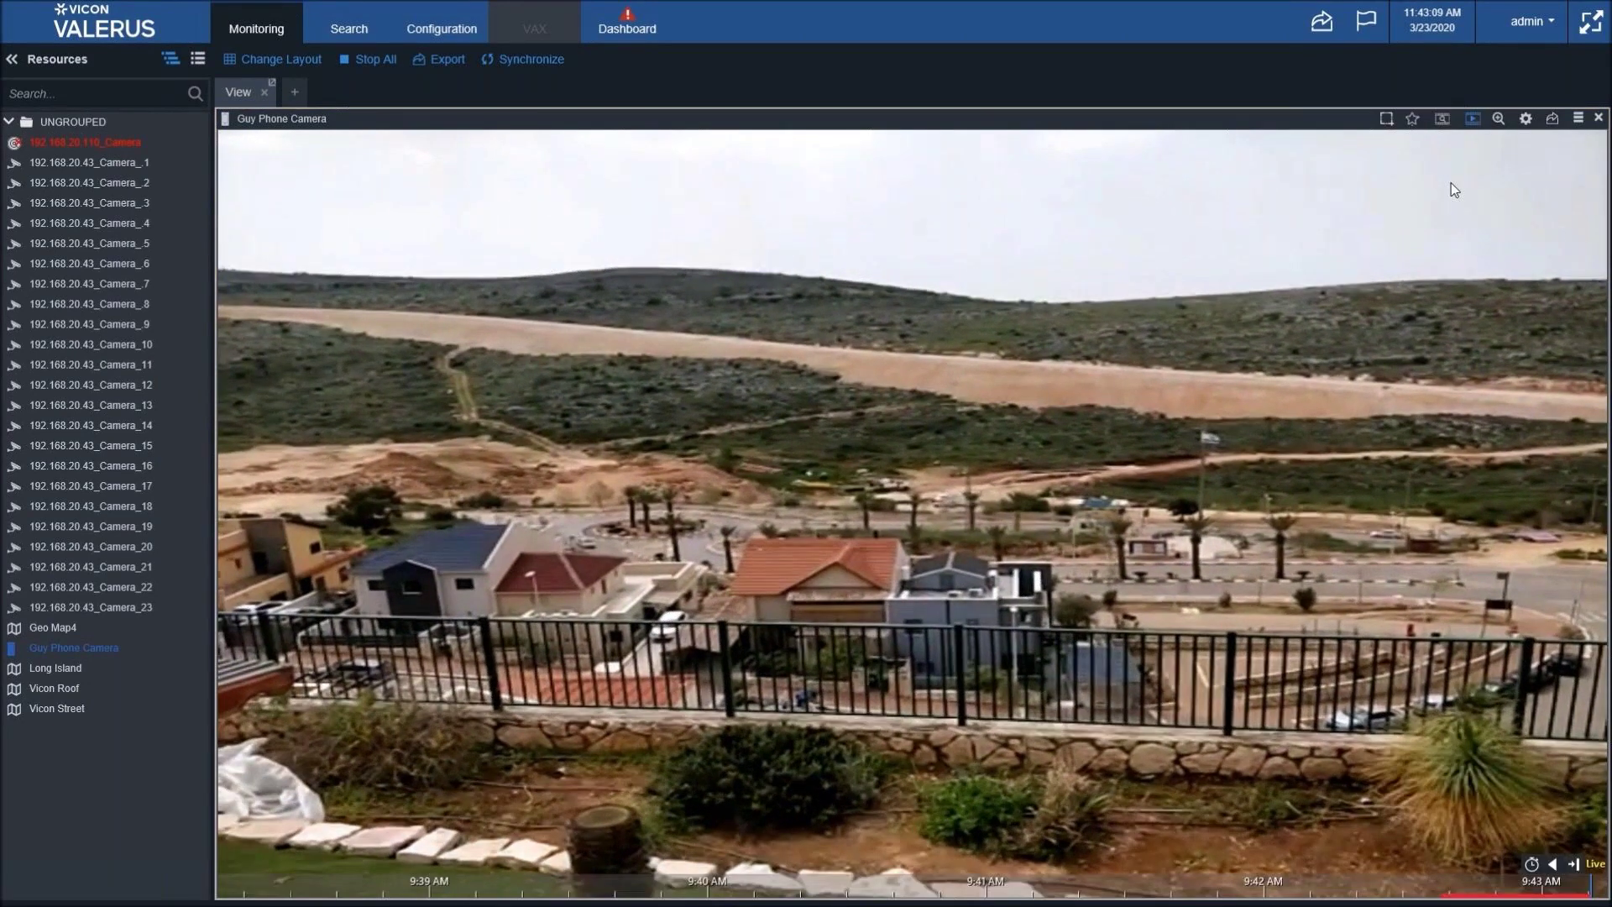